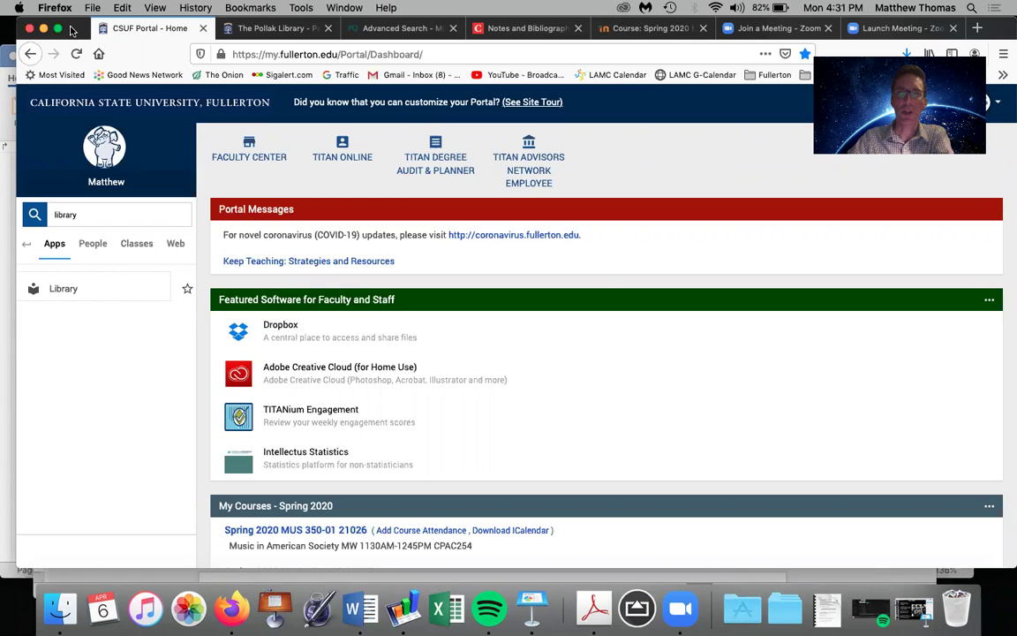
# Step: Open the Library app found in the campus portal and go to the Pollak Library's databases page
pyautogui.doubleClick(73, 30)
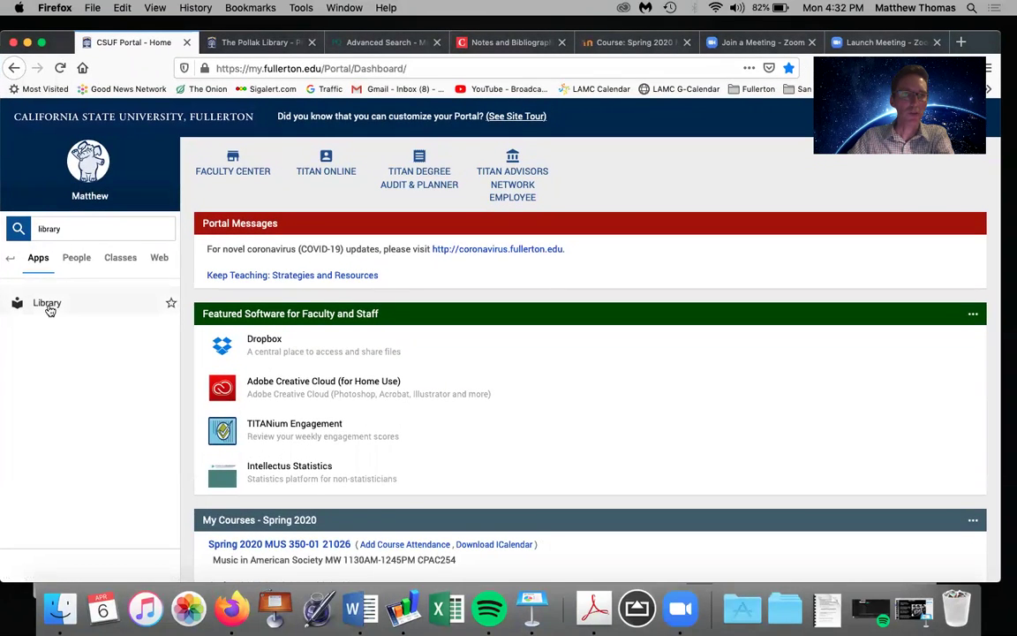
pyautogui.click(48, 304)
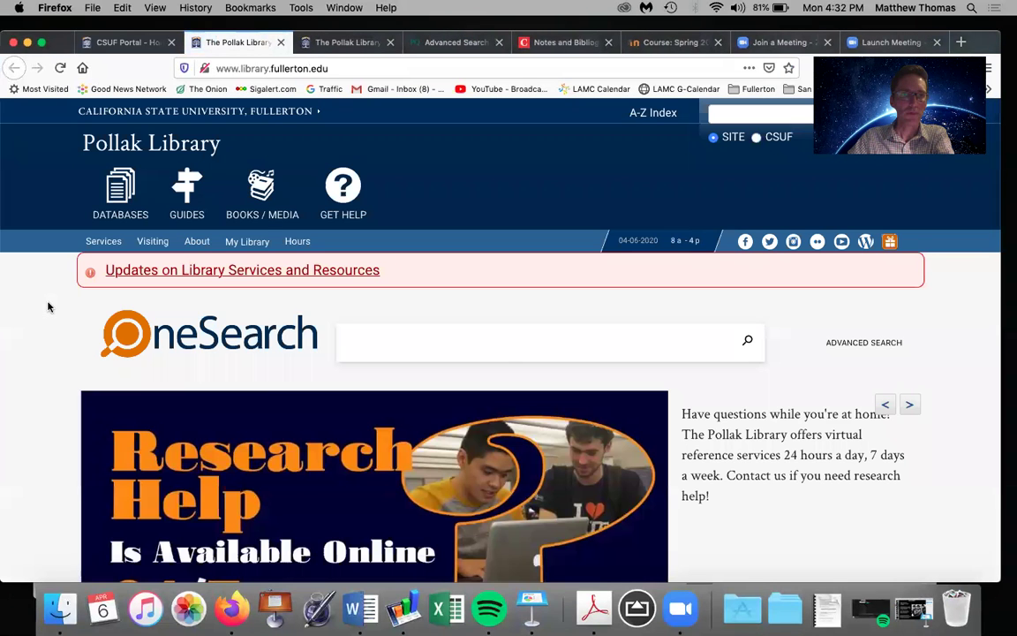
pyautogui.click(125, 196)
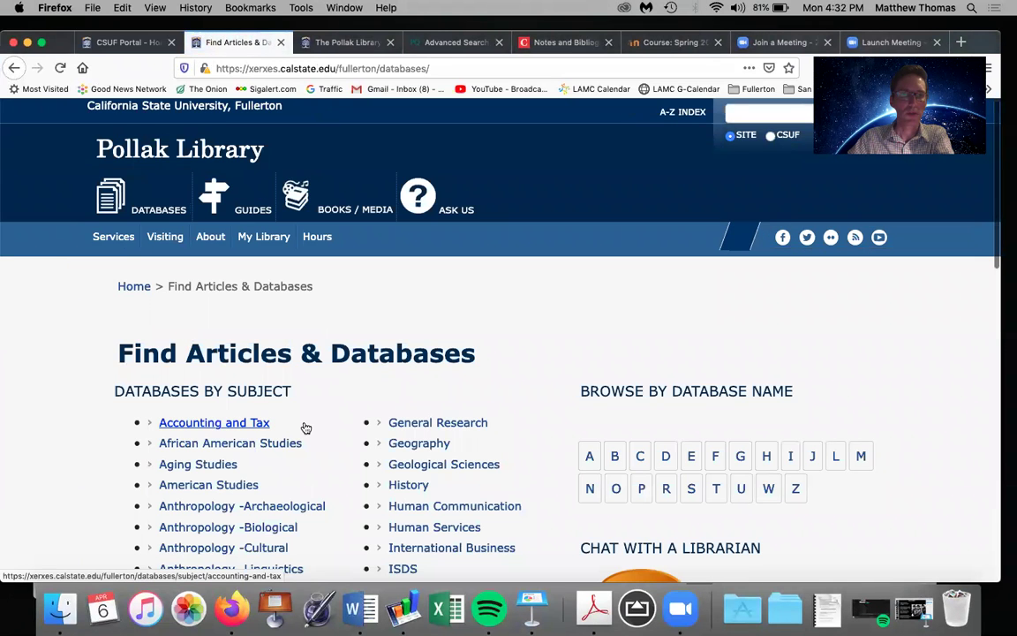
# Step: Open the Music subject from the library's list of databases by subject
pyautogui.scroll(-5, 305, 427)
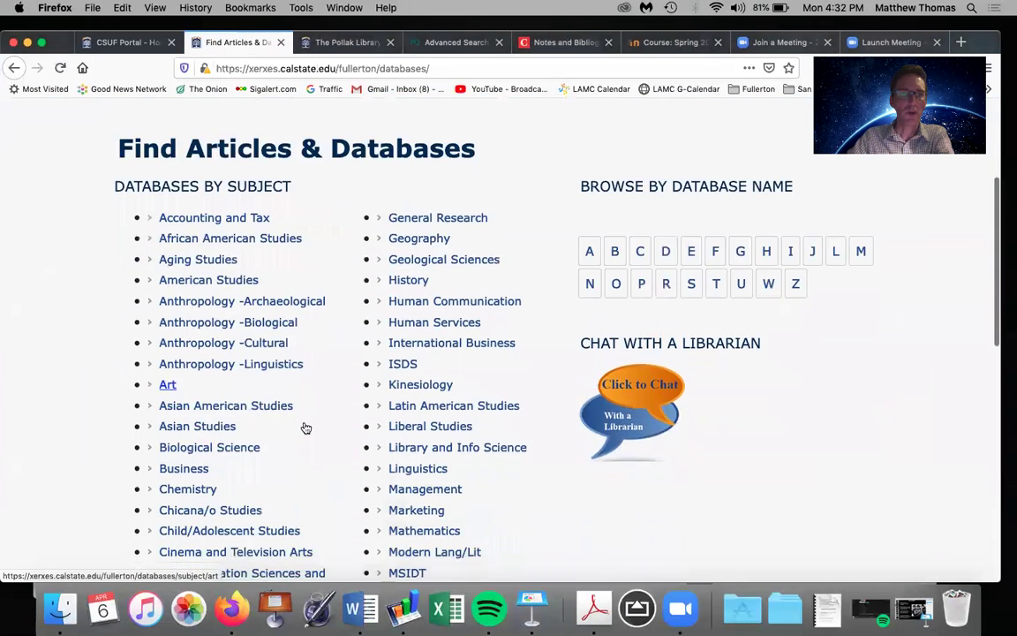
pyautogui.scroll(-3, 304, 427)
pyautogui.scroll(2, 305, 428)
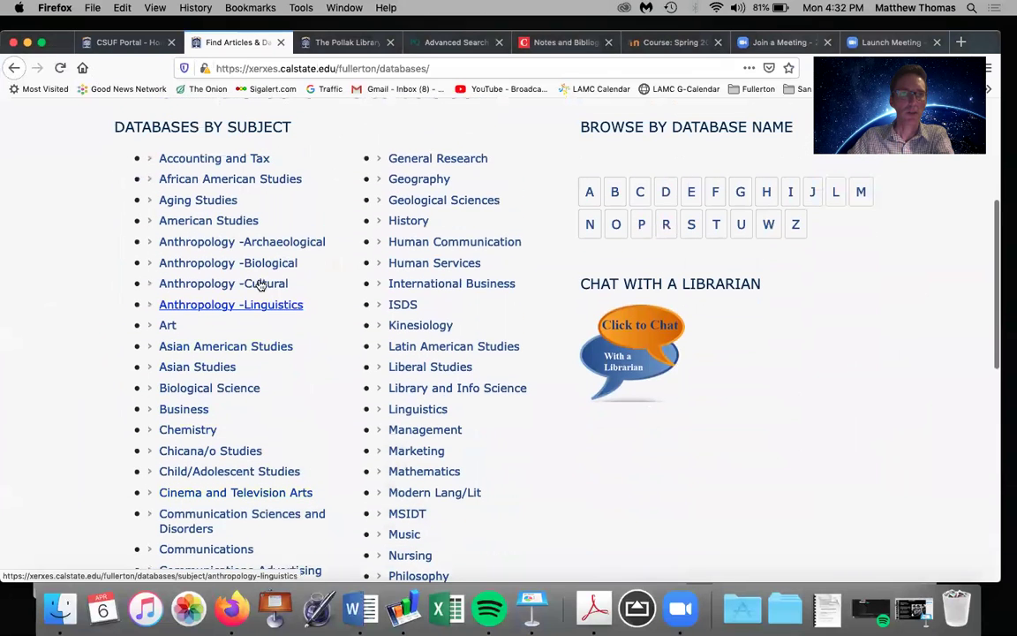
pyautogui.click(407, 536)
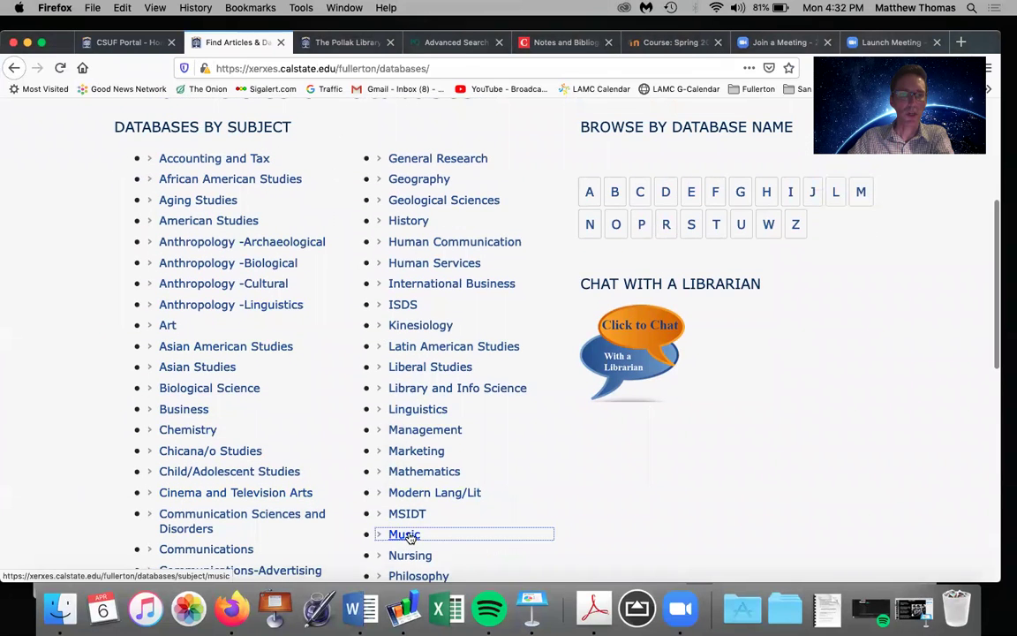
# Step: Open Oxford Music Online from the most useful article resources on the Music page
pyautogui.scroll(-3, 412, 360)
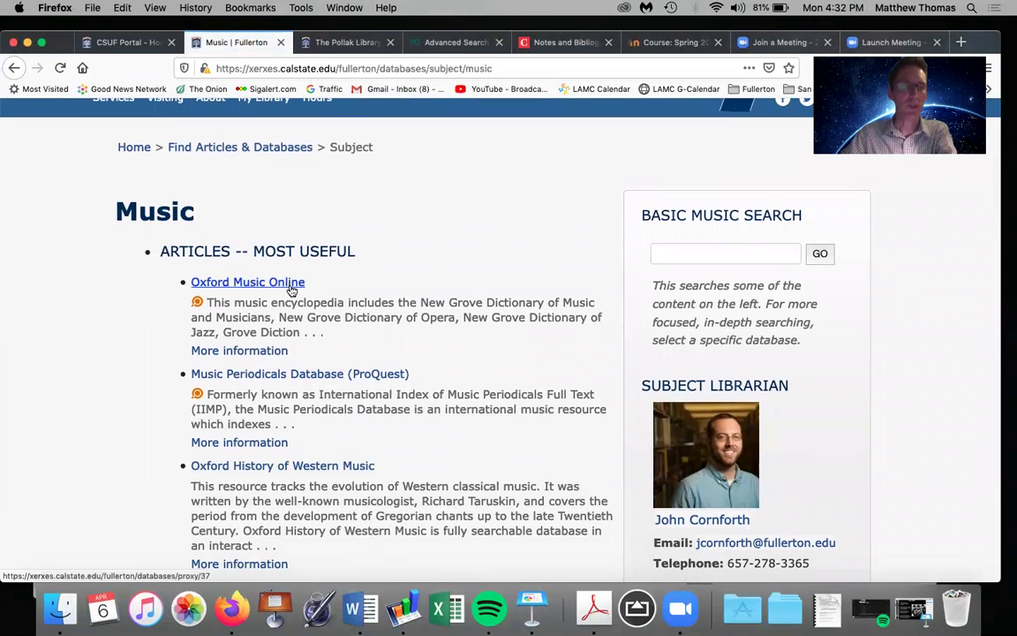
pyautogui.scroll(-1, 291, 287)
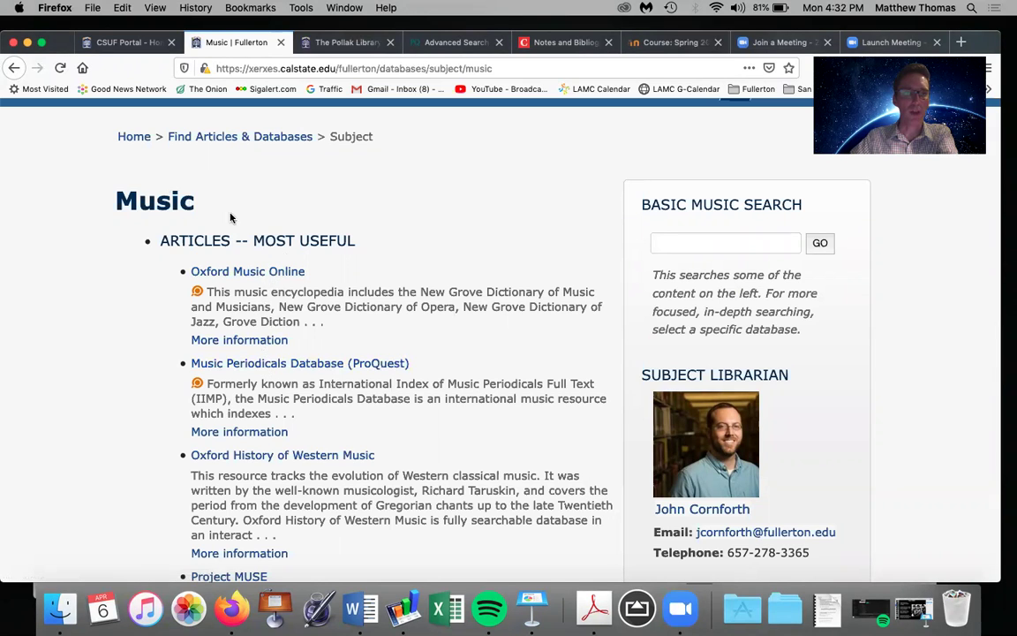
pyautogui.click(278, 274)
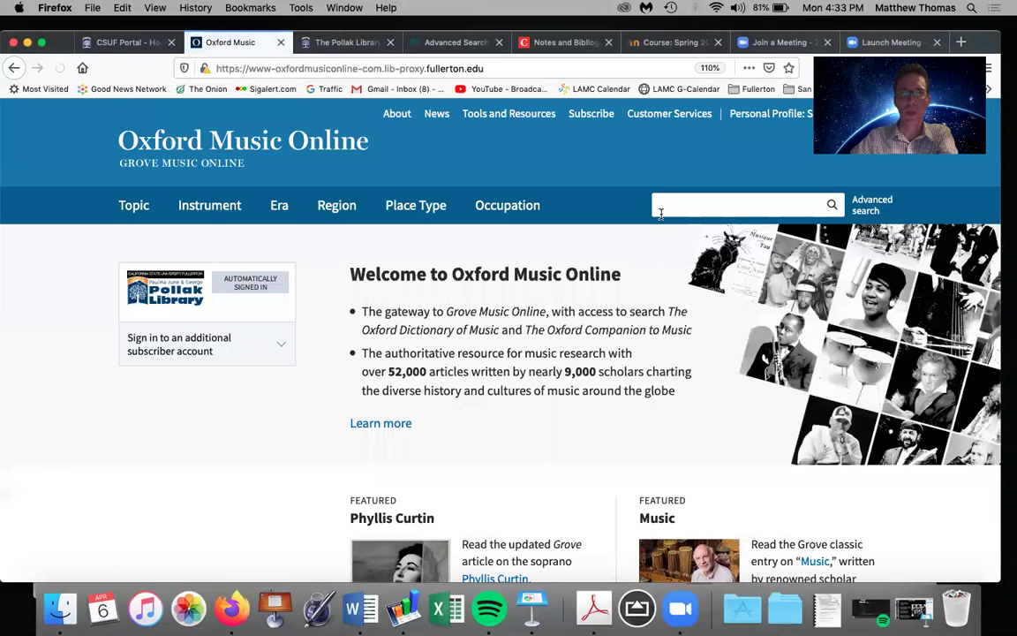
# Step: Search Oxford Music Online for "John Williams"
pyautogui.click(684, 200)
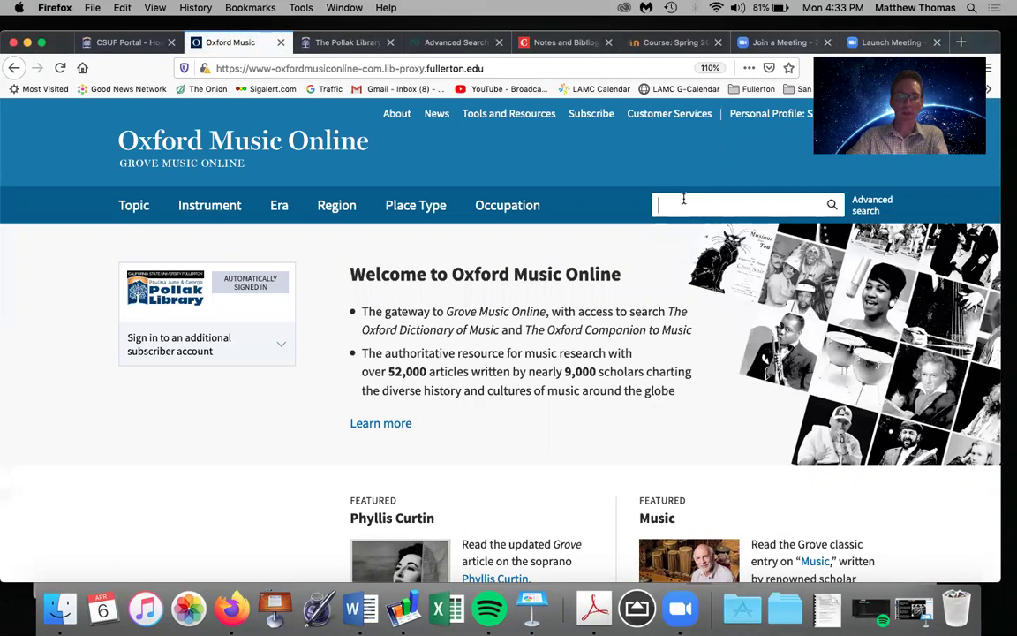
pyautogui.write('John')
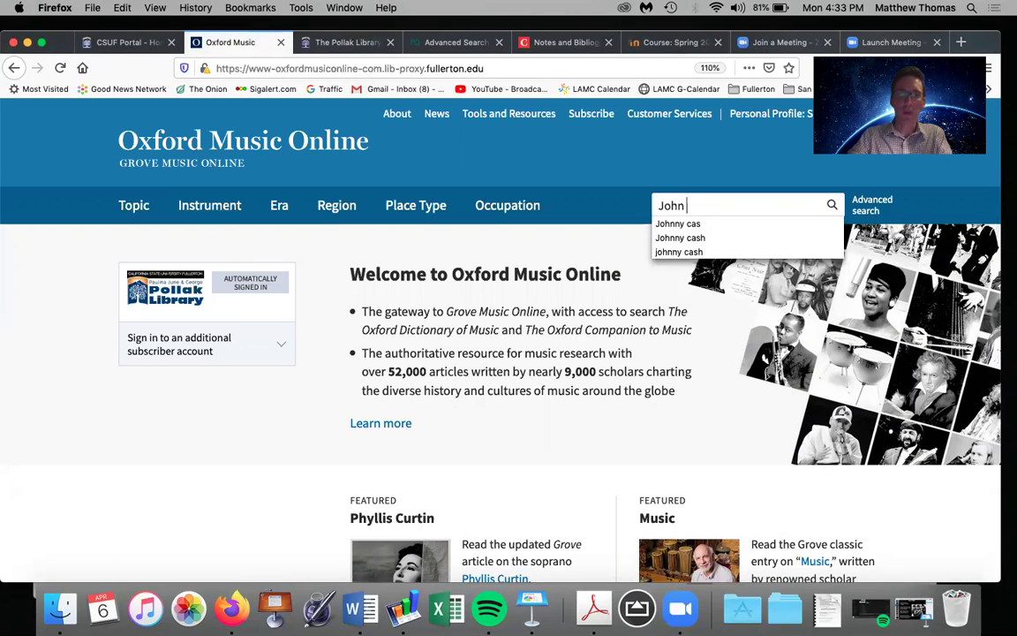
pyautogui.write(' Williams')
pyautogui.press('Return')
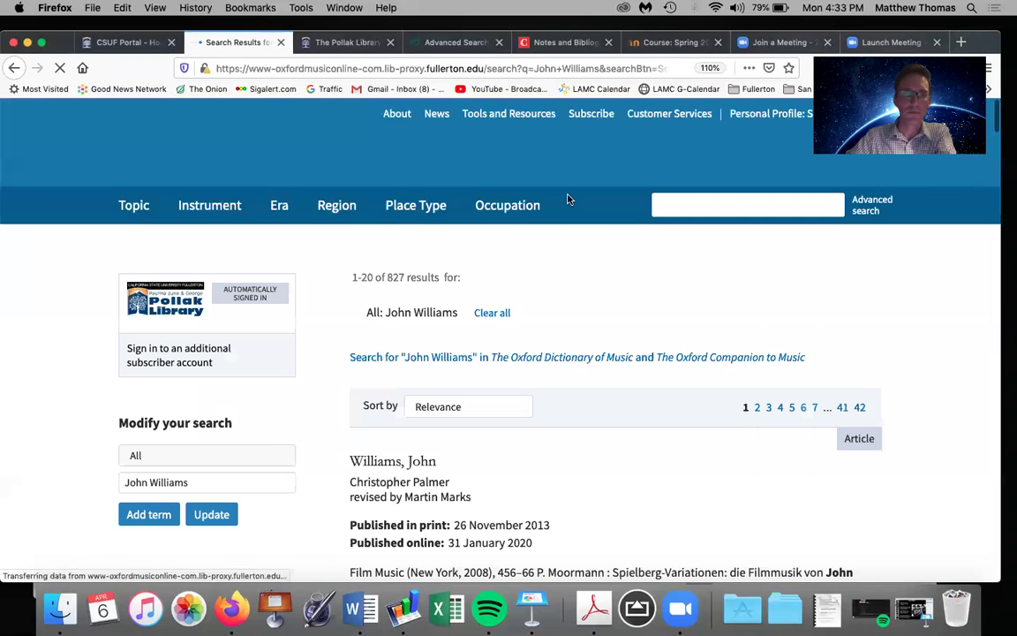
# Step: Look over the search results and open the first article, "Williams, John"
pyautogui.scroll(-1, 568, 199)
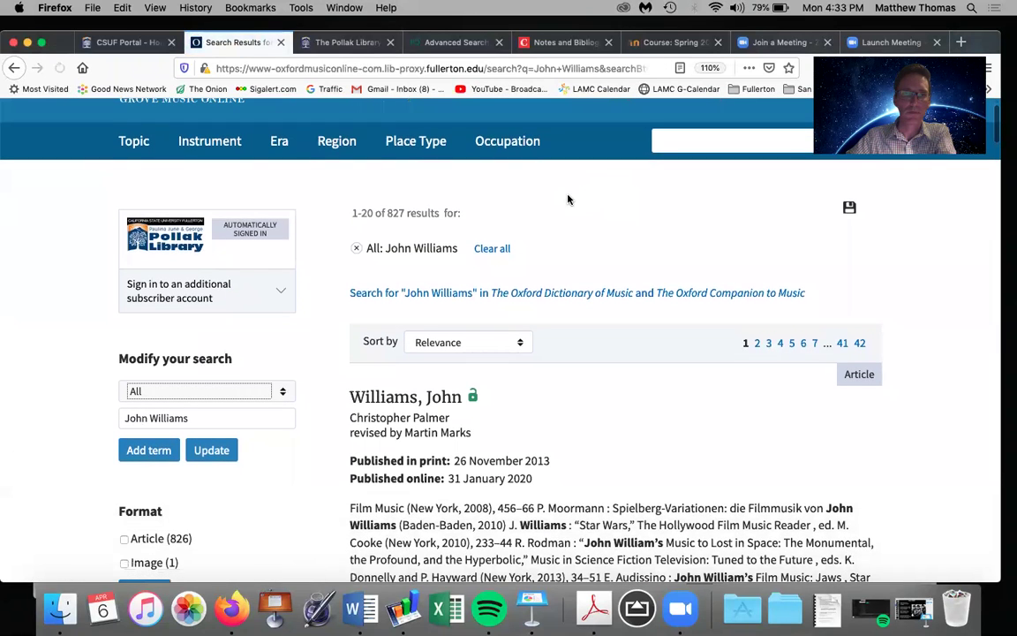
pyautogui.scroll(-5, 567, 199)
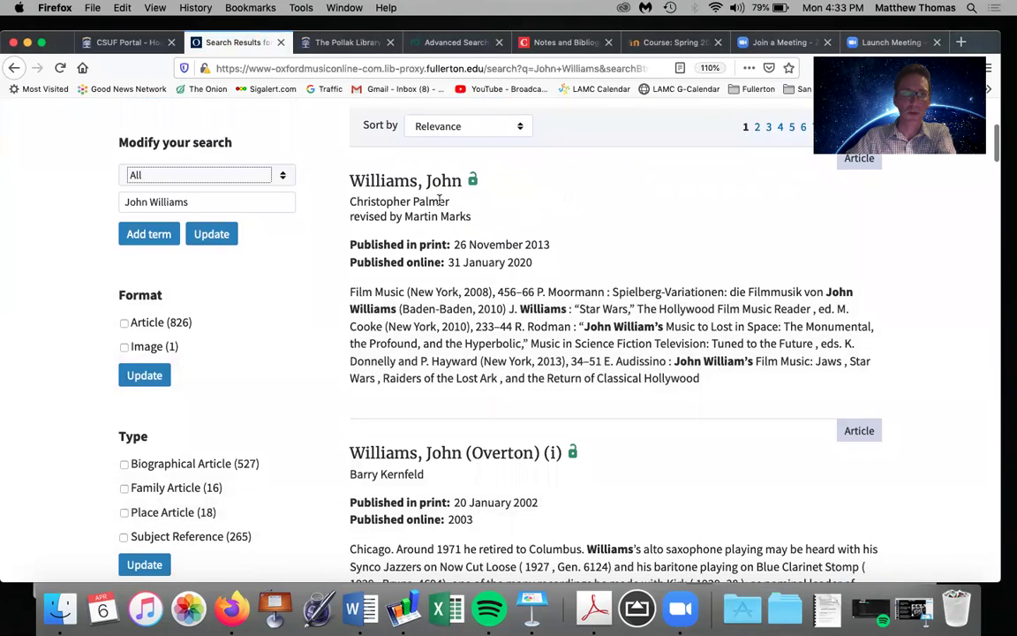
pyautogui.scroll(2, 412, 187)
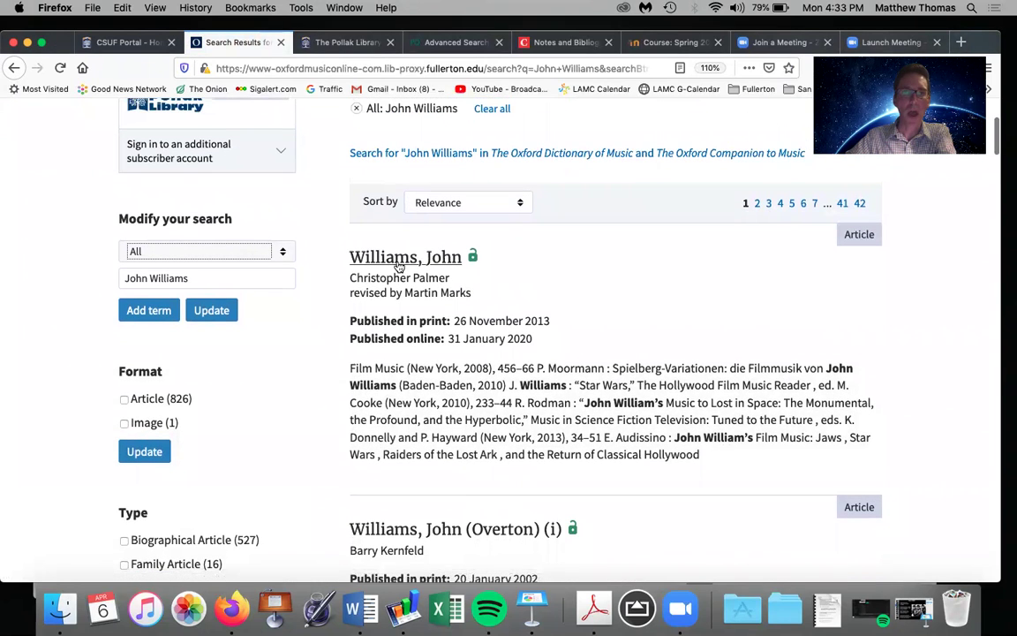
pyautogui.scroll(2, 399, 265)
pyautogui.scroll(-1, 399, 265)
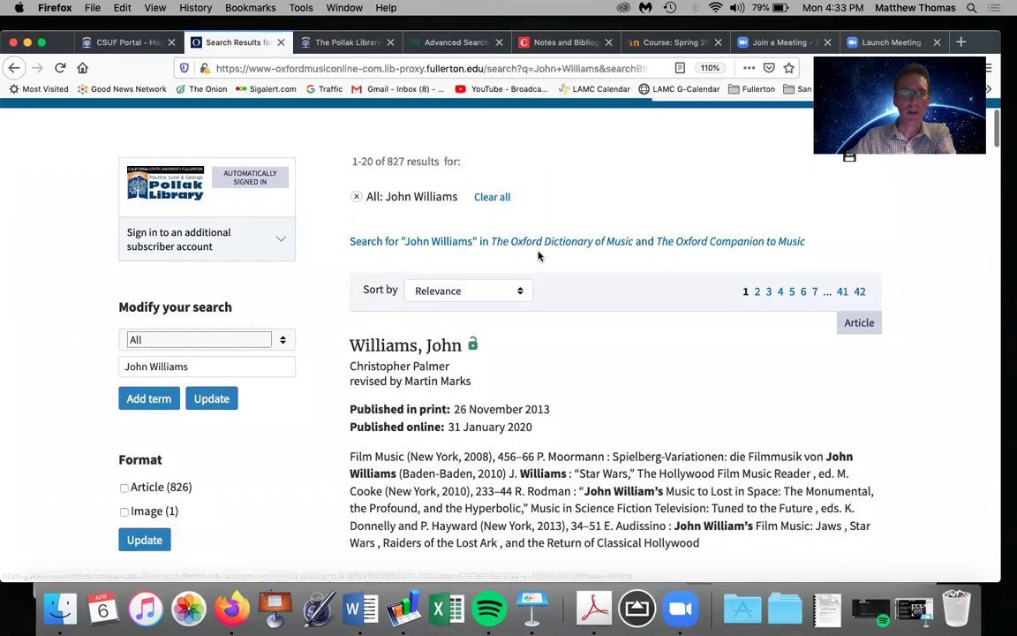
pyautogui.click(394, 347)
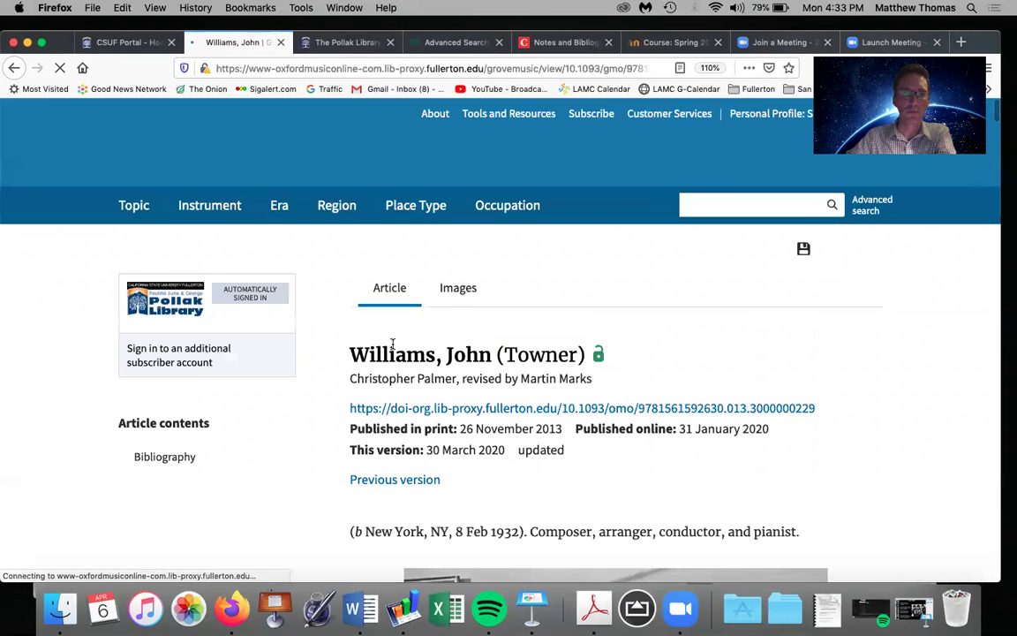
# Step: Skim the John Williams article's heading details, photo, biography and discussion of his film scores and concert works
pyautogui.scroll(-5, 393, 346)
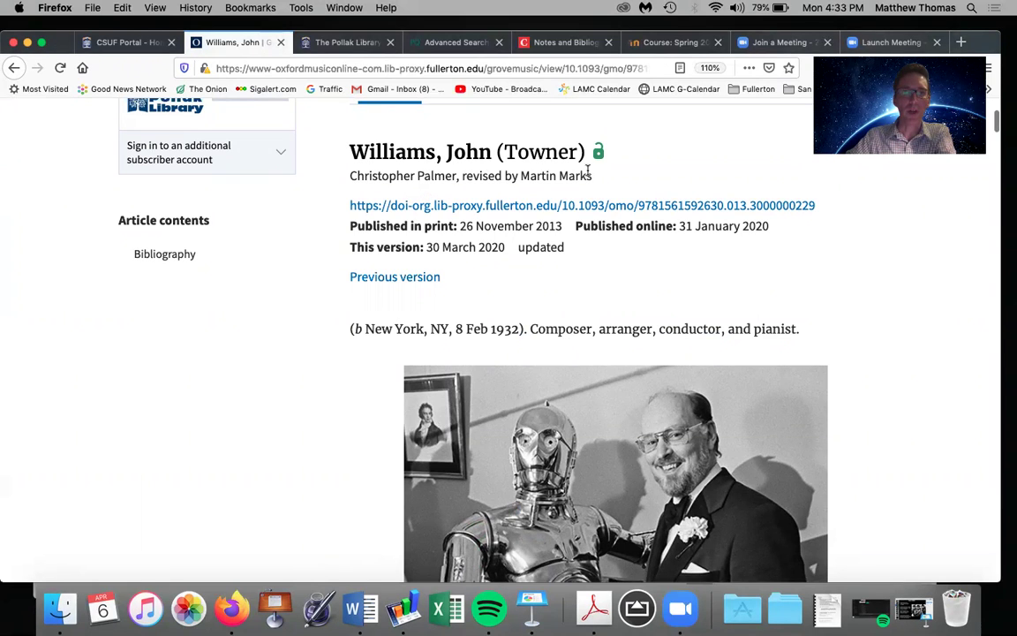
pyautogui.scroll(-1, 569, 315)
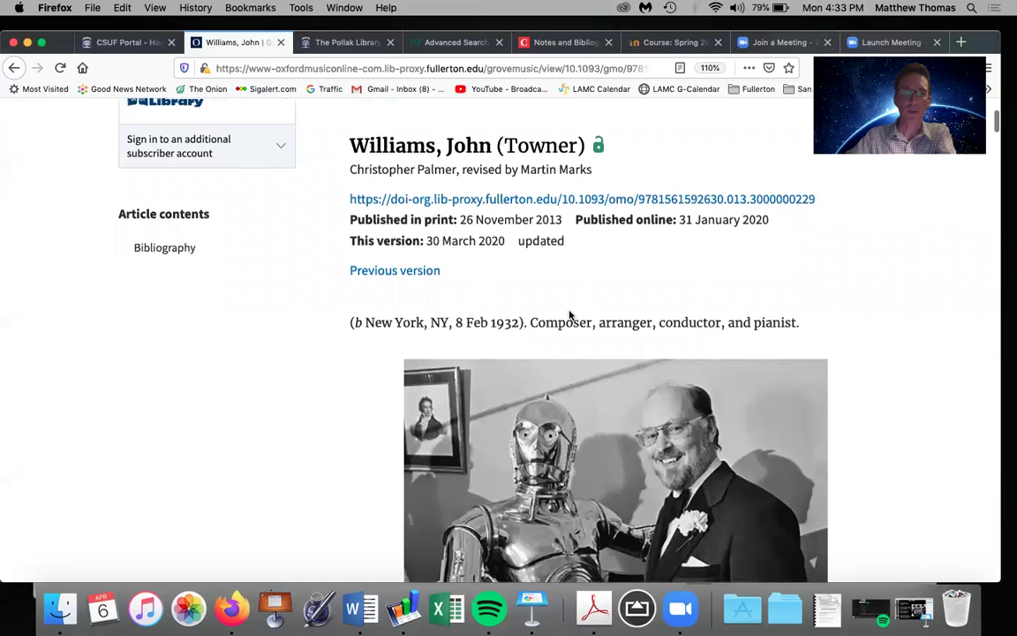
pyautogui.scroll(-2, 570, 316)
pyautogui.scroll(-3, 569, 315)
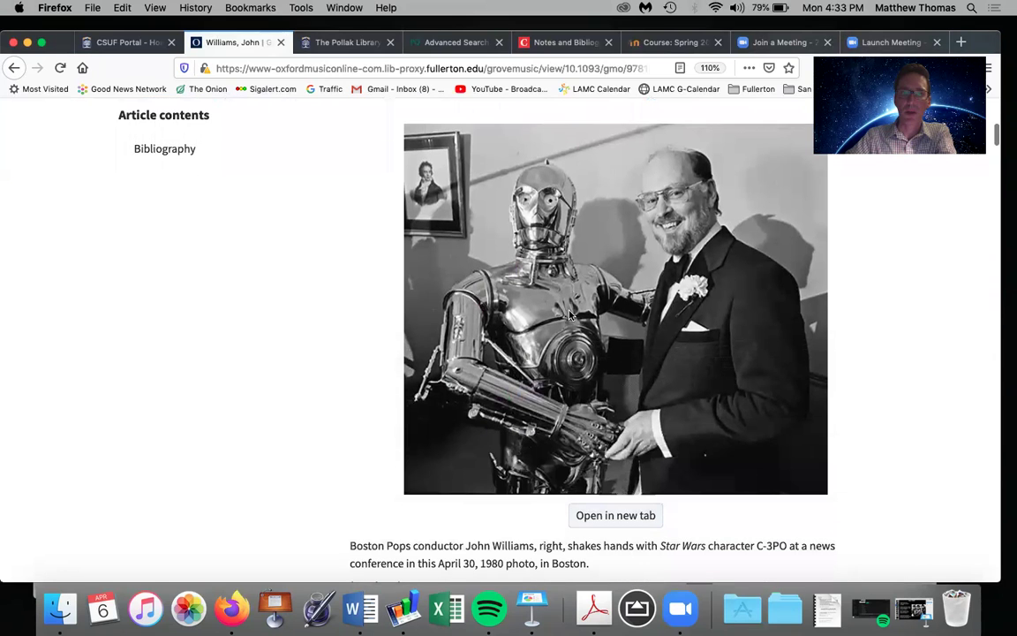
pyautogui.scroll(-3, 570, 315)
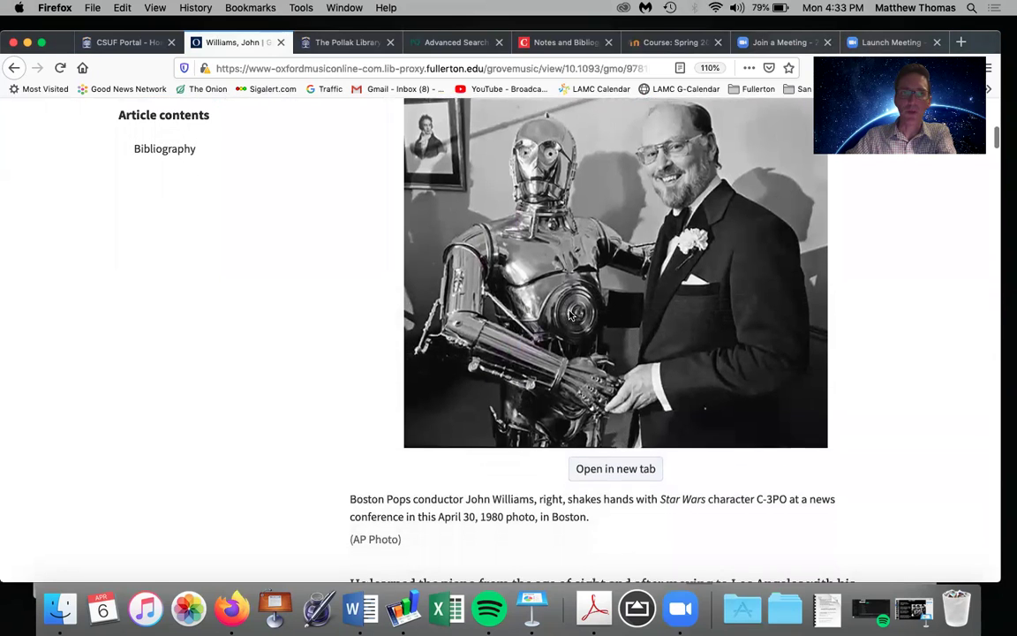
pyautogui.scroll(-4, 569, 315)
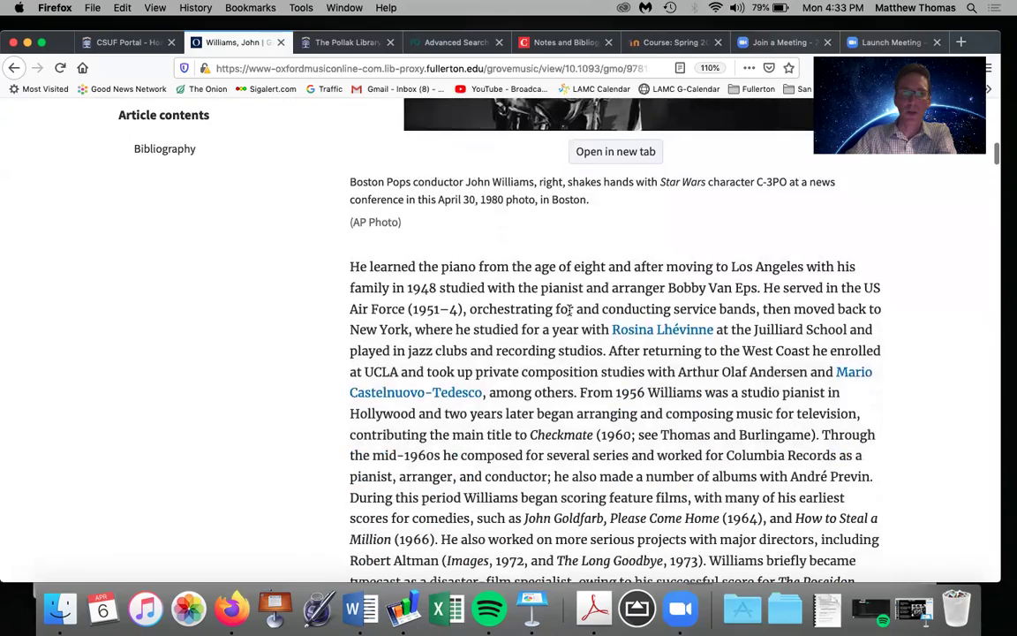
pyautogui.scroll(-20, 570, 315)
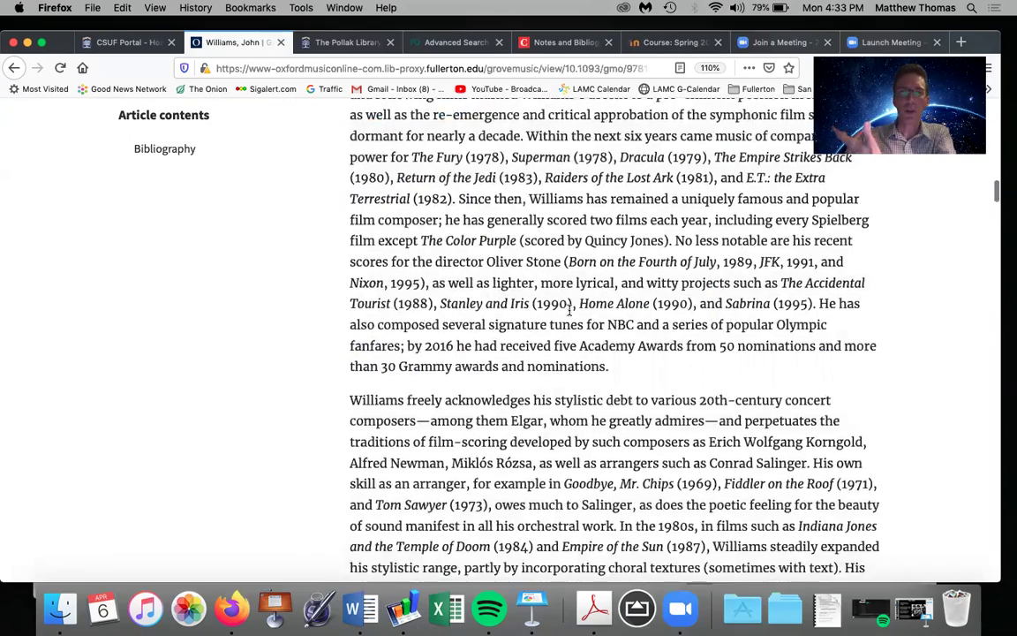
pyautogui.scroll(12, 569, 315)
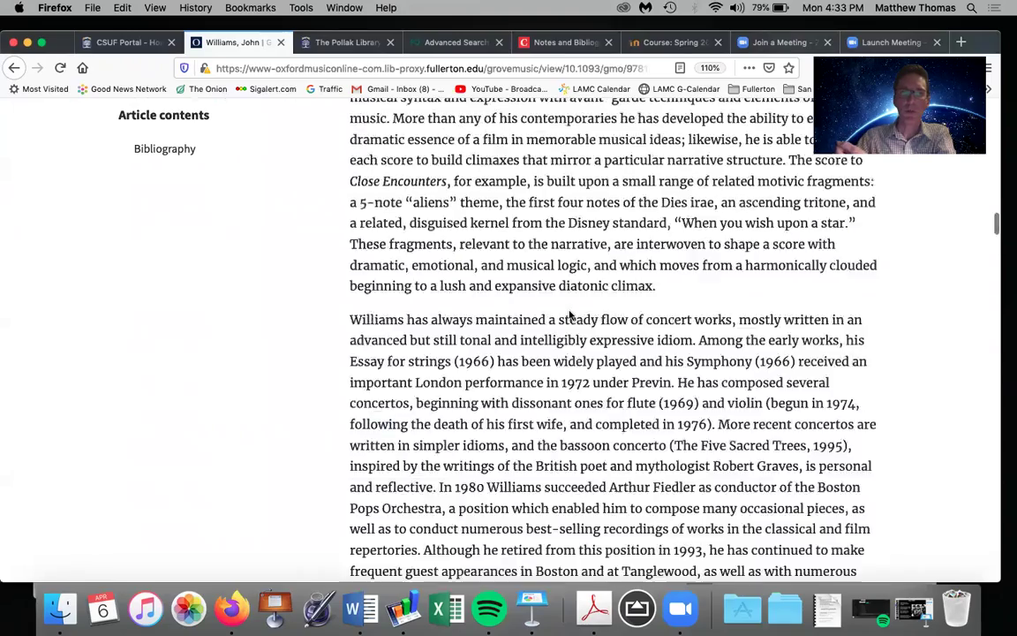
pyautogui.scroll(10, 569, 309)
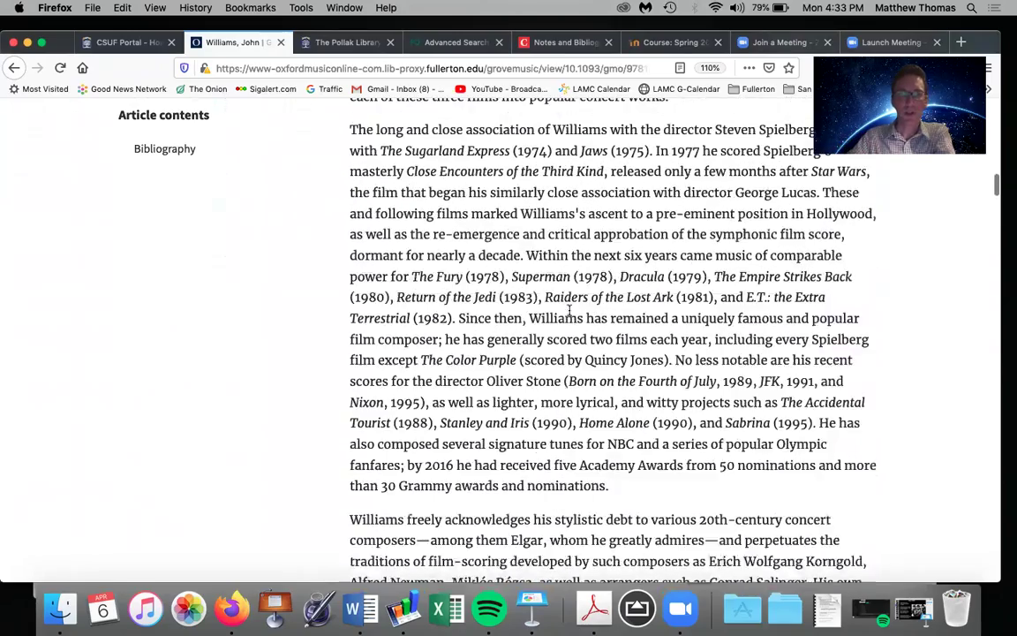
pyautogui.scroll(7, 570, 309)
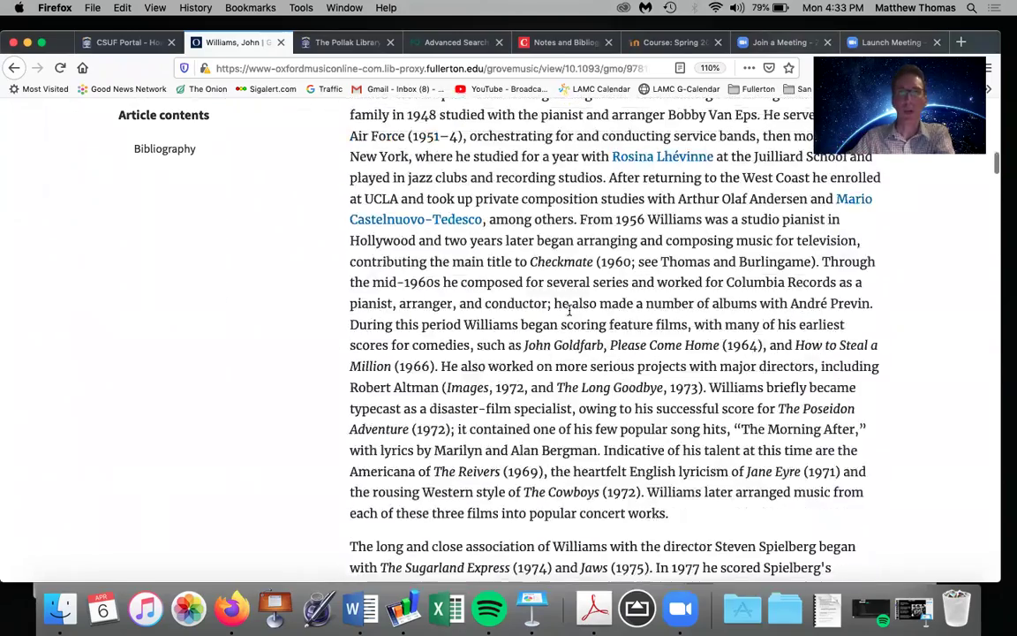
pyautogui.scroll(3, 569, 309)
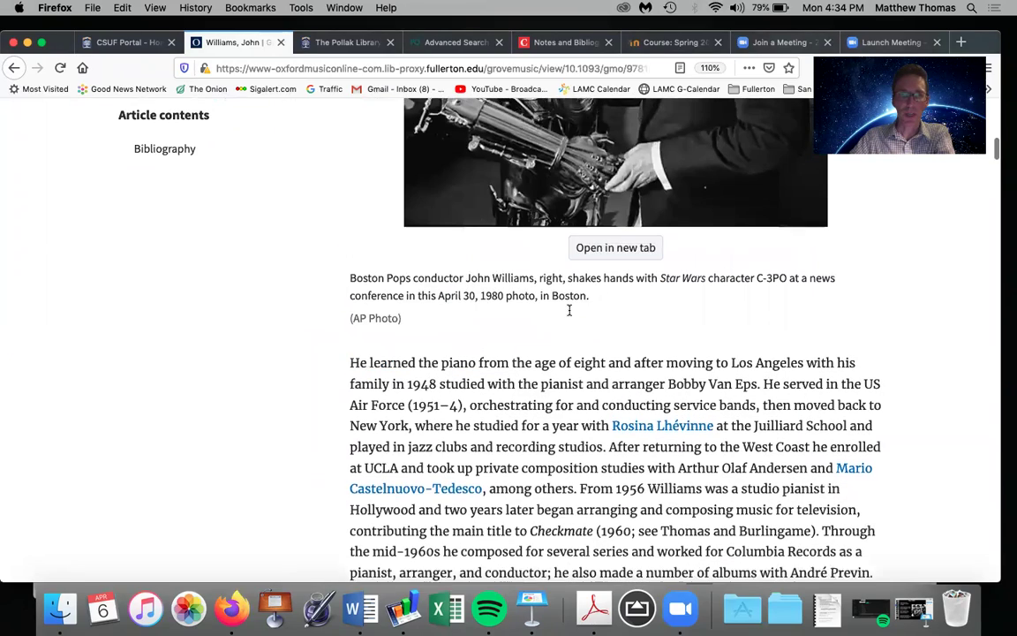
pyautogui.scroll(-1, 569, 316)
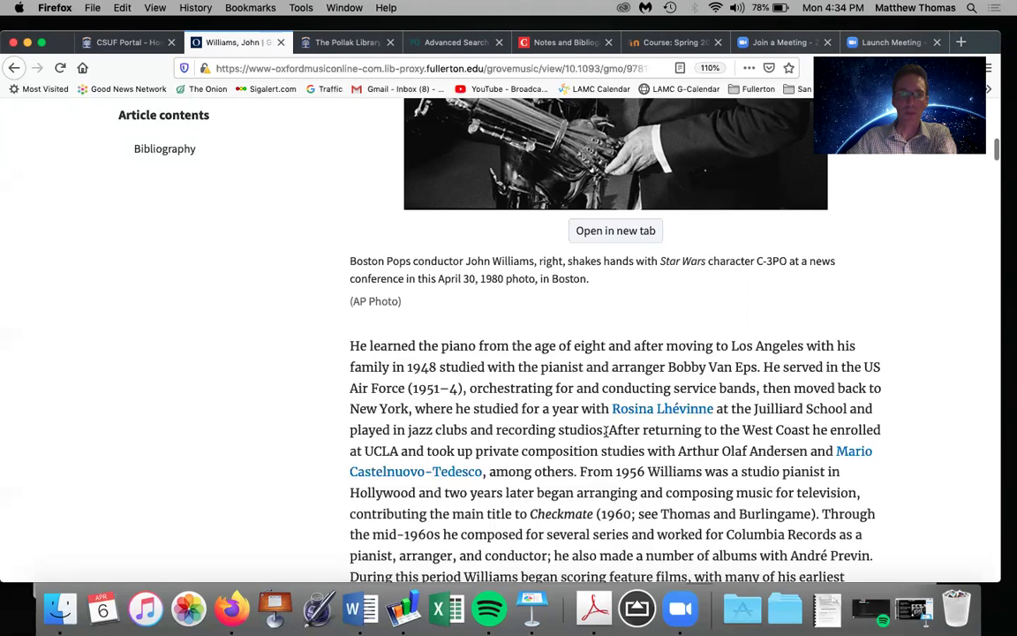
pyautogui.scroll(10, 606, 430)
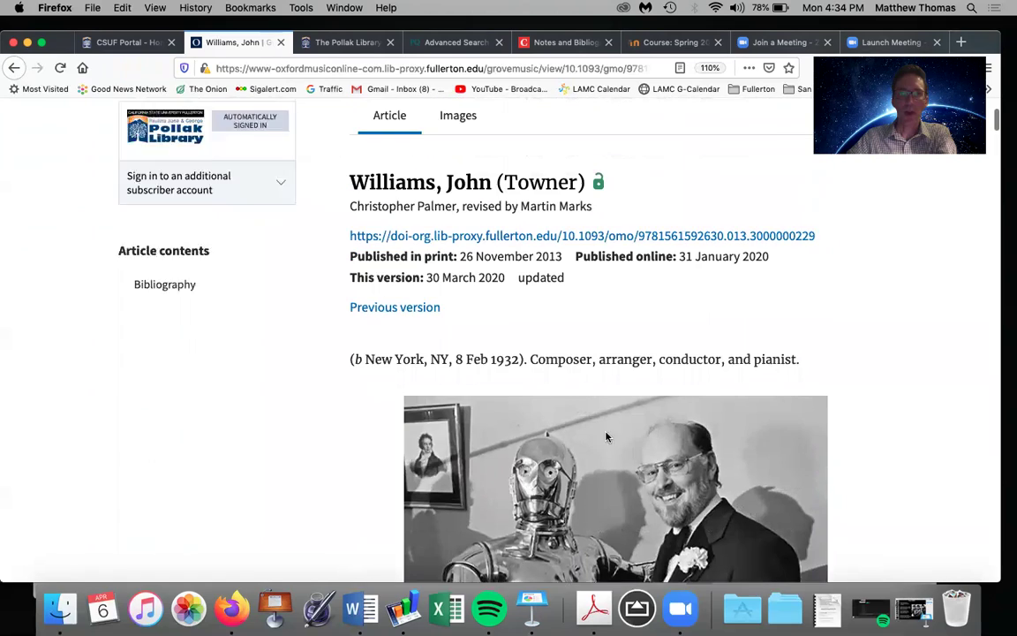
pyautogui.scroll(2, 606, 437)
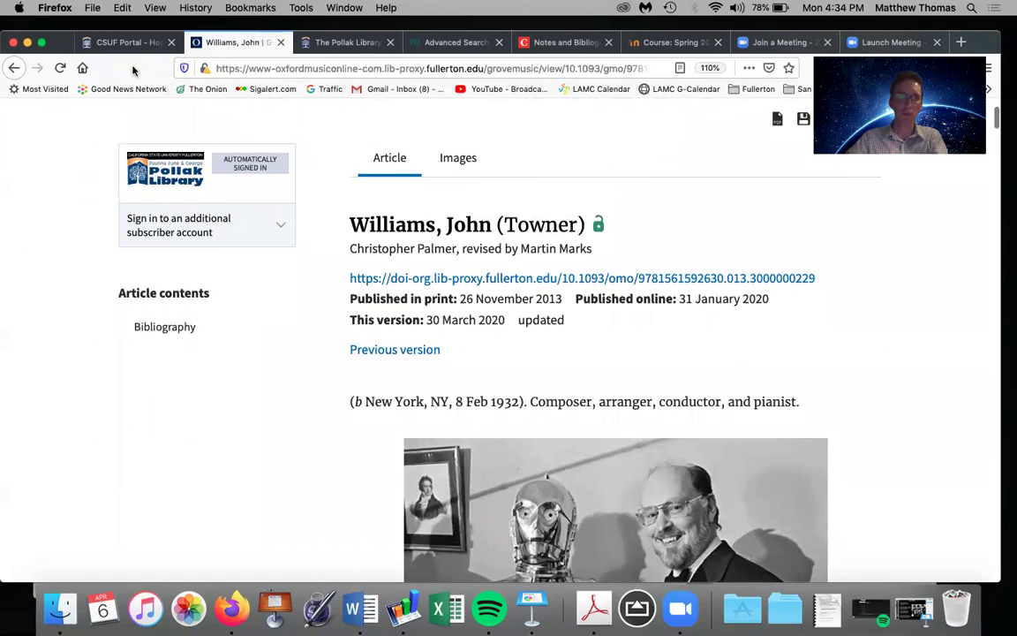
# Step: Switch to the Word document "John Williams - Empire of the Sun Notes" and insert four blank lines below the Research heading
pyautogui.moveTo(55, 30); pyautogui.dragTo(55, 212)
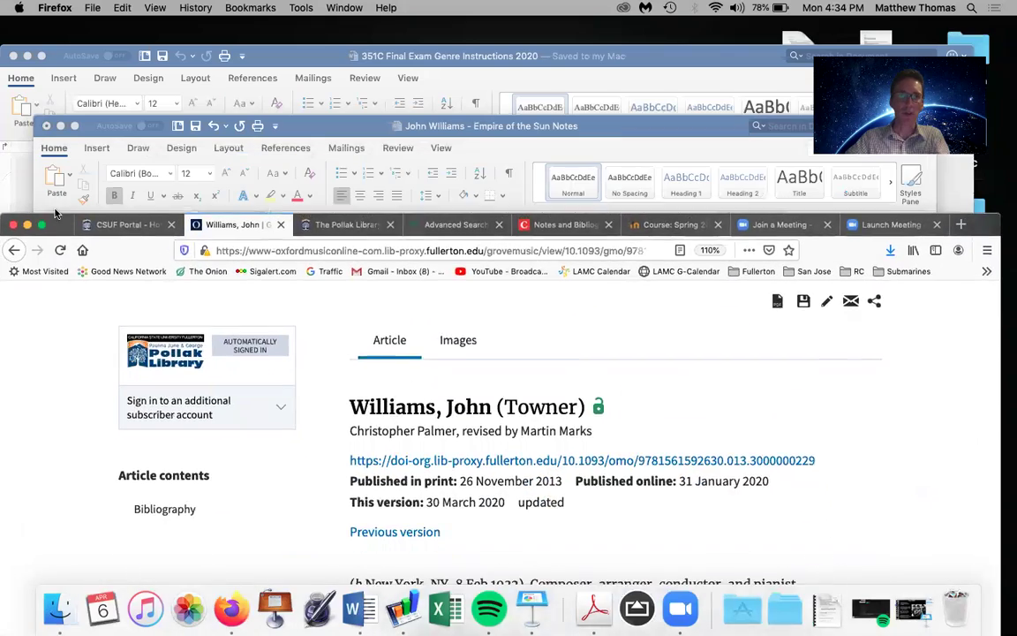
pyautogui.moveTo(265, 125); pyautogui.dragTo(238, 53)
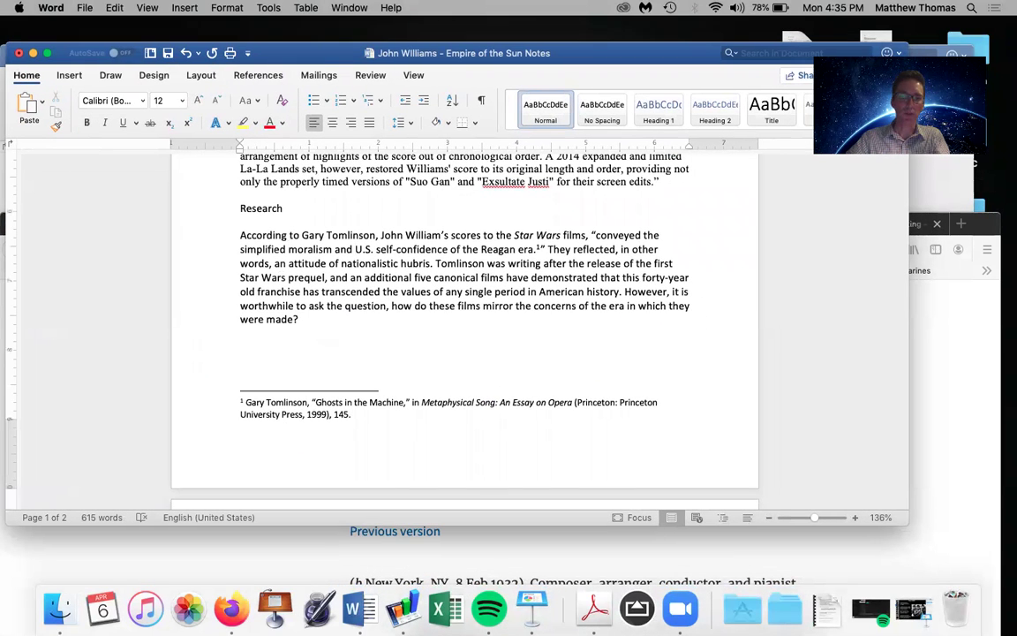
pyautogui.press('Return')
pyautogui.press('Return')
pyautogui.press('Return')
pyautogui.press('Return')
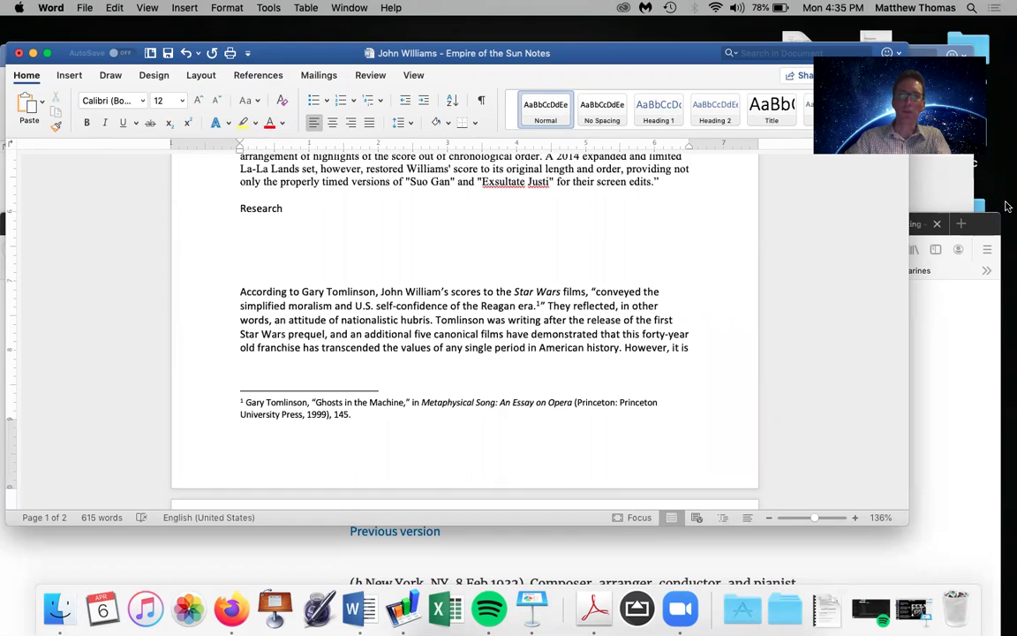
# Step: Check the article's author credits in Firefox, return to Word and begin a note below Research with "According to" and both authors' names
pyautogui.moveTo(983, 230); pyautogui.dragTo(1003, 250)
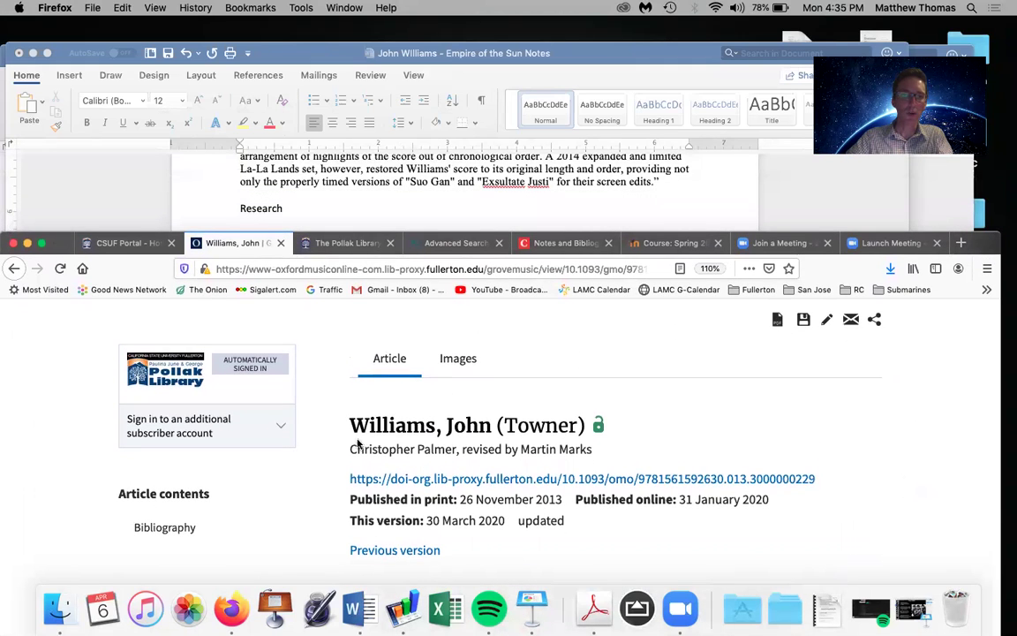
pyautogui.click(674, 204)
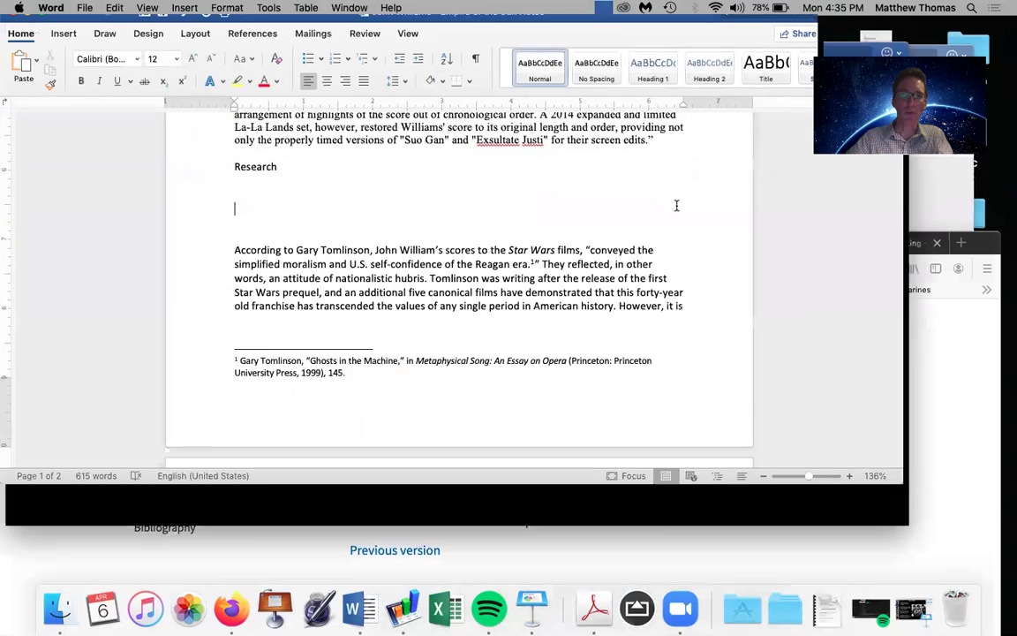
pyautogui.write('Accordi')
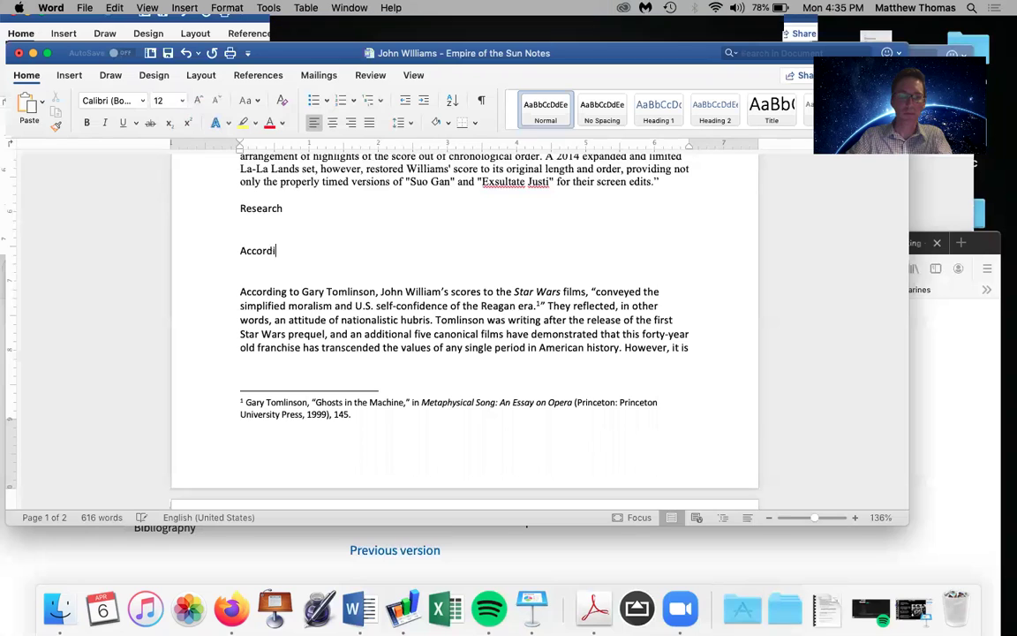
pyautogui.write('ng to Christopher Palmer')
pyautogui.write('and M')
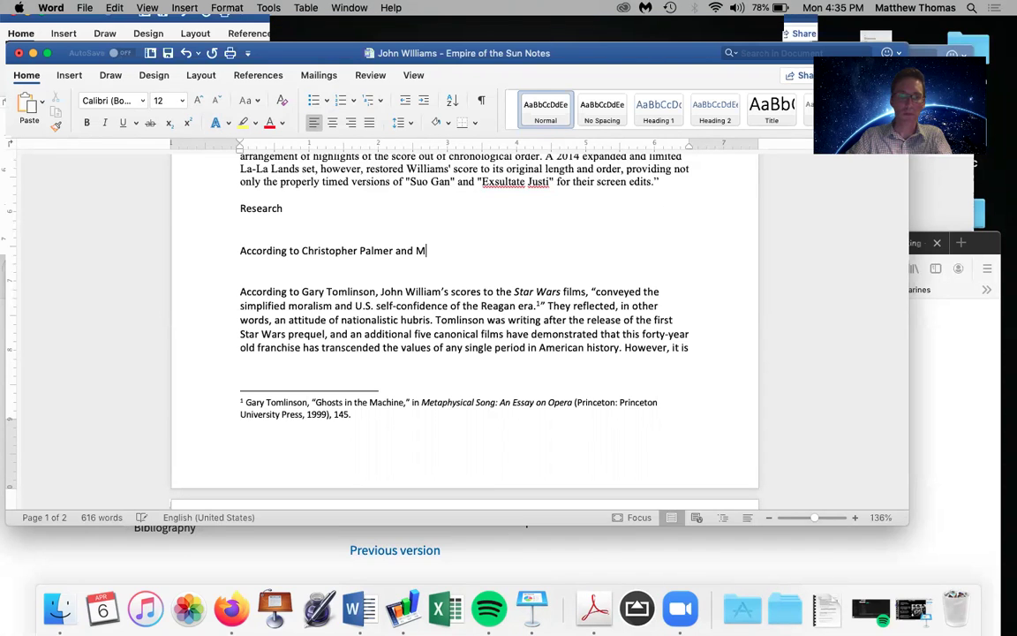
pyautogui.write('artin Marks')
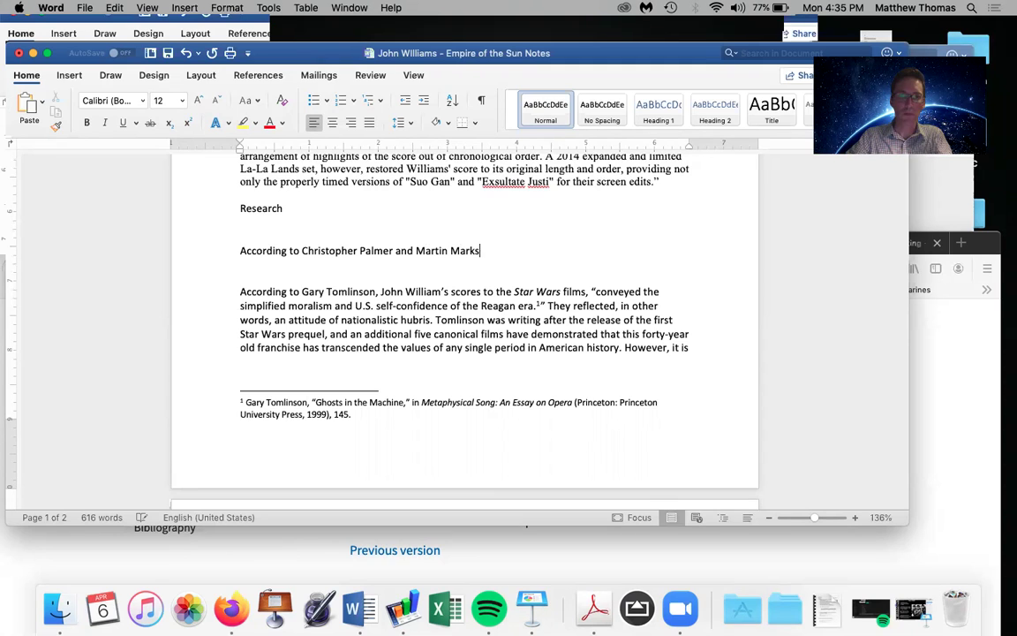
# Step: Complete the sentence with ", John Williams began his musical studies on piano at the age of eight years old, and later attended the Julliard School."
pyautogui.write(', John Williams ')
pyautogui.write('began his ')
pyautogui.write('stu')
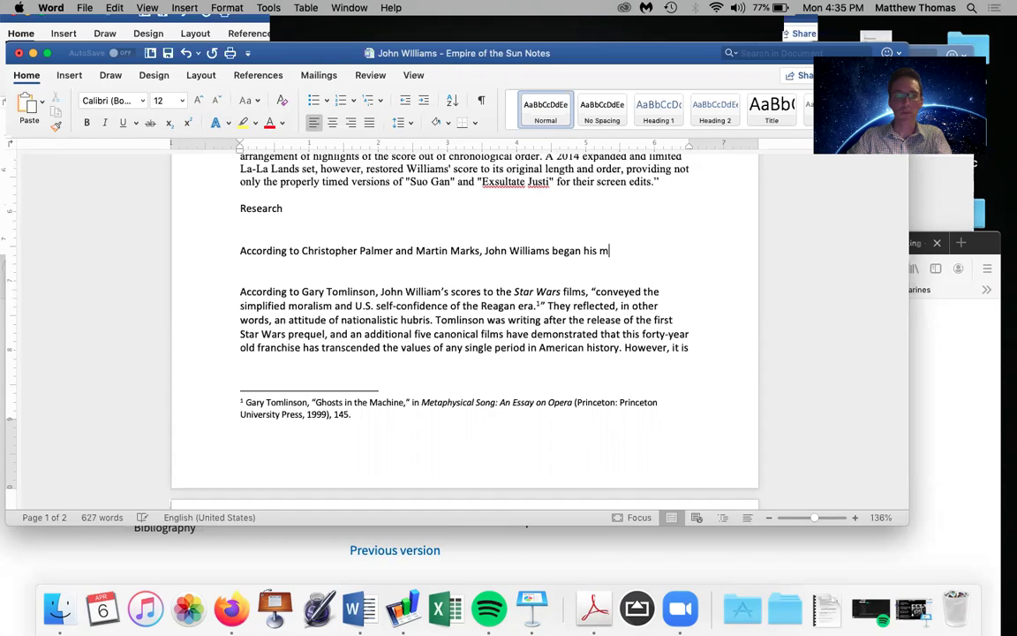
pyautogui.write('u')
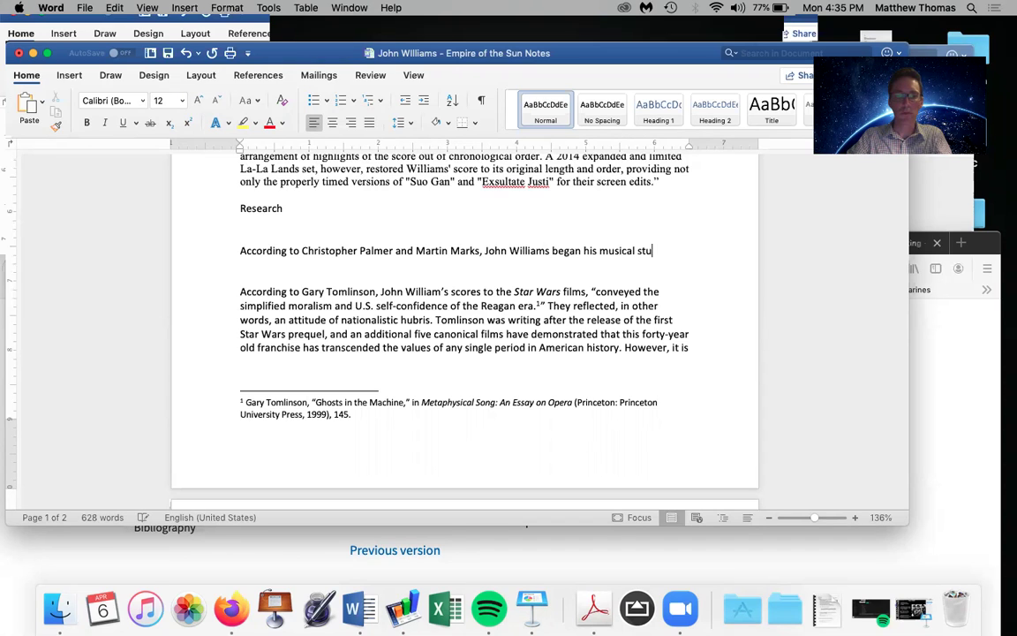
pyautogui.write('dies at the ')
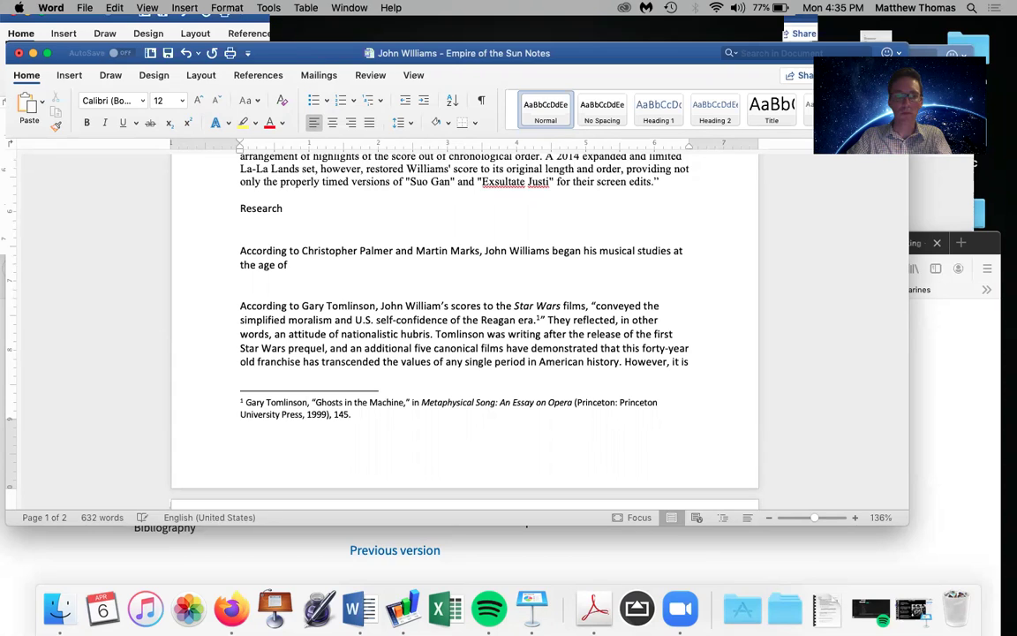
pyautogui.write('age of eight years old, and later ')
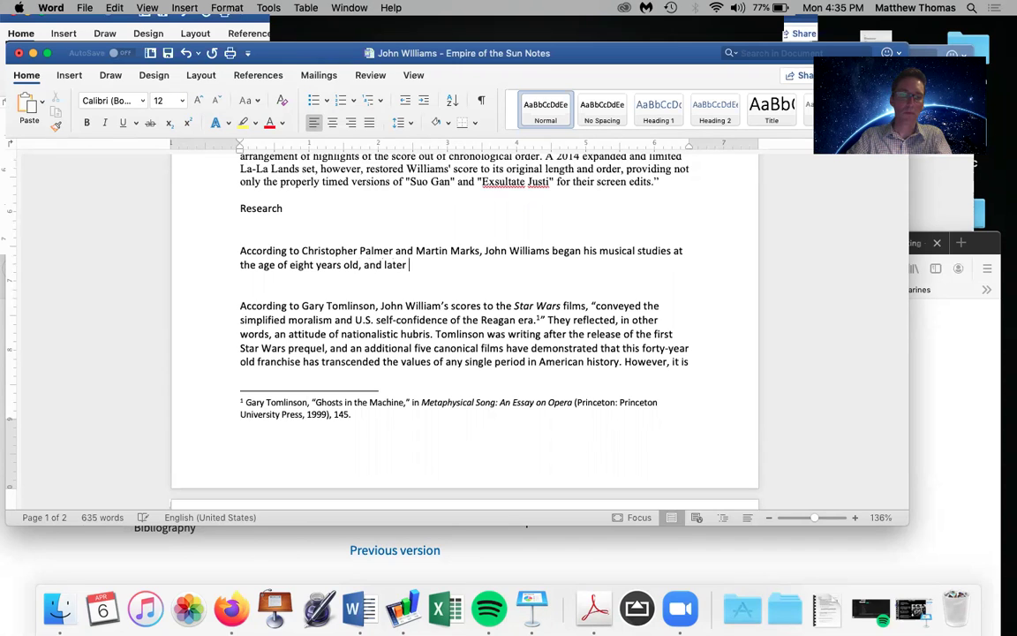
pyautogui.write('attended the Julliard School.')
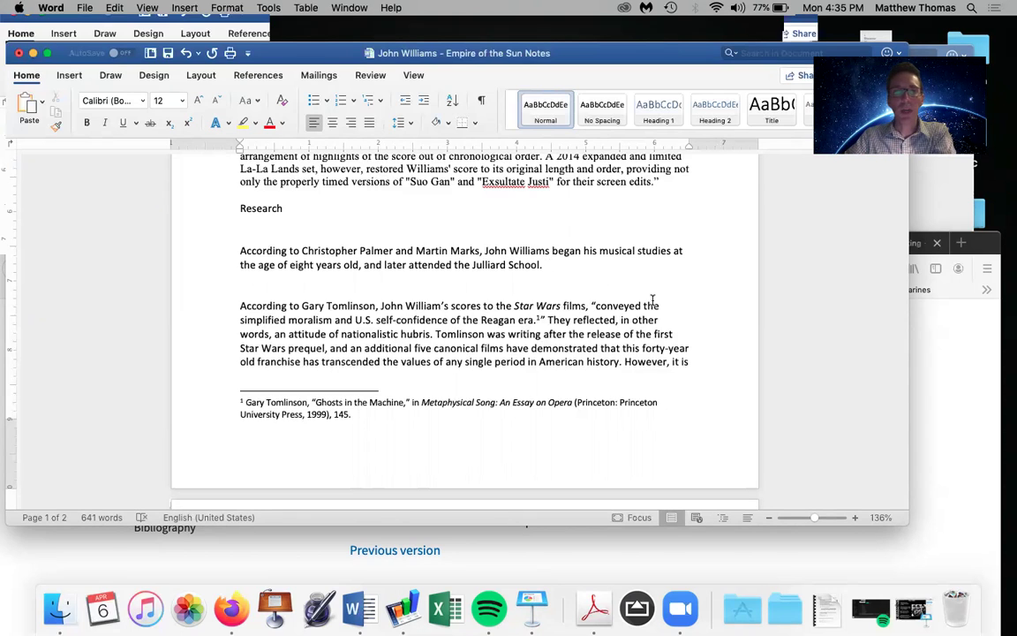
pyautogui.click(672, 250)
pyautogui.write('on piano')
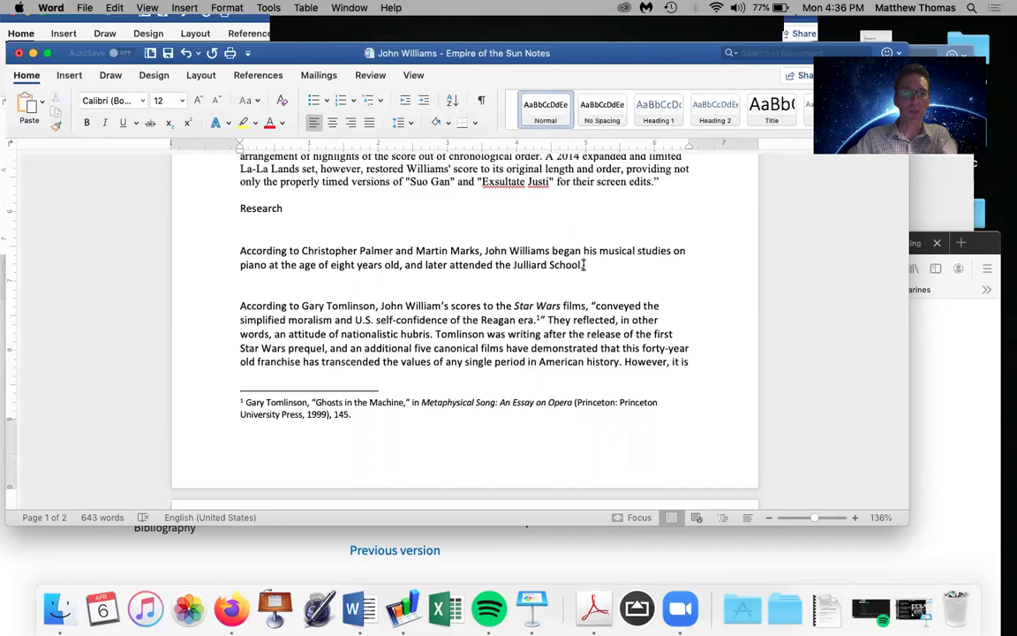
# Step: Insert a bottom-of-page footnote with continuous 1, 2, 3 numbering at the end of the Julliard School sentence
pyautogui.click(186, 8)
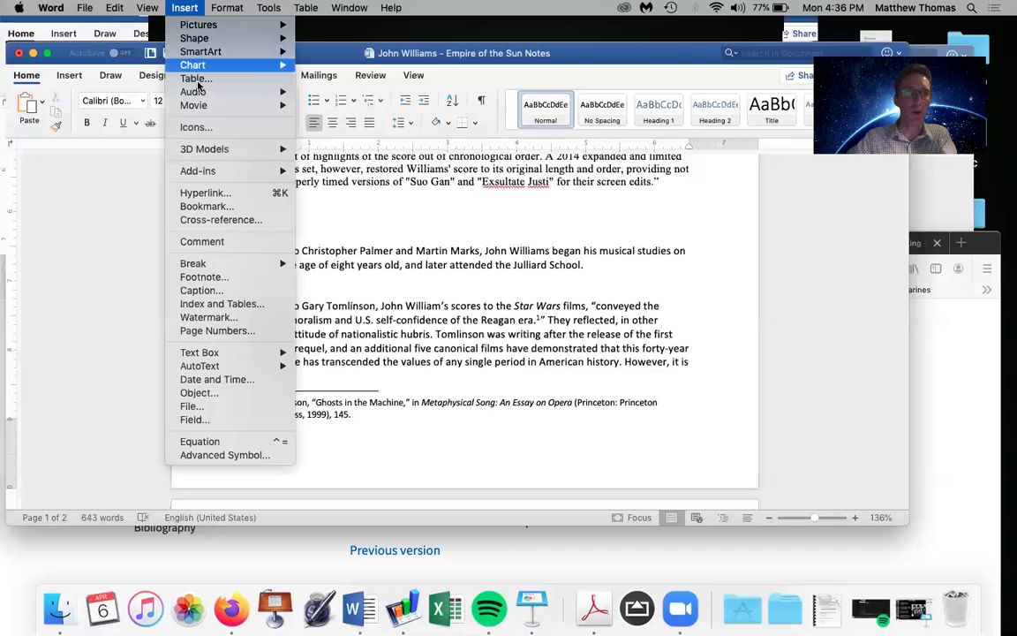
pyautogui.click(223, 277)
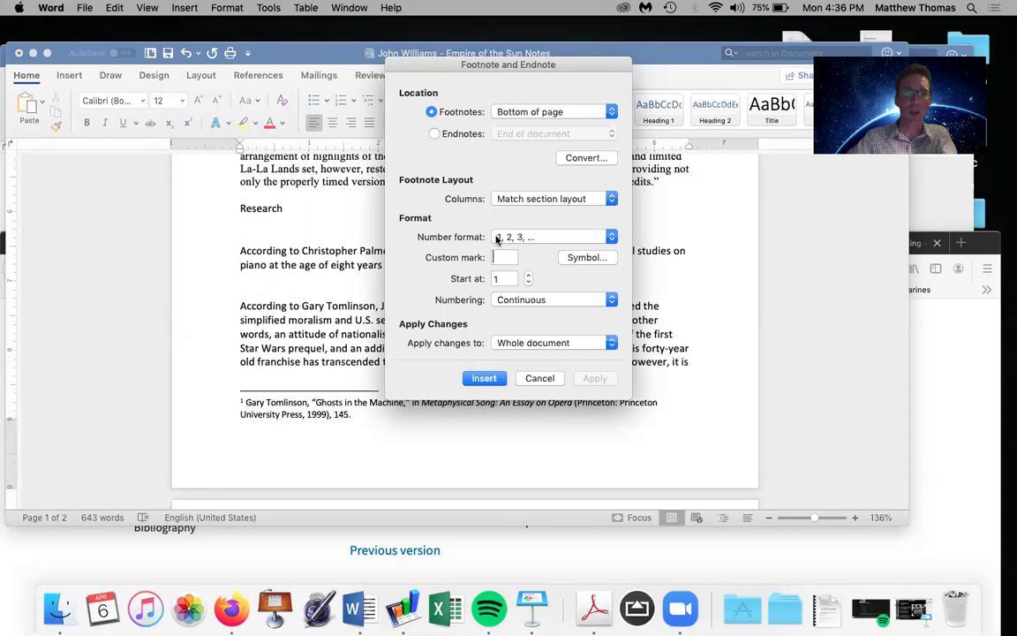
pyautogui.click(485, 378)
# Step: Switch to Firefox, open the citation preview for the John Williams article and set its style to Chicago
pyautogui.moveTo(1001, 248); pyautogui.dragTo(1007, 149)
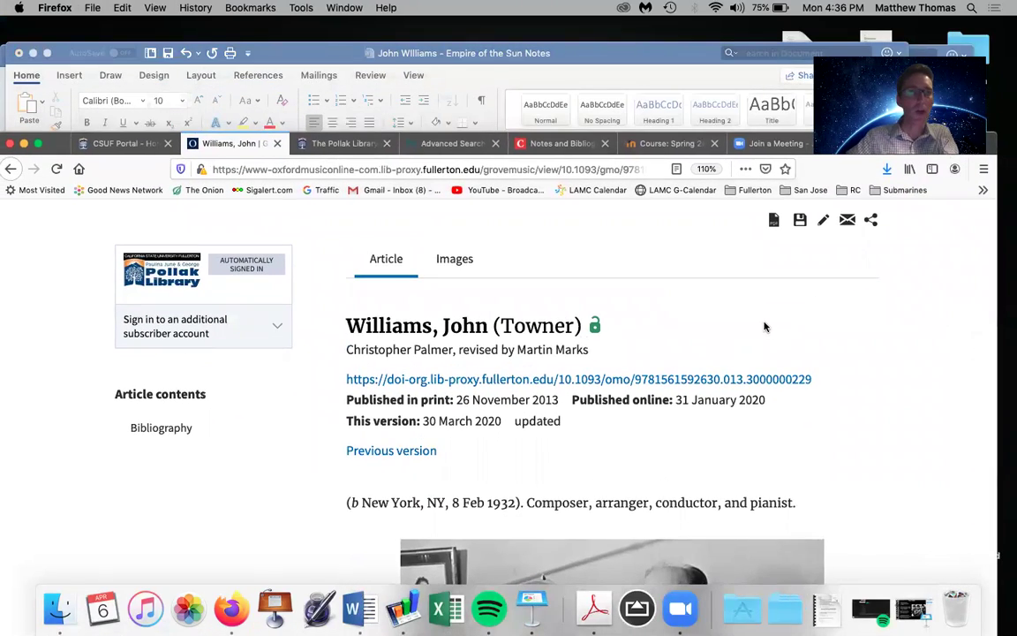
pyautogui.scroll(1, 768, 328)
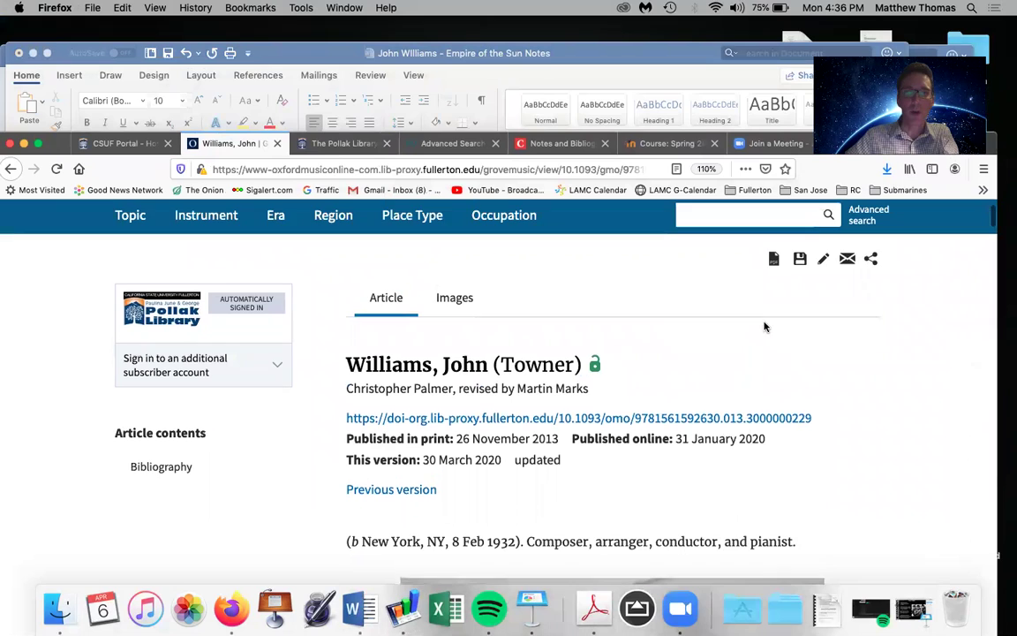
pyautogui.click(823, 261)
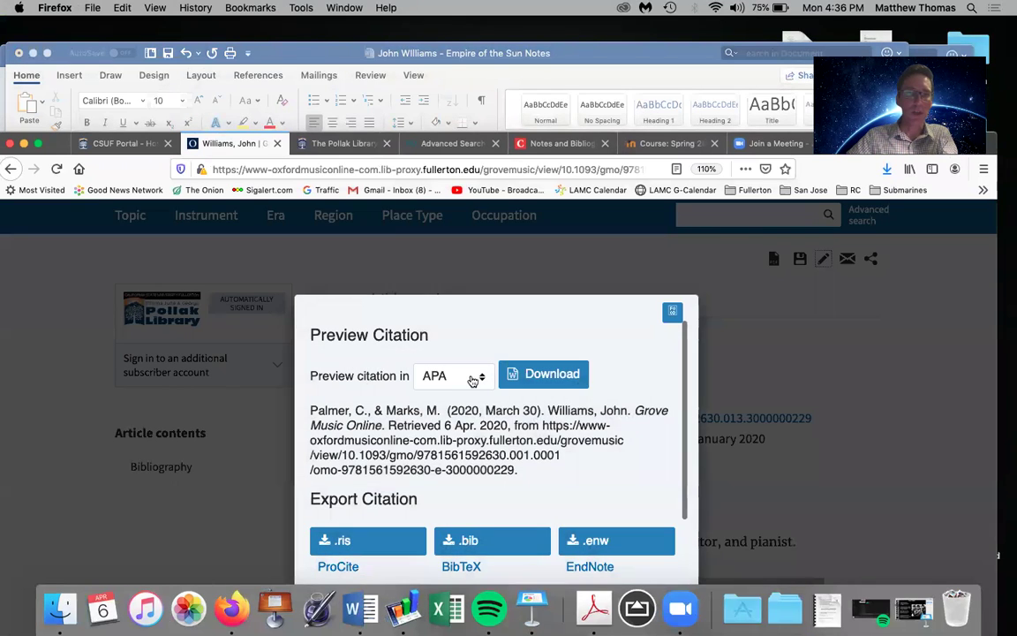
pyautogui.scroll(-3, 485, 378)
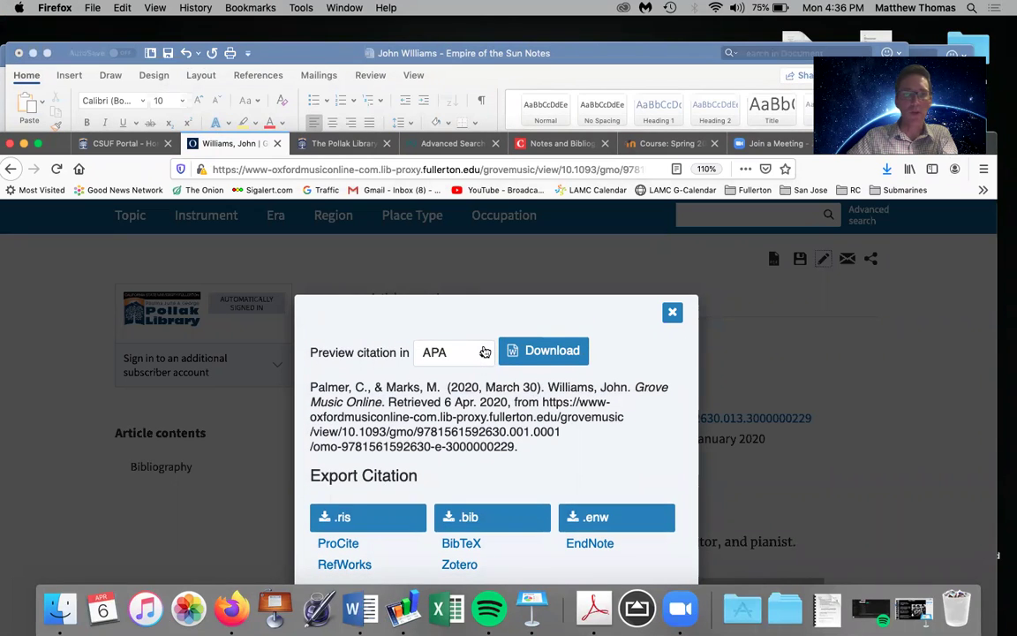
pyautogui.click(485, 353)
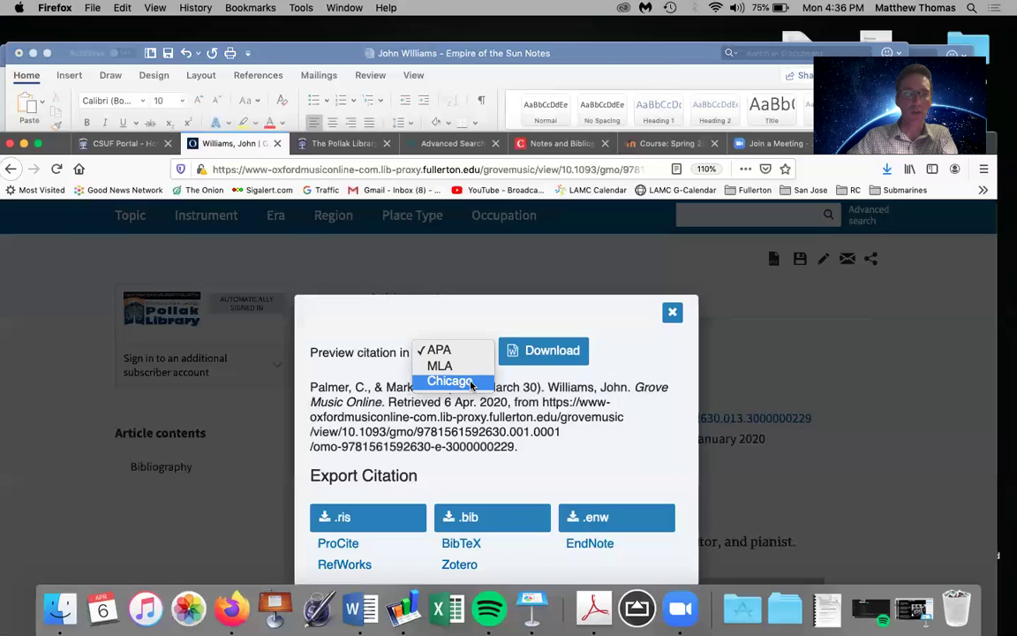
pyautogui.press('Escape')
pyautogui.press('Down')
pyautogui.press('Down')
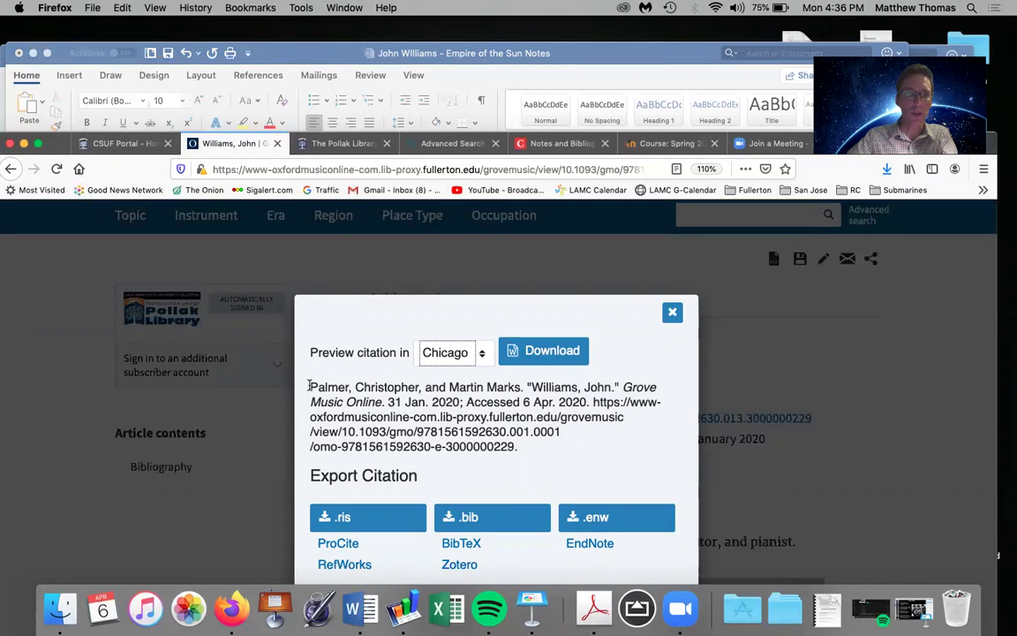
# Step: Copy the full Chicago citation into the new footnote in the Word document and start a new line below it
pyautogui.moveTo(311, 385); pyautogui.dragTo(515, 451)
pyautogui.press('super+c')
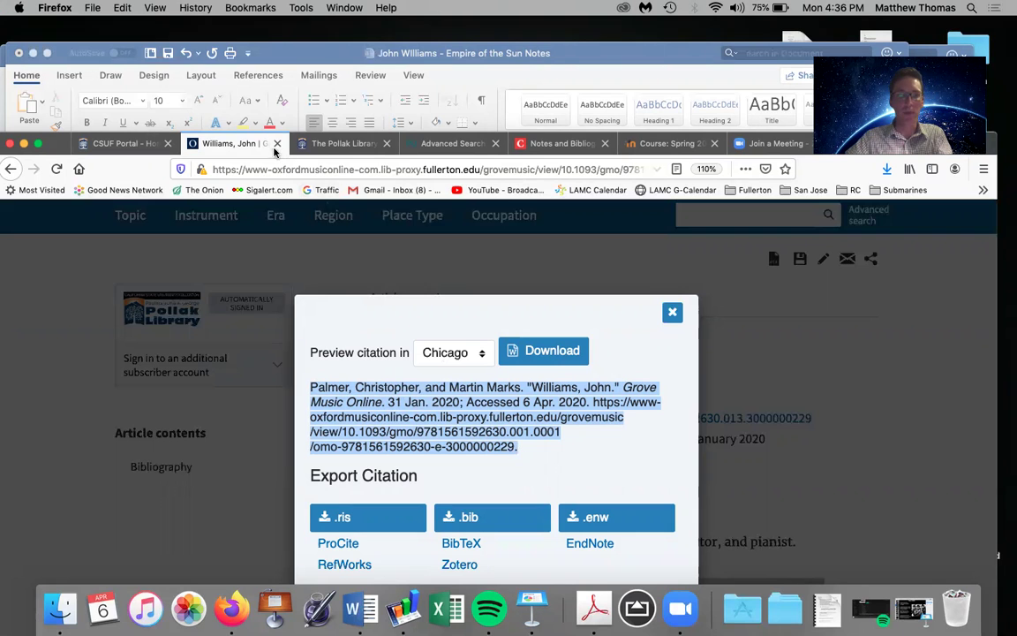
pyautogui.moveTo(244, 53); pyautogui.dragTo(241, 28)
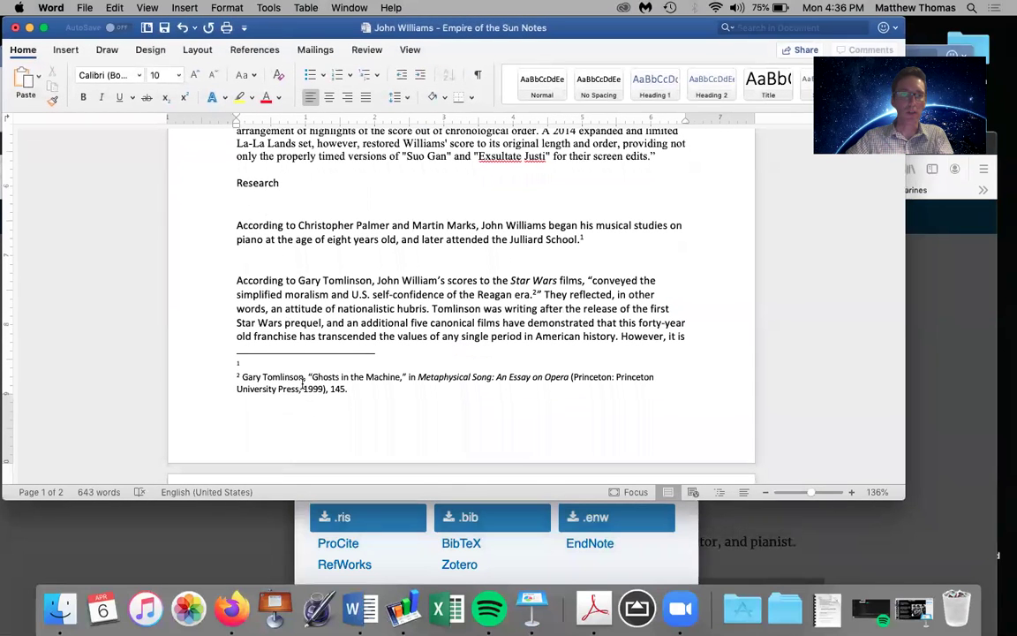
pyautogui.press('super+v')
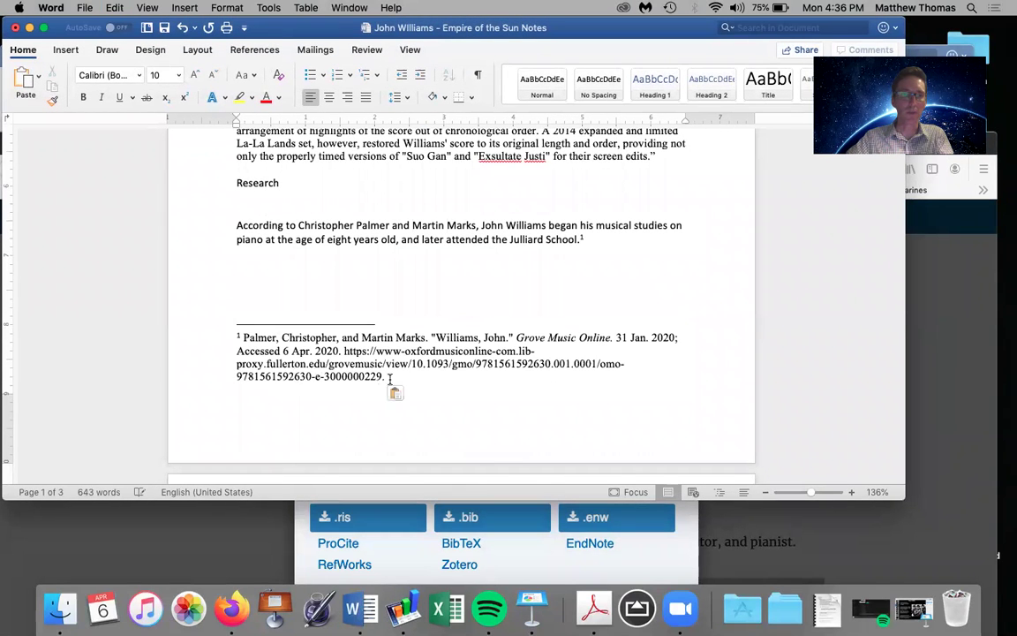
pyautogui.press('Return')
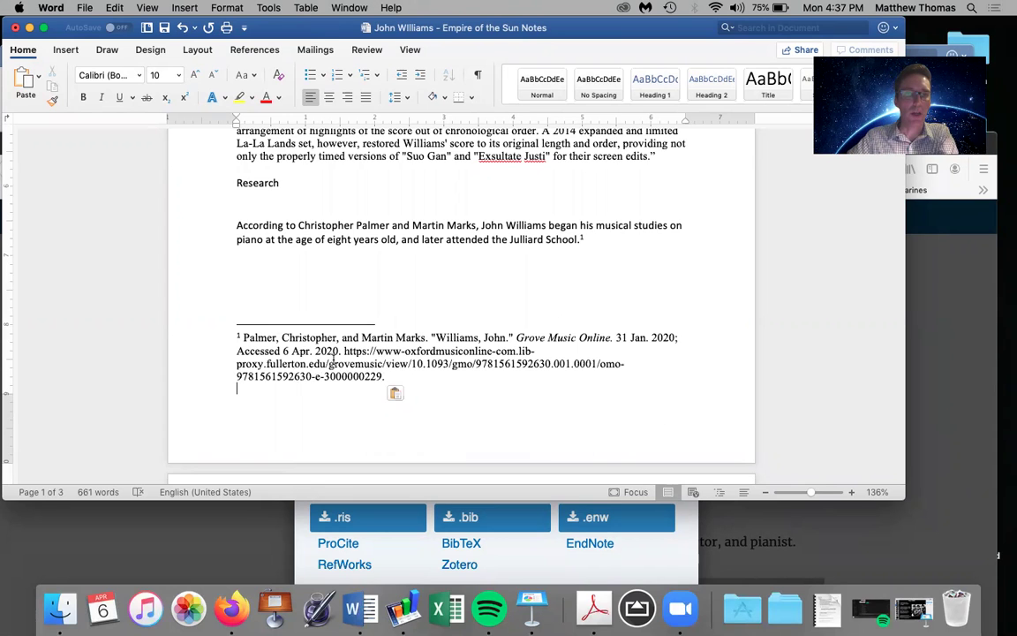
# Step: In Firefox, open the Chicago Manual of Style's sample citations and examine the note formats for each source type, including website content
pyautogui.click(952, 333)
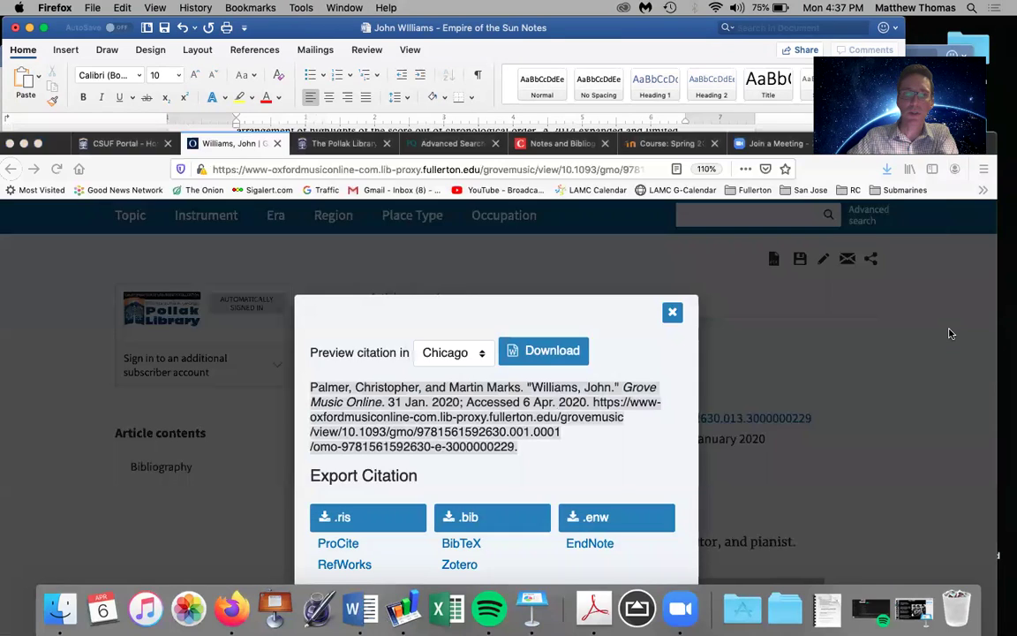
pyautogui.moveTo(51, 143); pyautogui.dragTo(2, 141)
pyautogui.click(481, 139)
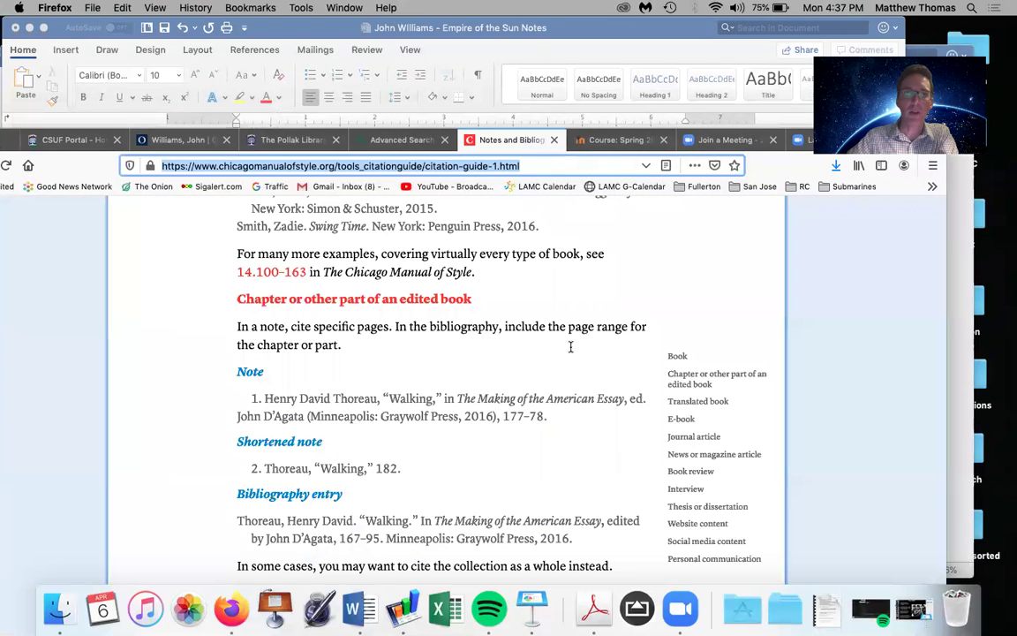
pyautogui.scroll(10, 584, 400)
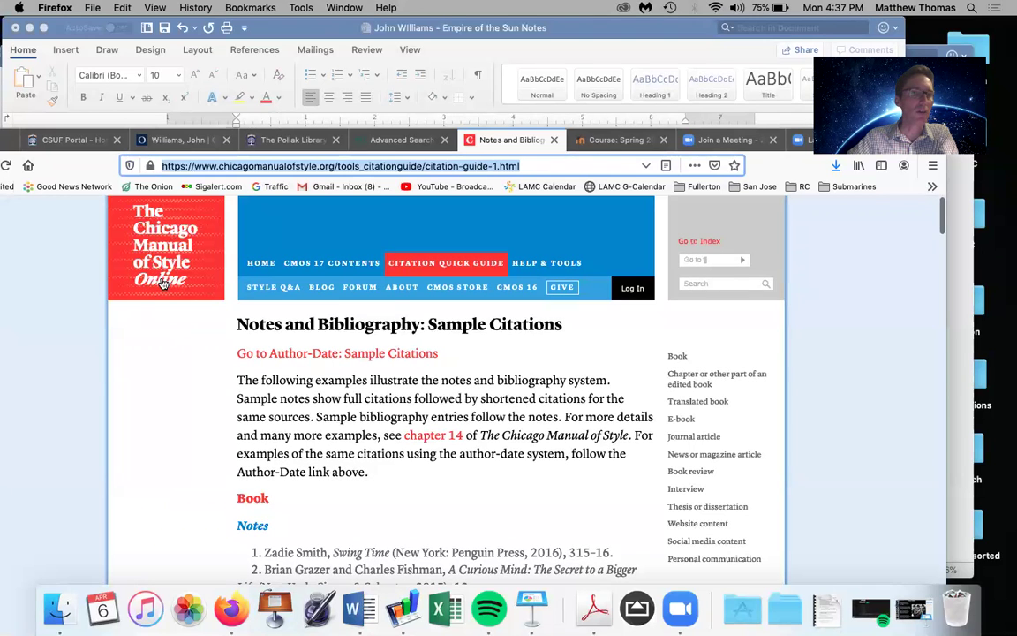
pyautogui.scroll(-5, 373, 488)
pyautogui.scroll(1, 373, 489)
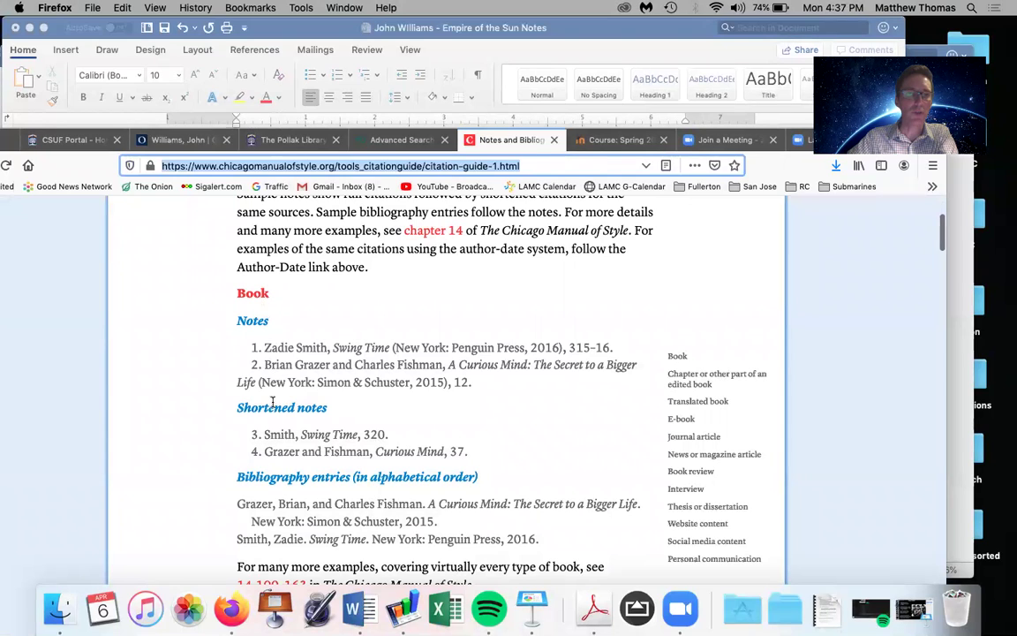
pyautogui.scroll(-10, 273, 349)
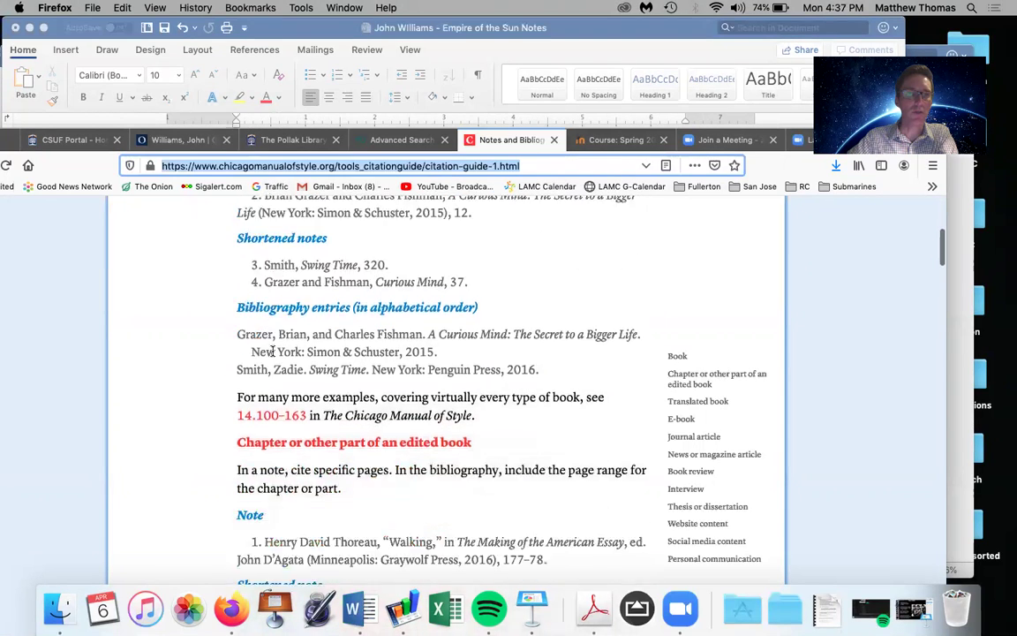
pyautogui.scroll(-15, 273, 355)
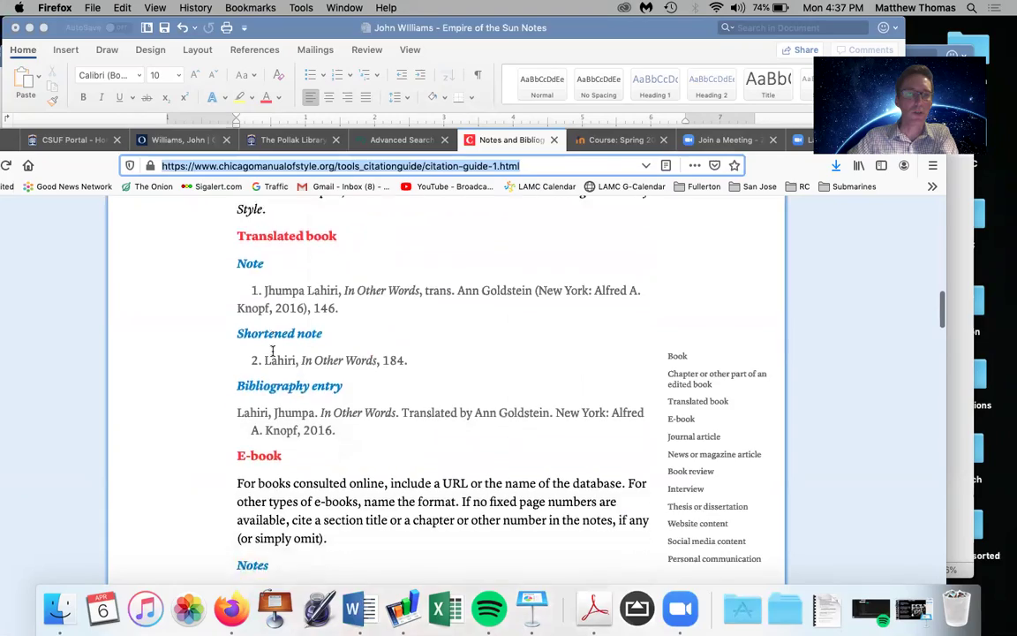
pyautogui.scroll(-15, 273, 352)
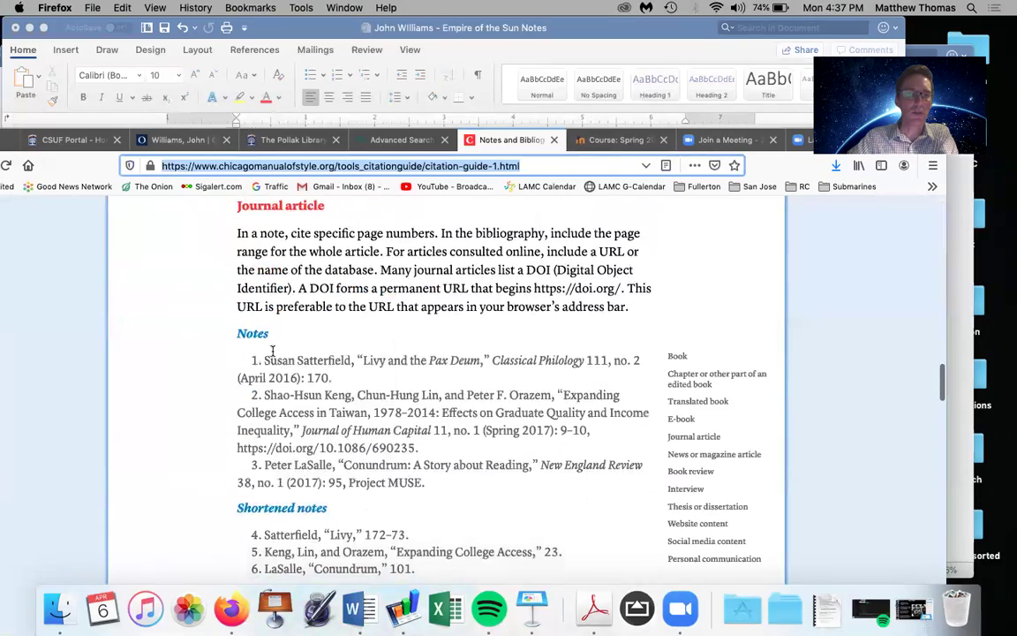
pyautogui.scroll(-15, 273, 351)
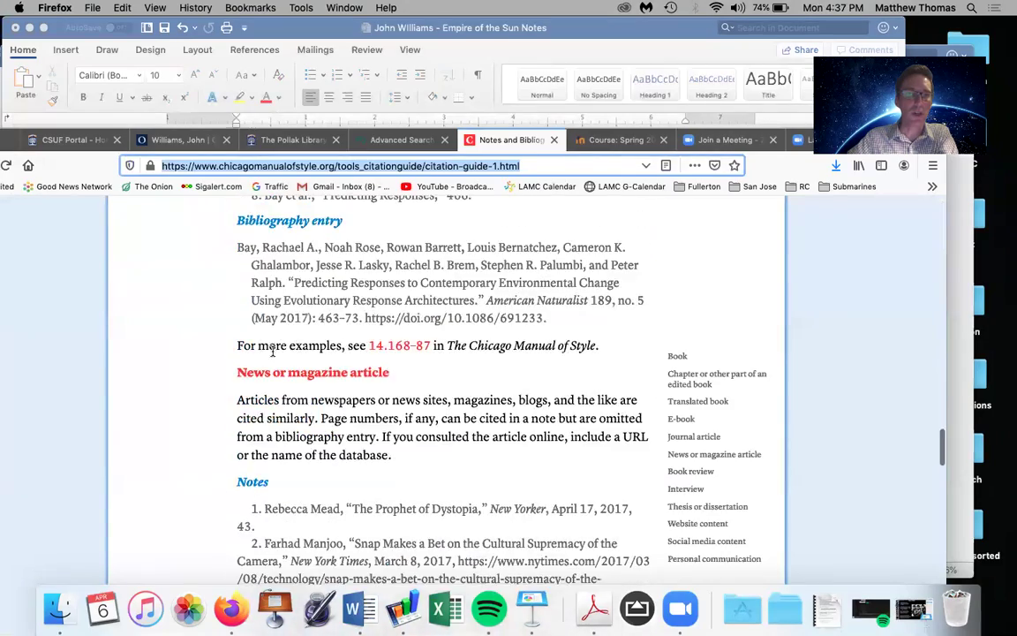
pyautogui.scroll(-15, 273, 351)
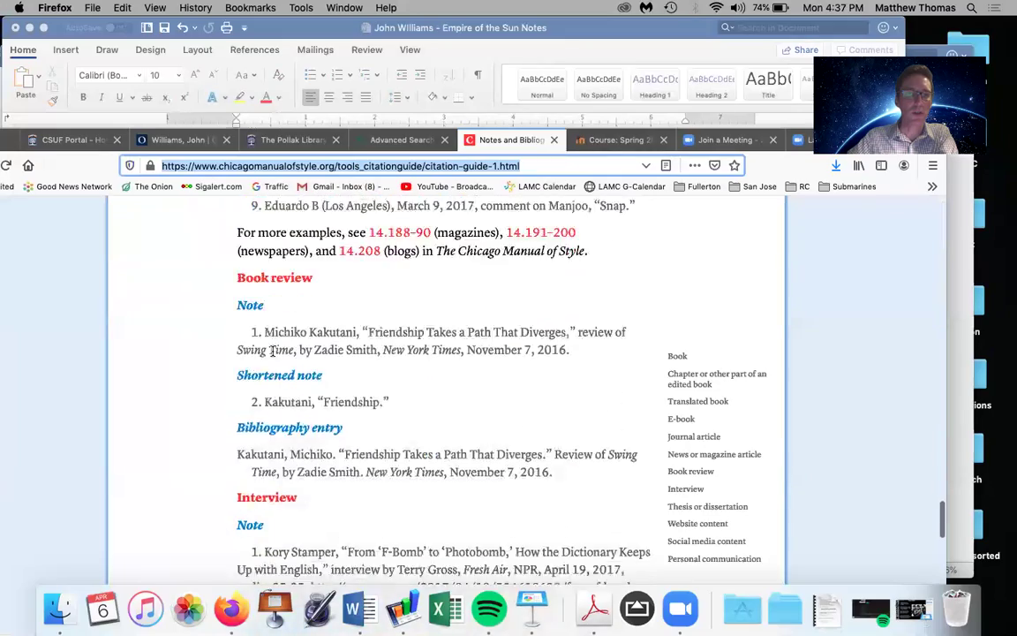
pyautogui.scroll(-10, 273, 355)
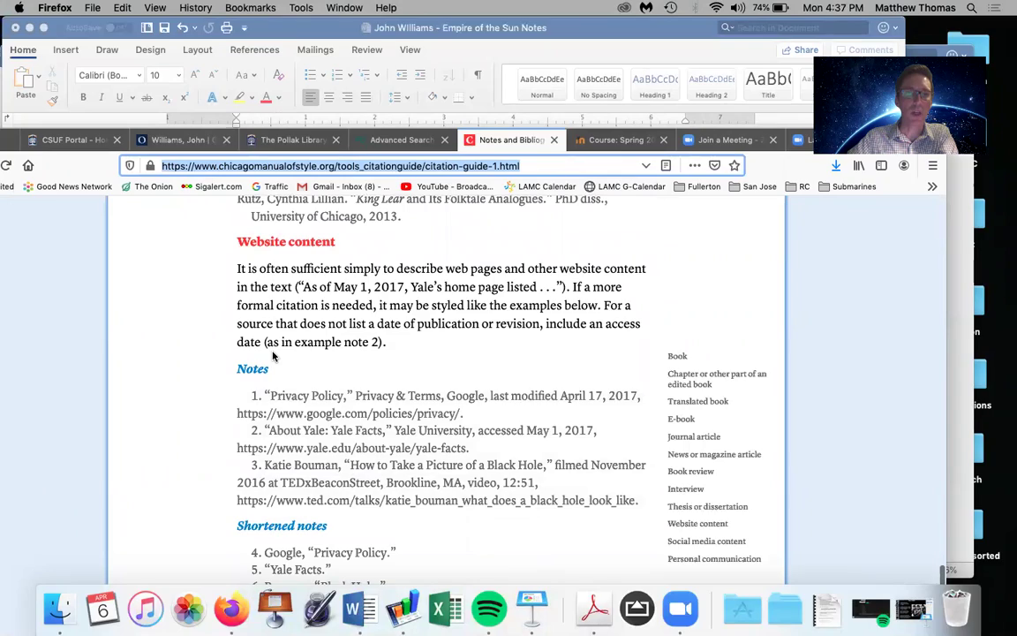
pyautogui.scroll(-10, 273, 356)
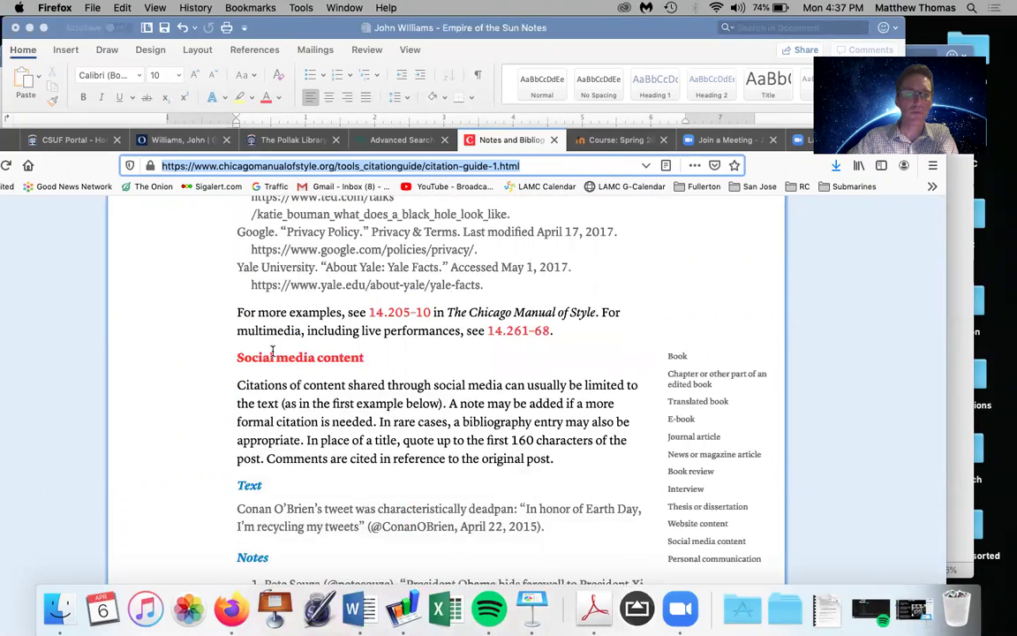
pyautogui.scroll(10, 273, 351)
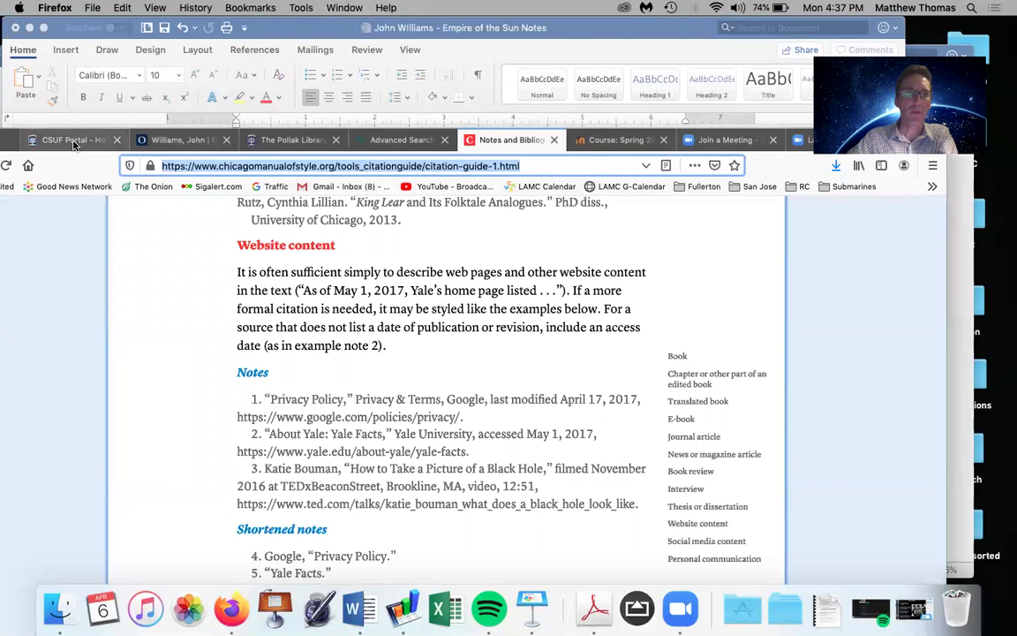
# Step: Arrange the Firefox window beside the Word document, examine the third website-content note example, and return to the document
pyautogui.moveTo(7, 141); pyautogui.dragTo(106, 191)
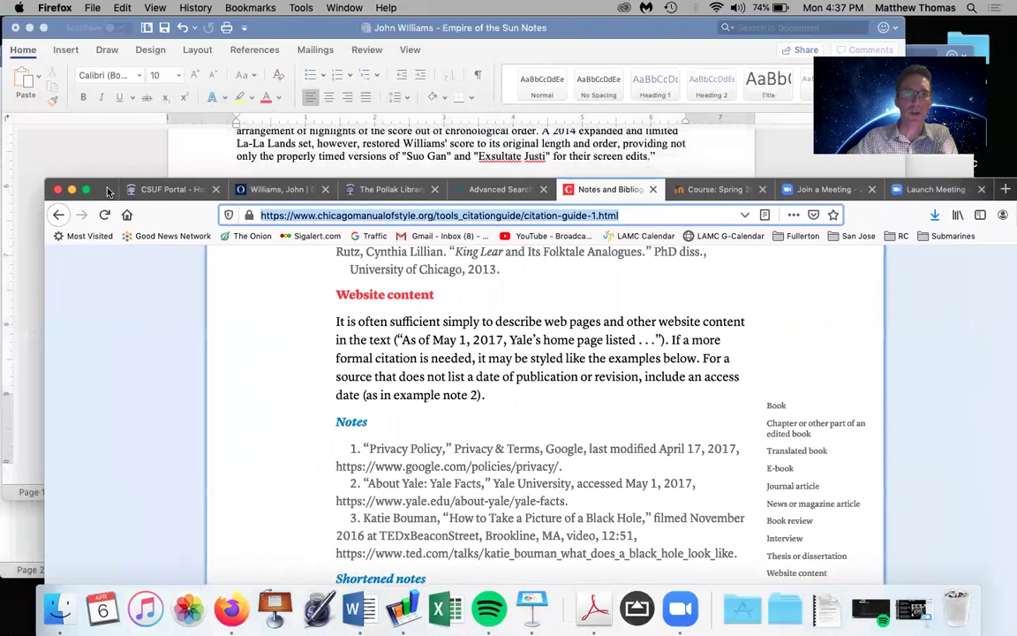
pyautogui.click(266, 37)
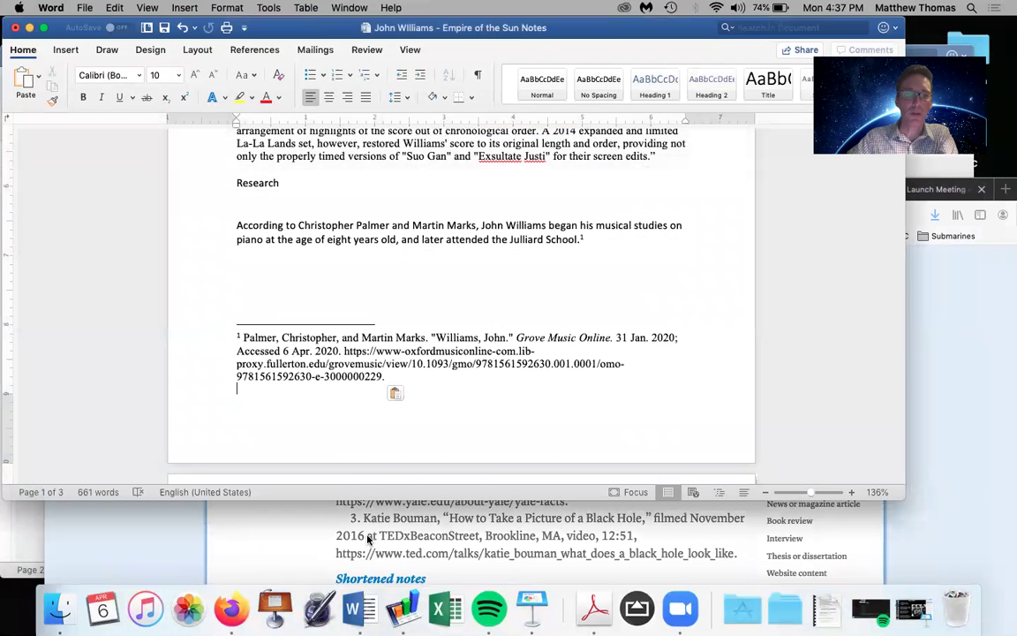
pyautogui.click(369, 540)
pyautogui.press('super+l')
pyautogui.moveTo(364, 518); pyautogui.dragTo(432, 518)
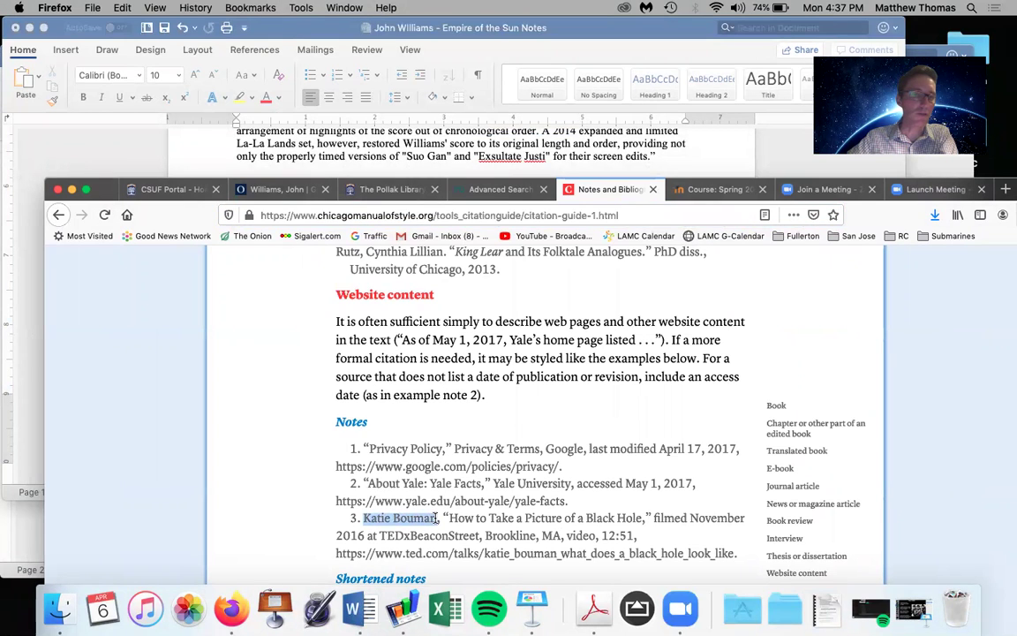
pyautogui.click(438, 518)
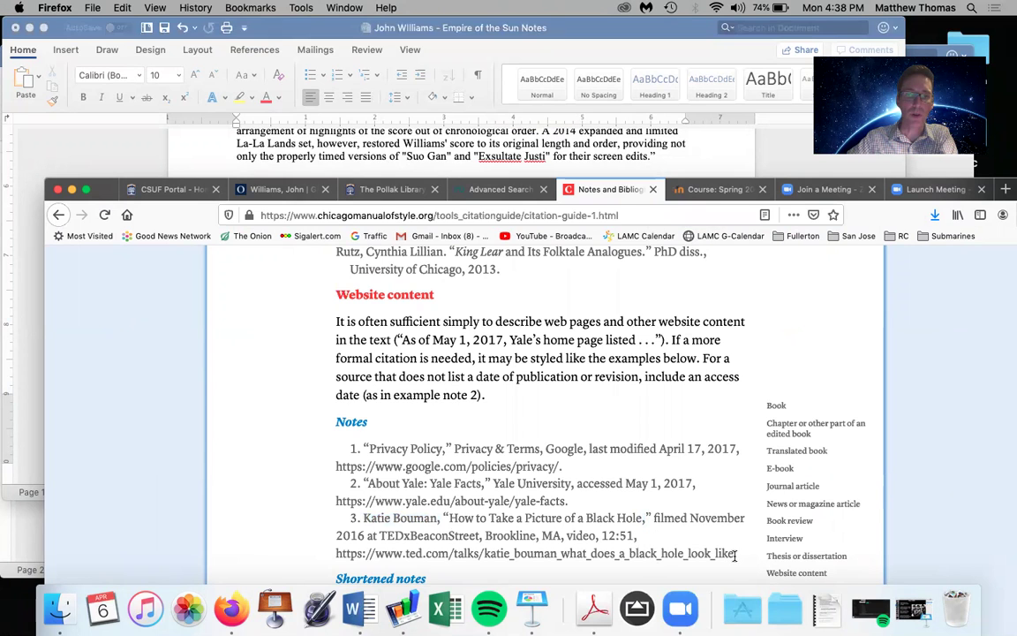
pyautogui.press('super+Tab')
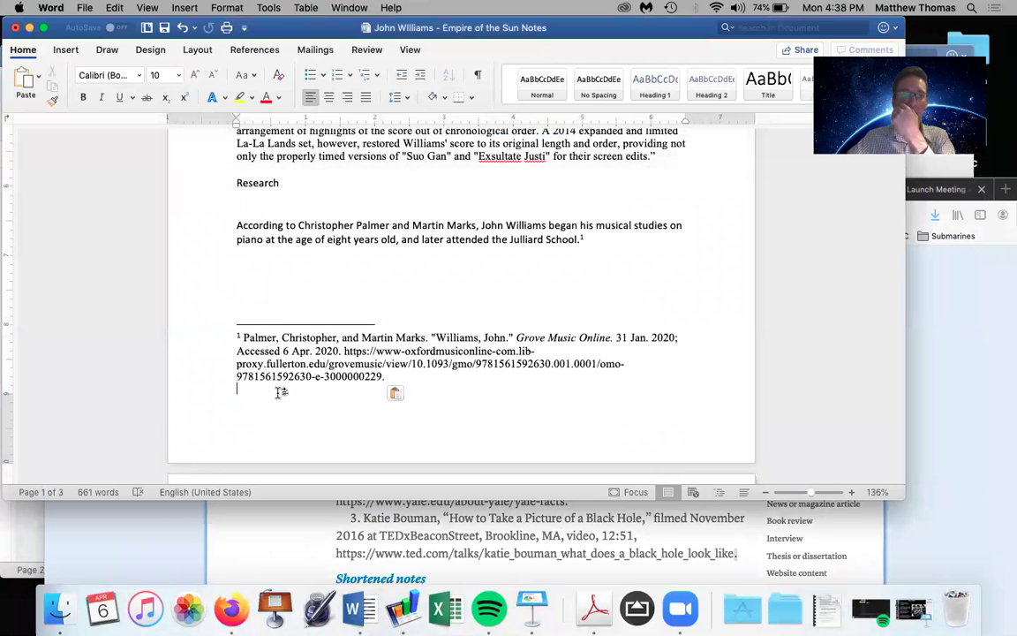
# Step: Copy the full citation from footnote 1 and paste it as a new entry directly under the Bibliography heading
pyautogui.moveTo(281, 337); pyautogui.dragTo(246, 339)
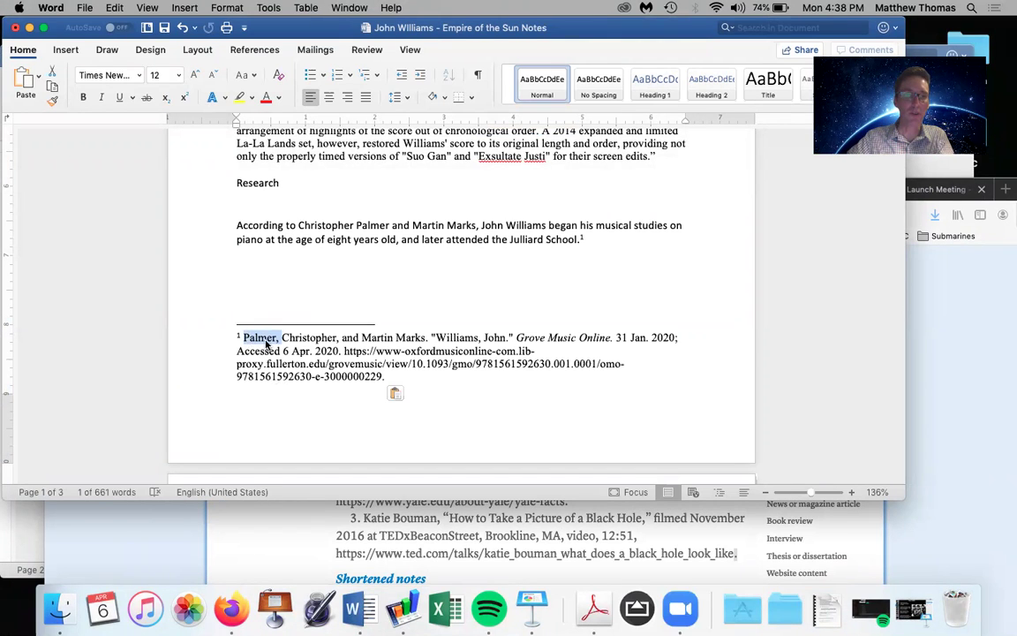
pyautogui.tripleClick(247, 339)
pyautogui.press('super+c')
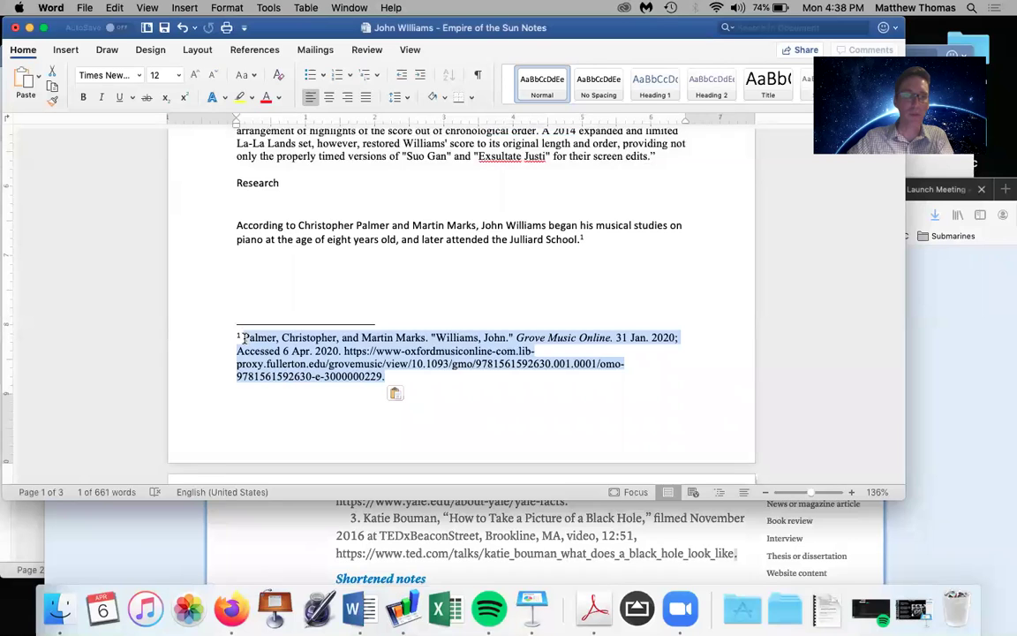
pyautogui.scroll(-10, 292, 288)
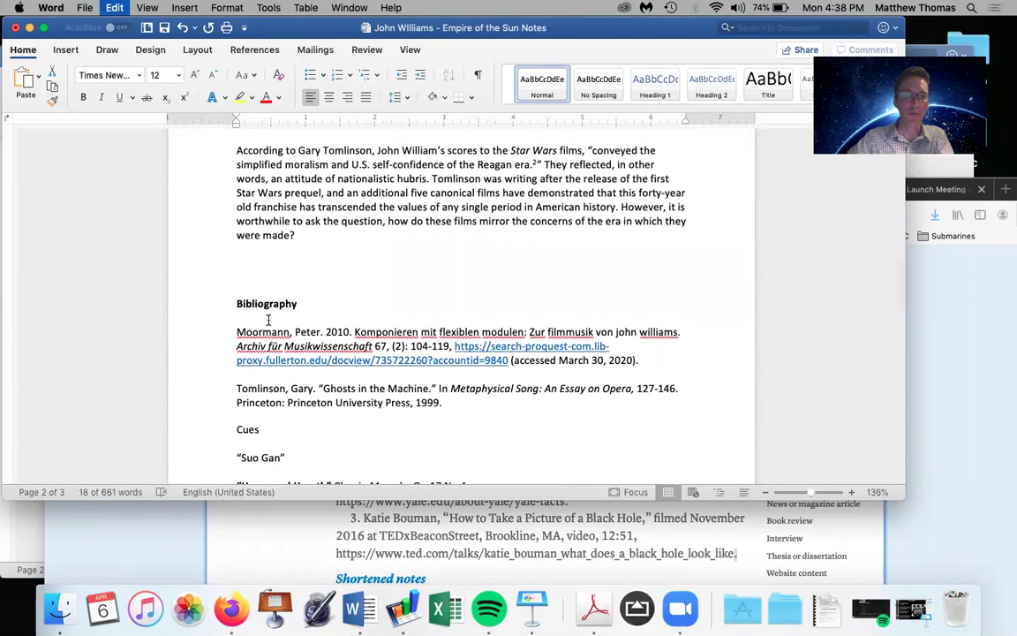
pyautogui.click(269, 320)
pyautogui.press('super+v')
pyautogui.press('Return')
pyautogui.scroll(5, 268, 320)
pyautogui.scroll(5, 295, 397)
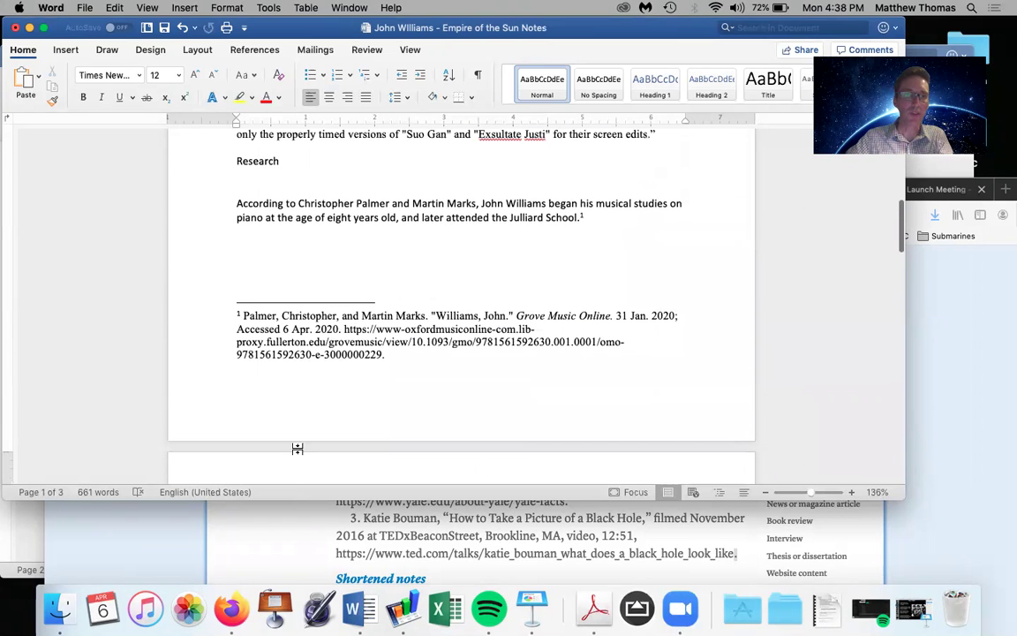
# Step: In footnote 1, put the first author's given name before the surname and remove the commas around the name
pyautogui.moveTo(280, 316); pyautogui.dragTo(244, 315)
pyautogui.press('super+x')
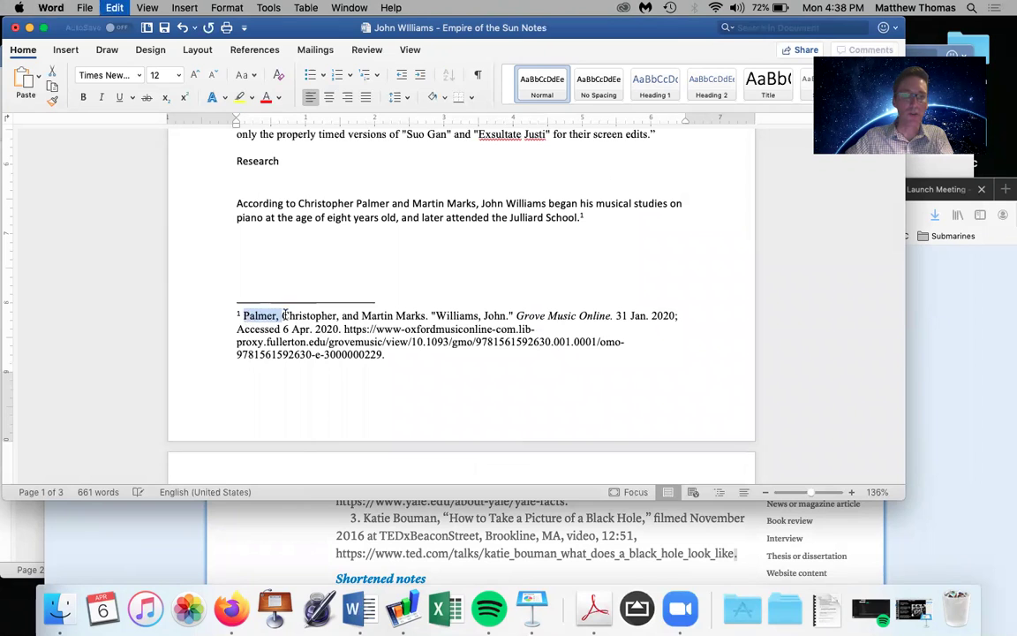
pyautogui.click(301, 320)
pyautogui.press('super+v')
pyautogui.click(342, 316)
pyautogui.press('BackSpace')
pyautogui.press('BackSpace')
pyautogui.press('BackSpace')
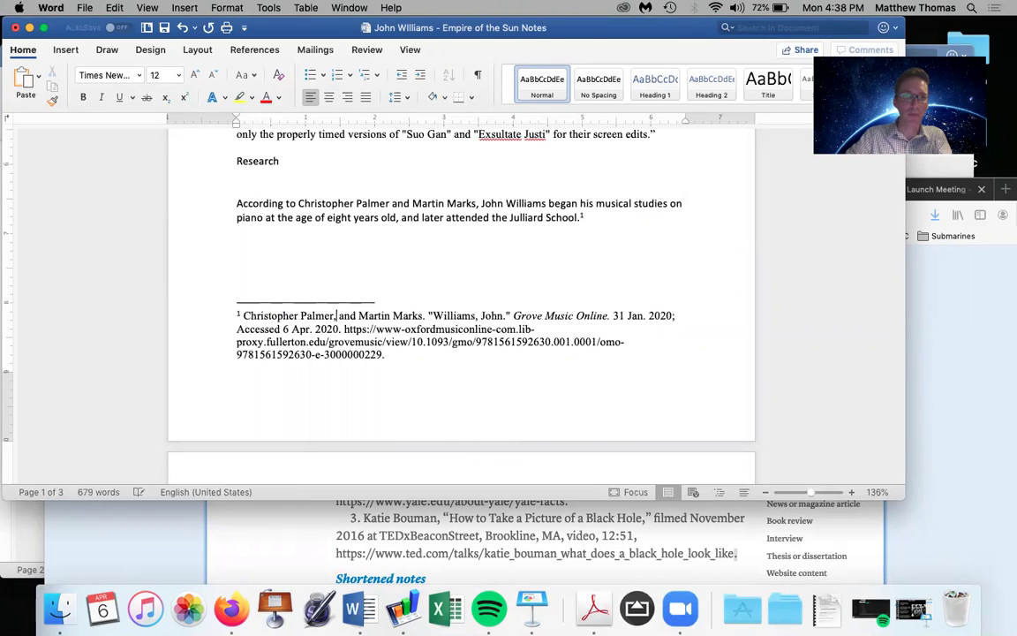
# Step: Replace the periods after the authors' names, the "Williams, John" title and Grove Music Online in footnote 1 with commas
pyautogui.click(422, 318)
pyautogui.press('BackSpace')
pyautogui.write(',')
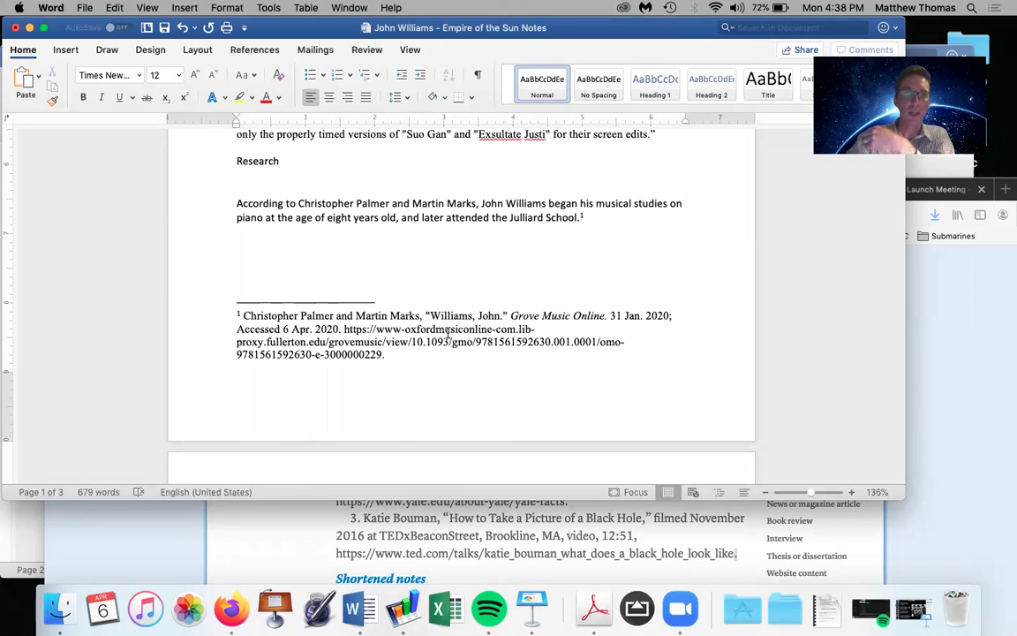
pyautogui.click(505, 316)
pyautogui.press('BackSpace')
pyautogui.write(',')
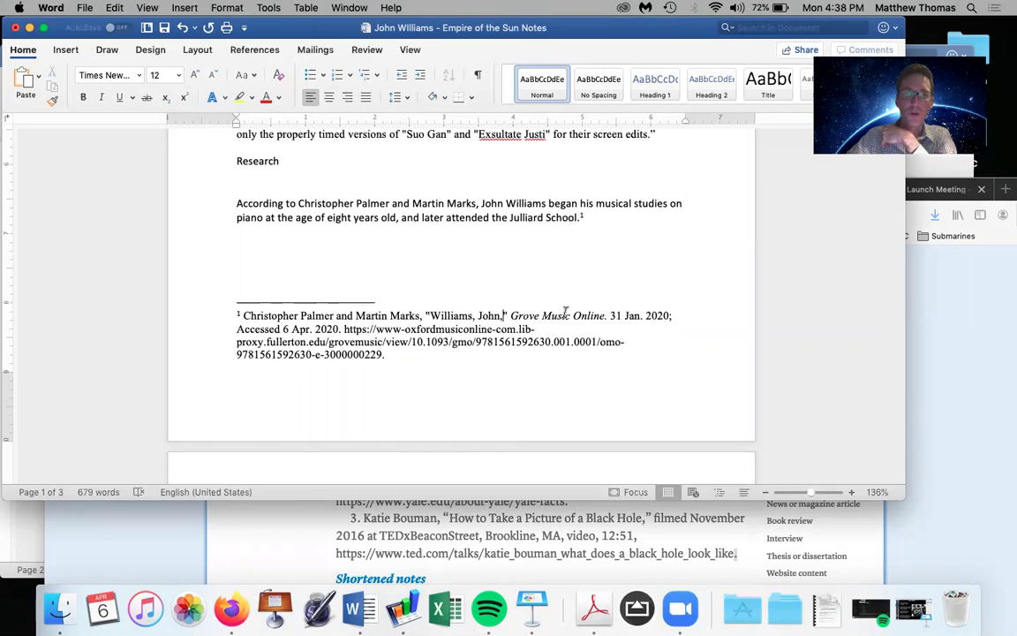
pyautogui.click(610, 315)
pyautogui.press('BackSpace')
pyautogui.write(',')
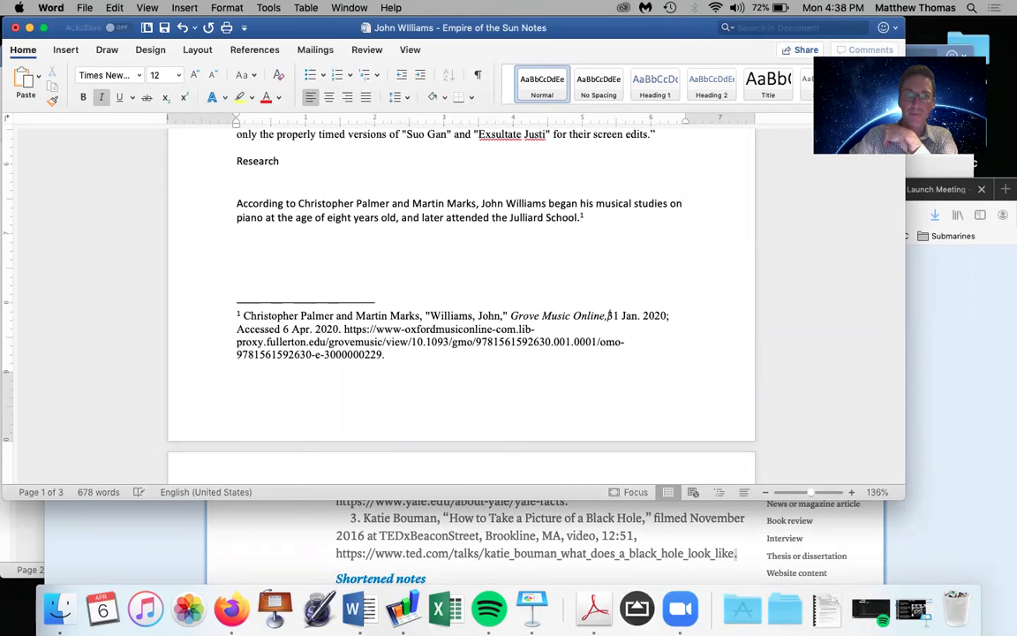
# Step: Turn the web address in footnote 1 into a hyperlink by adding a space before its final period
pyautogui.click(676, 316)
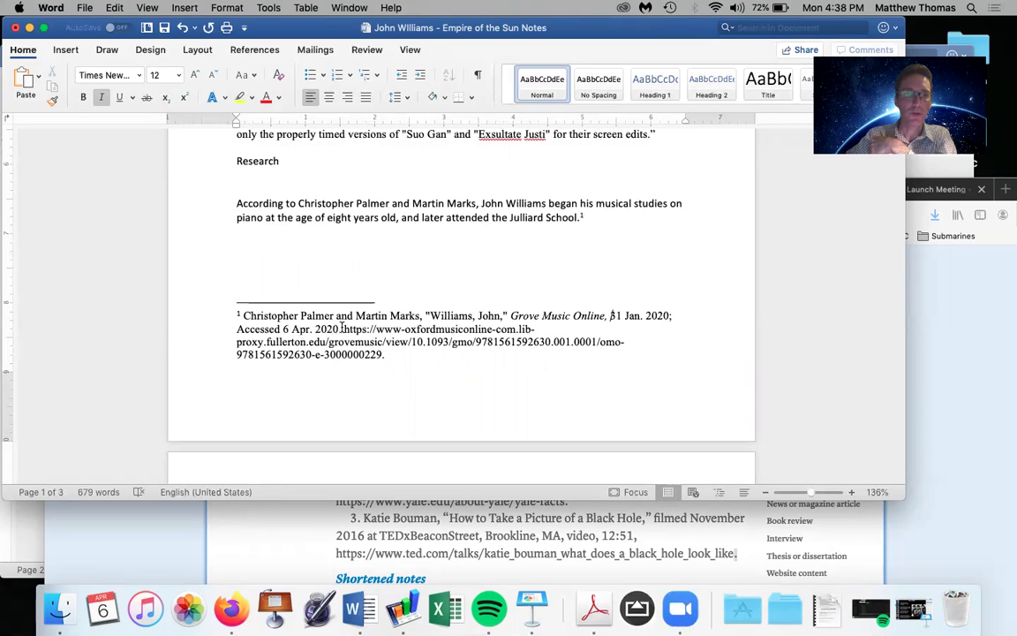
pyautogui.click(380, 355)
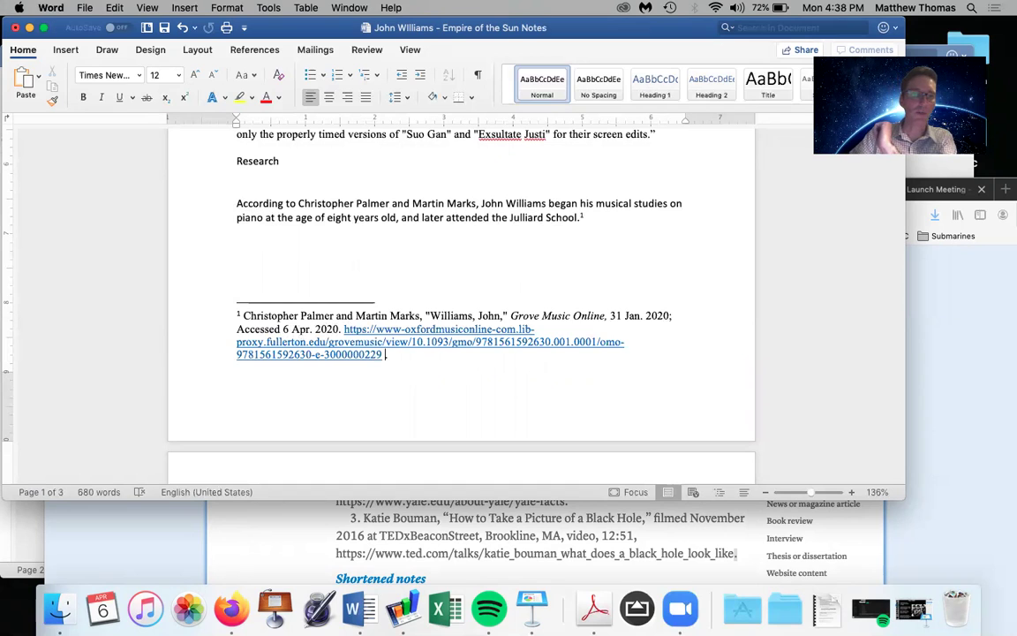
pyautogui.press('super+z')
pyautogui.press('super+y')
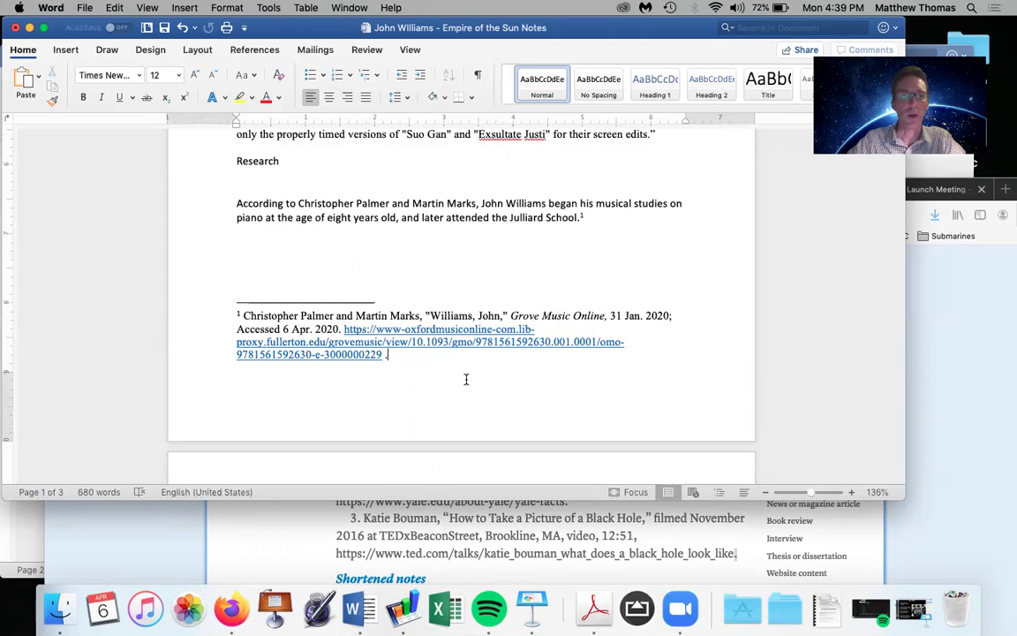
pyautogui.click(442, 353)
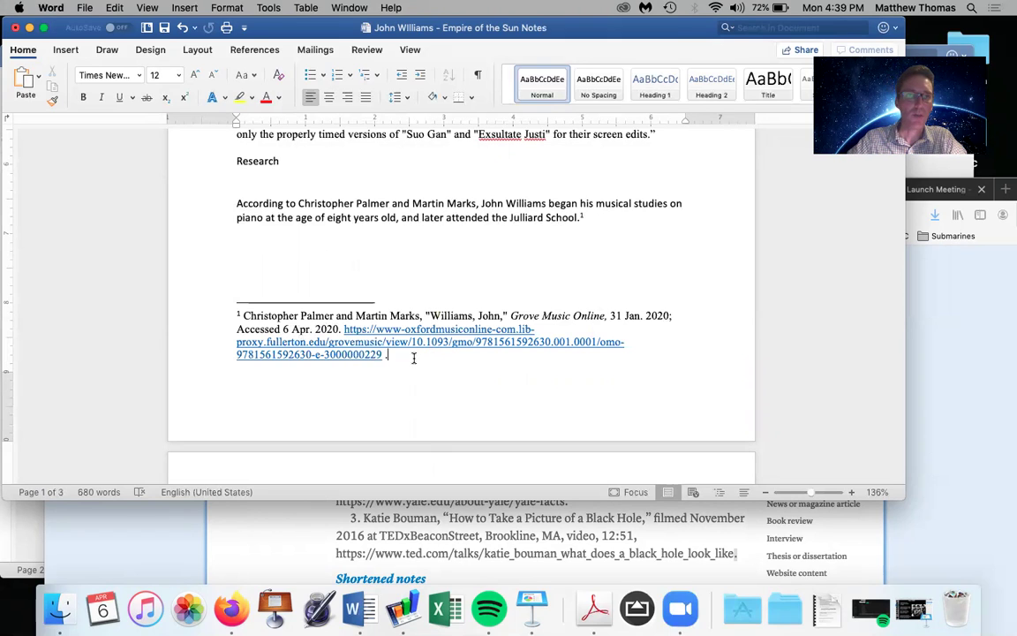
pyautogui.scroll(1, 413, 356)
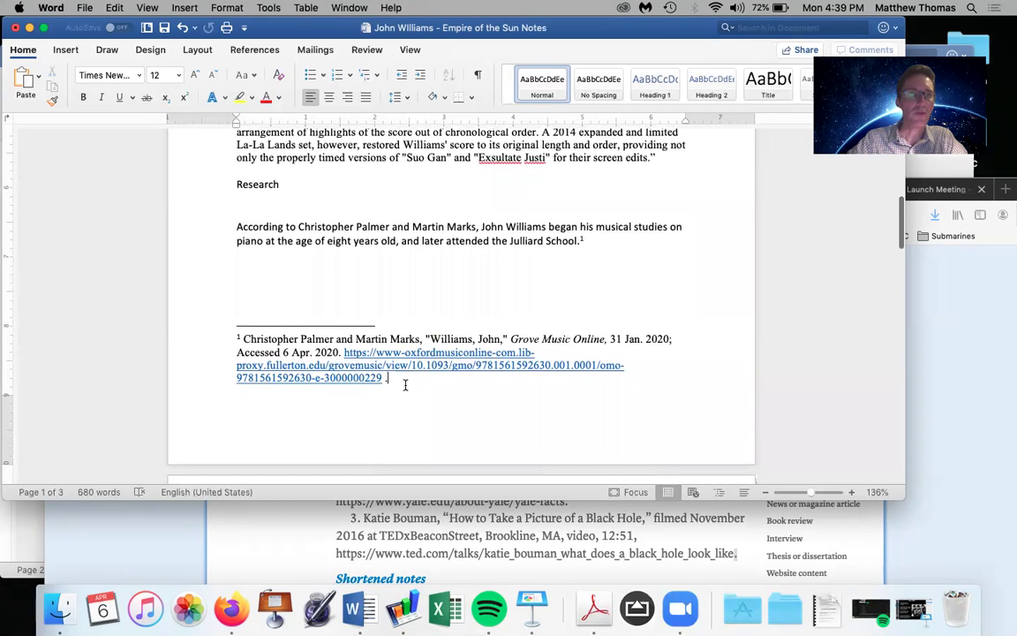
pyautogui.keyDown('shift'); pyautogui.click(318, 354); pyautogui.keyUp('shift')
pyautogui.keyDown('shift'); pyautogui.click(237, 338); pyautogui.keyUp('shift')
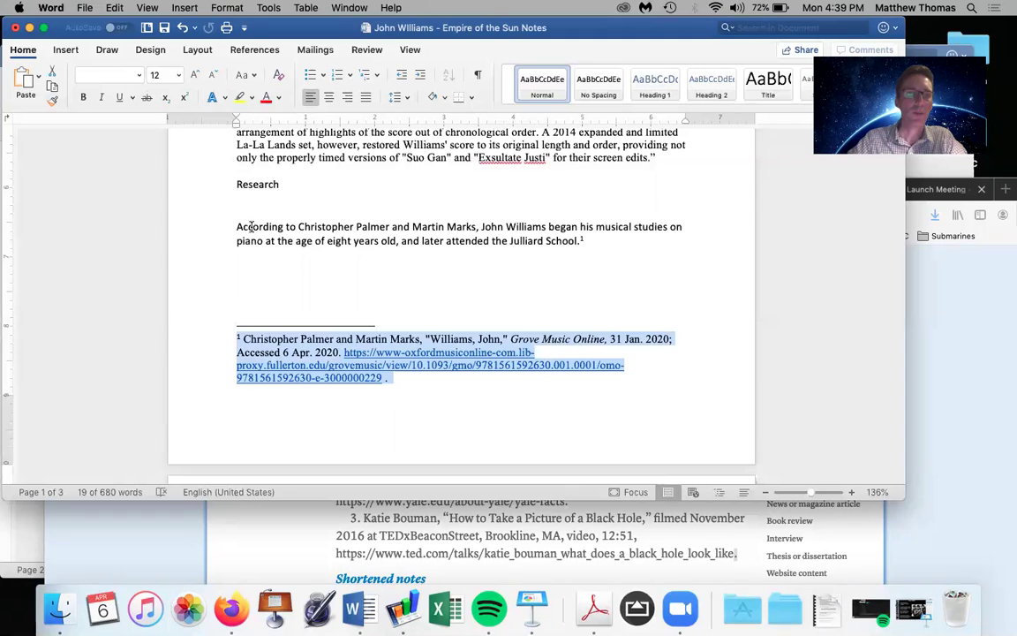
pyautogui.scroll(-2, 269, 232)
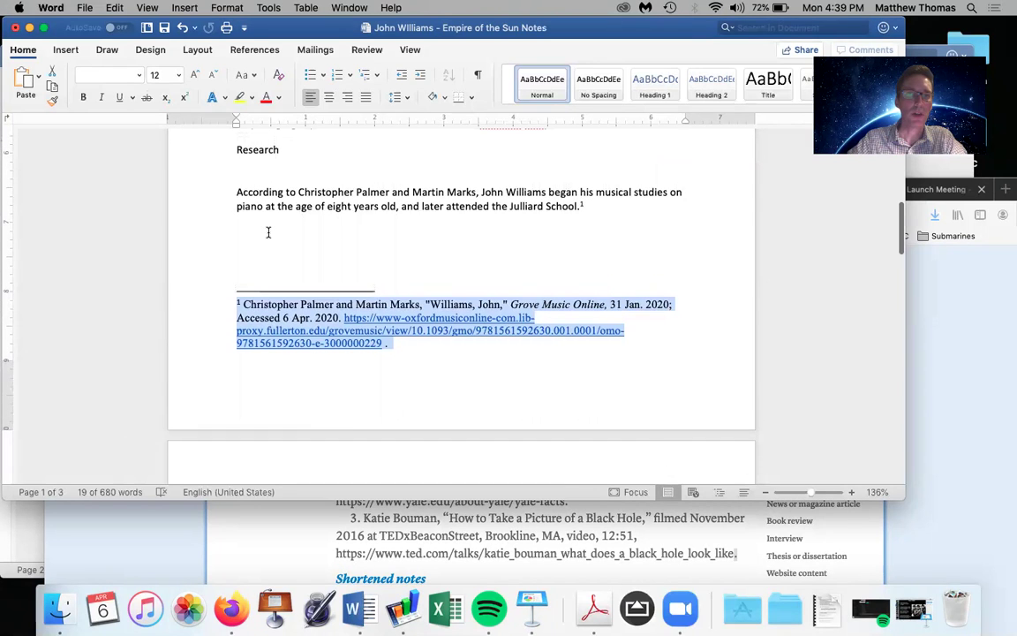
# Step: Set all of the document's body text to the Calibri (Body) font at 12 points
pyautogui.click(323, 177)
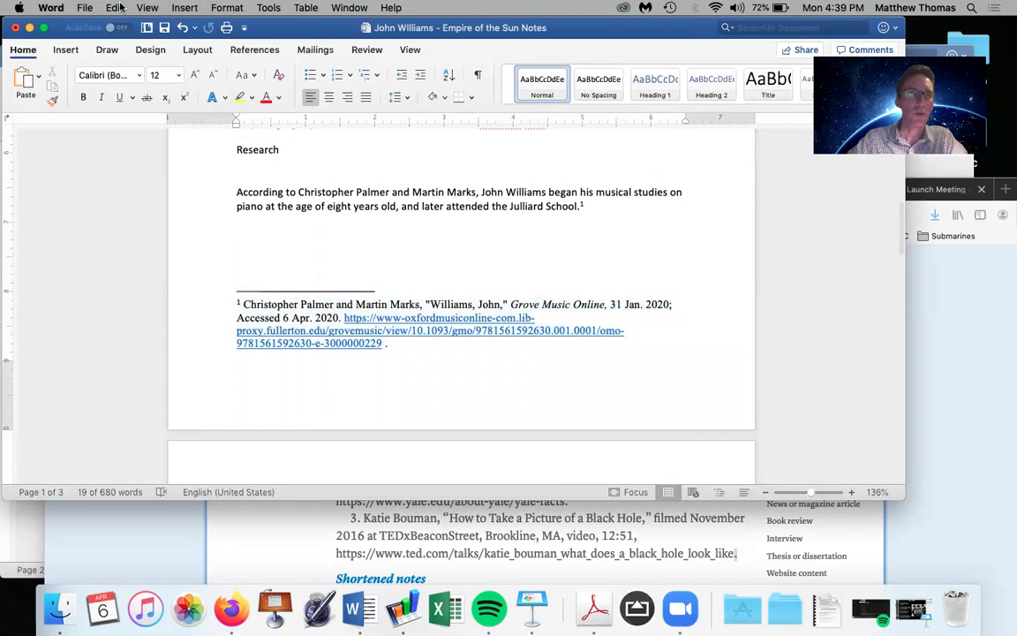
pyautogui.click(118, 7)
pyautogui.click(146, 157)
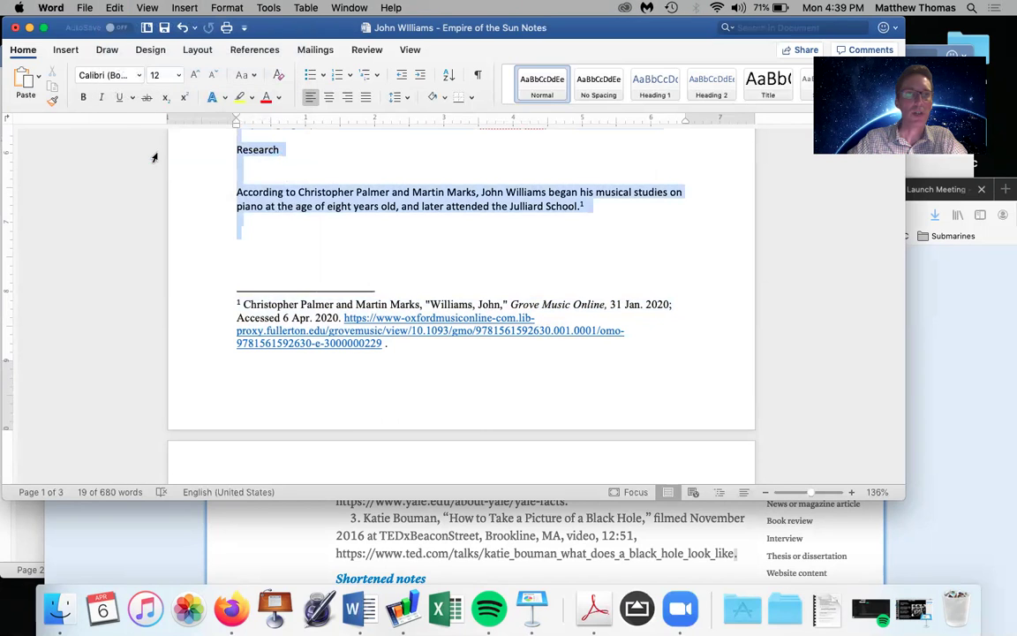
pyautogui.click(138, 78)
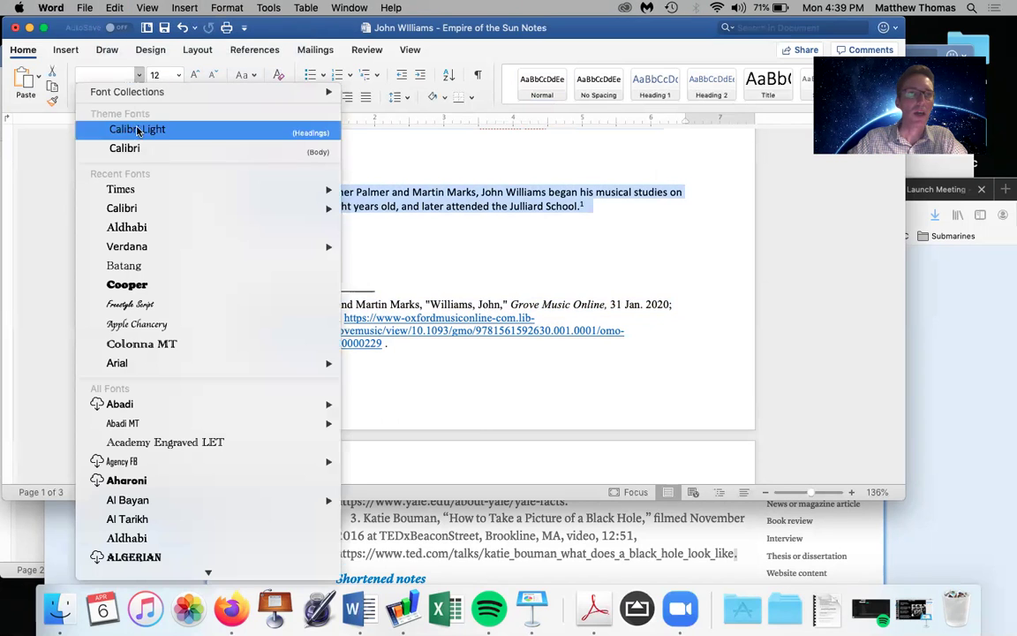
pyautogui.click(114, 147)
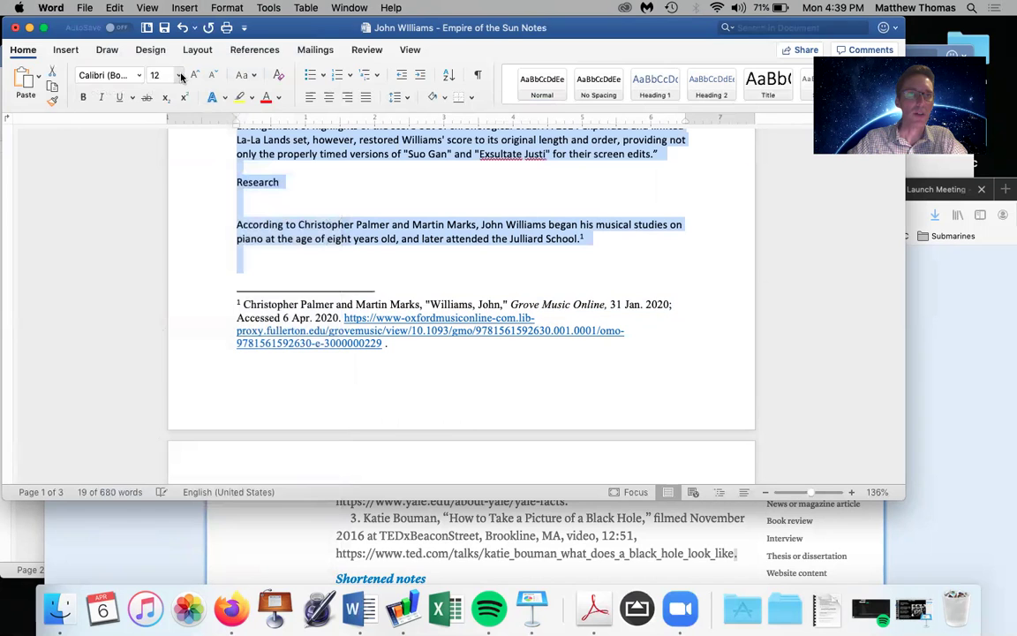
pyautogui.click(177, 75)
pyautogui.click(168, 214)
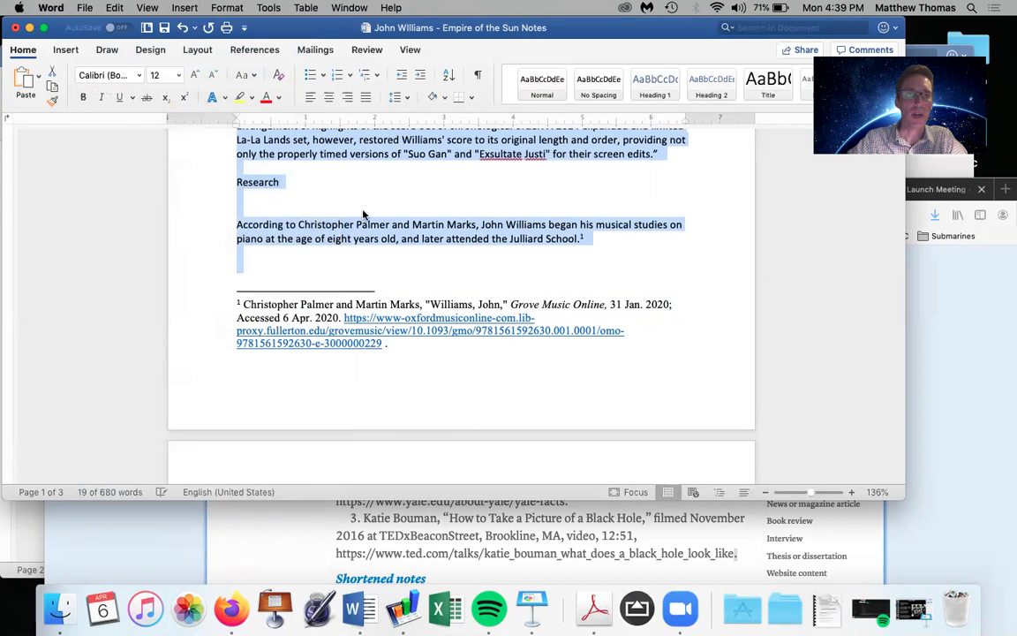
pyautogui.scroll(5, 363, 216)
pyautogui.scroll(-2, 363, 215)
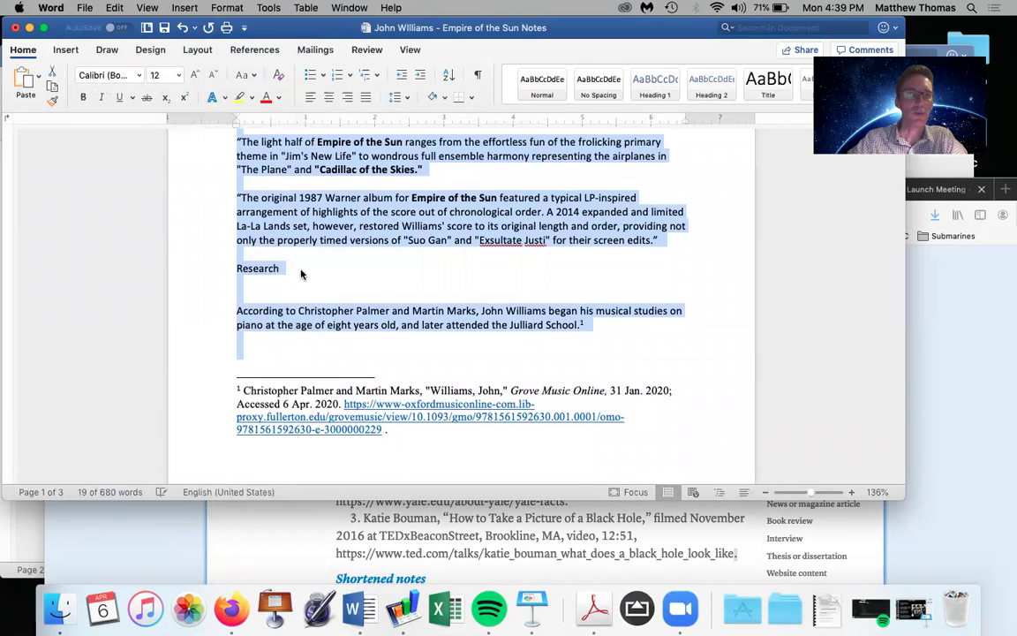
# Step: Format the whole text of footnote 1 in the Calibri (Body) font at 10 points
pyautogui.click(371, 309)
pyautogui.scroll(-2, 374, 318)
pyautogui.moveTo(406, 375); pyautogui.dragTo(232, 331)
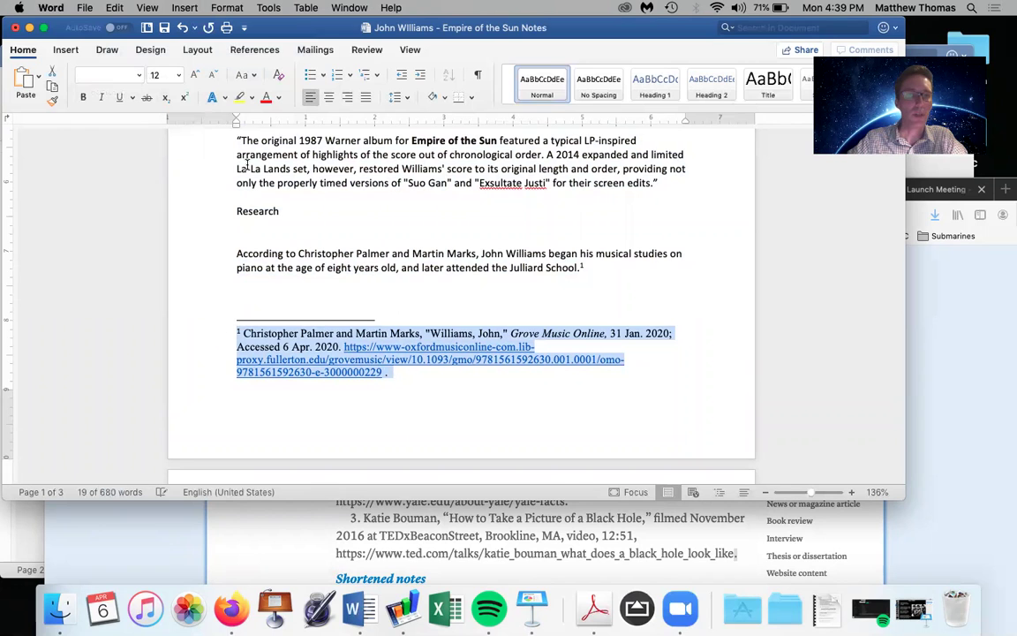
pyautogui.click(140, 75)
pyautogui.click(135, 146)
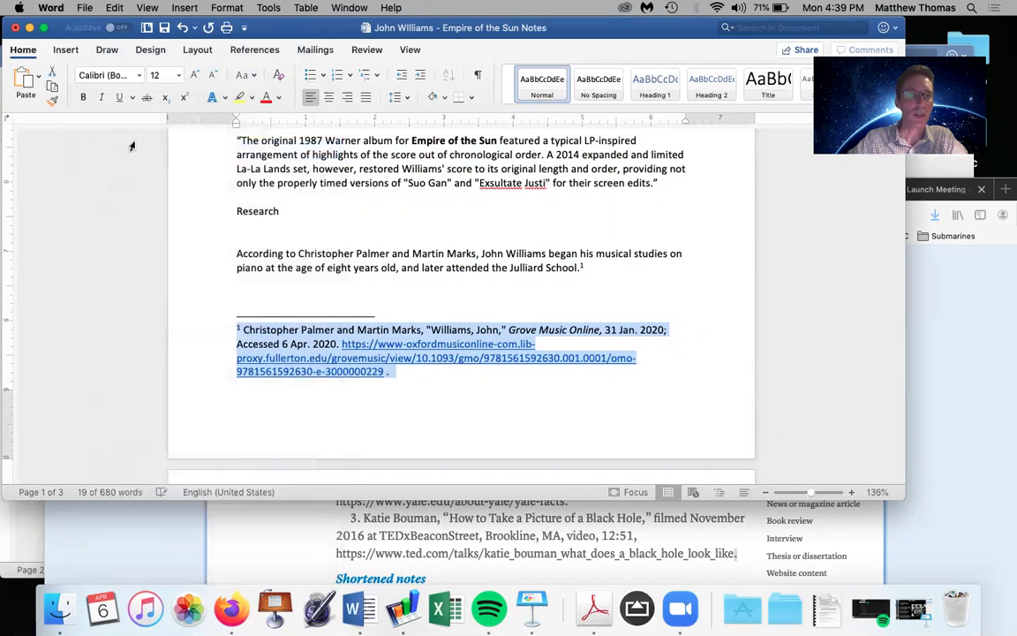
pyautogui.click(178, 76)
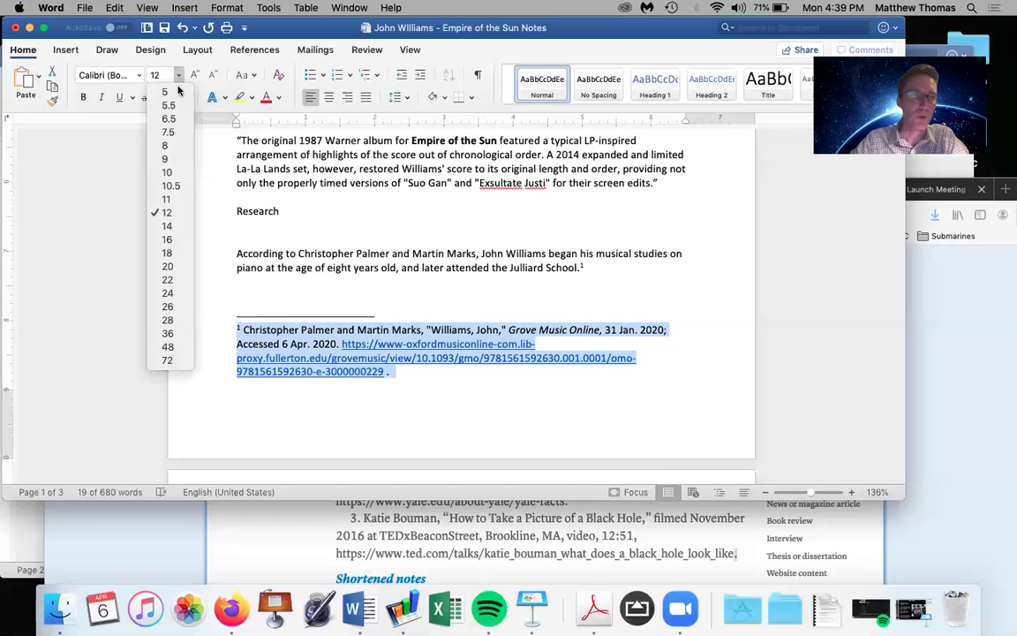
pyautogui.click(176, 173)
pyautogui.click(406, 301)
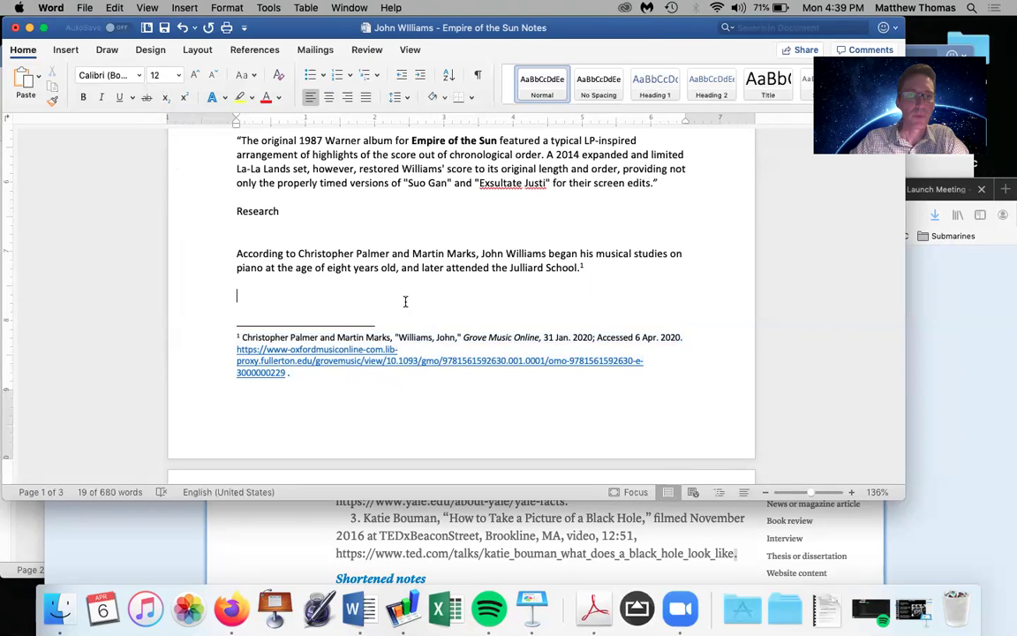
pyautogui.scroll(-1, 406, 301)
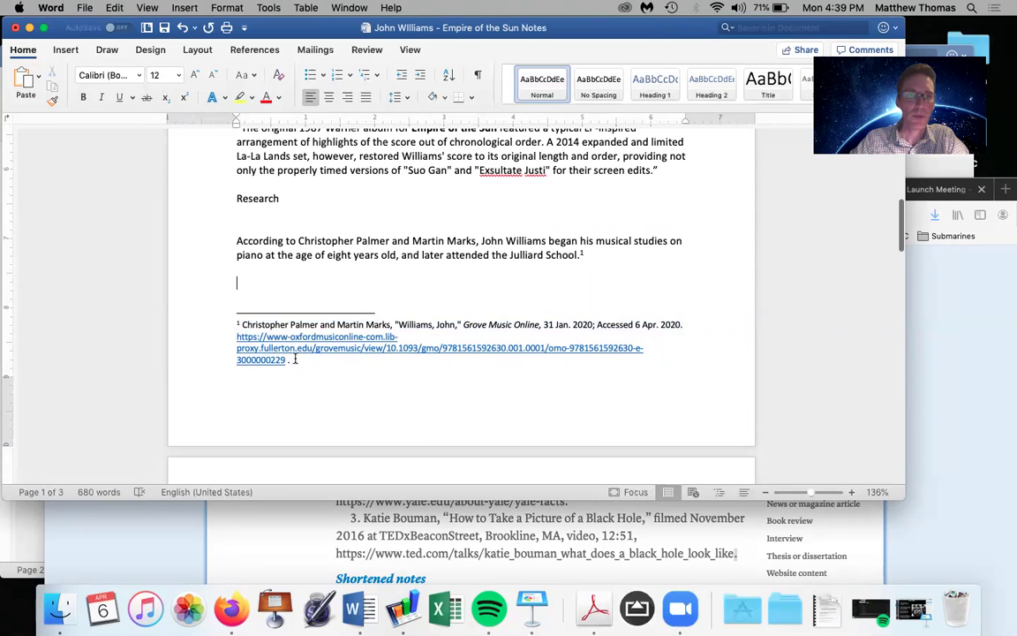
pyautogui.scroll(1, 603, 269)
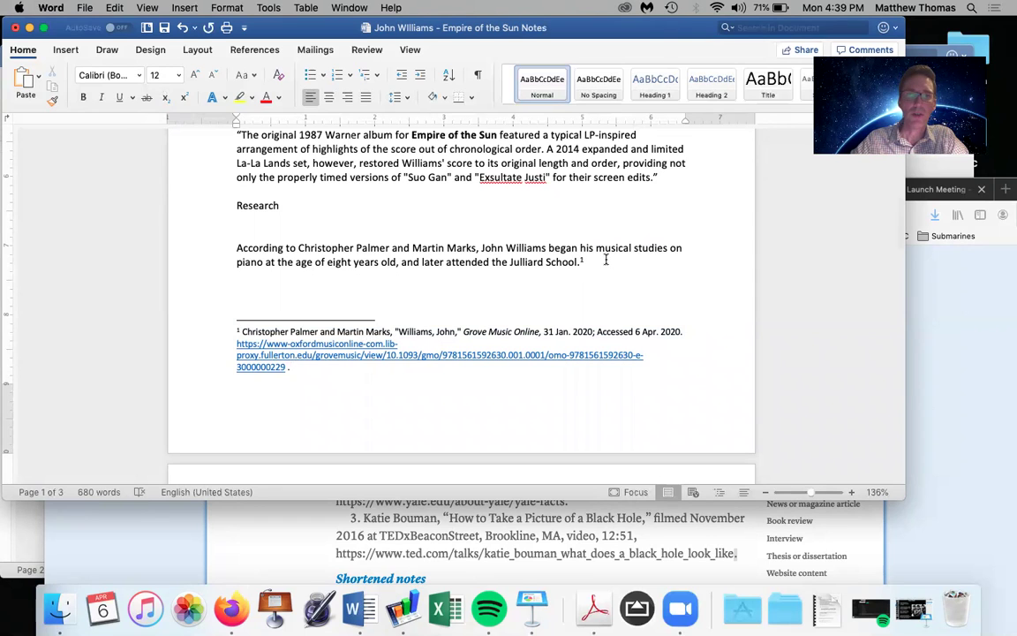
# Step: Switch to Firefox, return to the John Williams article in Grove Music Online and dismiss its citation preview
pyautogui.click(688, 521)
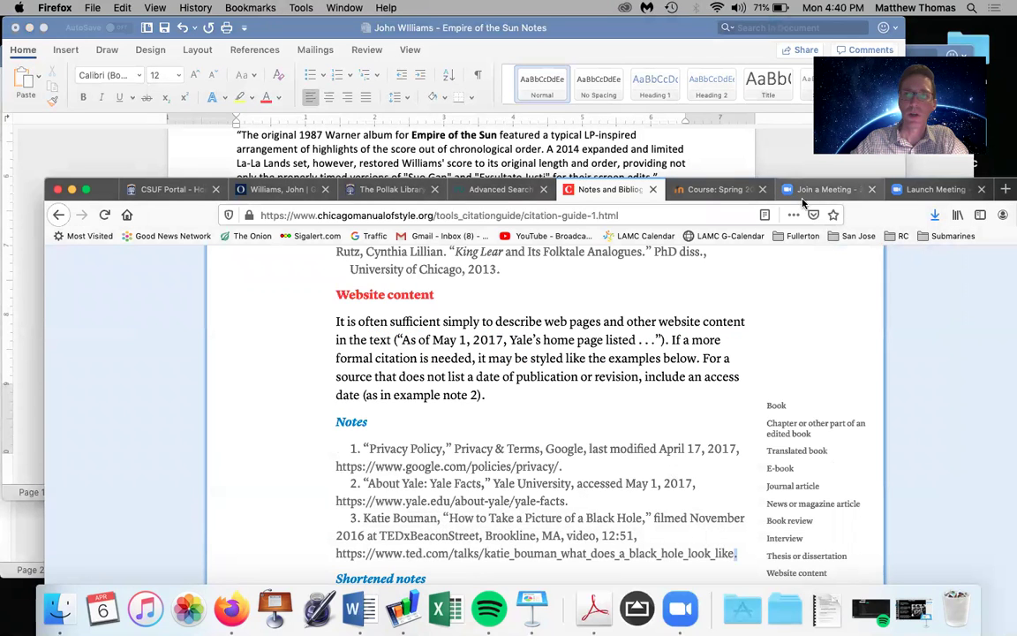
pyautogui.click(500, 190)
pyautogui.click(398, 189)
pyautogui.click(279, 189)
pyautogui.click(720, 358)
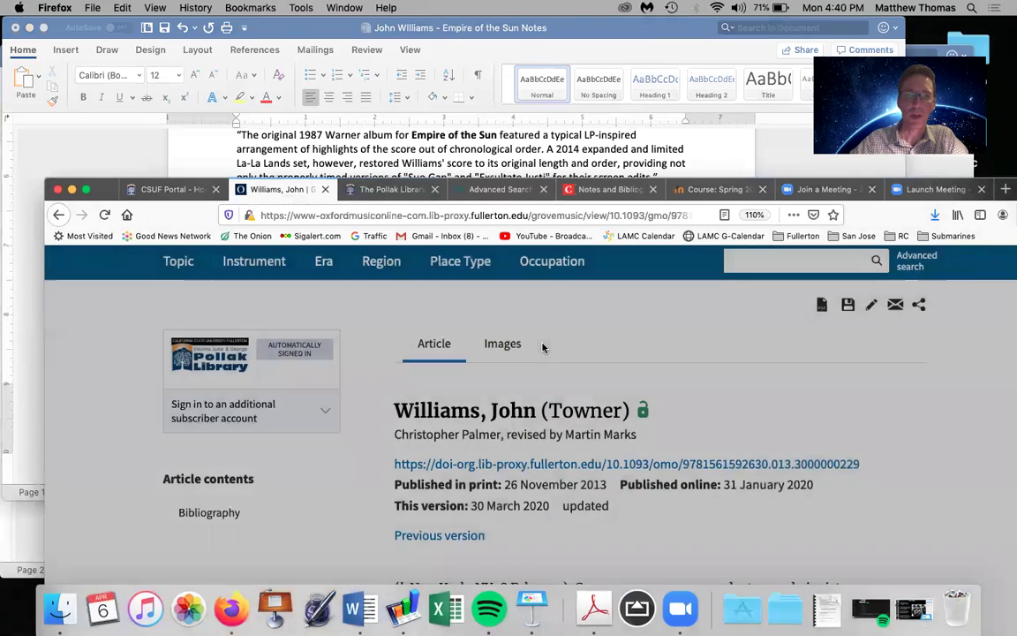
# Step: Copy the article passage "Williams freely acknowledges his stylistic debt to various 20th-century concert composers", leaving out the dash that follows it
pyautogui.click(86, 189)
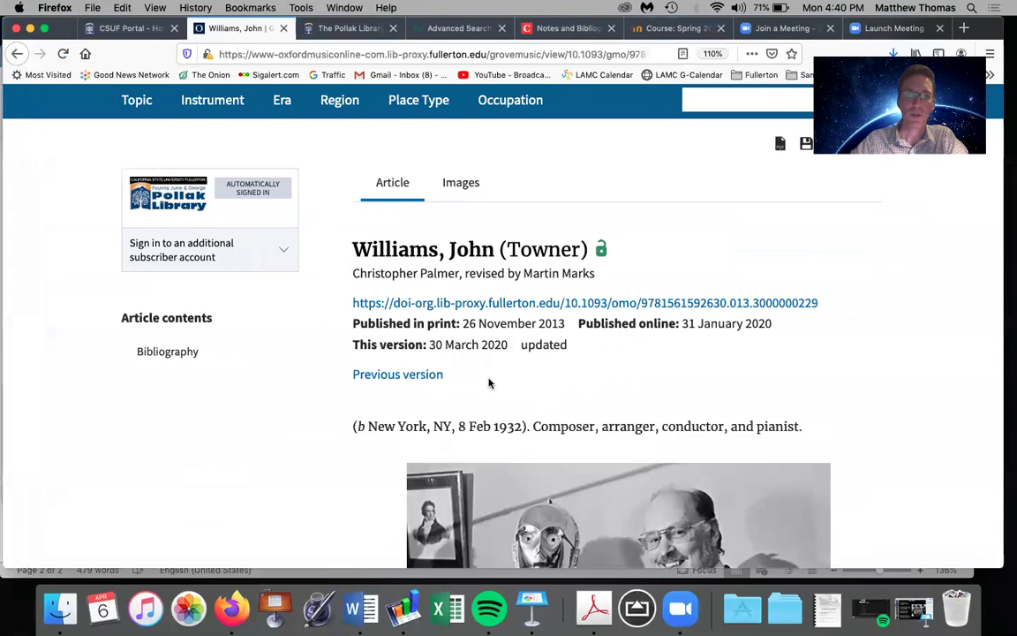
pyautogui.scroll(-5, 488, 381)
pyautogui.scroll(-5, 488, 382)
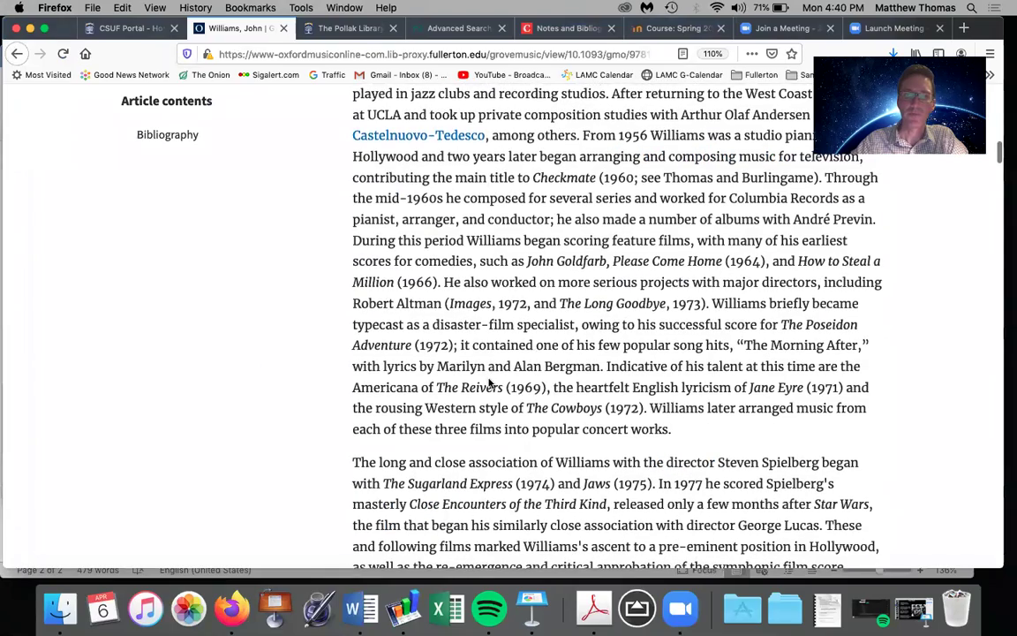
pyautogui.scroll(-4, 488, 382)
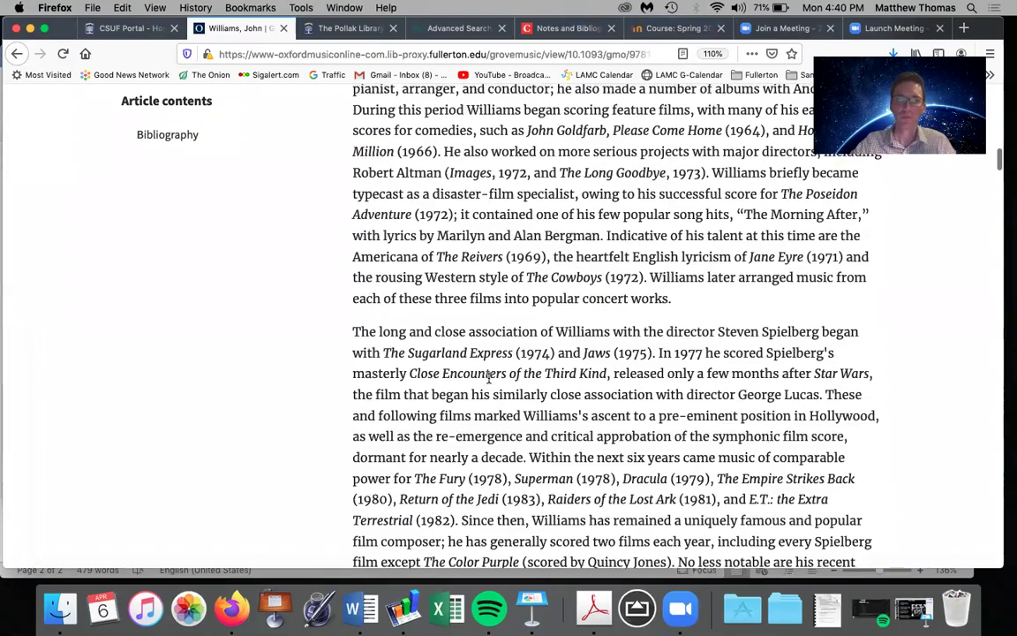
pyautogui.scroll(-2, 489, 378)
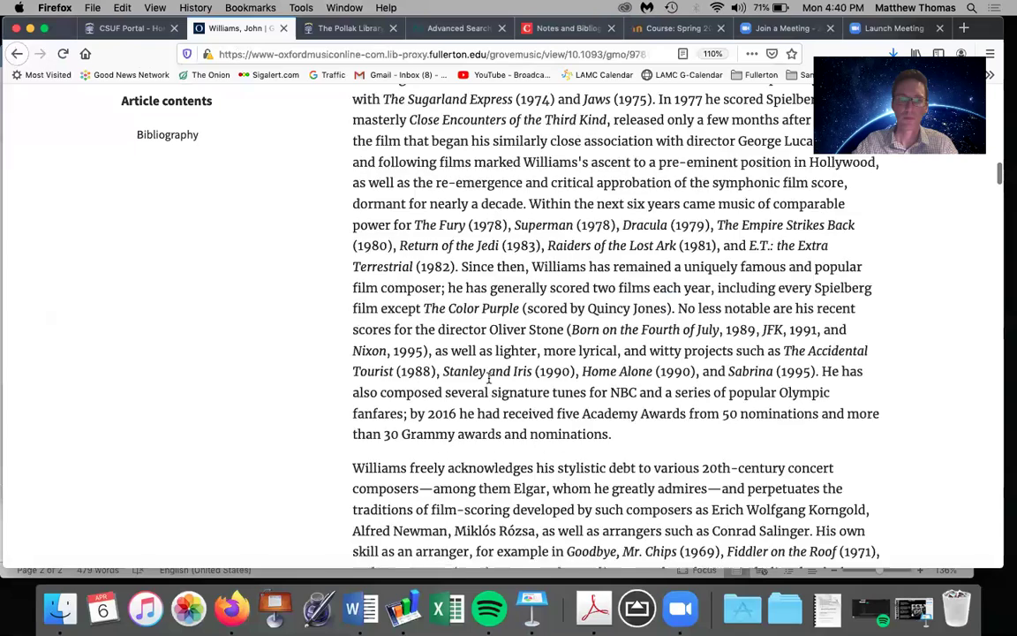
pyautogui.scroll(1, 433, 397)
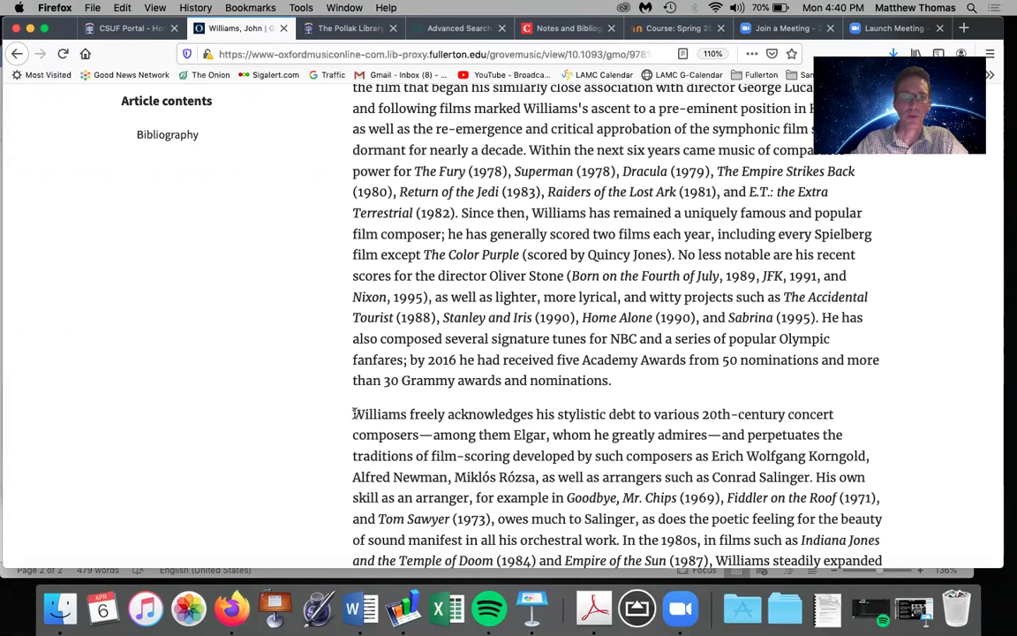
pyautogui.moveTo(364, 424); pyautogui.dragTo(421, 432)
pyautogui.press('super+c')
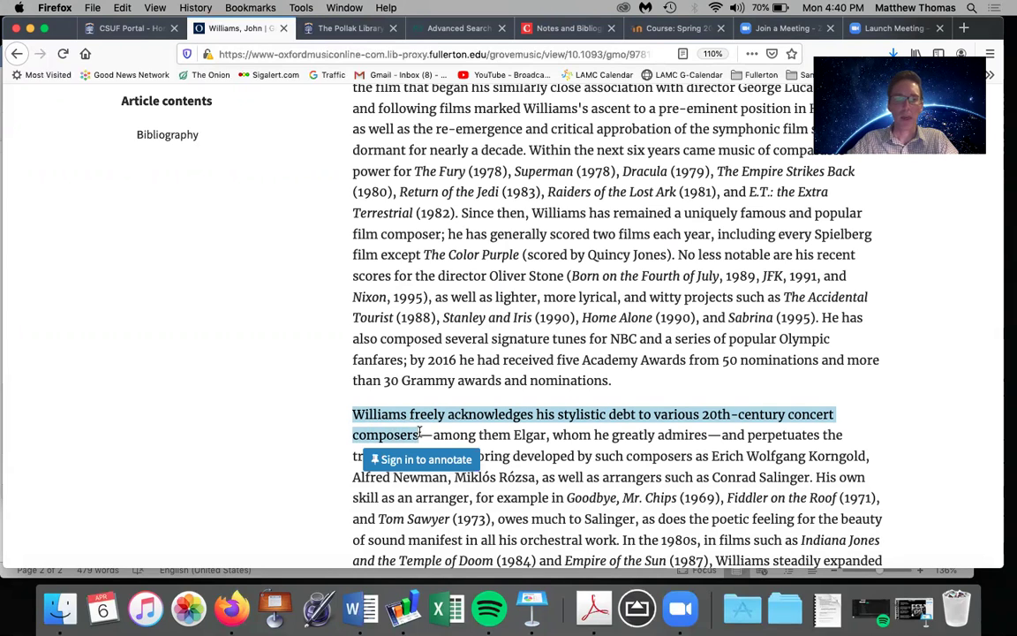
# Step: Switch to Word and begin a sentence after footnote mark 1 with the two authors' surnames joined by "and", followed by "acknowledge,"
pyautogui.moveTo(66, 28); pyautogui.dragTo(463, 27)
pyautogui.click(263, 252)
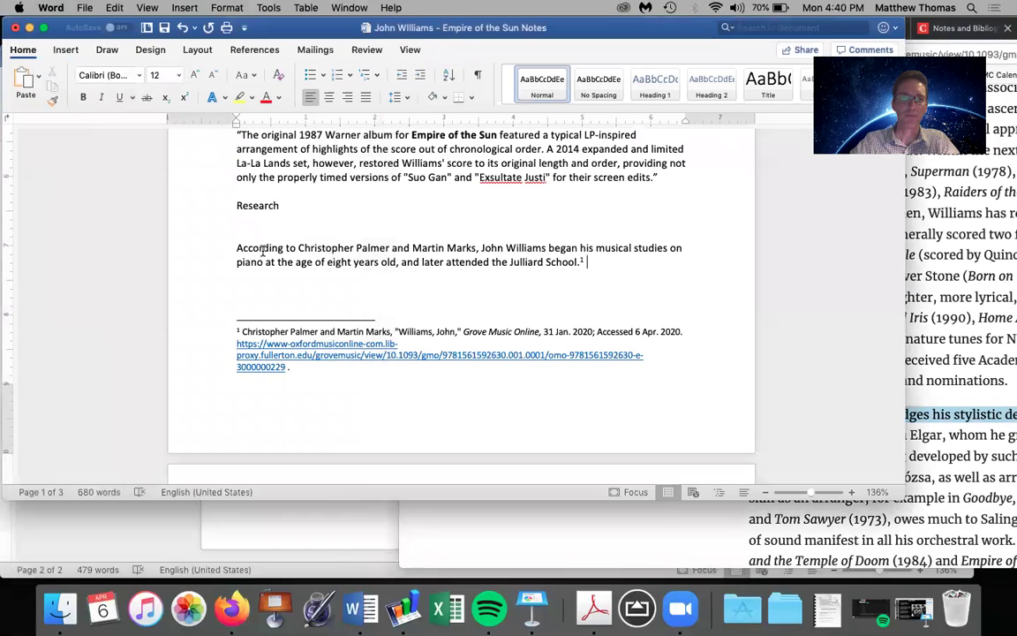
pyautogui.click(622, 302)
pyautogui.write('Palmer are Marks')
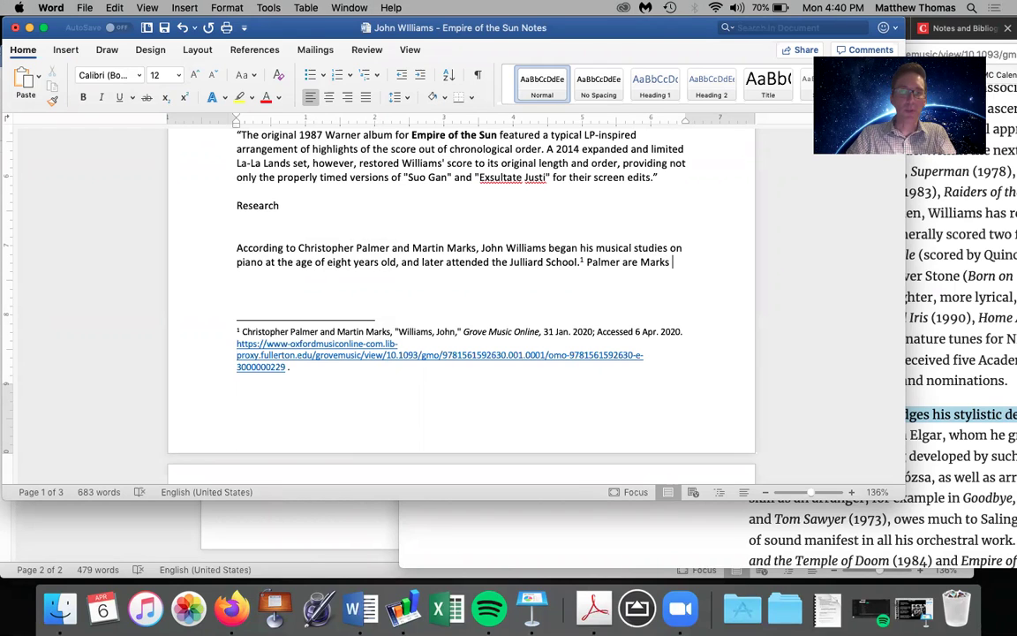
pyautogui.write('ack')
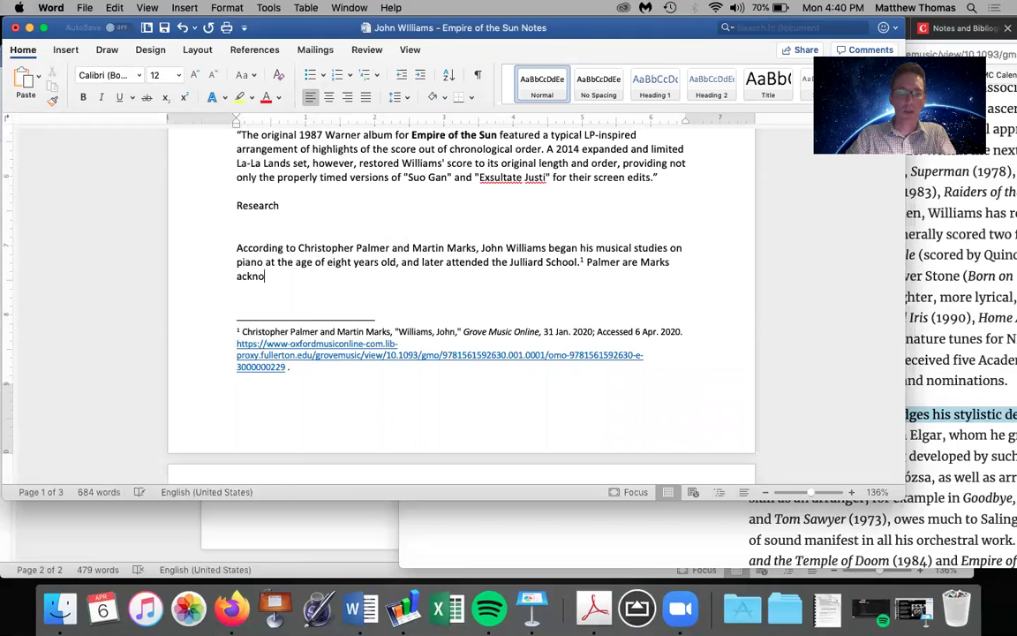
pyautogui.write('nowledge')
pyautogui.click(628, 263)
pyautogui.press('BackSpace')
pyautogui.press('BackSpace')
pyautogui.press('BackSpace')
pyautogui.write('nd')
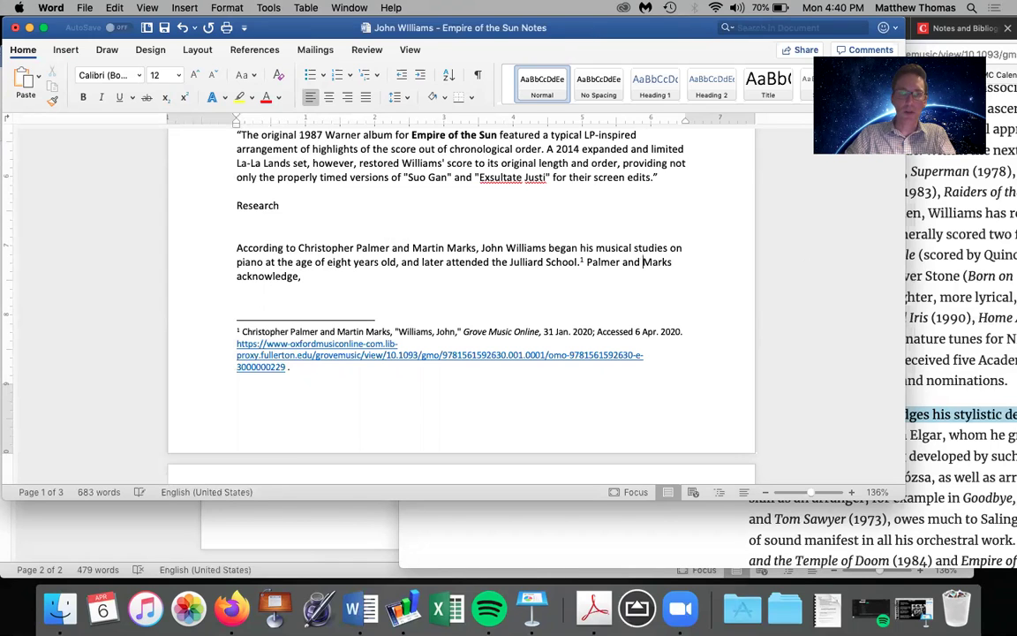
# Step: Paste the copied passage after the lead-in, enclose it in quotation marks and end it with a period inside the closing mark
pyautogui.press('super+v')
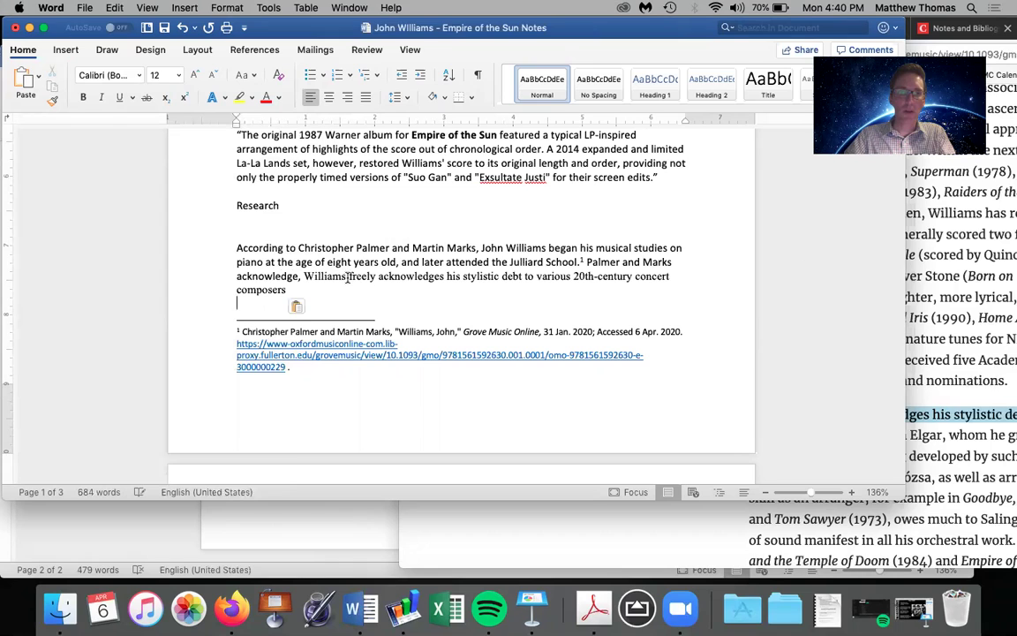
pyautogui.click(304, 277)
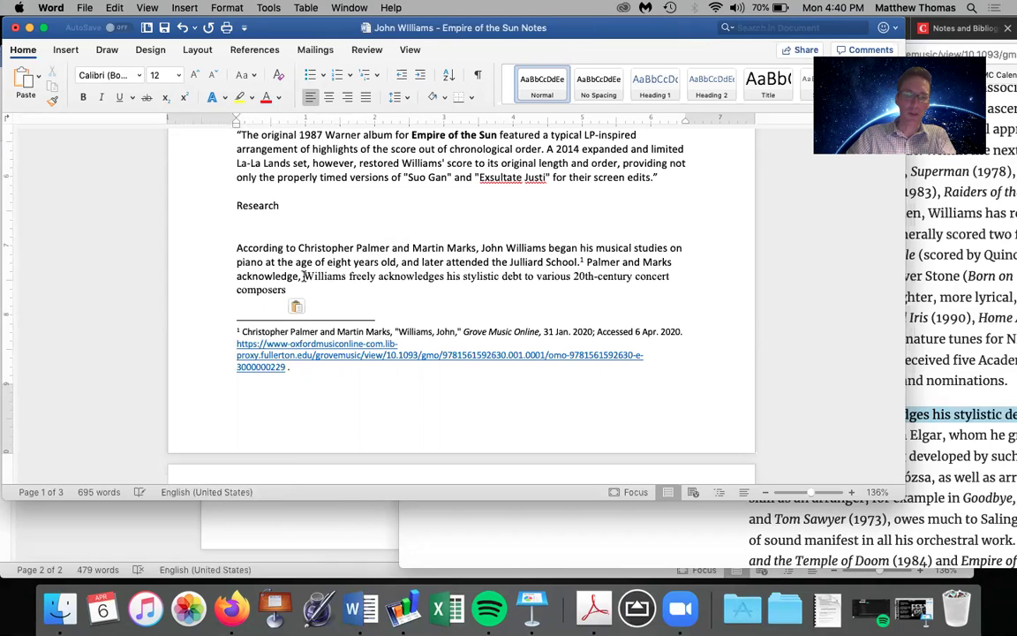
pyautogui.write('"')
pyautogui.click(286, 291)
pyautogui.write('.”')
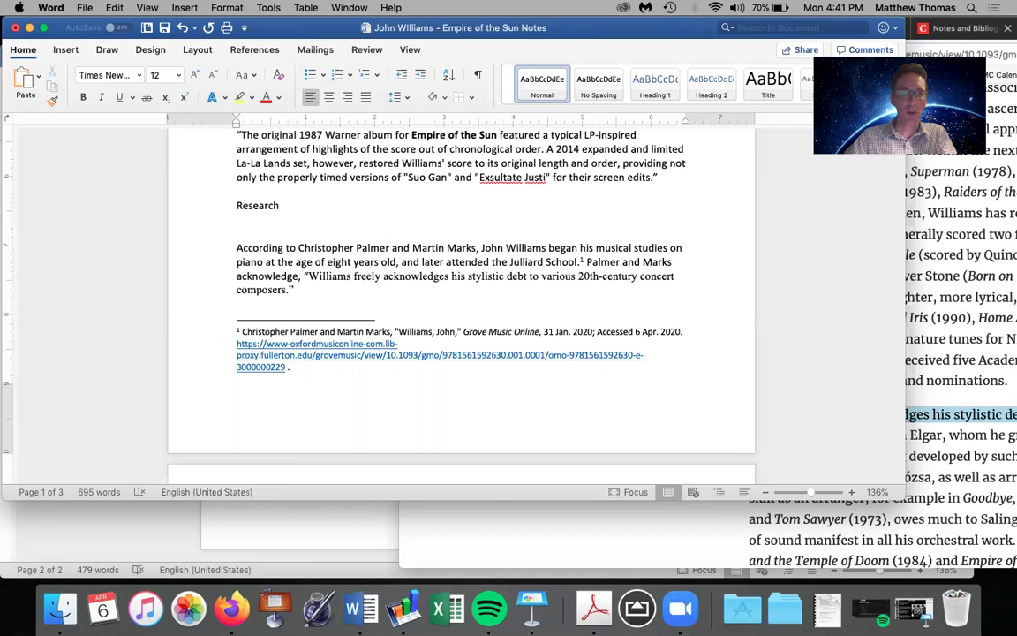
# Step: Replace the word "acknowledge" in the lead-in to the quotation with "point out"
pyautogui.click(289, 292)
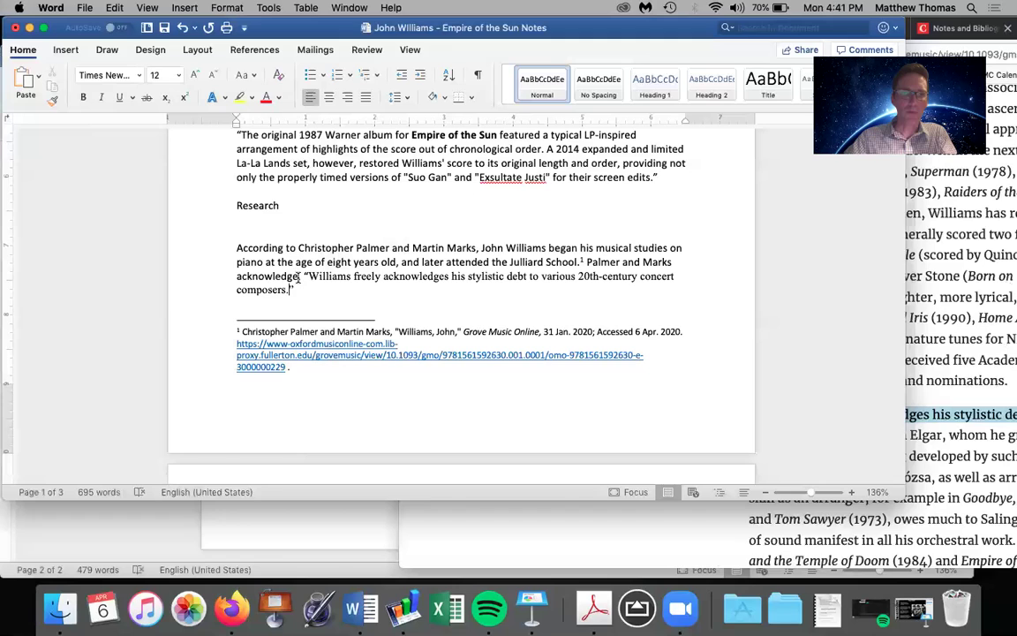
pyautogui.doubleClick(263, 276)
pyautogui.write('point')
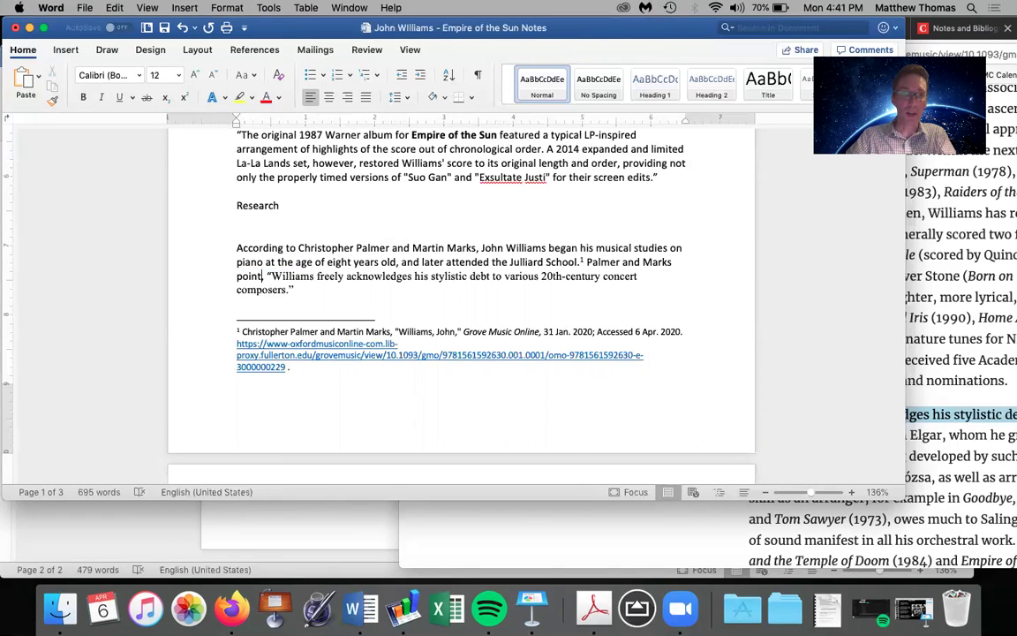
pyautogui.write(' out')
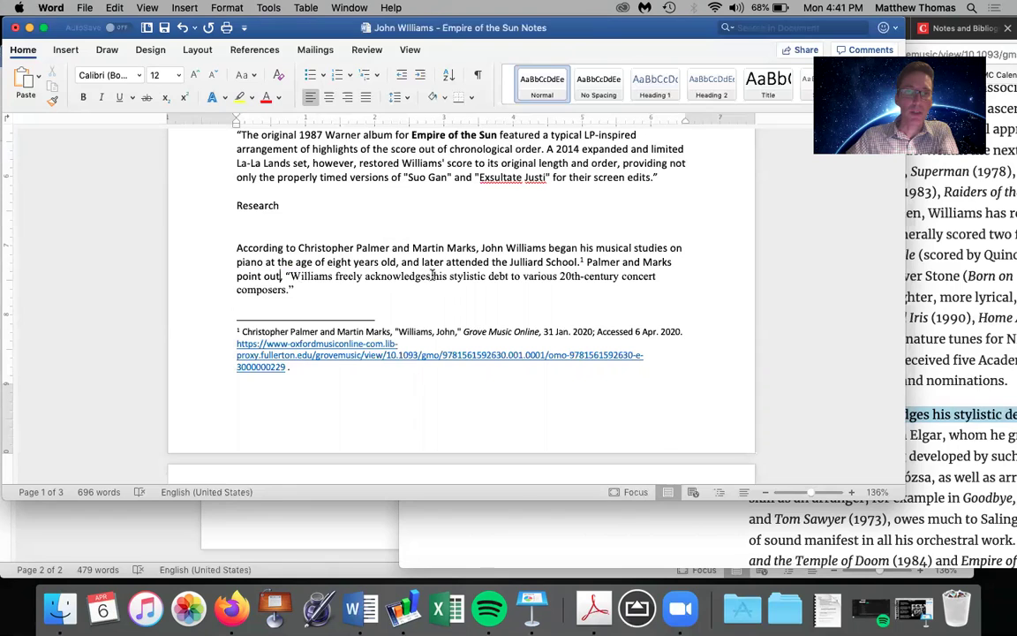
# Step: Set the end of the Research paragraph, including the pasted quotation, to the Calibri (Body) font
pyautogui.click(289, 290)
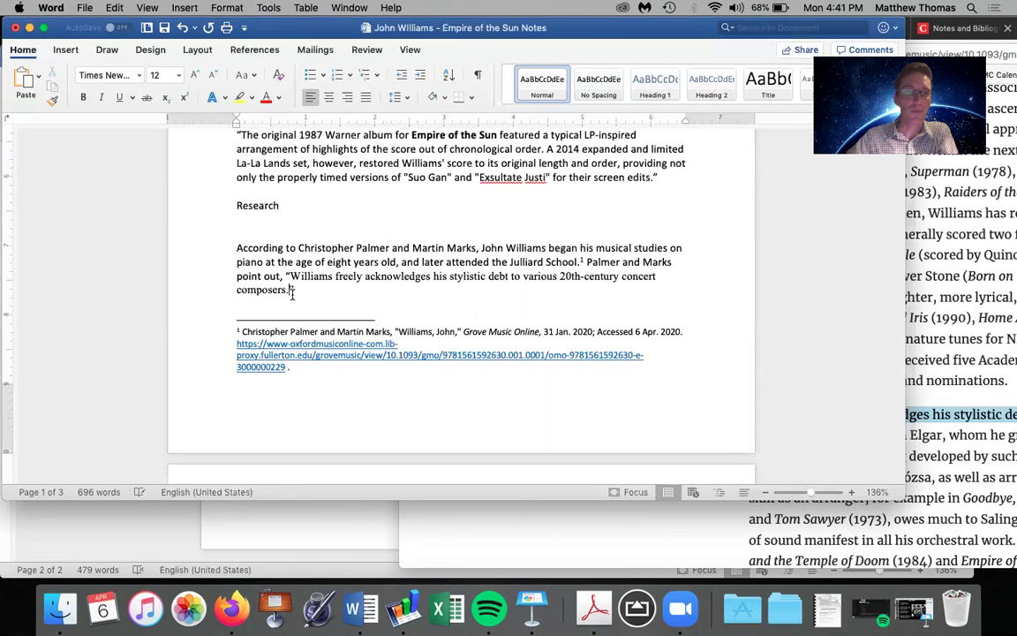
pyautogui.moveTo(293, 291); pyautogui.dragTo(216, 263)
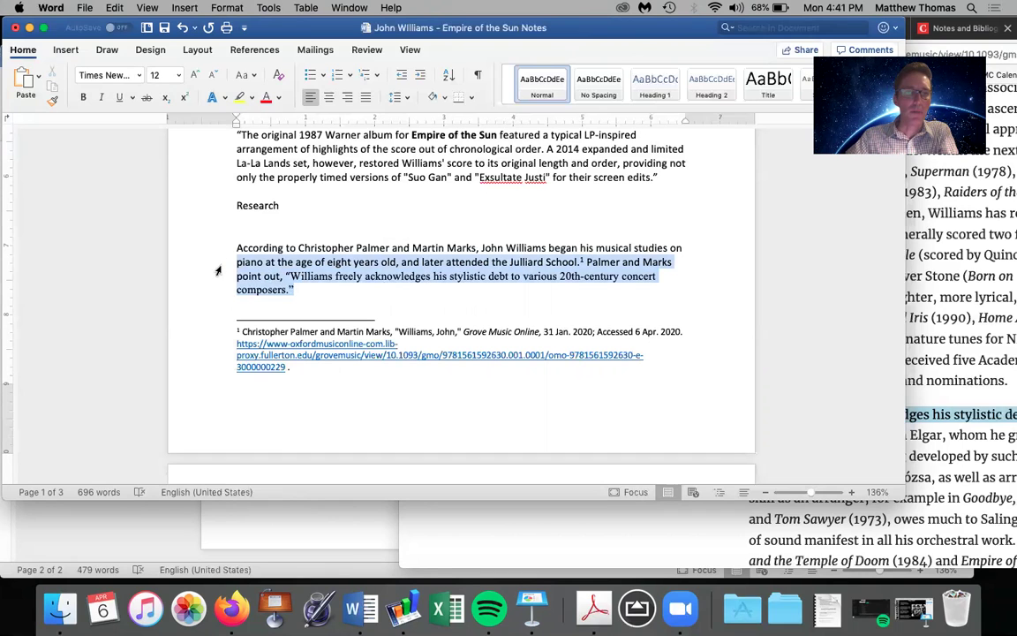
pyautogui.click(138, 75)
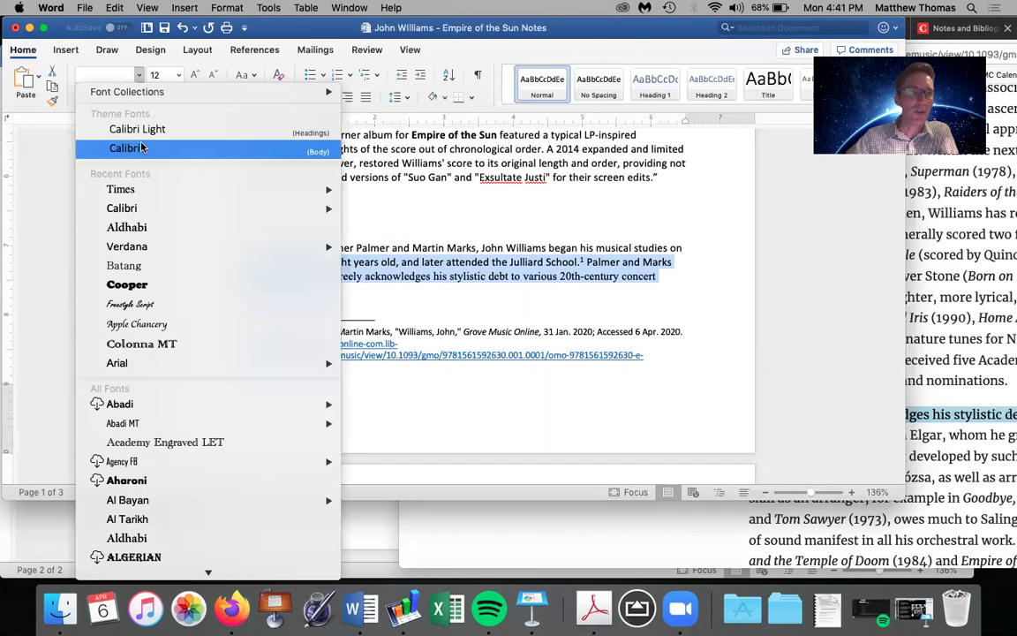
pyautogui.click(140, 147)
# Step: Insert a bottom-of-page footnote between the quotation's final period and closing quotation mark, with the text "Ibid."
pyautogui.click(290, 292)
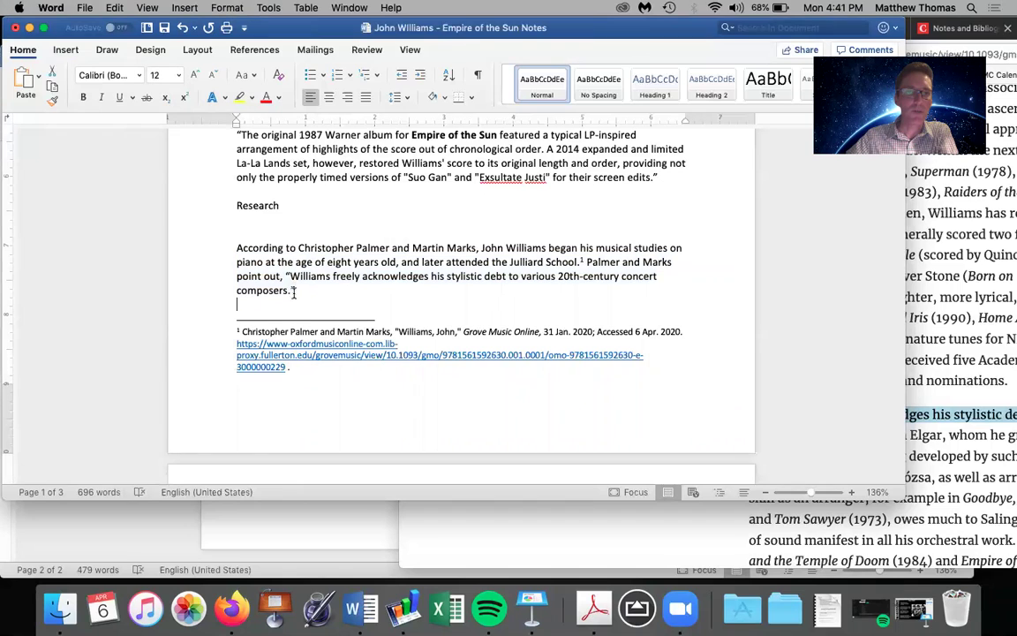
pyautogui.click(185, 8)
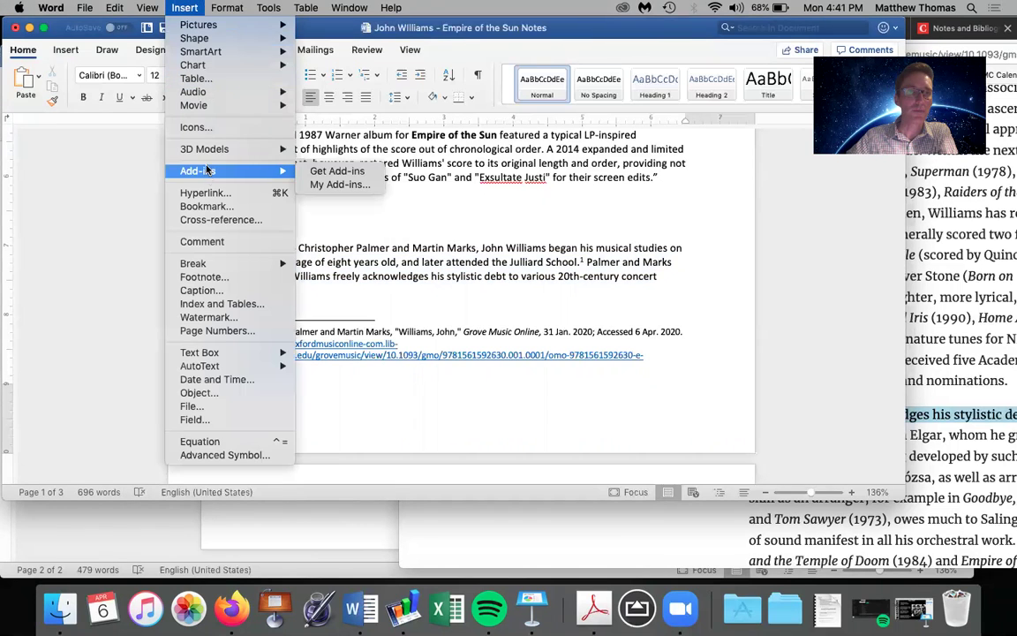
pyautogui.click(198, 278)
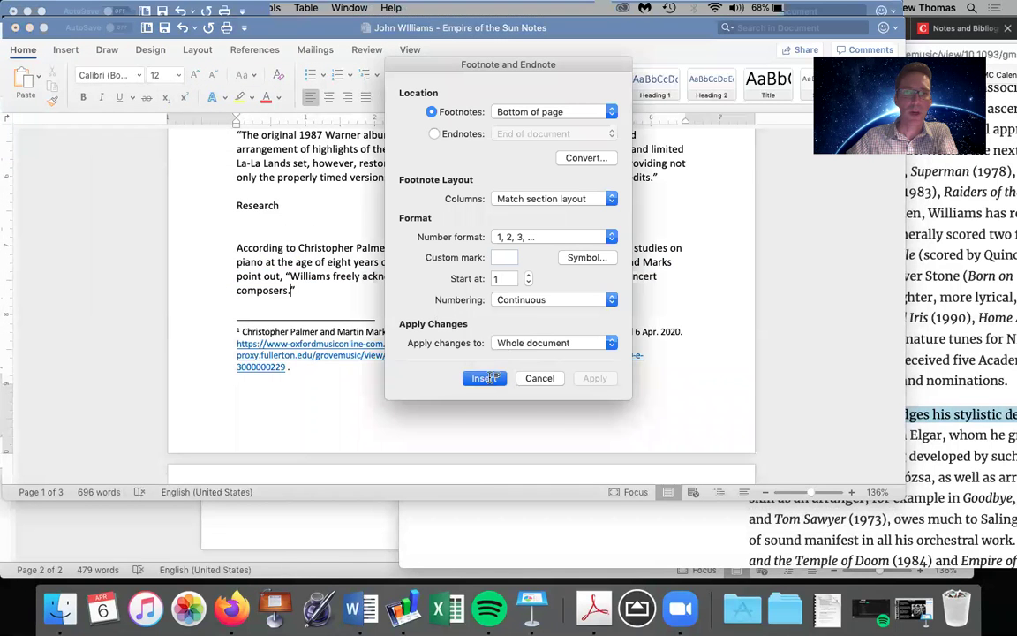
pyautogui.press('Return')
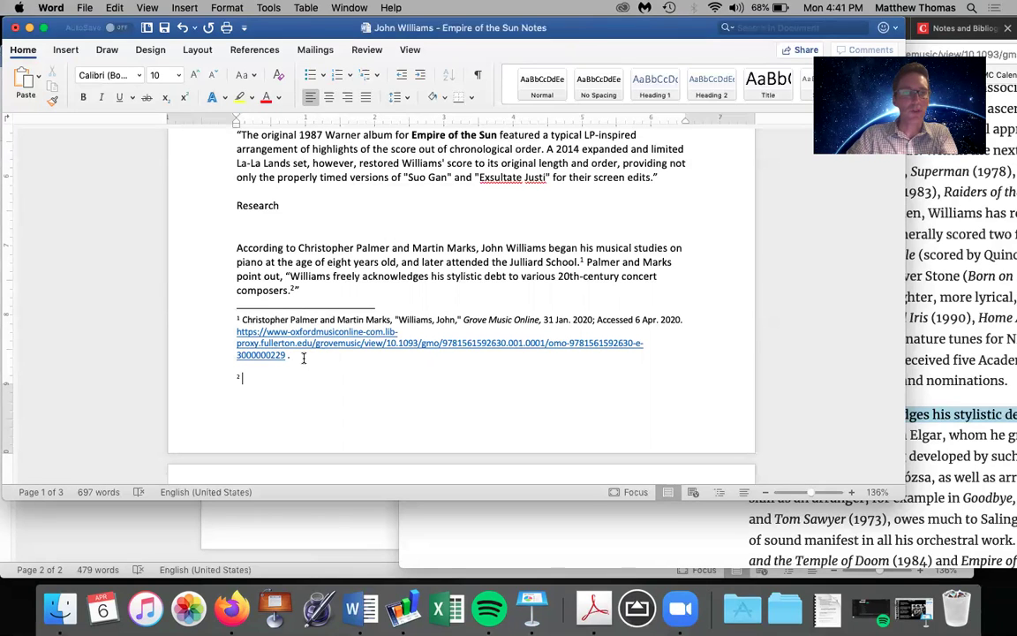
pyautogui.write('Ibid.')
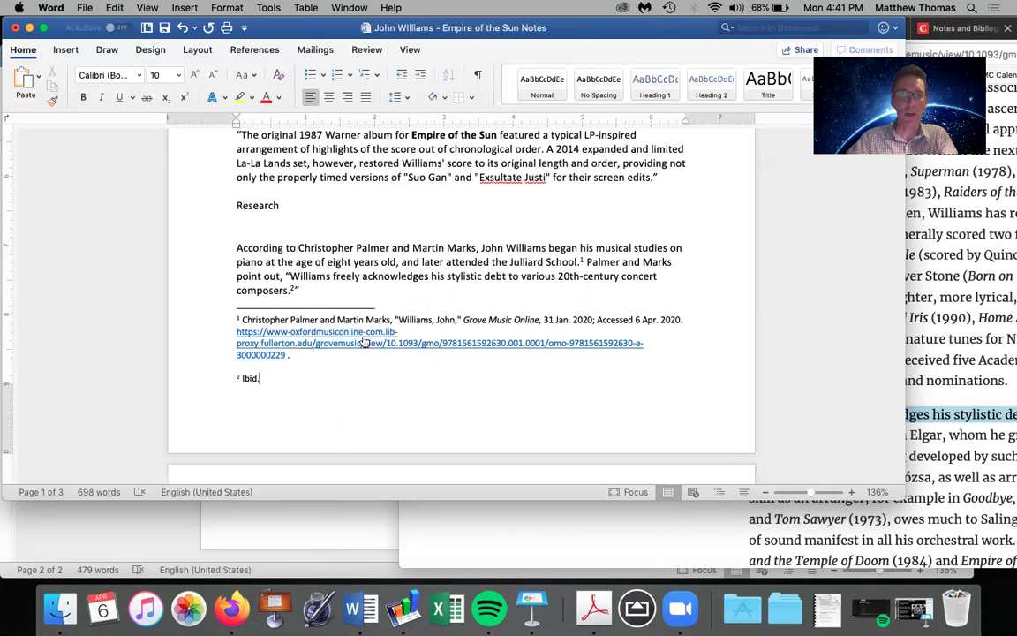
pyautogui.press('BackSpace')
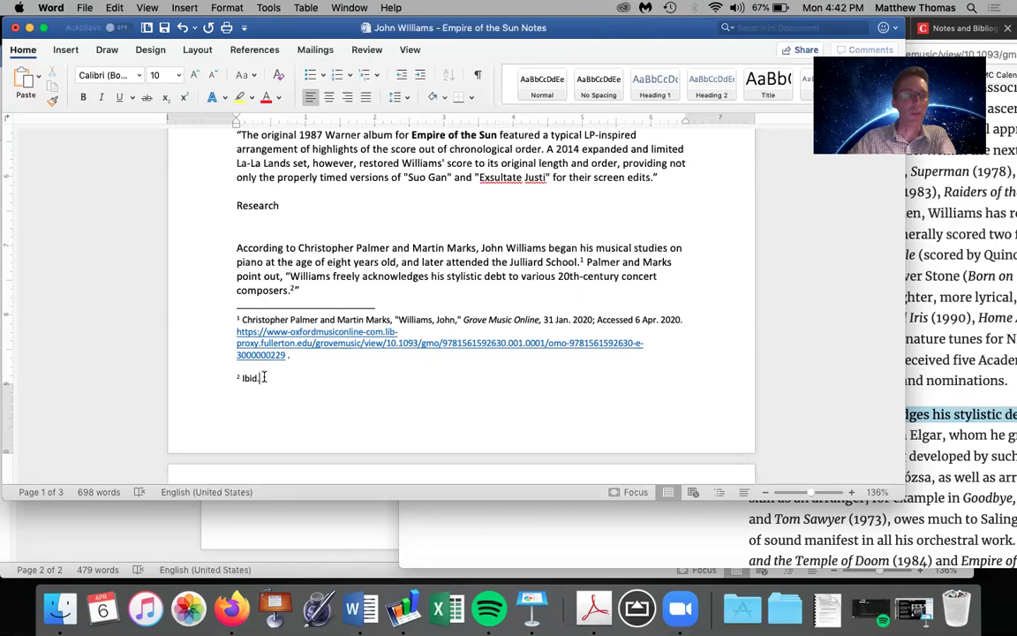
pyautogui.scroll(-2, 290, 371)
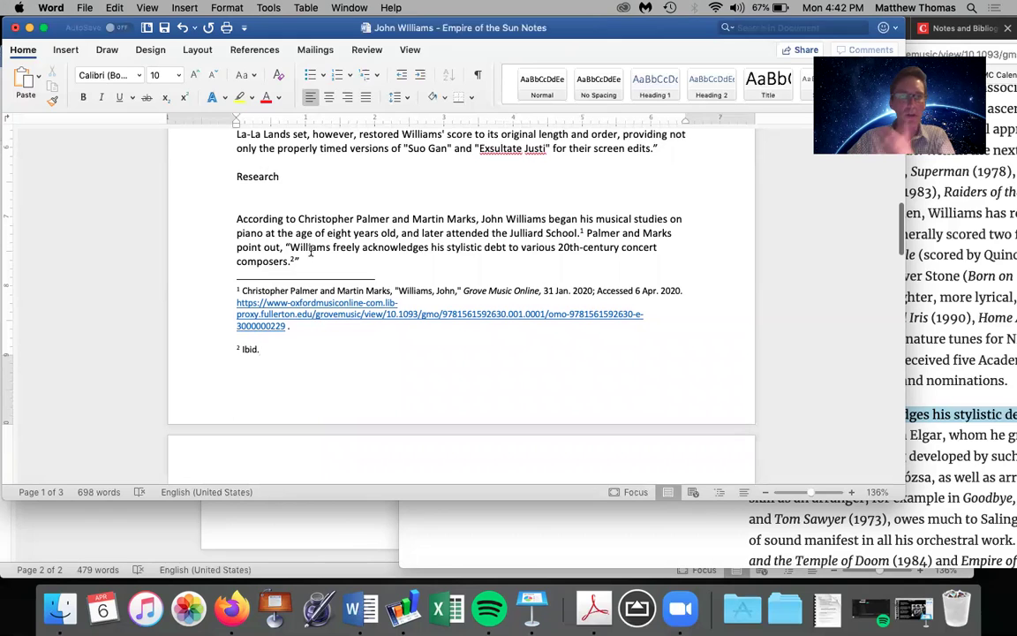
pyautogui.scroll(-1, 296, 239)
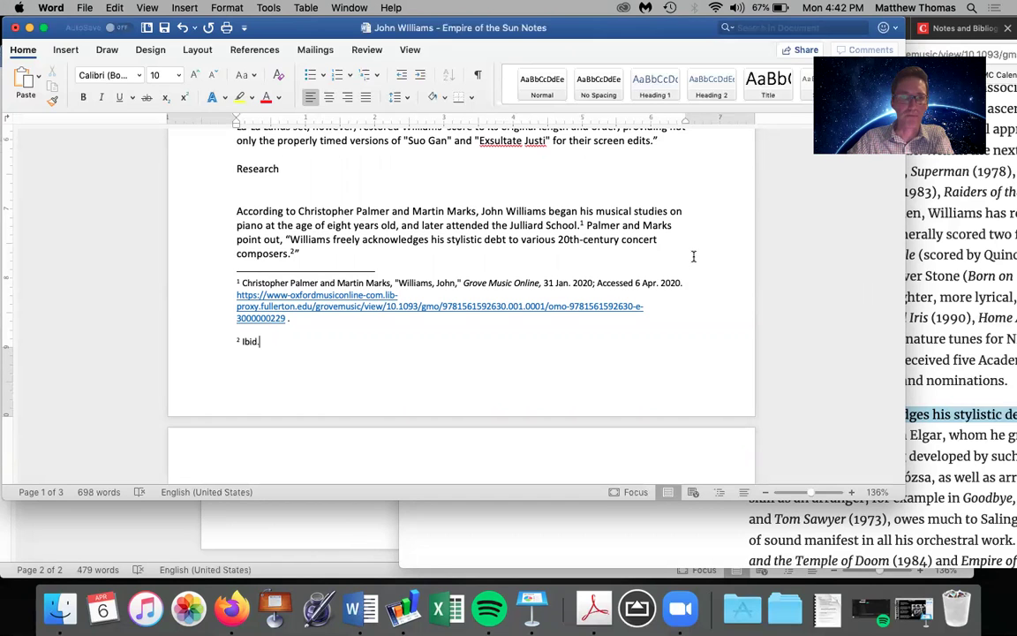
# Step: Switch to Firefox and go back to the Grove Music Online search results for John Williams
pyautogui.click(974, 344)
pyautogui.click(448, 148)
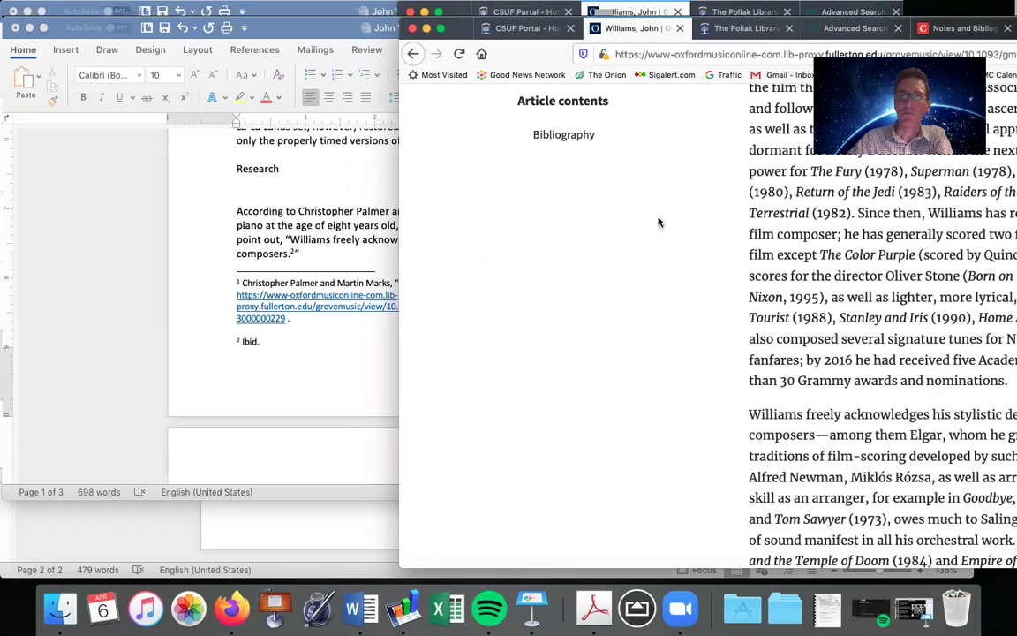
pyautogui.moveTo(402, 117); pyautogui.dragTo(29, 150)
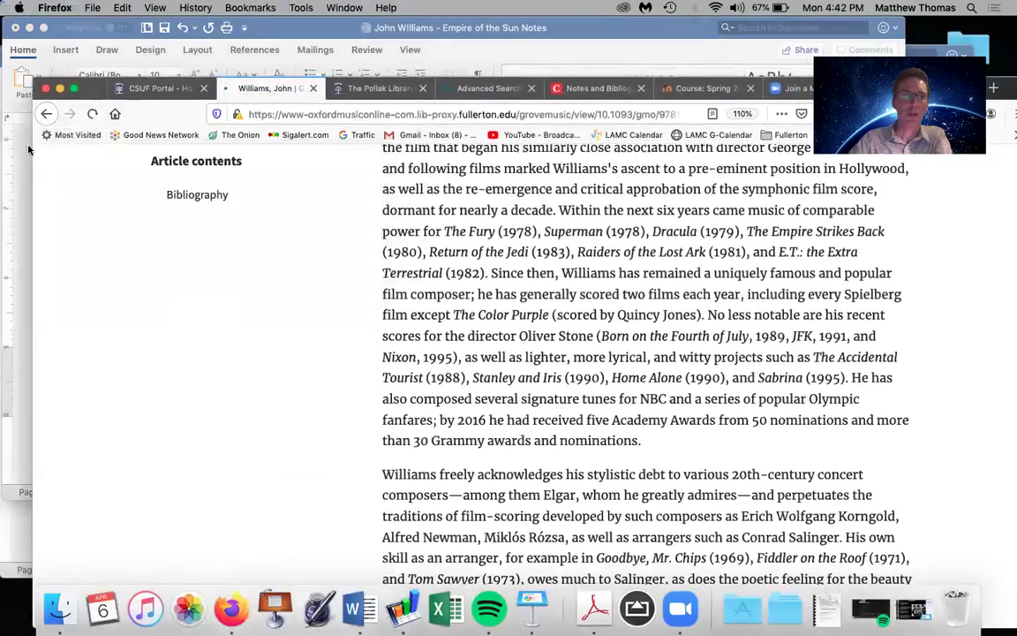
pyautogui.click(46, 114)
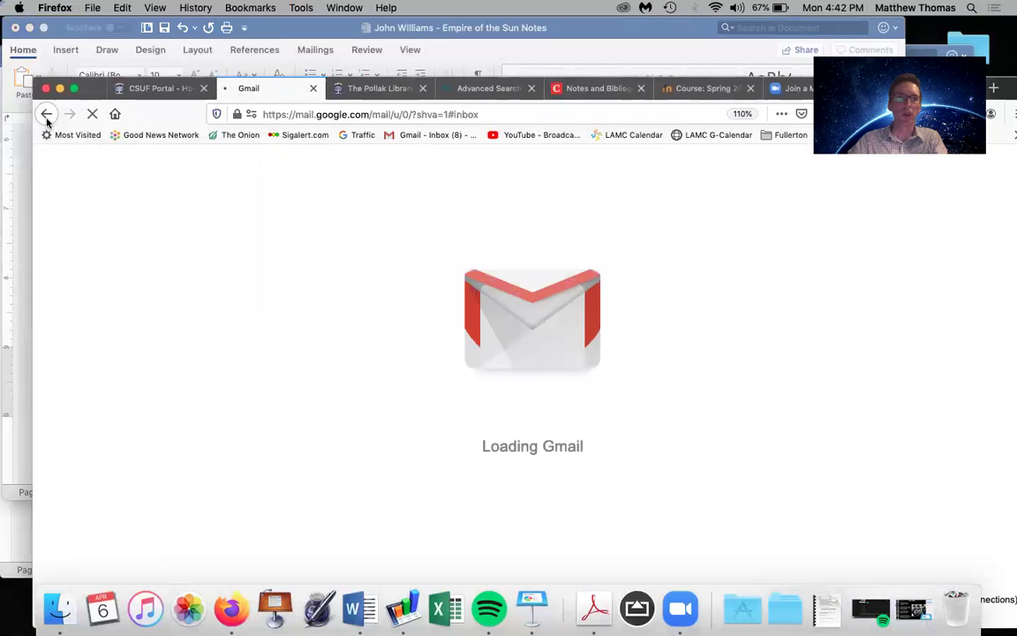
pyautogui.click(47, 115)
pyautogui.click(46, 114)
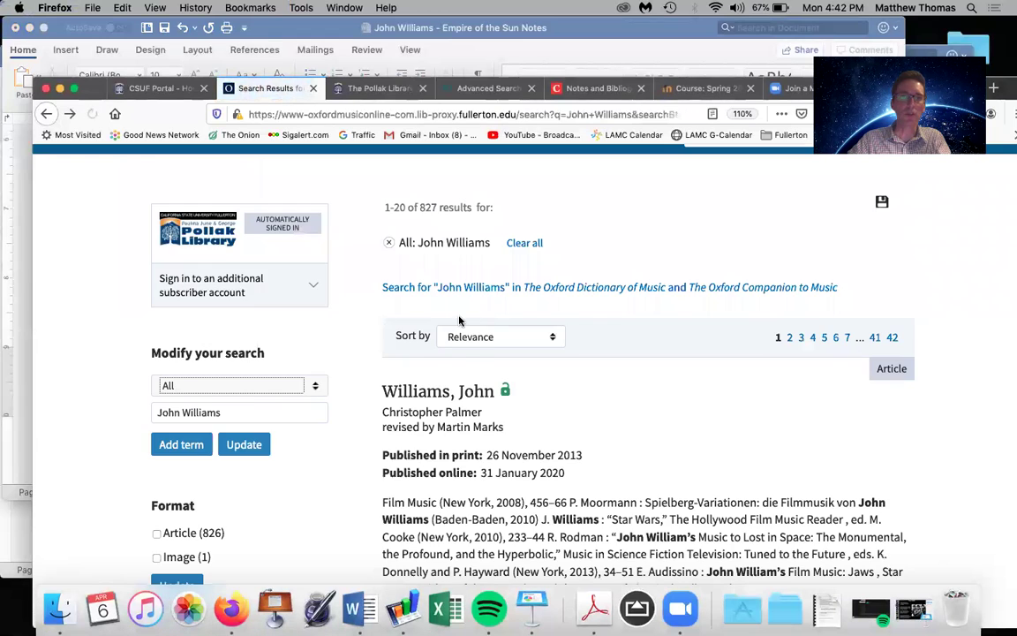
# Step: Search Grove Music Online for "film music" and view the first results
pyautogui.scroll(3, 459, 321)
pyautogui.click(721, 252)
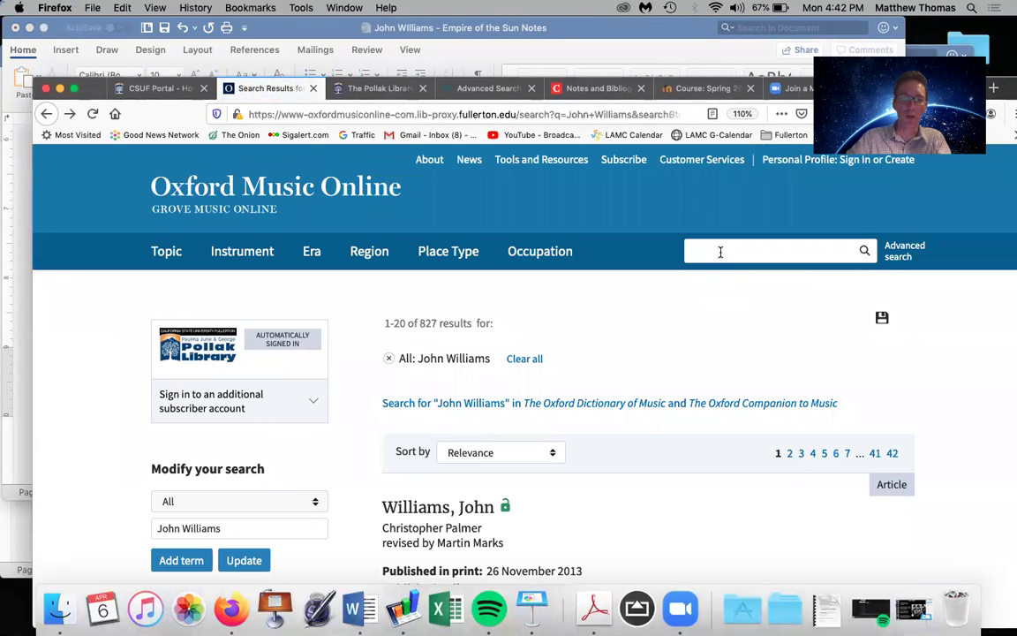
pyautogui.write('film music')
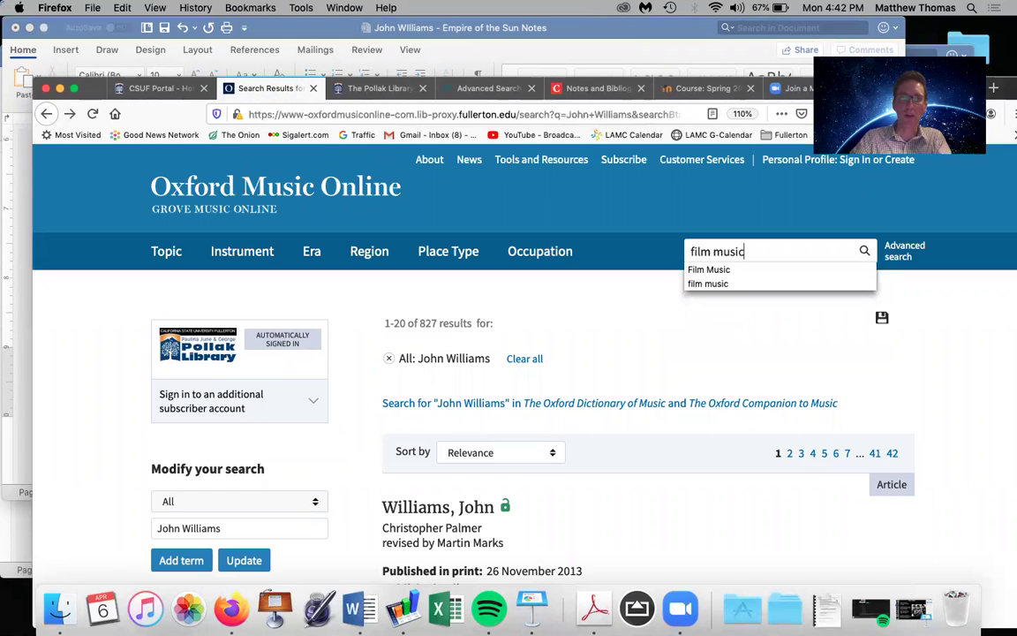
pyautogui.press('Return')
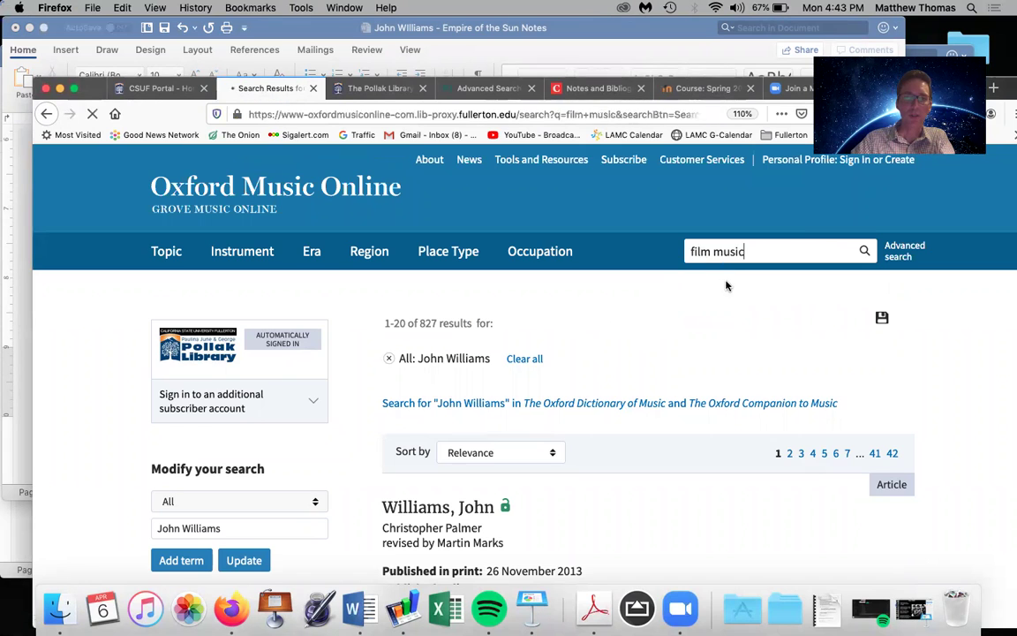
pyautogui.scroll(-3, 537, 346)
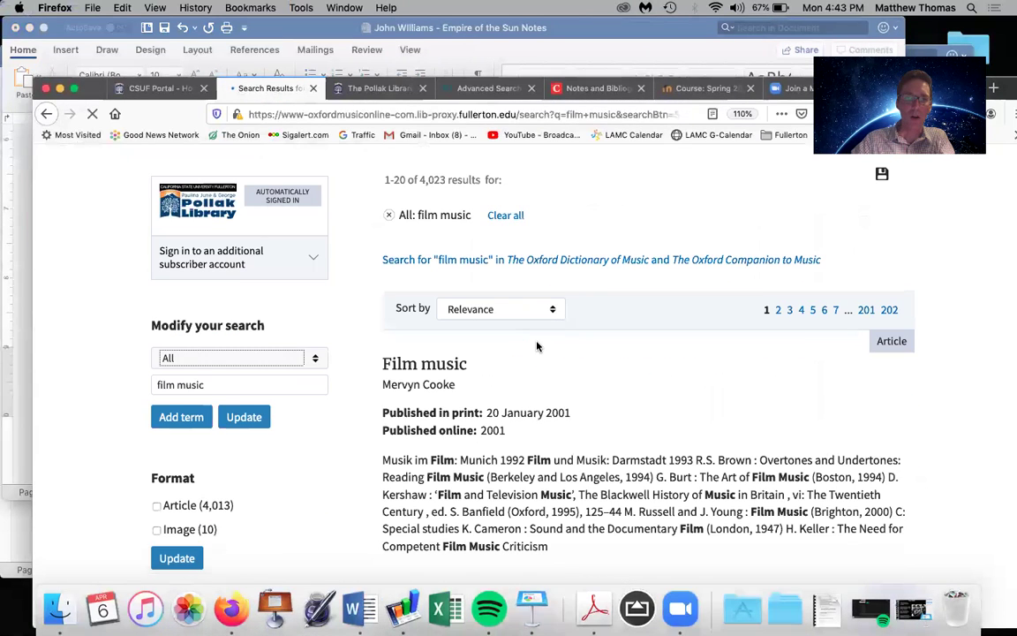
# Step: Open the "Film music" article from the search results and read its introductory paragraph on the two categories of film music
pyautogui.click(424, 370)
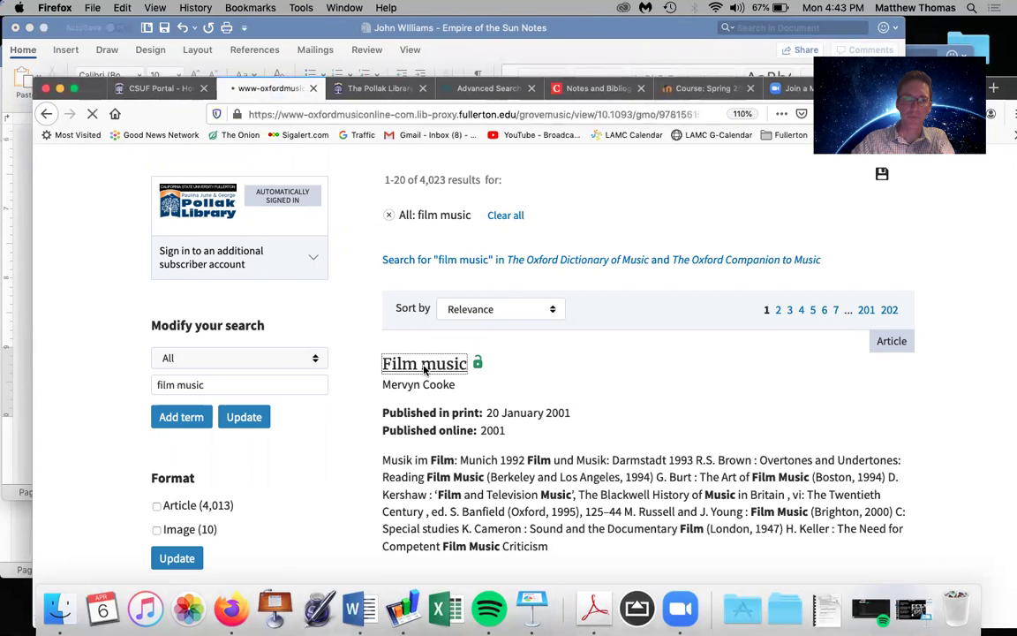
pyautogui.scroll(-3, 424, 367)
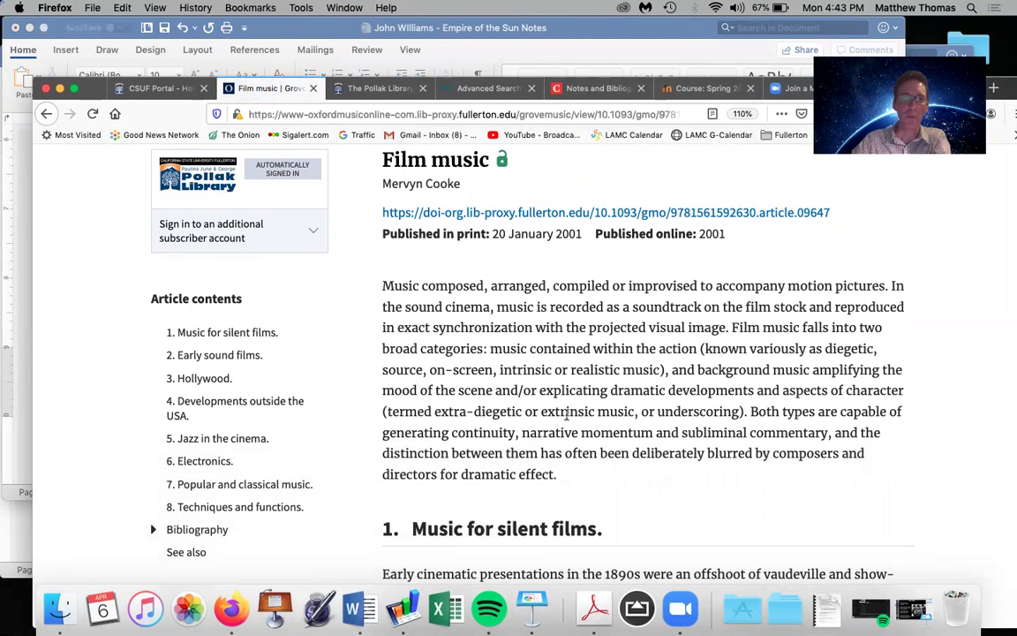
pyautogui.scroll(-1, 566, 414)
pyautogui.scroll(2, 566, 414)
pyautogui.scroll(-1, 567, 414)
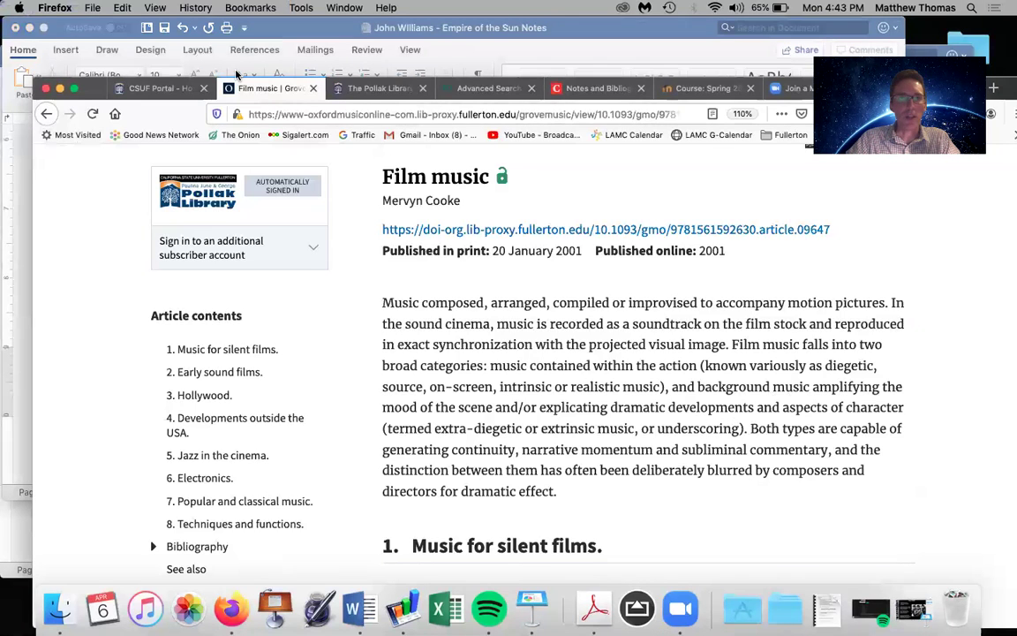
# Step: Switch to Word and add a bold "John Williams" subheading above the Research paragraph, with blank lines before it
pyautogui.click(267, 34)
pyautogui.scroll(3, 274, 247)
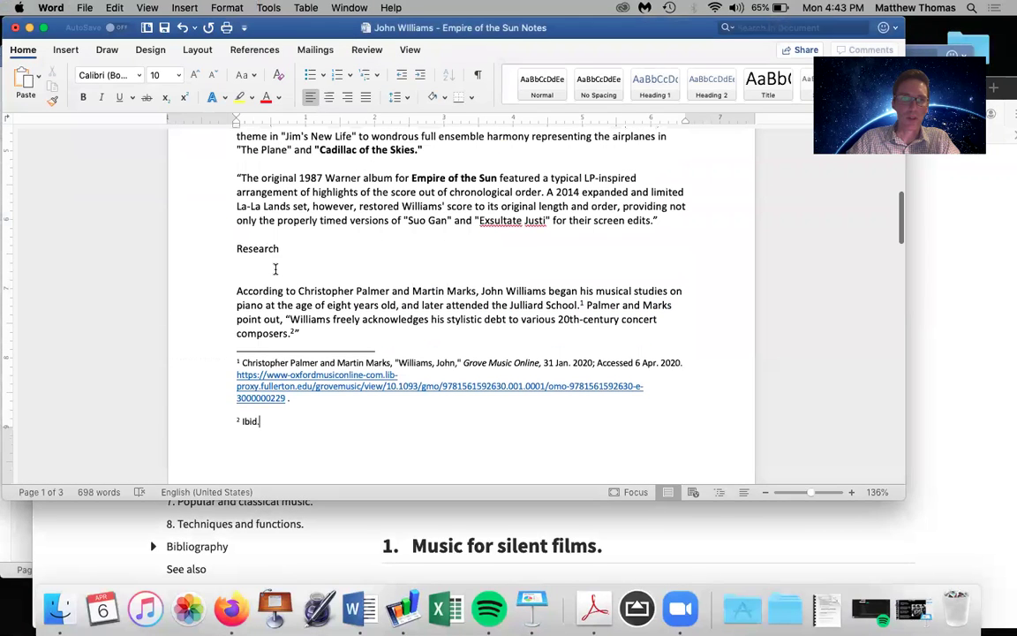
pyautogui.click(259, 269)
pyautogui.write('John Will')
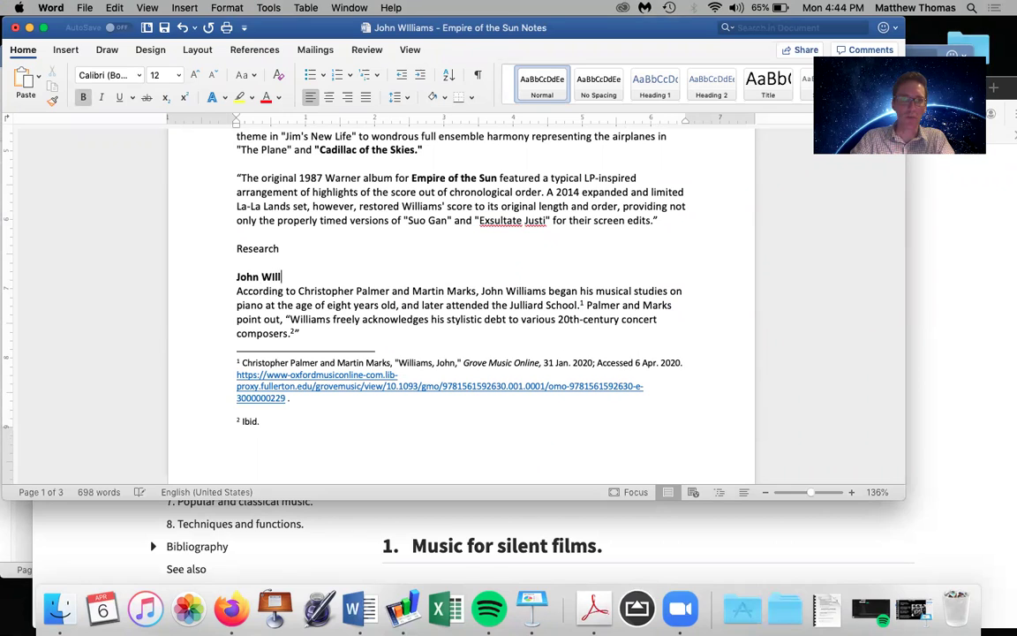
pyautogui.write('iams')
pyautogui.press('Up')
pyautogui.press('Return')
pyautogui.press('Return')
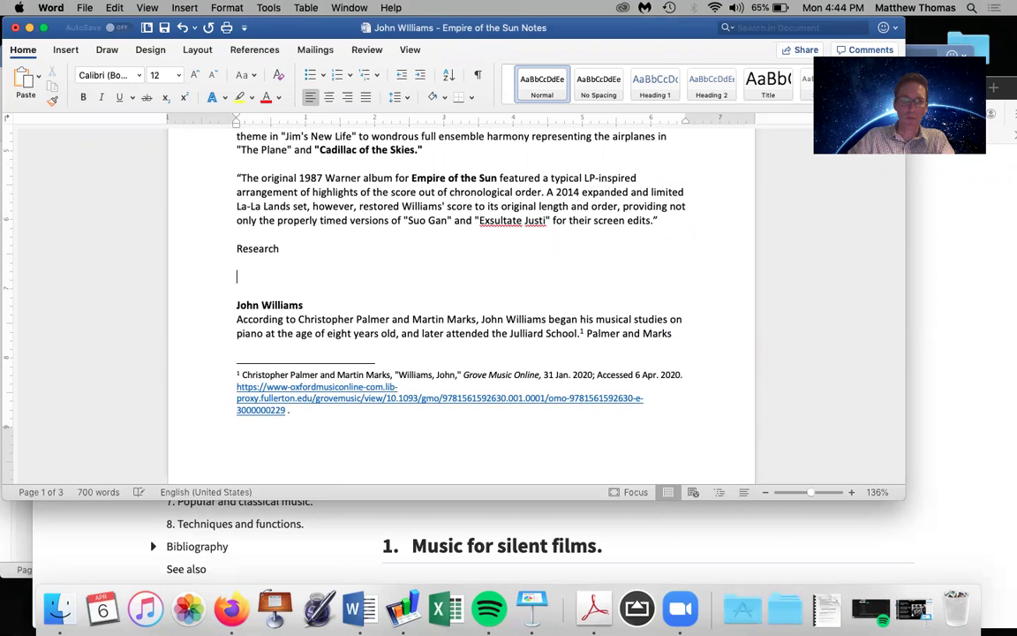
# Step: Add a bold "Film Music" subheading between the Research heading and the John Williams subheading
pyautogui.press('super+n')
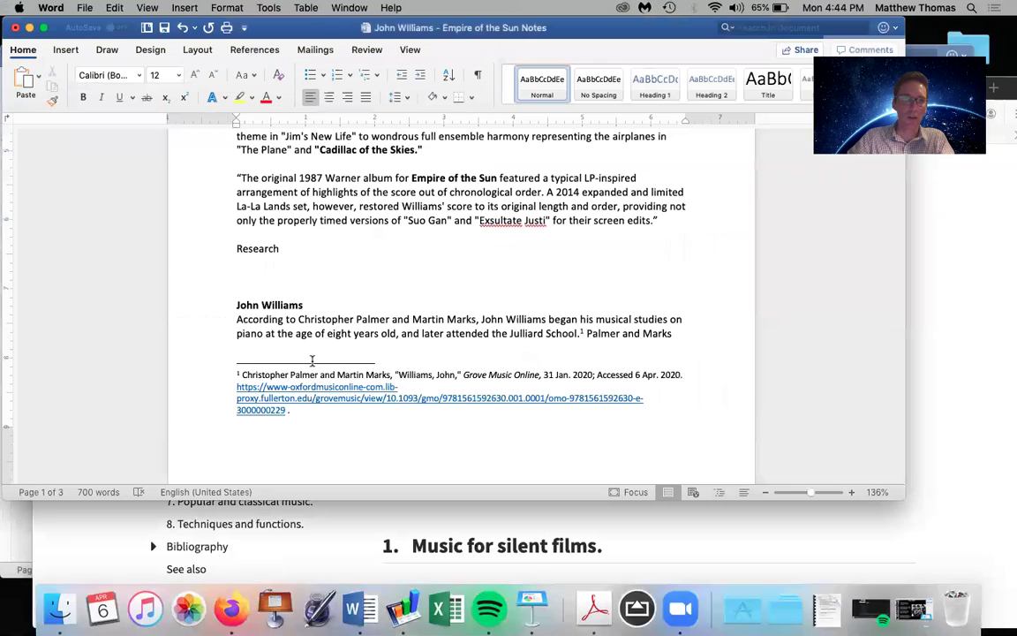
pyautogui.click(79, 84)
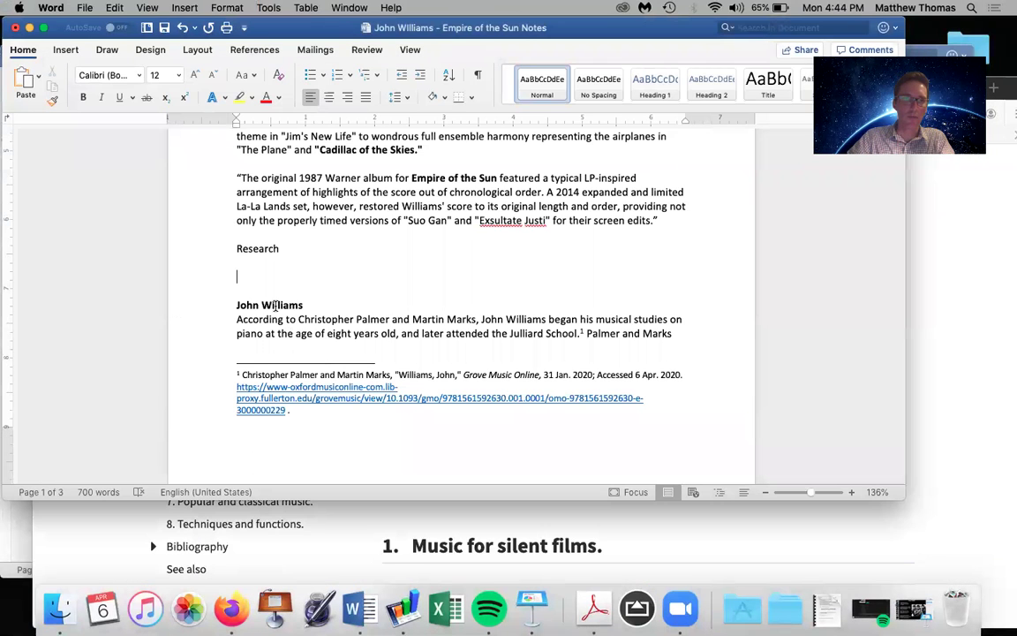
pyautogui.press('super+b')
pyautogui.write('Film Music')
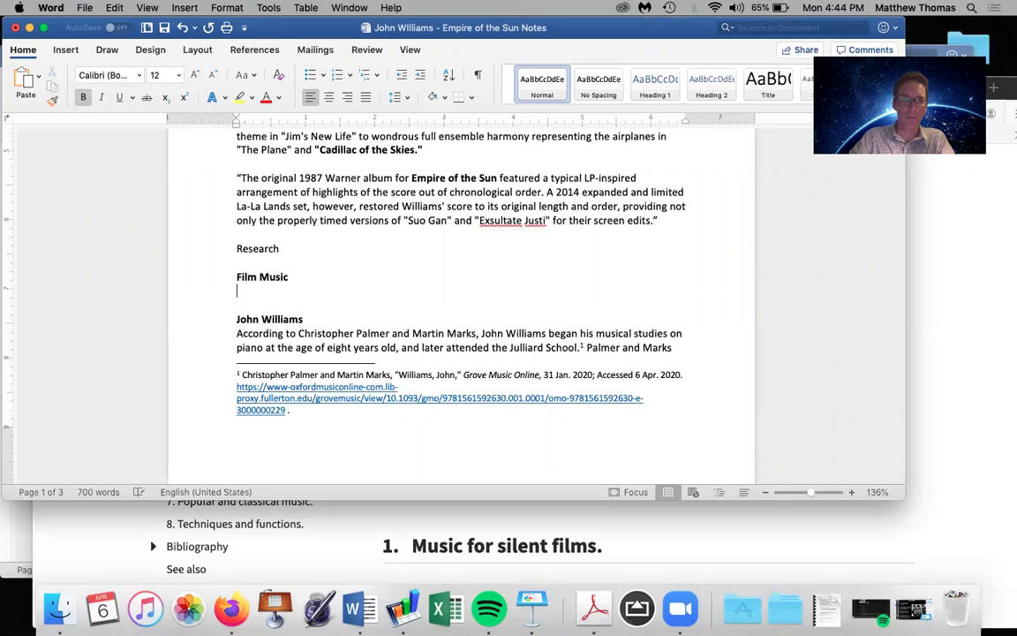
pyautogui.press('Return')
# Step: Under Film Music, write that according to the Grove article's author, "film music can be divided into two categories: source music and underscore."
pyautogui.click(120, 517)
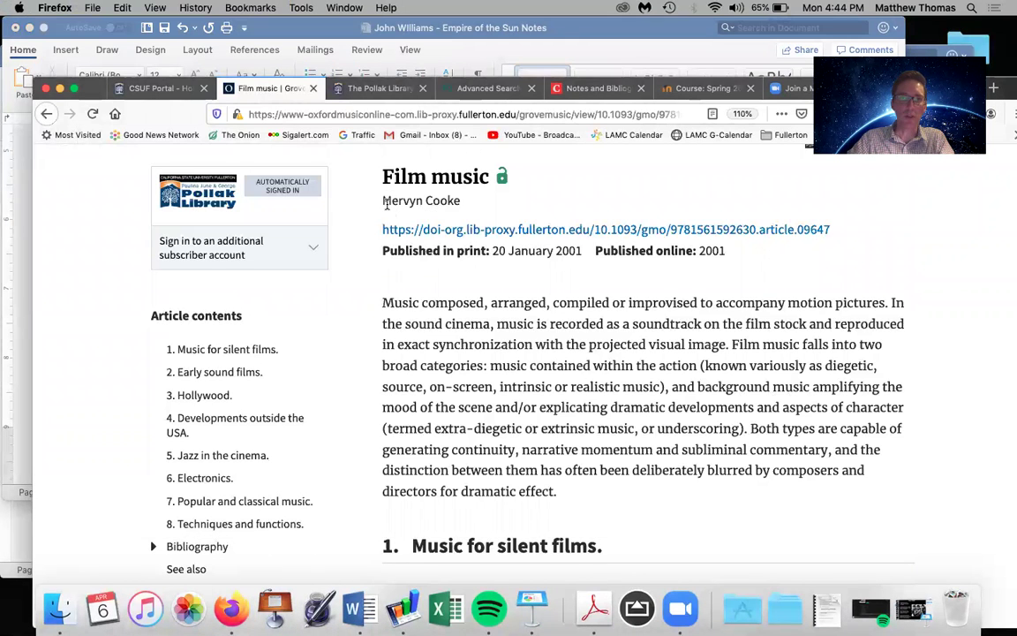
pyautogui.click(18, 288)
pyautogui.write('According to Mervyn Cook')
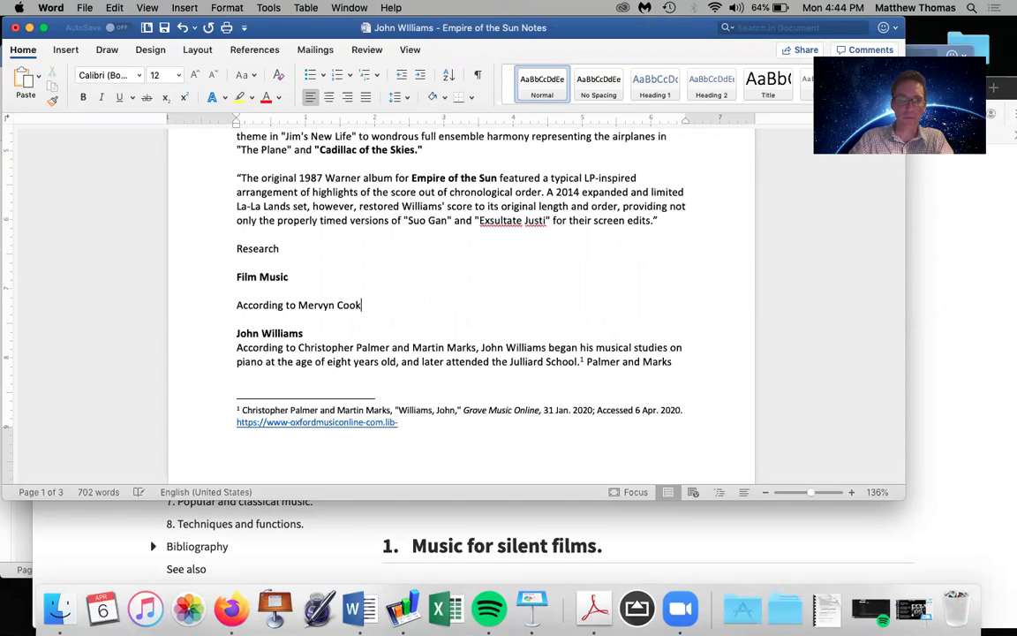
pyautogui.write(', film music ')
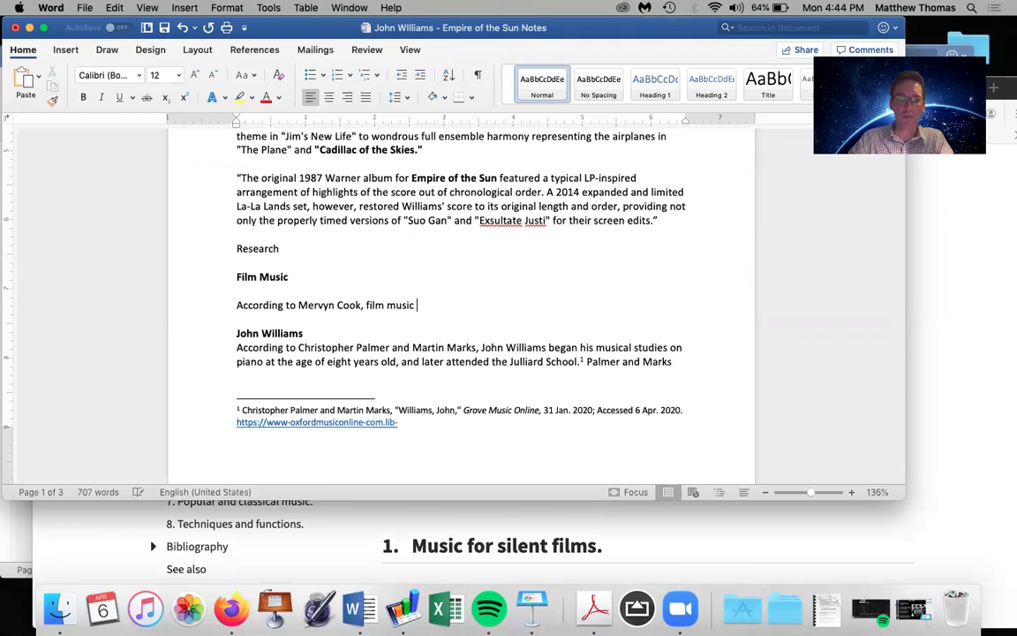
pyautogui.write('can be ')
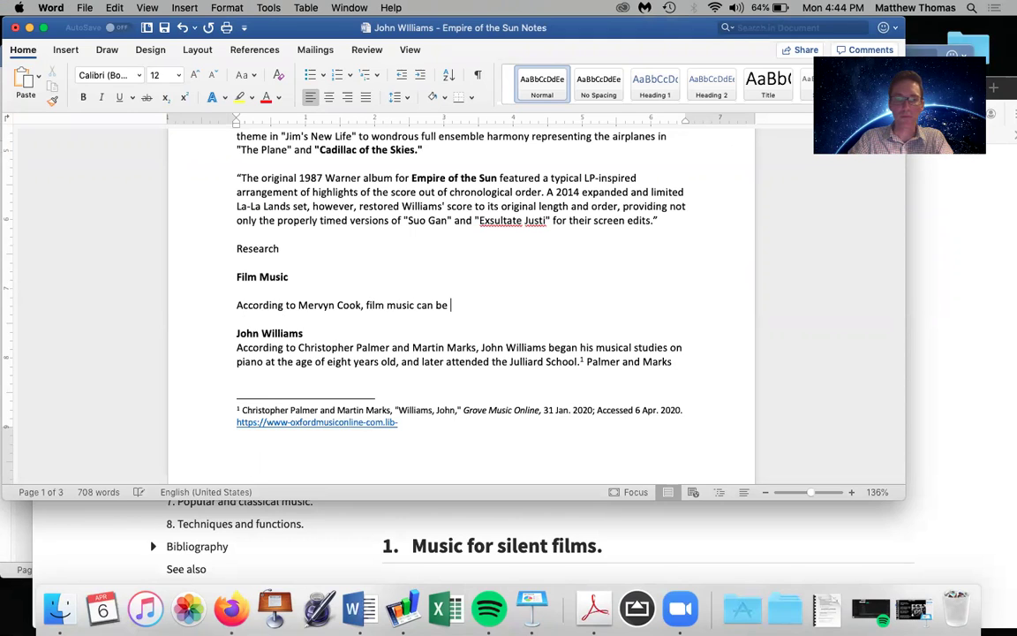
pyautogui.write('divided into two categories:')
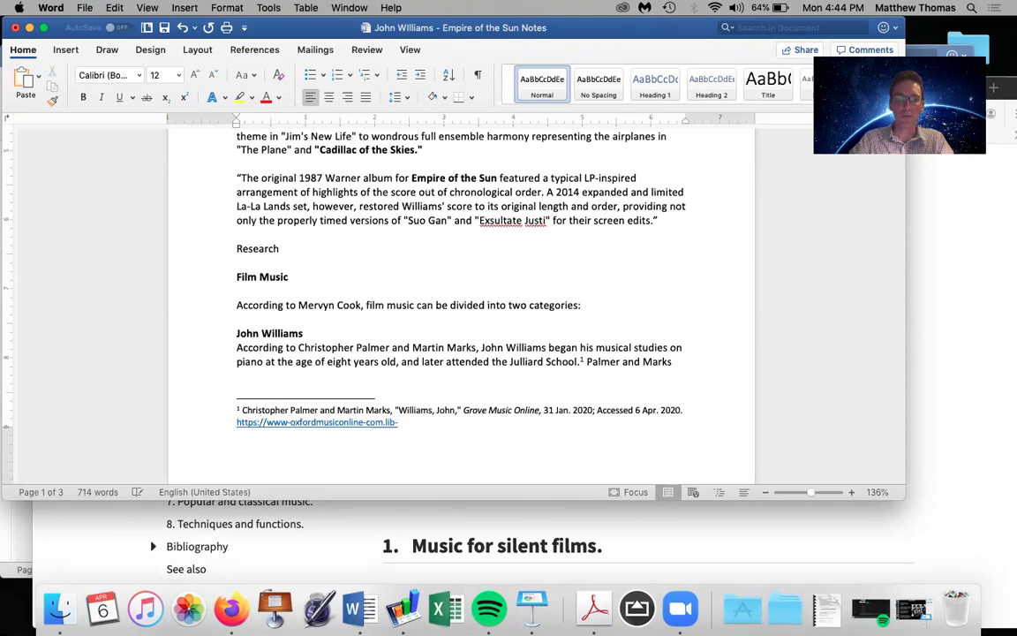
pyautogui.write('source music and underscore')
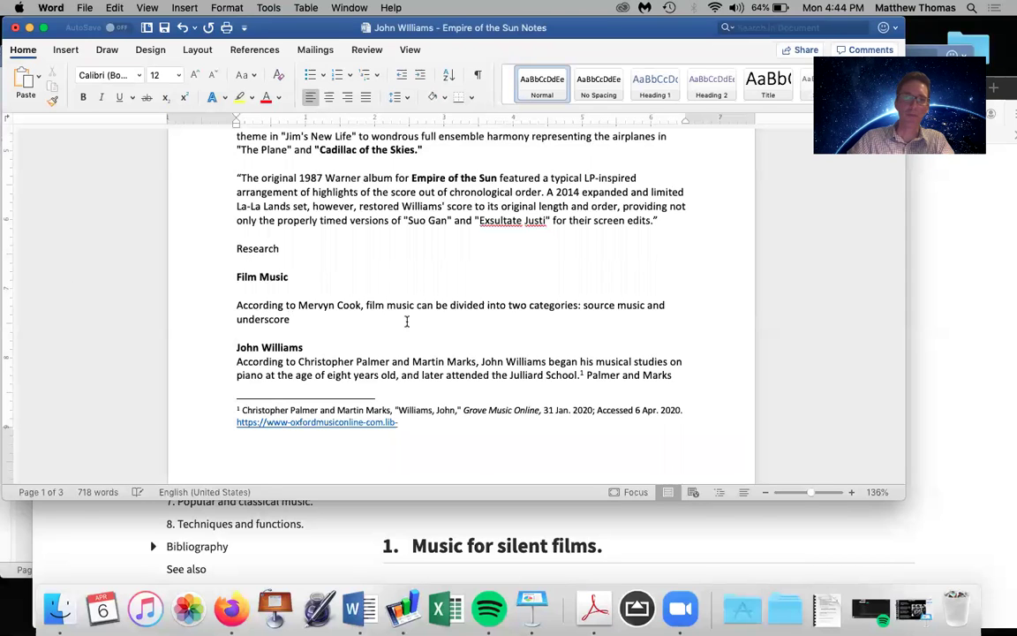
pyautogui.click(969, 319)
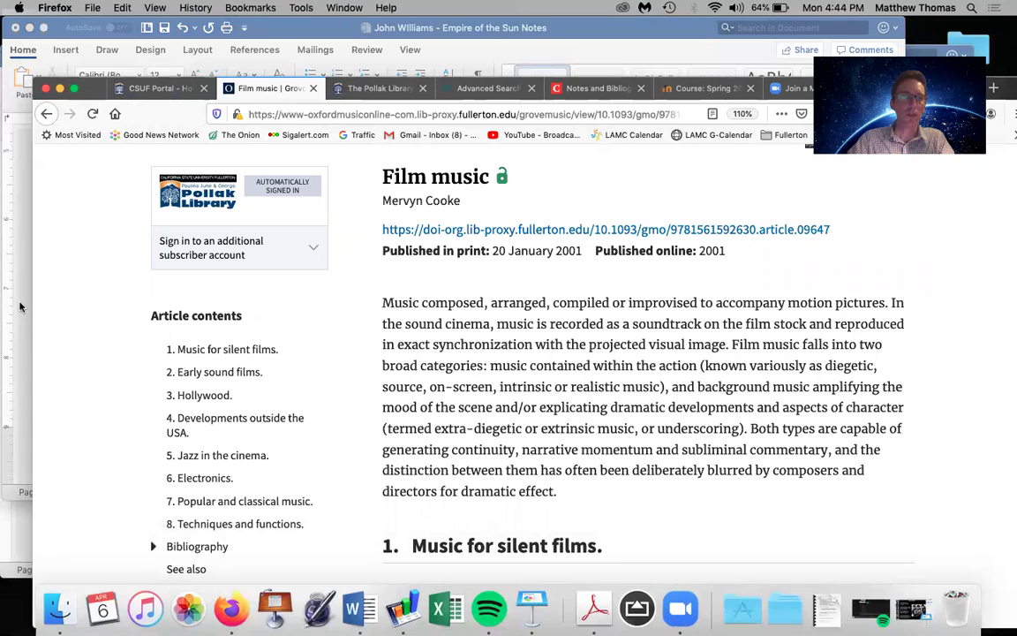
pyautogui.click(21, 277)
pyautogui.write('.')
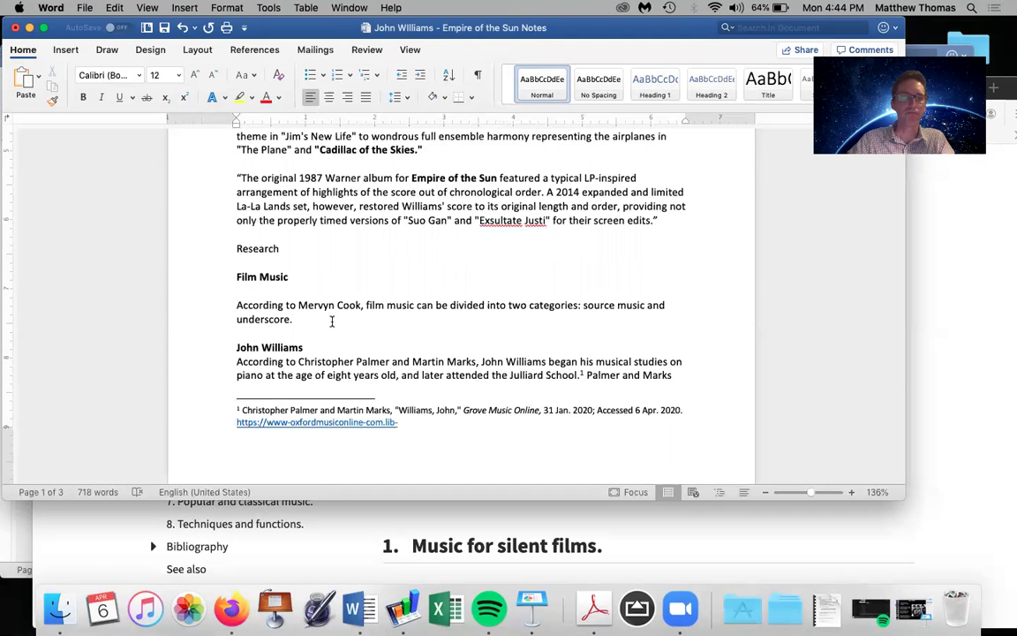
# Step: Insert a bottom-of-page footnote after the Film Music sentence ending in "underscore."
pyautogui.moveTo(236, 304); pyautogui.dragTo(363, 305)
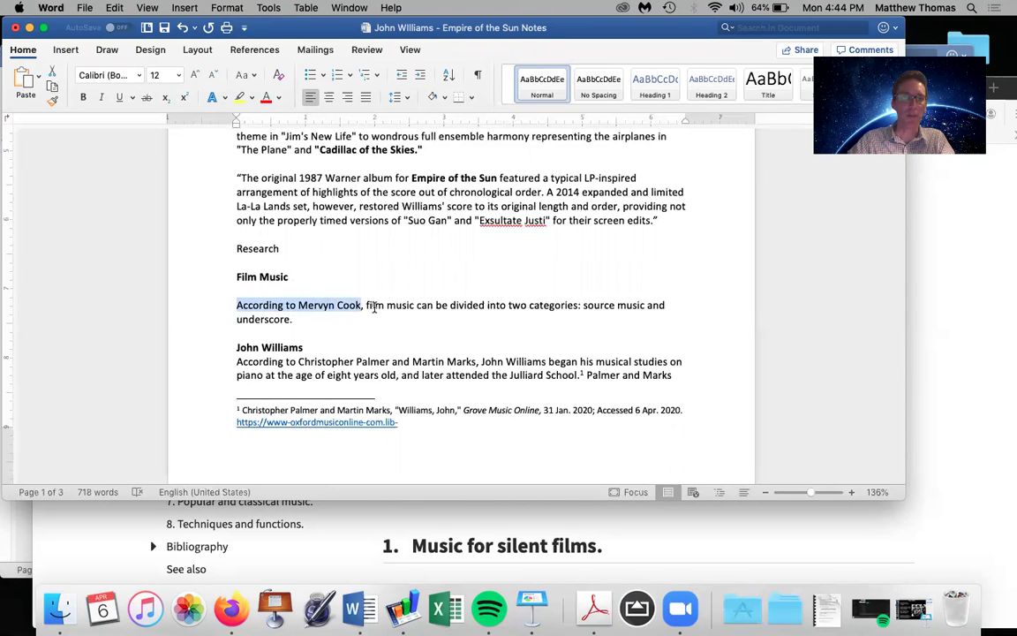
pyautogui.click(291, 319)
pyautogui.click(187, 7)
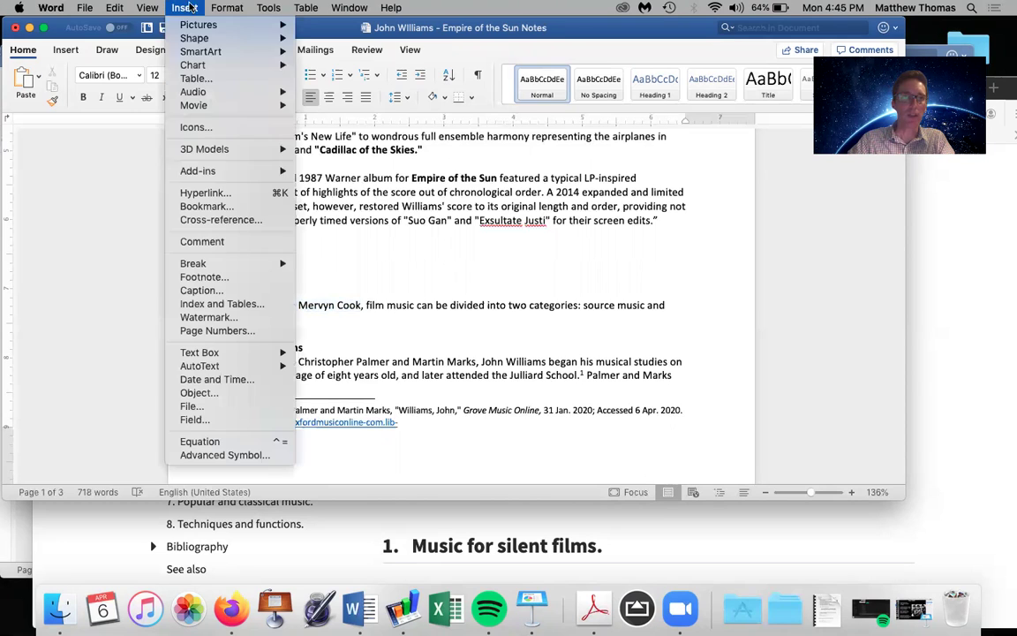
pyautogui.moveTo(222, 178)
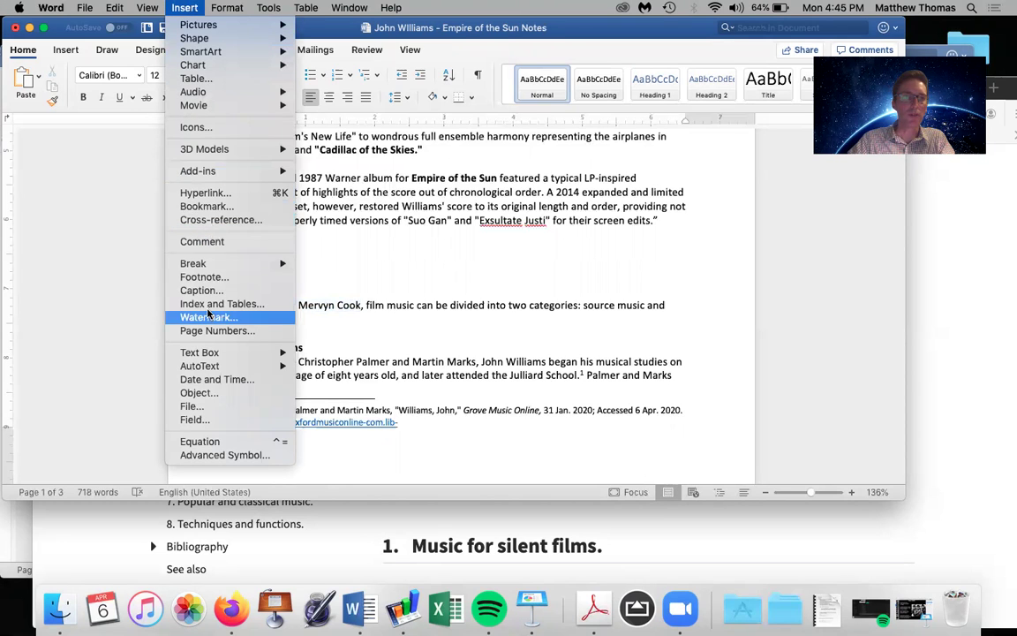
pyautogui.click(205, 277)
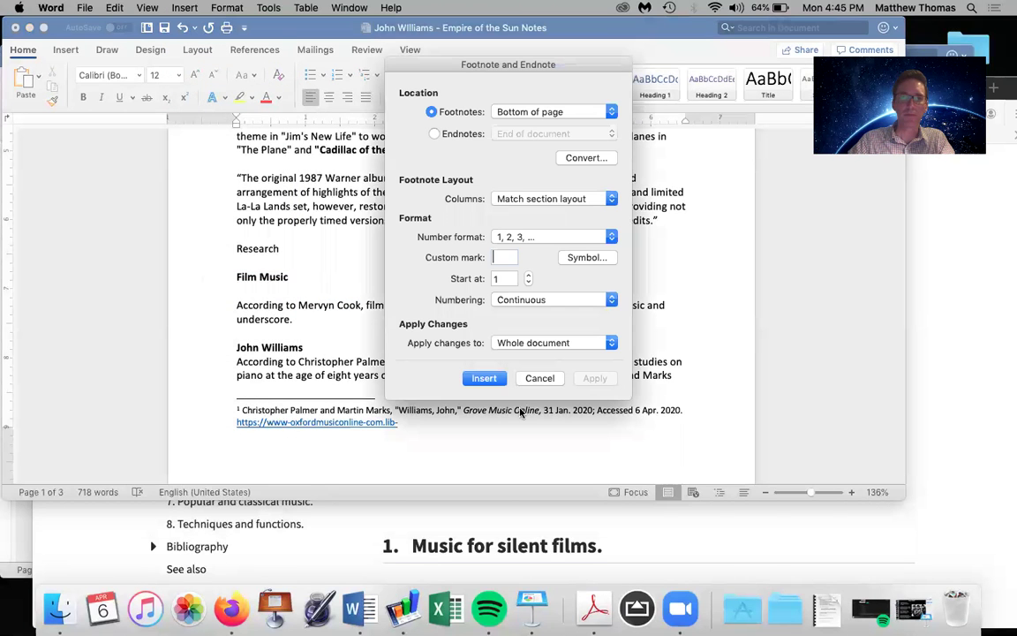
pyautogui.click(486, 377)
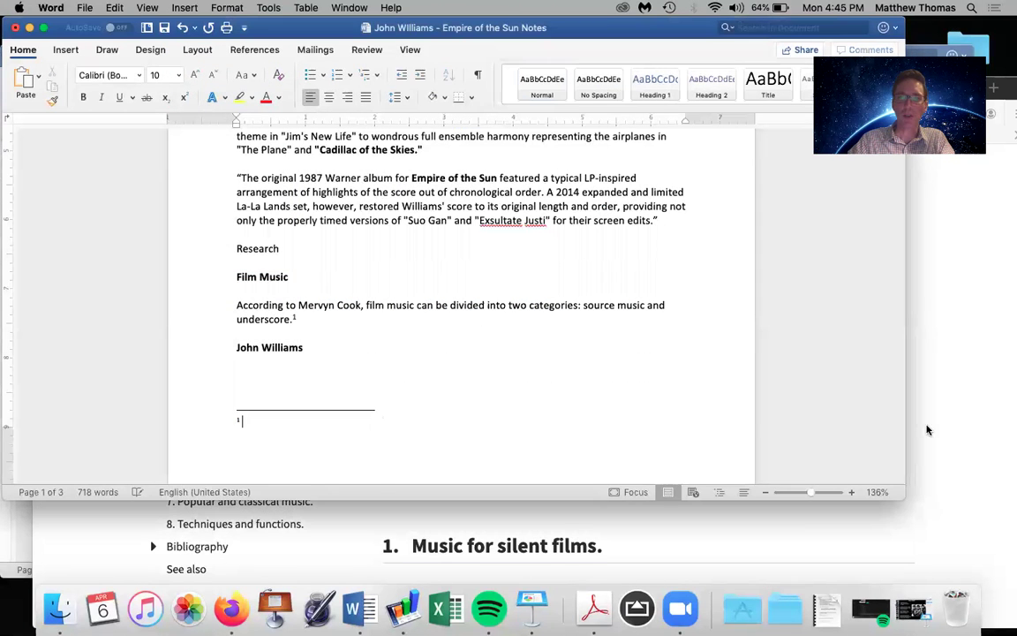
# Step: Switch to Firefox and copy the Chicago-style citation of the "Film music" article
pyautogui.click(925, 367)
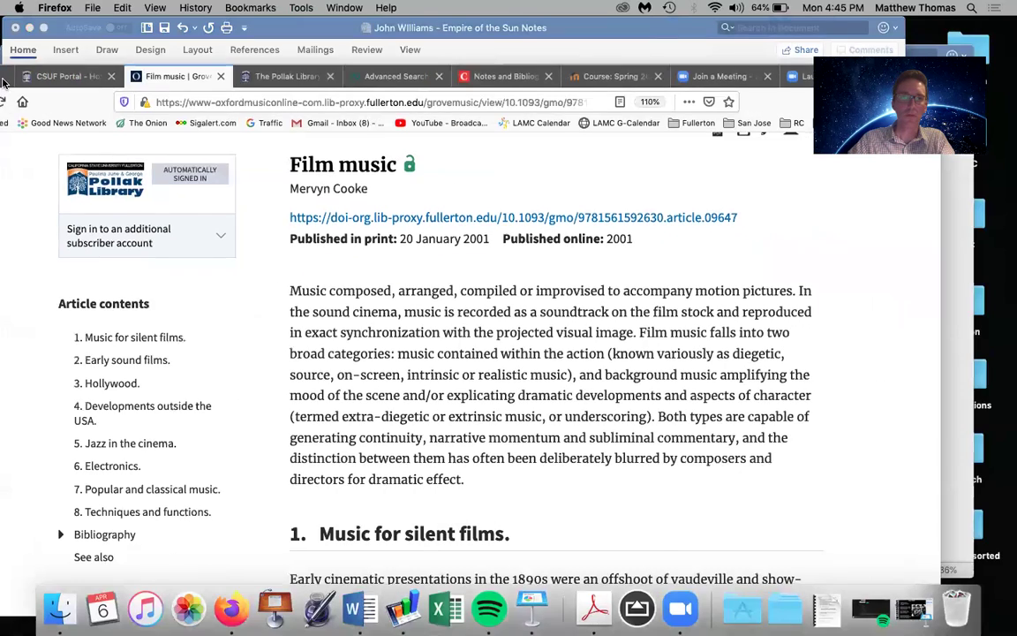
pyautogui.moveTo(89, 85); pyautogui.dragTo(1, 77)
pyautogui.scroll(4, 485, 412)
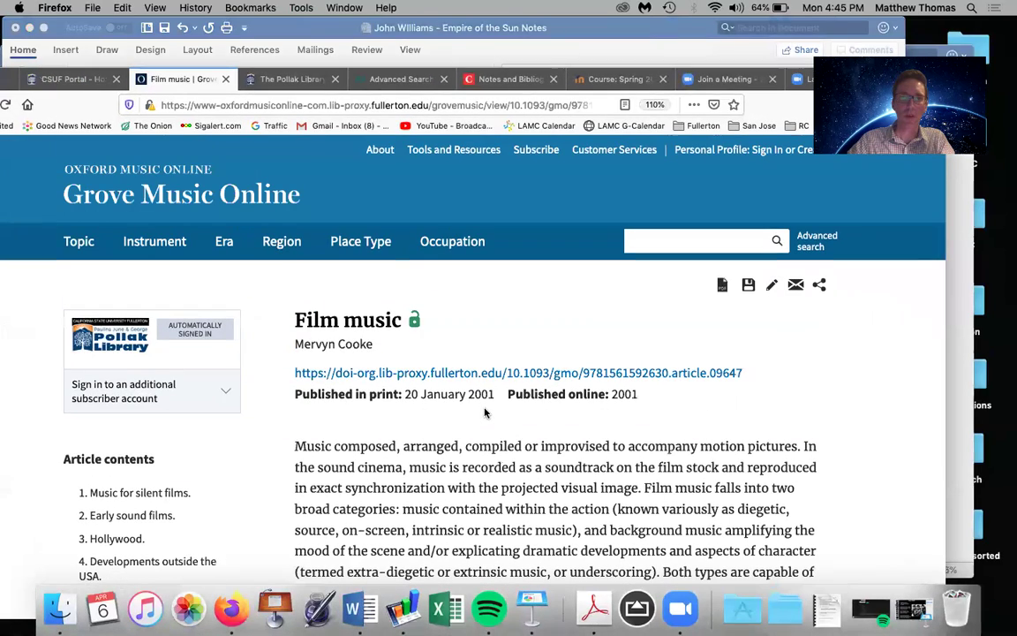
pyautogui.click(771, 285)
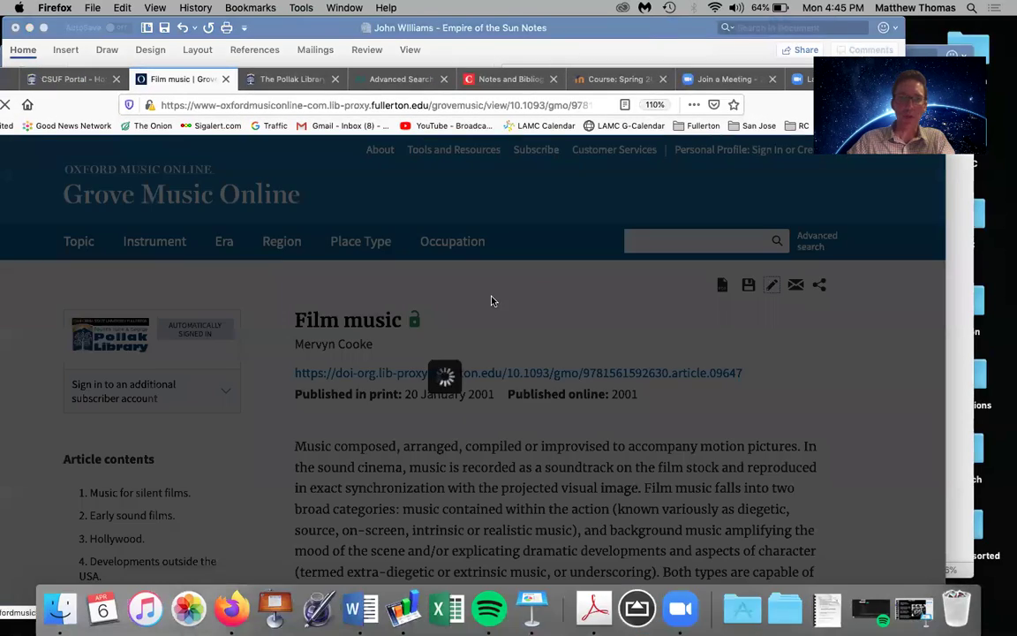
pyautogui.click(388, 311)
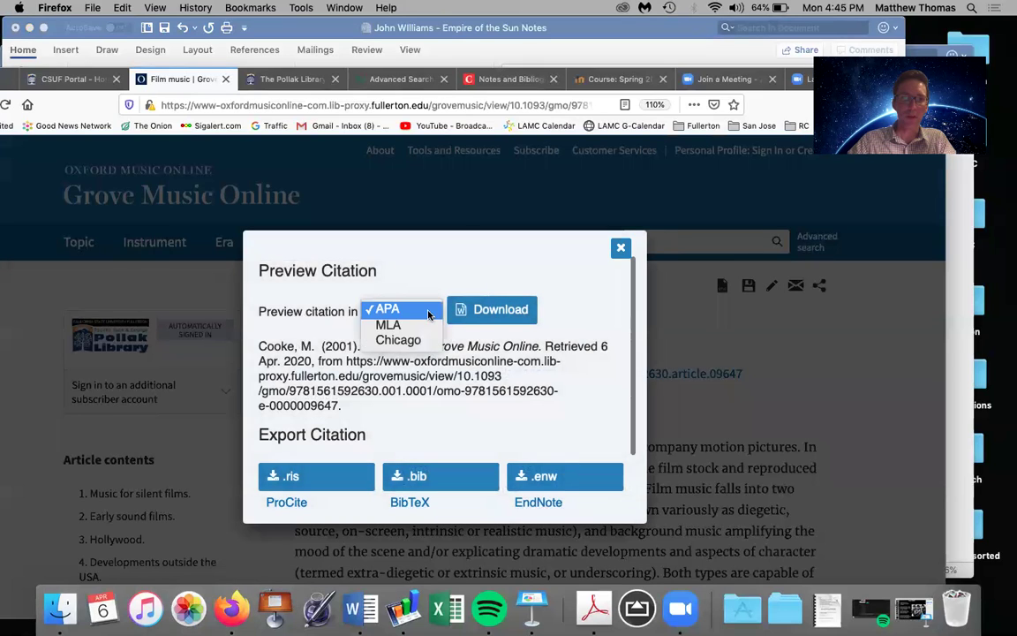
pyautogui.click(371, 341)
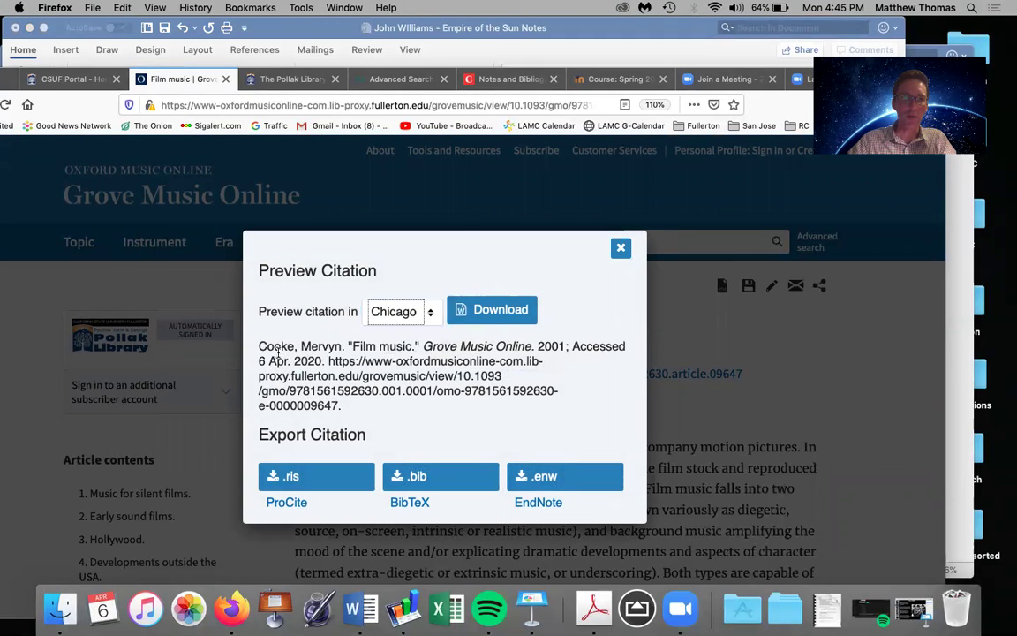
pyautogui.moveTo(259, 346); pyautogui.dragTo(346, 410)
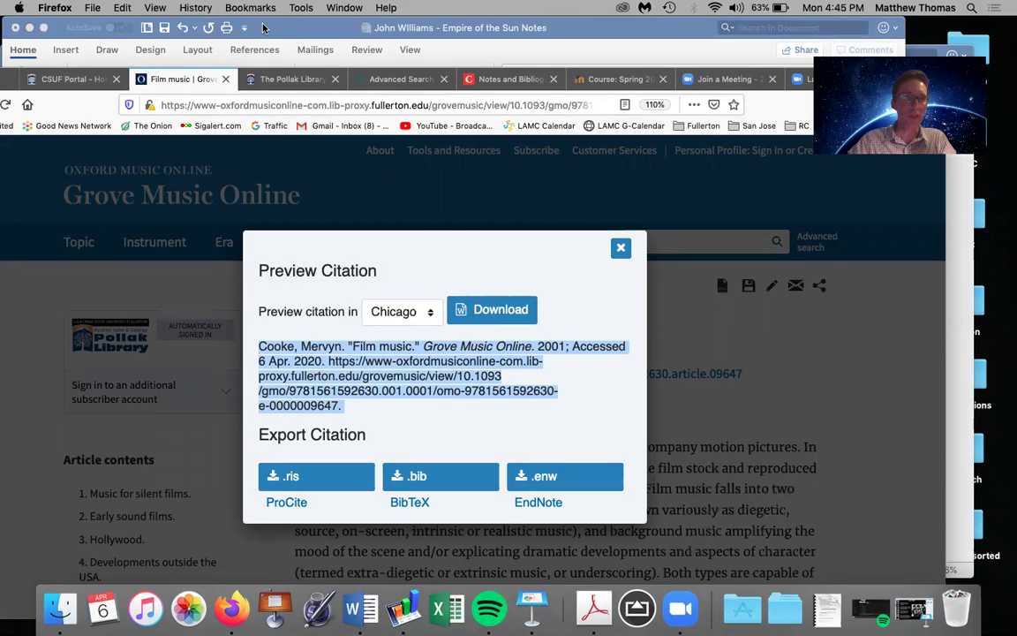
pyautogui.click(121, 8)
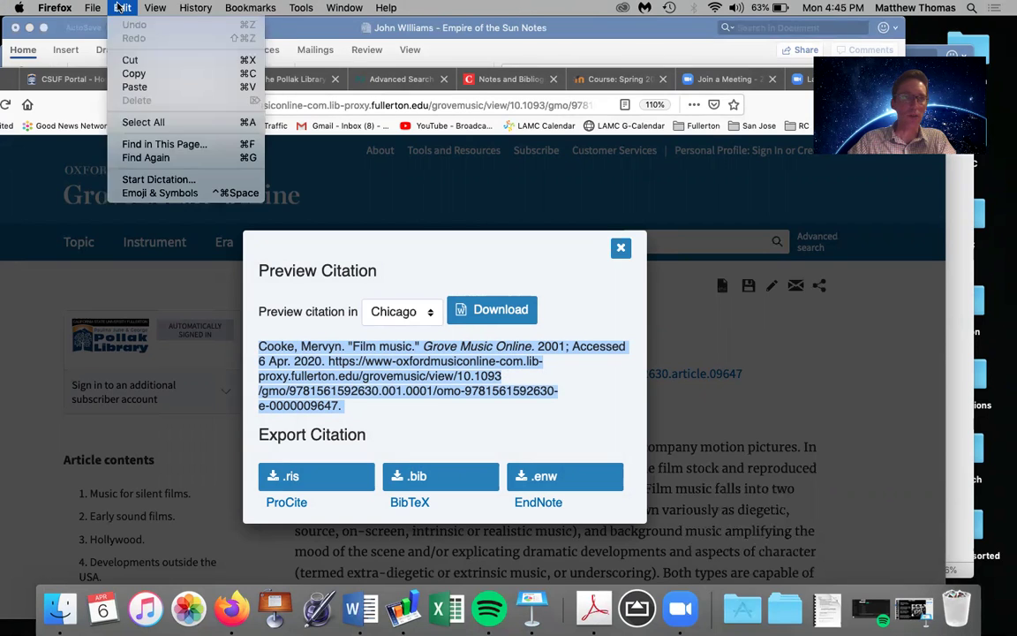
pyautogui.click(120, 8)
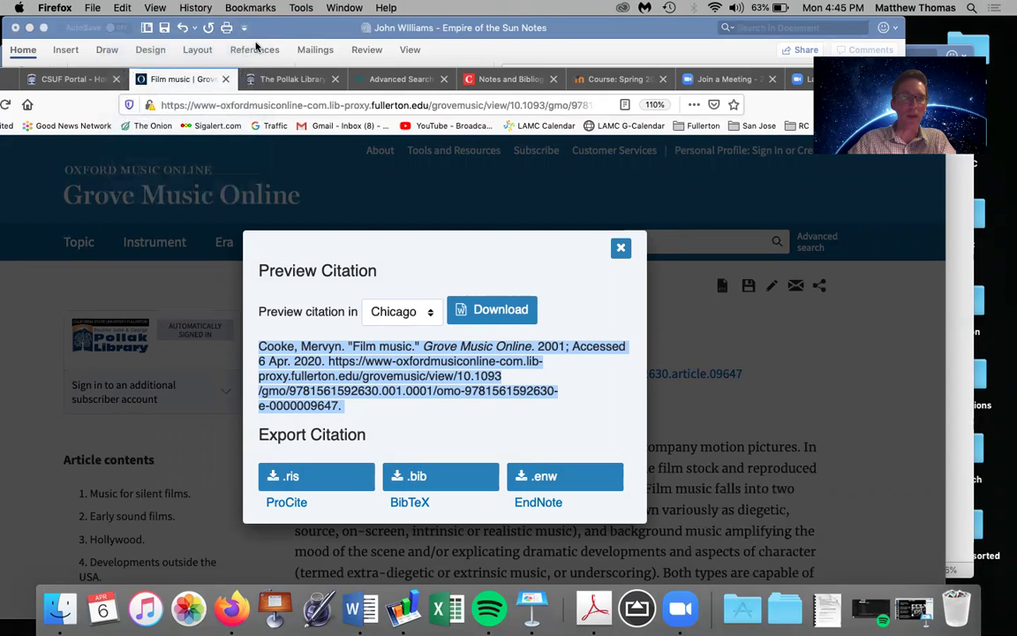
# Step: Paste the citation into the new footnote in Word, with its URL as a hyperlink followed by a space and a period
pyautogui.click(269, 32)
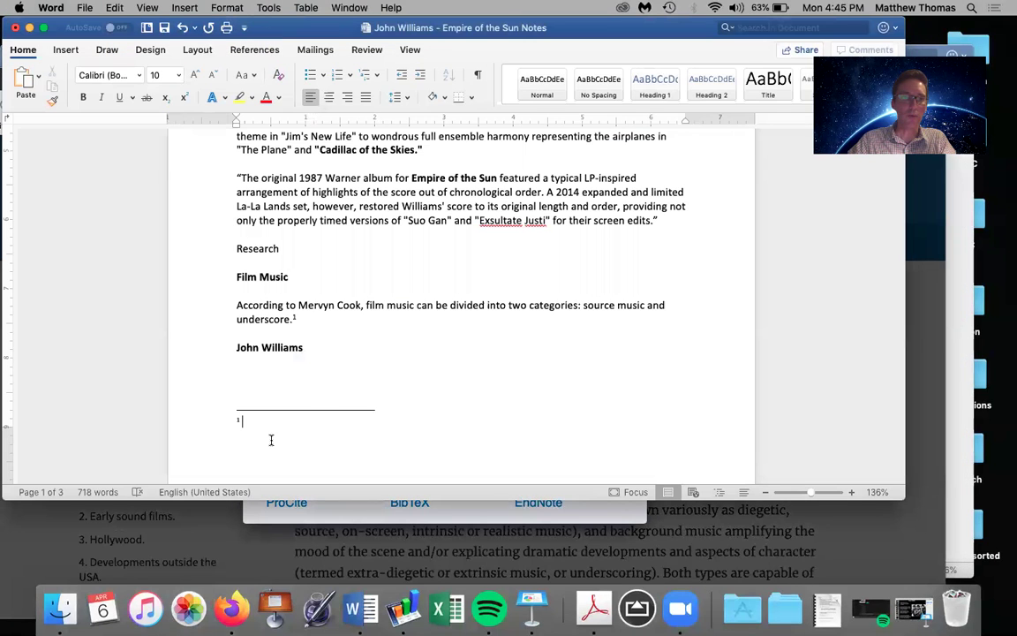
pyautogui.press('super+v')
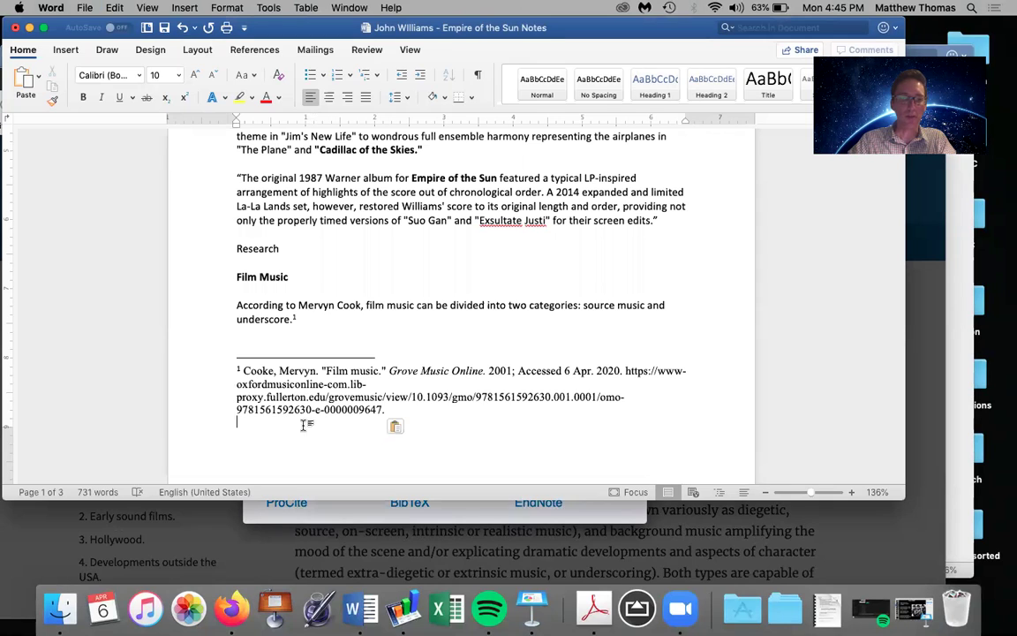
pyautogui.click(385, 410)
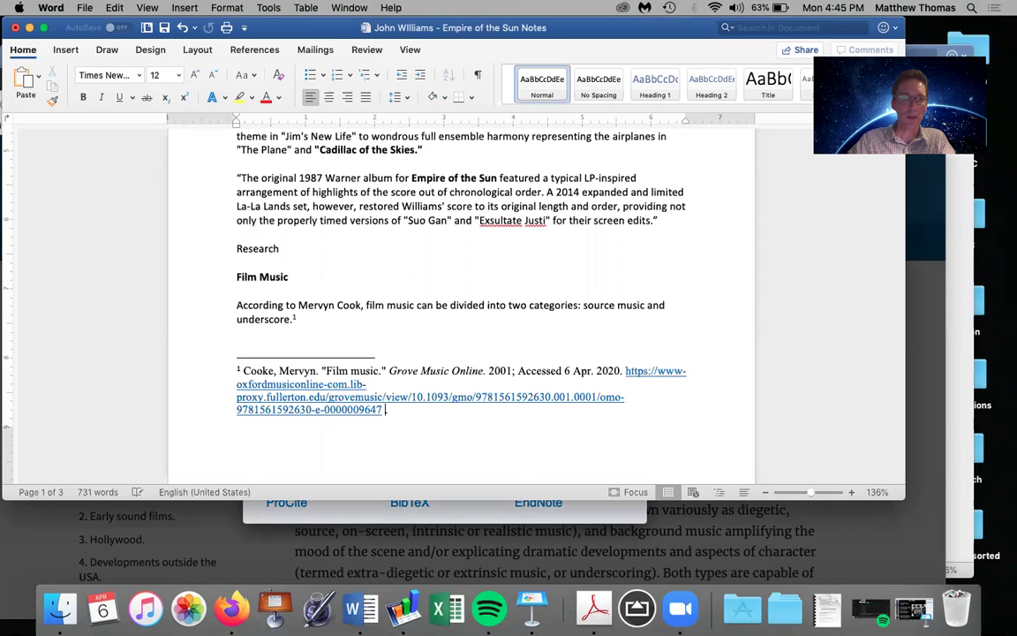
pyautogui.write('.')
# Step: Set the whole Film music footnote to the Calibri (Body) font at size 10
pyautogui.moveTo(391, 411); pyautogui.dragTo(214, 352)
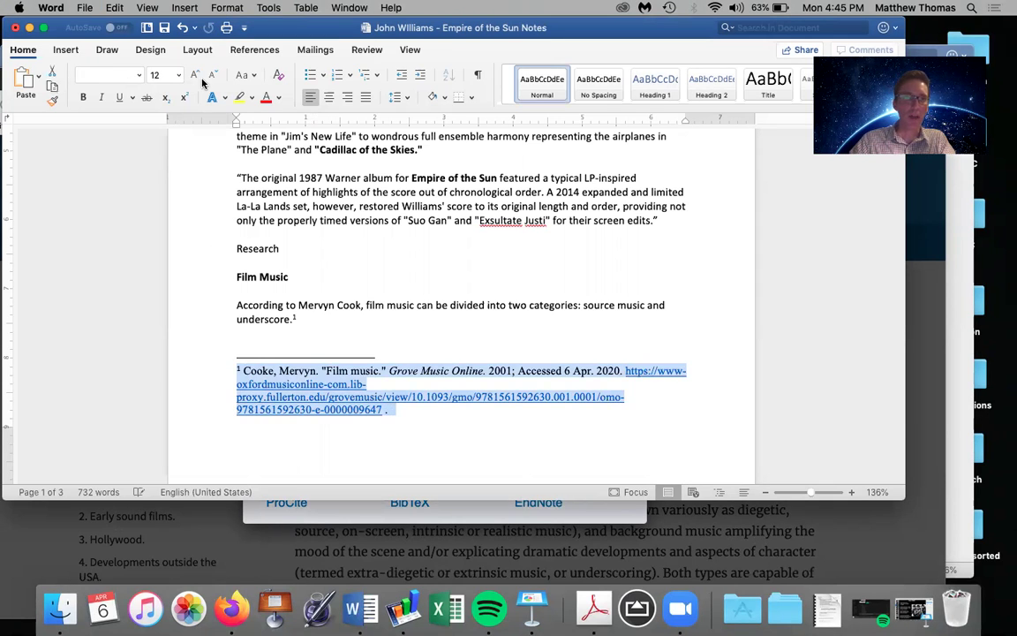
pyautogui.click(139, 75)
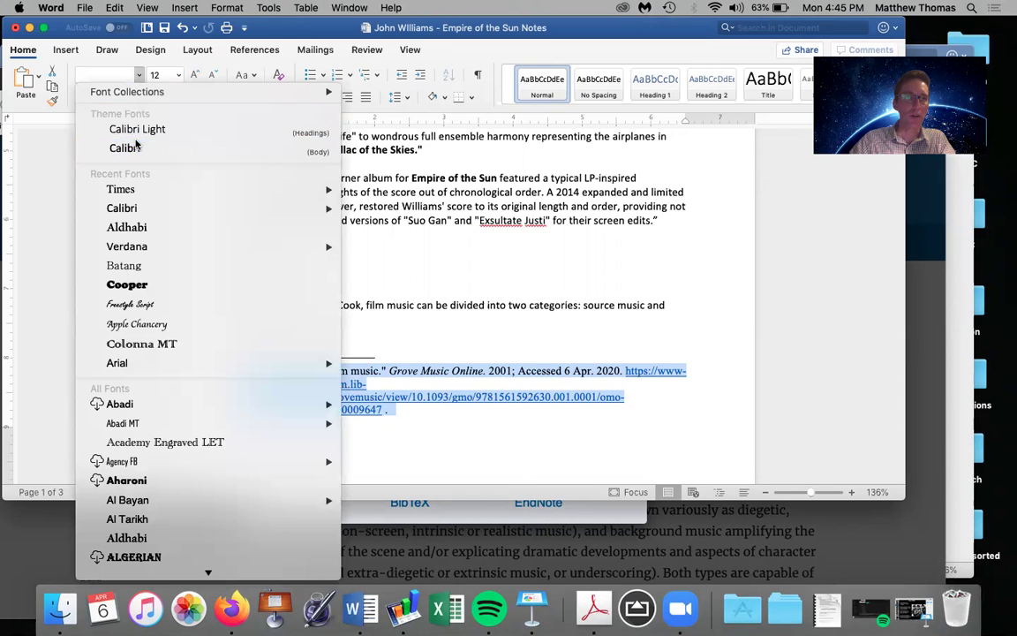
pyautogui.click(111, 144)
pyautogui.click(179, 75)
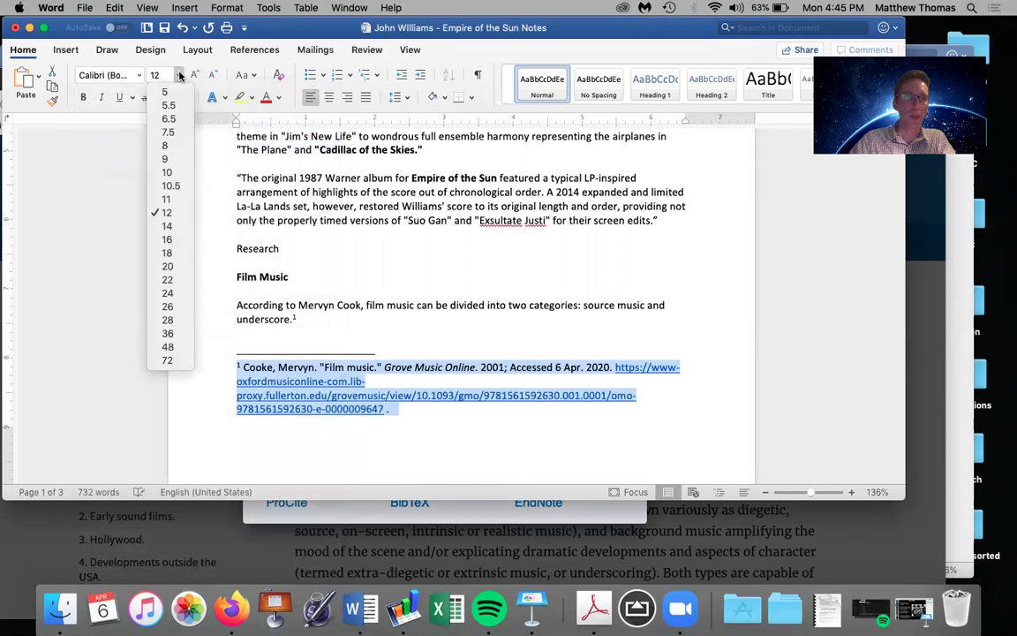
pyautogui.click(177, 173)
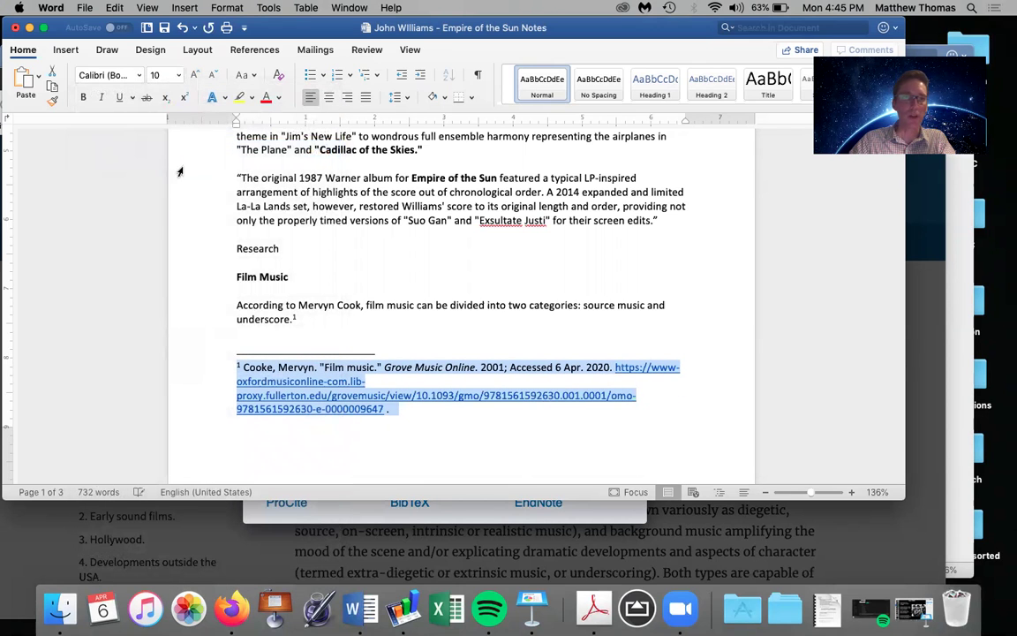
# Step: Reorder the author's name in the footnote so the first name precedes the surname, followed by a comma
pyautogui.click(253, 387)
pyautogui.doubleClick(254, 387)
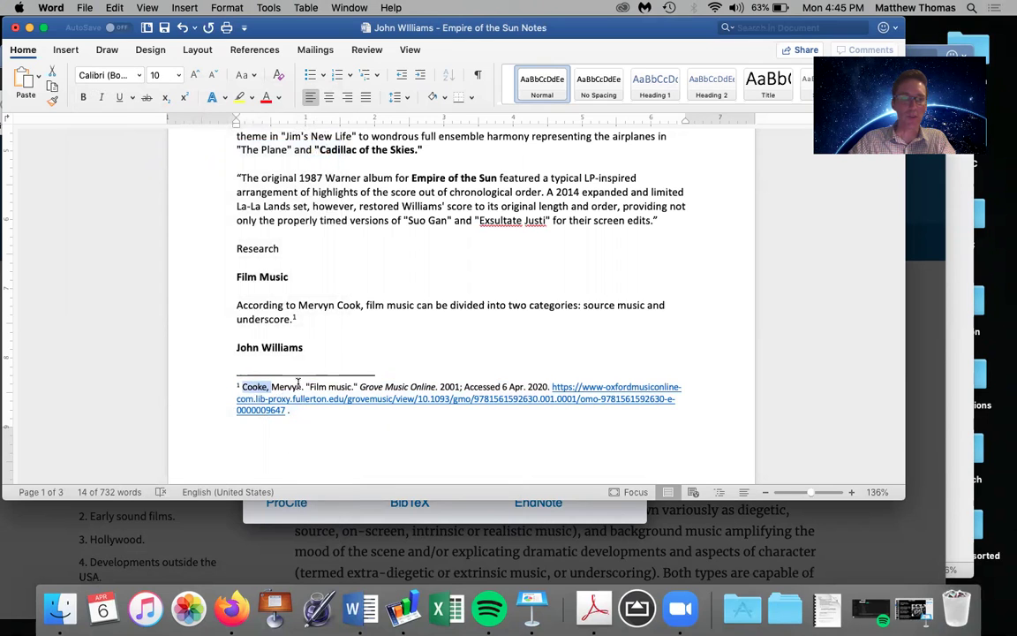
pyautogui.press('BackSpace')
pyautogui.click(276, 386)
pyautogui.press('BackSpace')
pyautogui.write('Cooke,')
pyautogui.press('BackSpace')
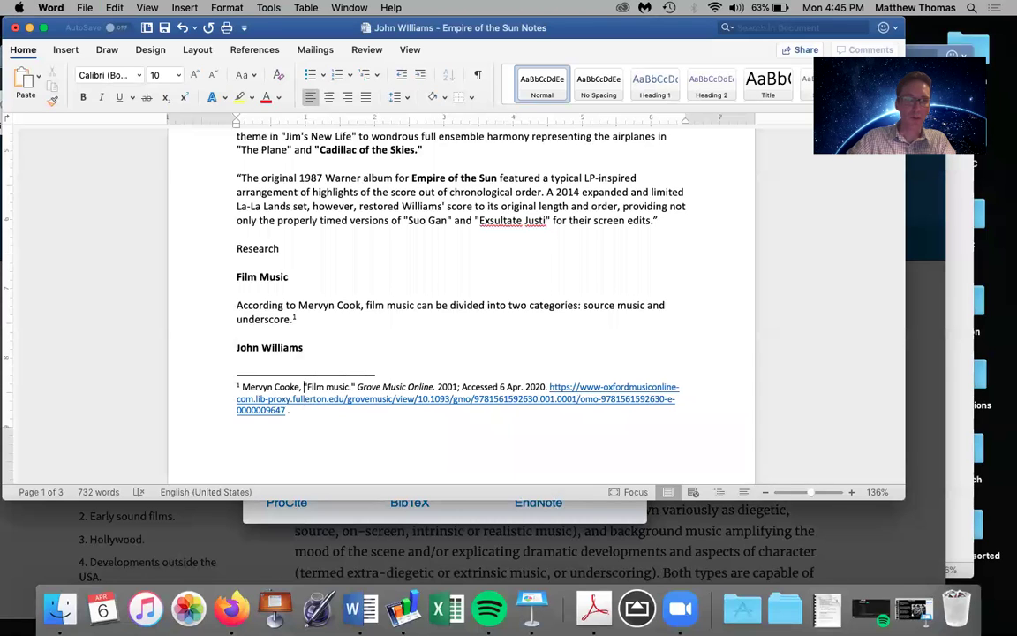
# Step: Replace the periods after the article title, Grove Music Online and the access date in the footnote with commas
pyautogui.press('BackSpace')
pyautogui.write(',')
pyautogui.click(436, 386)
pyautogui.press('BackSpace')
pyautogui.write(',')
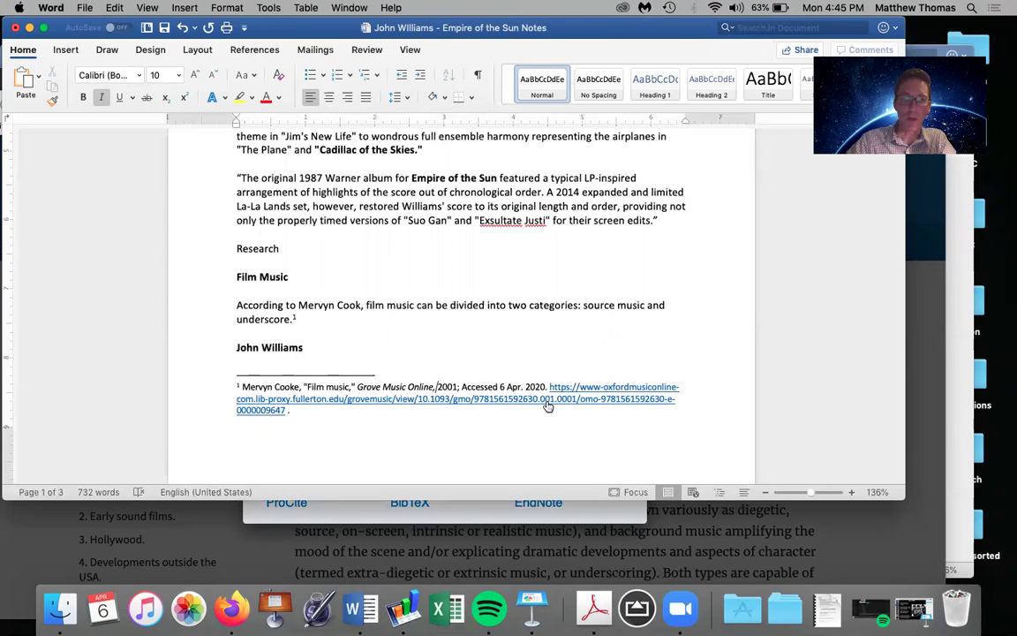
pyautogui.click(547, 386)
pyautogui.press('BackSpace')
pyautogui.write(',')
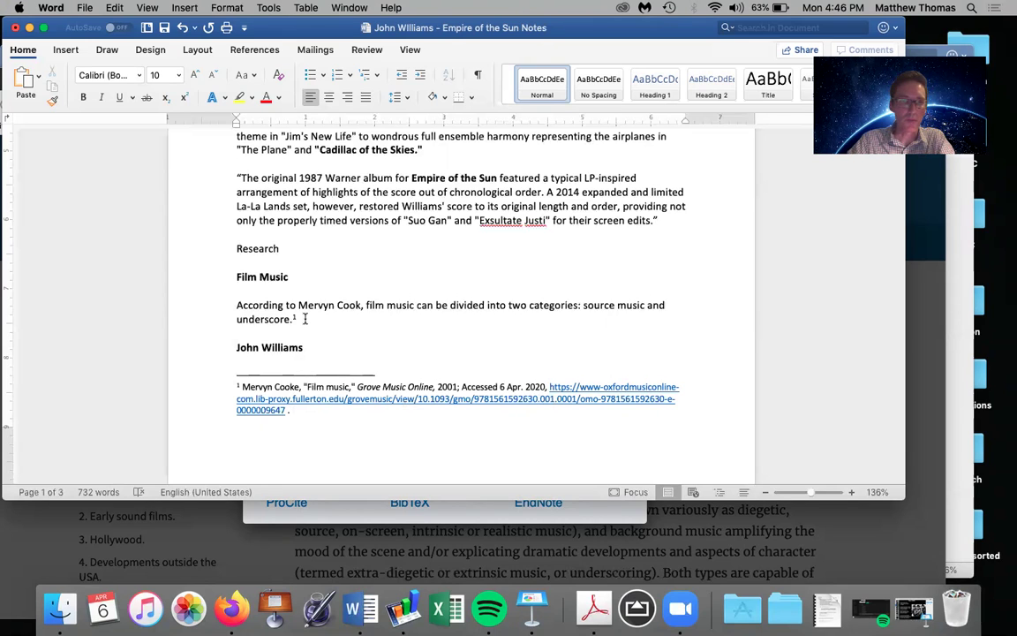
# Step: Switch to Firefox, close the "Film music" citation preview, and return to the notes in Word
pyautogui.click(804, 554)
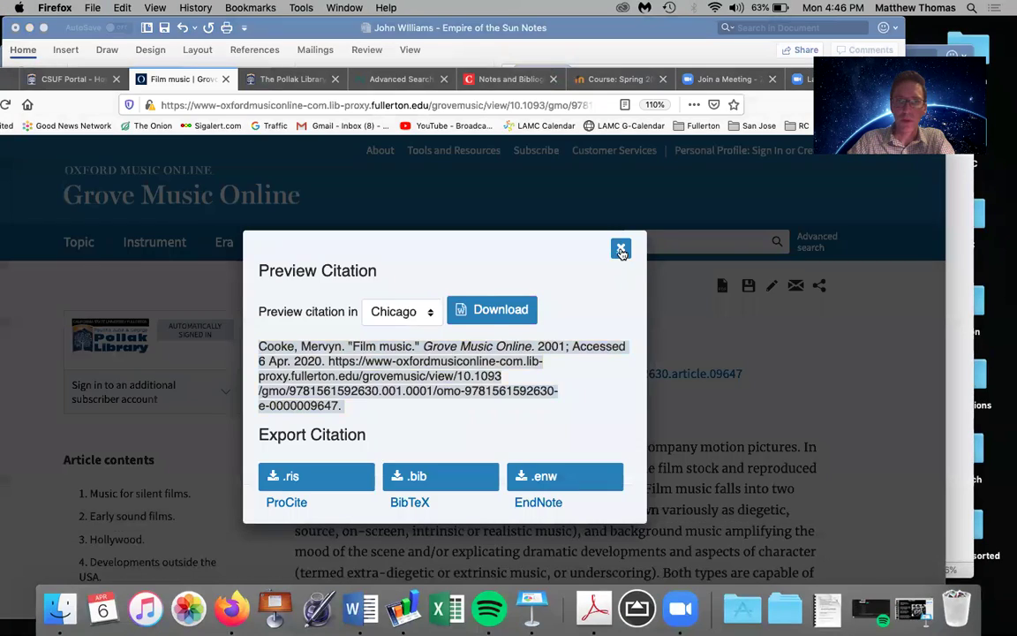
pyautogui.click(620, 247)
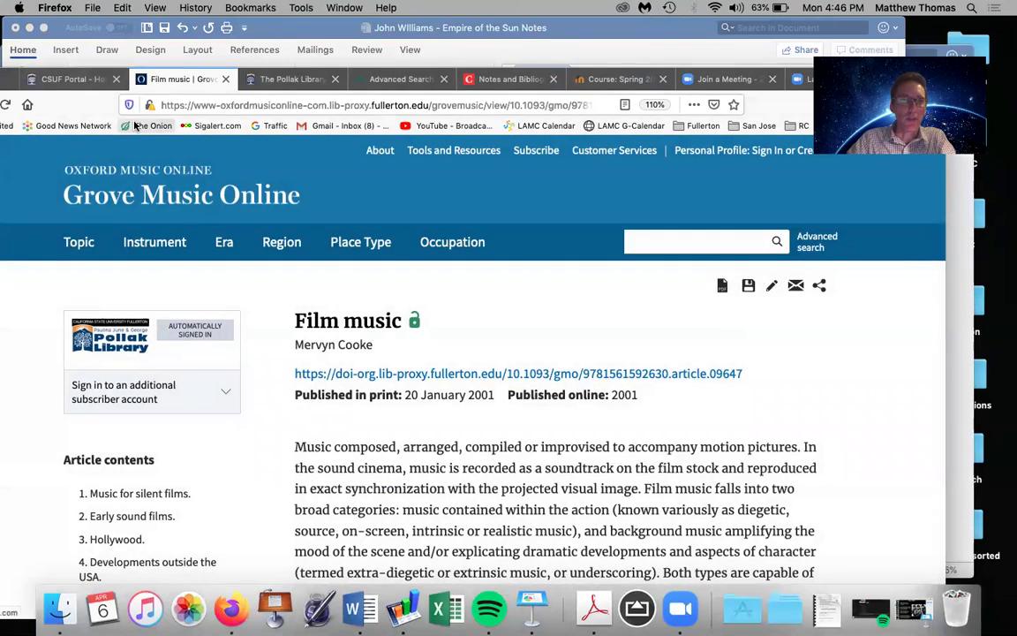
pyautogui.click(270, 28)
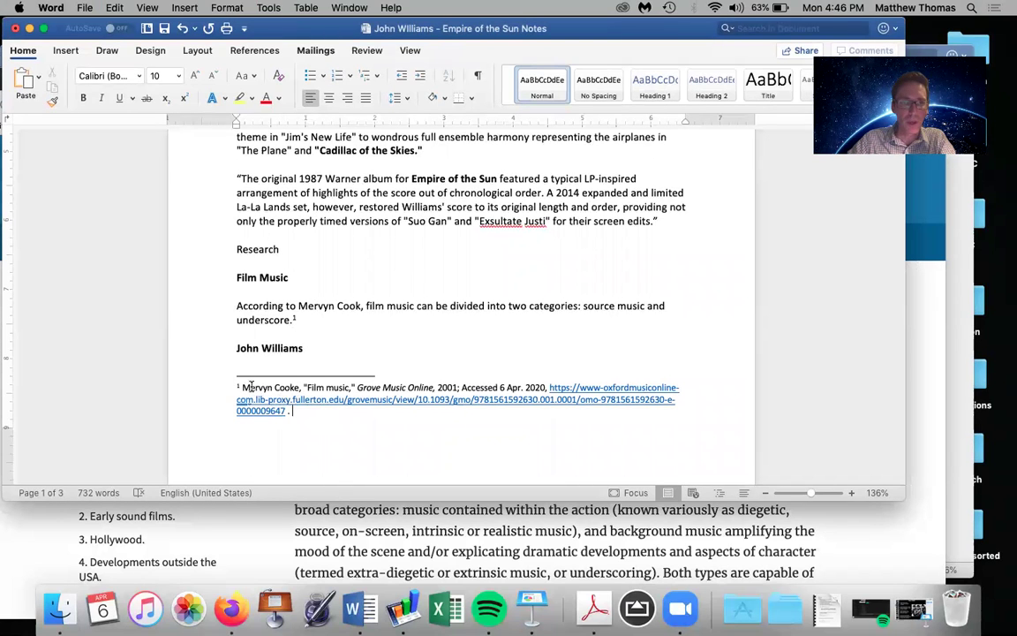
# Step: Look through the John Williams notes, the footnotes on the second page and the bibliography entries
pyautogui.scroll(-3, 267, 389)
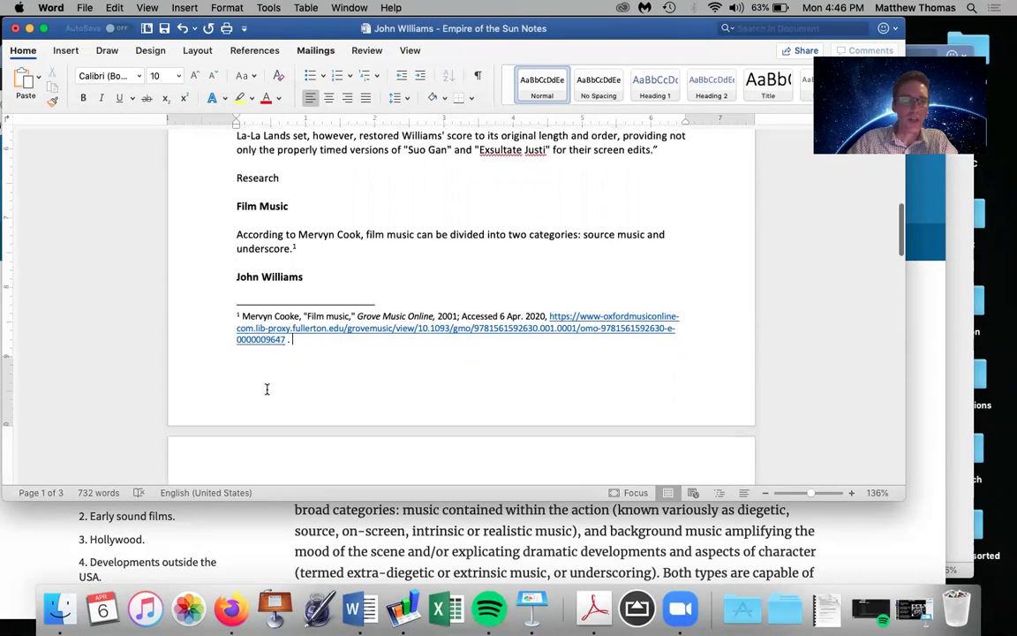
pyautogui.scroll(-5, 267, 388)
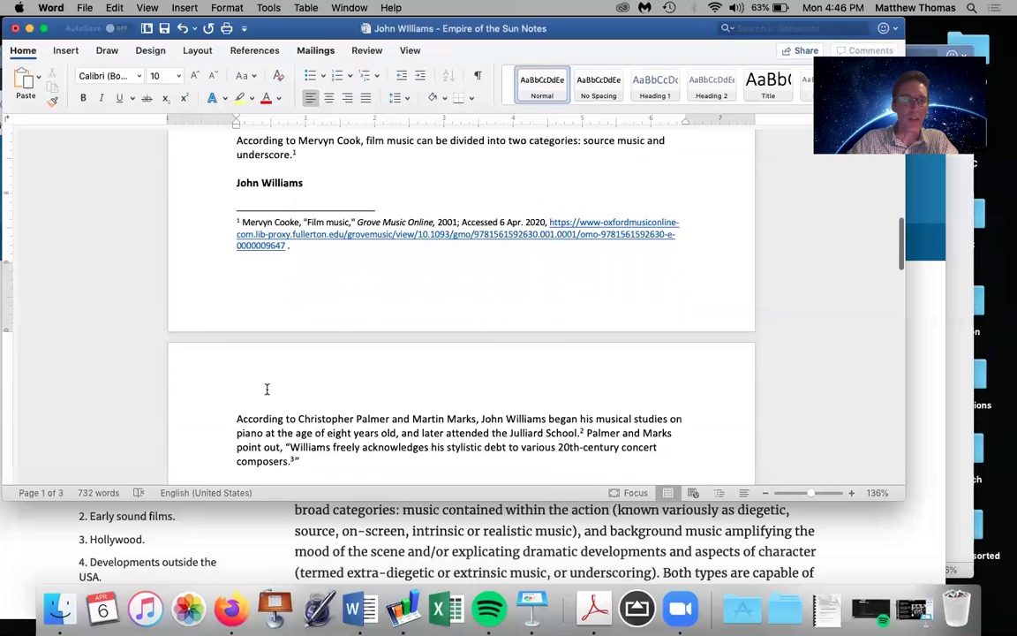
pyautogui.scroll(3, 267, 388)
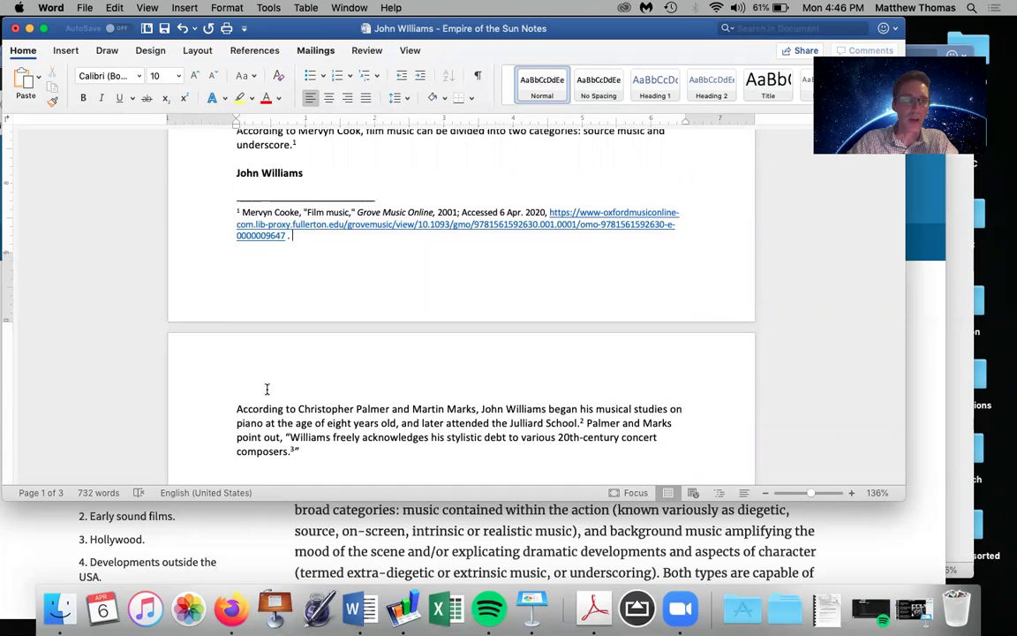
pyautogui.scroll(3, 266, 389)
pyautogui.scroll(-3, 267, 388)
pyautogui.scroll(3, 267, 389)
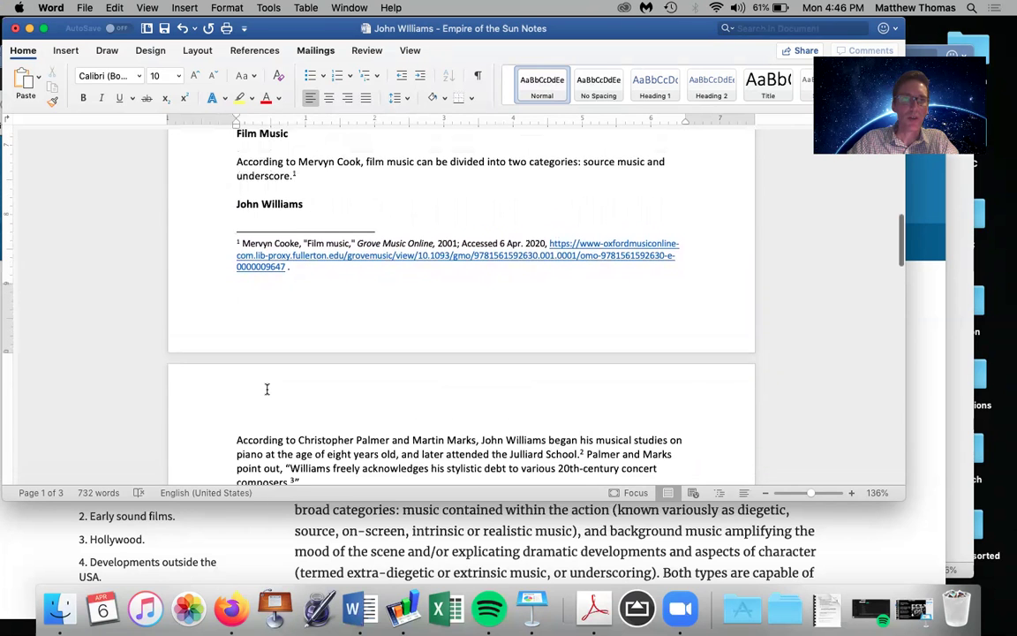
pyautogui.scroll(-5, 267, 388)
pyautogui.scroll(1, 267, 390)
pyautogui.scroll(-2, 324, 302)
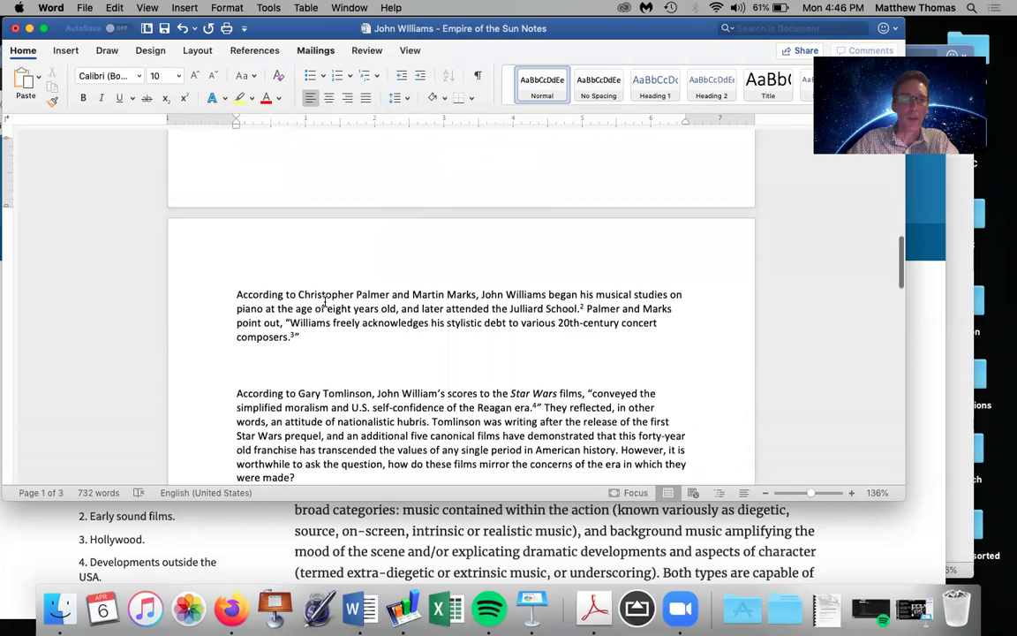
pyautogui.scroll(3, 318, 313)
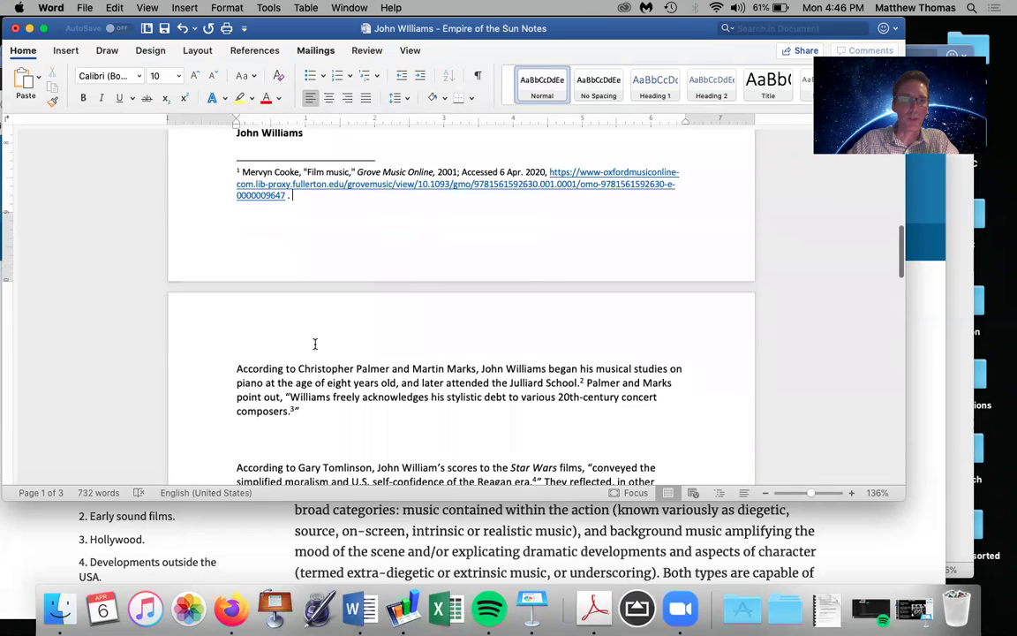
pyautogui.scroll(-20, 296, 422)
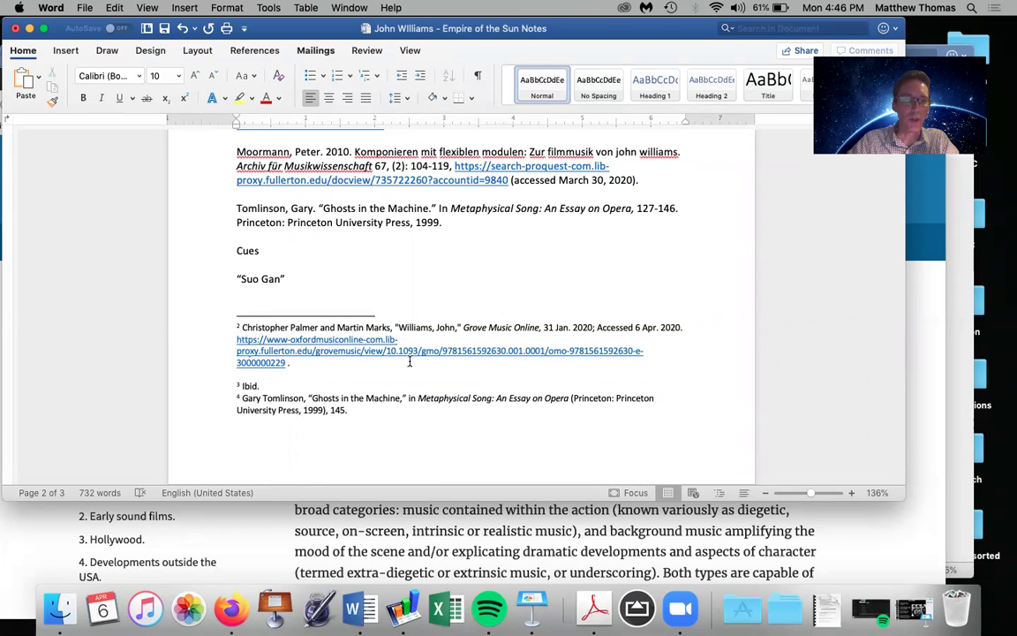
pyautogui.scroll(-15, 409, 360)
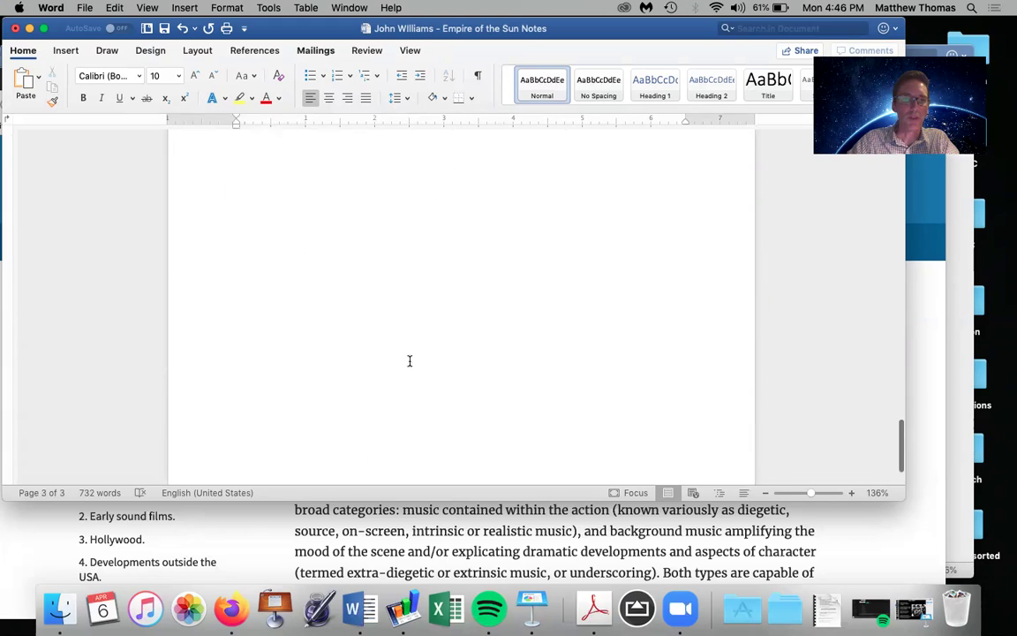
pyautogui.scroll(10, 409, 360)
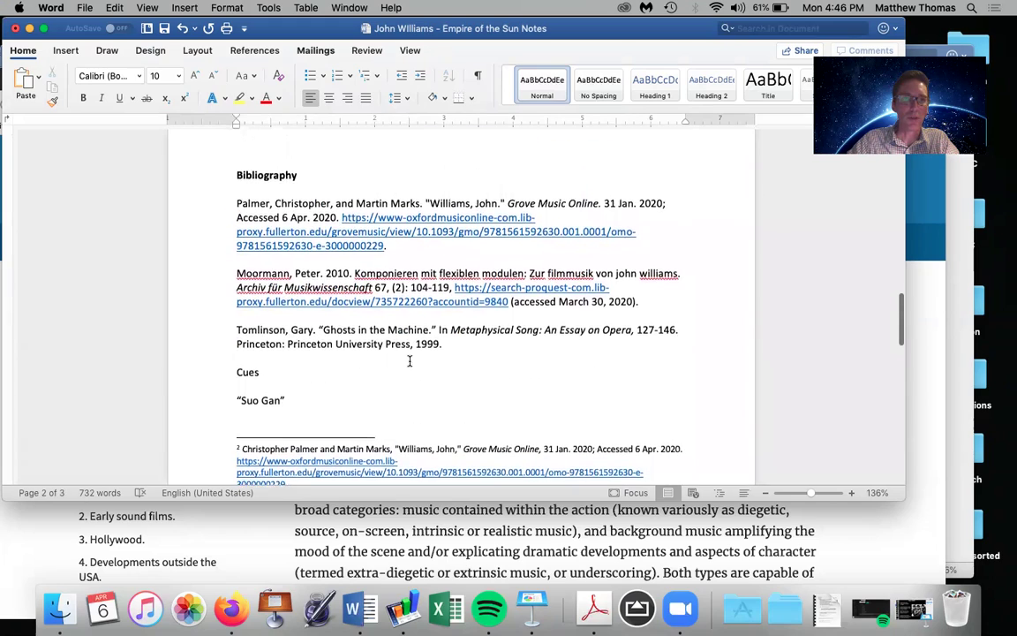
pyautogui.scroll(3, 410, 359)
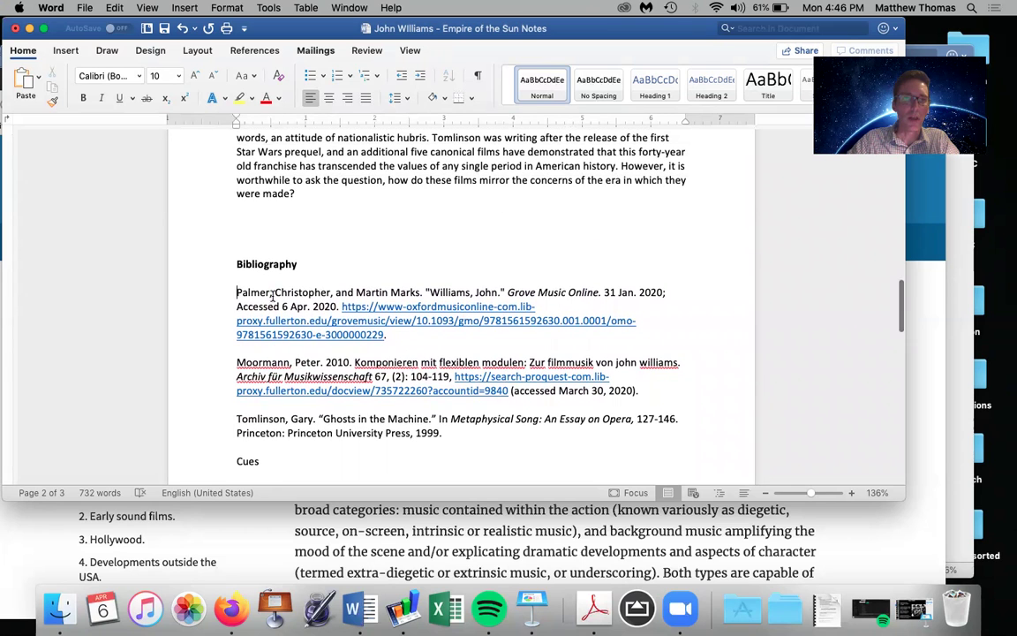
# Step: Move the "Williams, John" entry between the Archiv für Musikwissenschaft and "Ghosts in the Machine" entries, and remove the extra blank line under Bibliography
pyautogui.moveTo(273, 296); pyautogui.dragTo(397, 337)
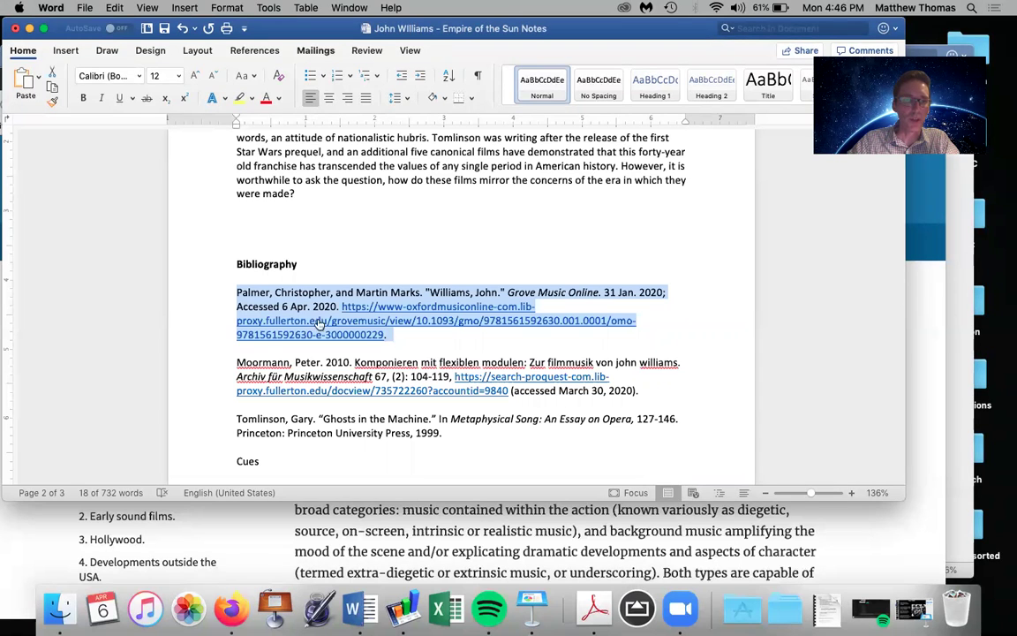
pyautogui.click(243, 305)
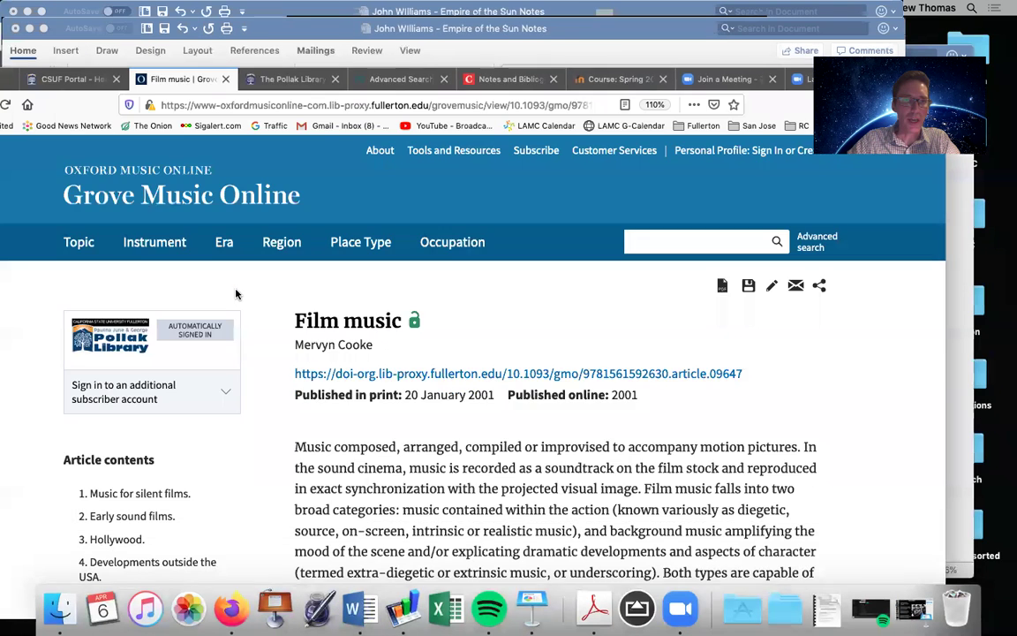
pyautogui.click(273, 30)
pyautogui.moveTo(236, 292); pyautogui.dragTo(585, 334)
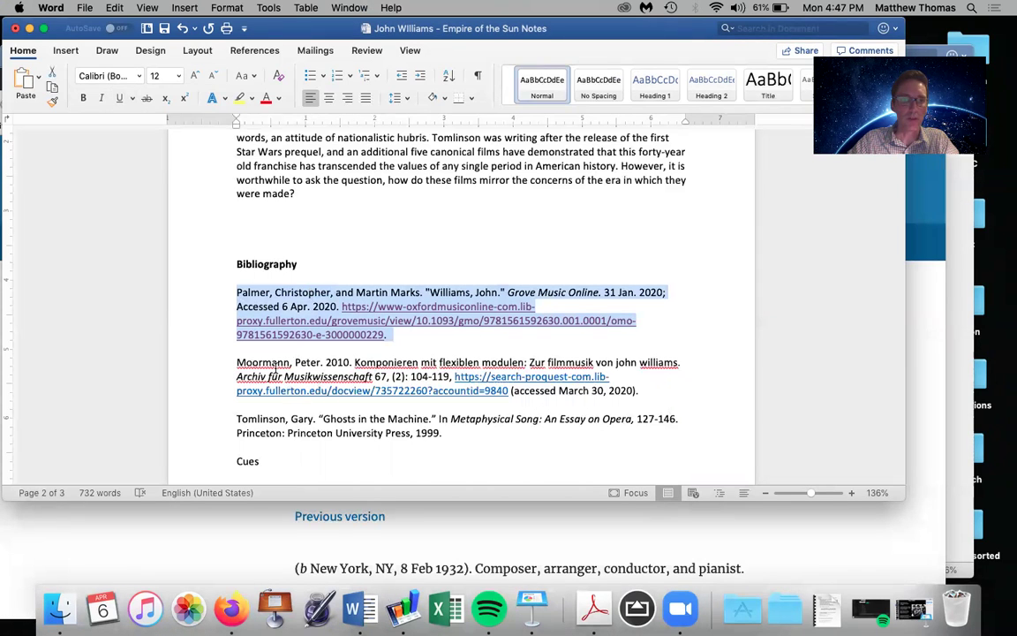
pyautogui.press('super+x')
pyautogui.press('Return')
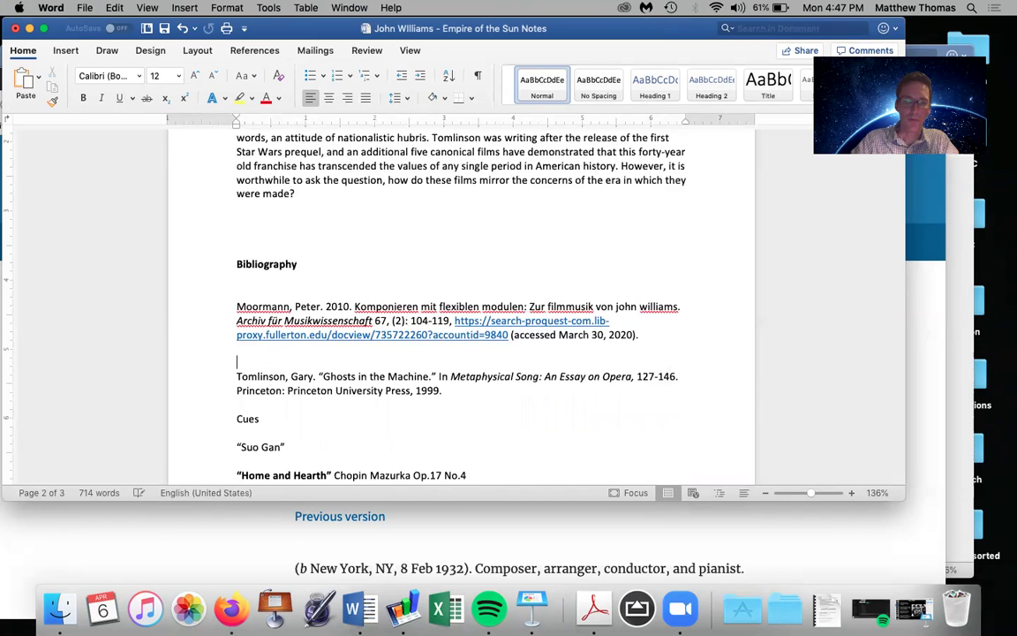
pyautogui.press('super+v')
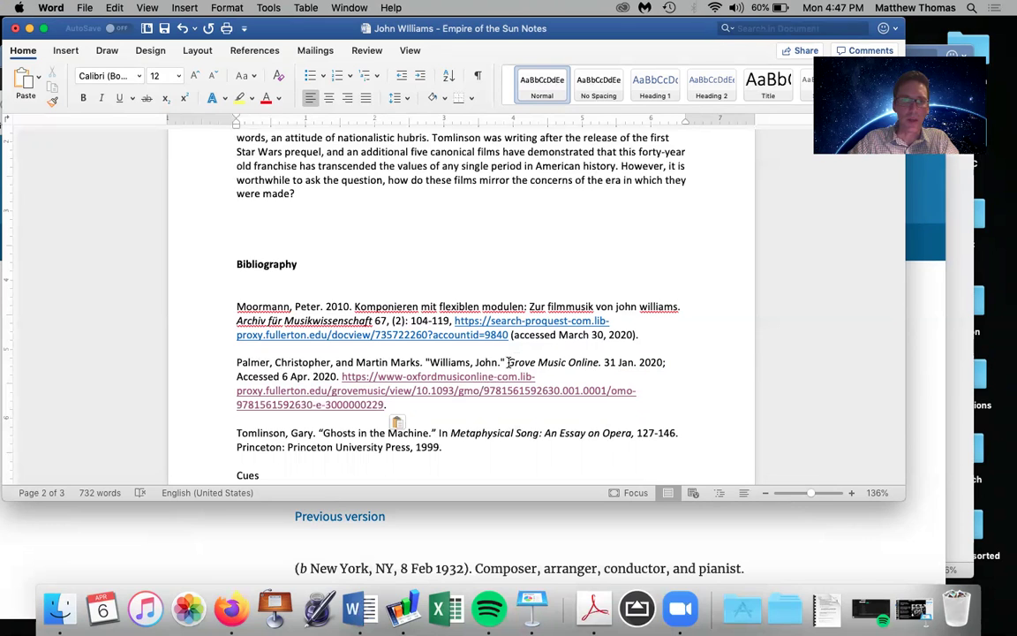
pyautogui.moveTo(450, 443); pyautogui.dragTo(254, 289)
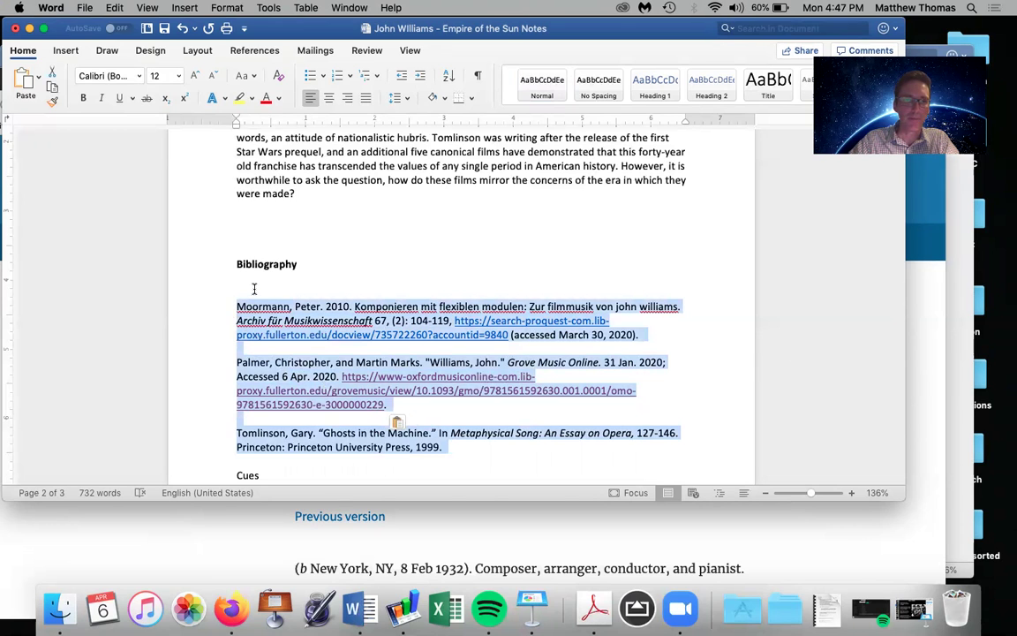
pyautogui.click(254, 289)
pyautogui.press('BackSpace')
# Step: Give the three bibliography entries a hanging indent of 0.5 inch, with their first lines at the page margin
pyautogui.moveTo(449, 440); pyautogui.dragTo(216, 292)
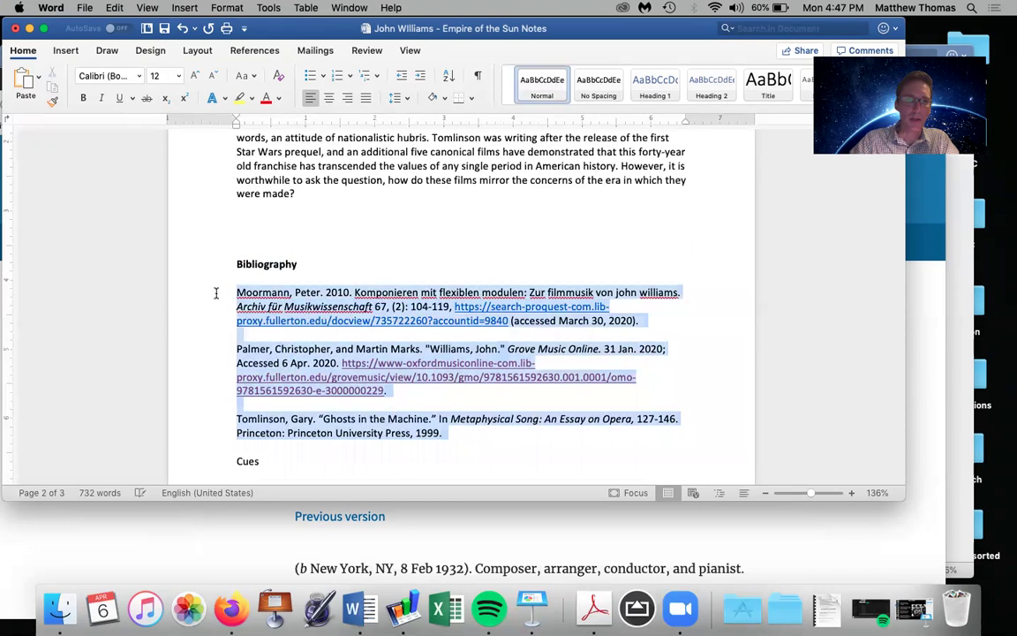
pyautogui.moveTo(237, 128)
pyautogui.mouseDown()
pyautogui.moveTo(214, 122)
pyautogui.moveTo(272, 127)
pyautogui.mouseUp()
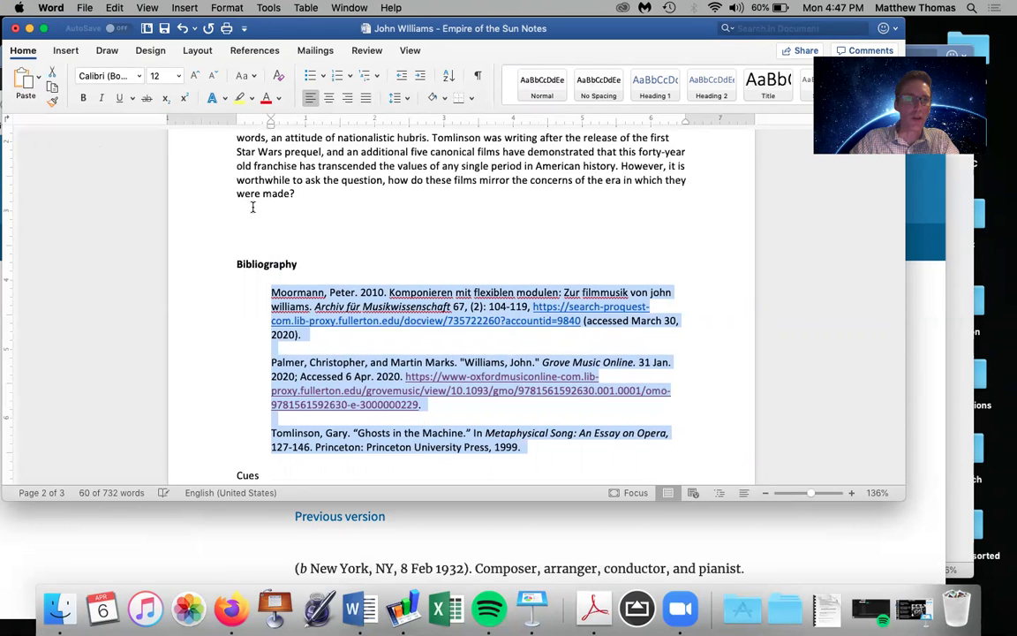
pyautogui.scroll(1, 252, 206)
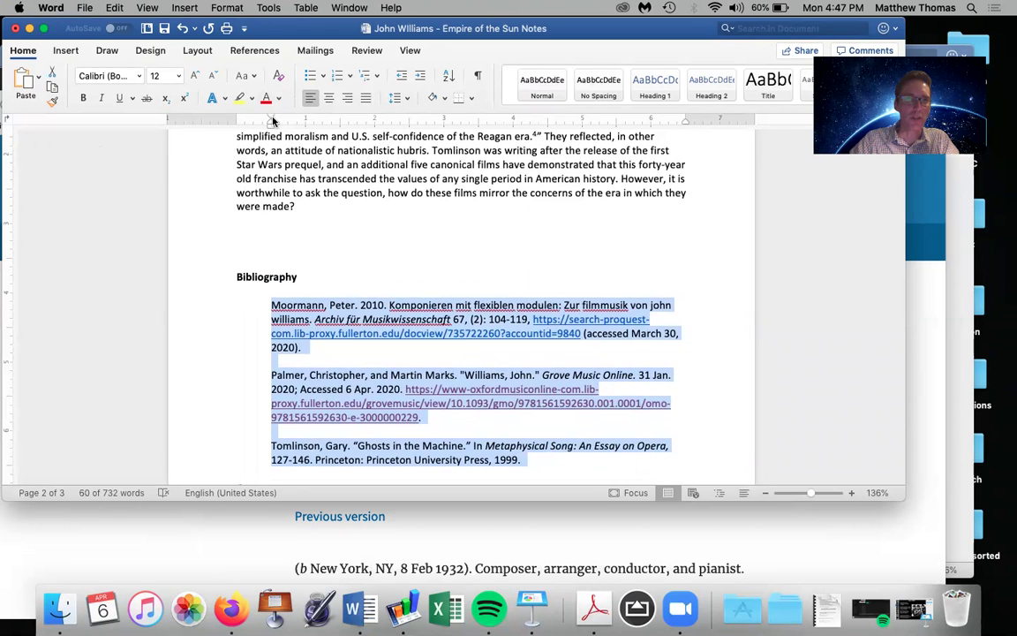
pyautogui.moveTo(273, 119); pyautogui.dragTo(237, 120)
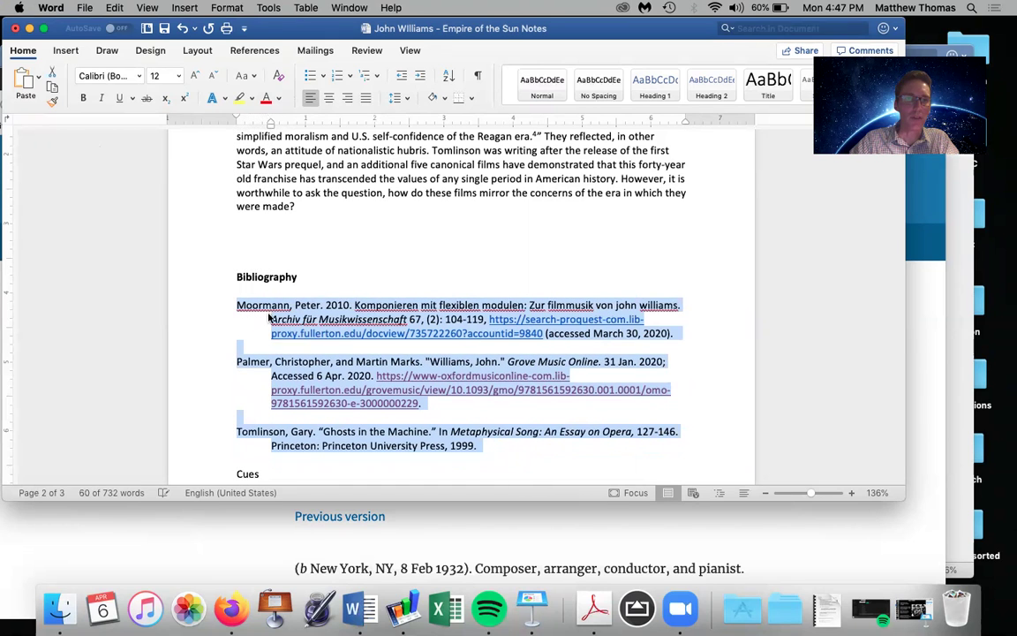
pyautogui.click(239, 263)
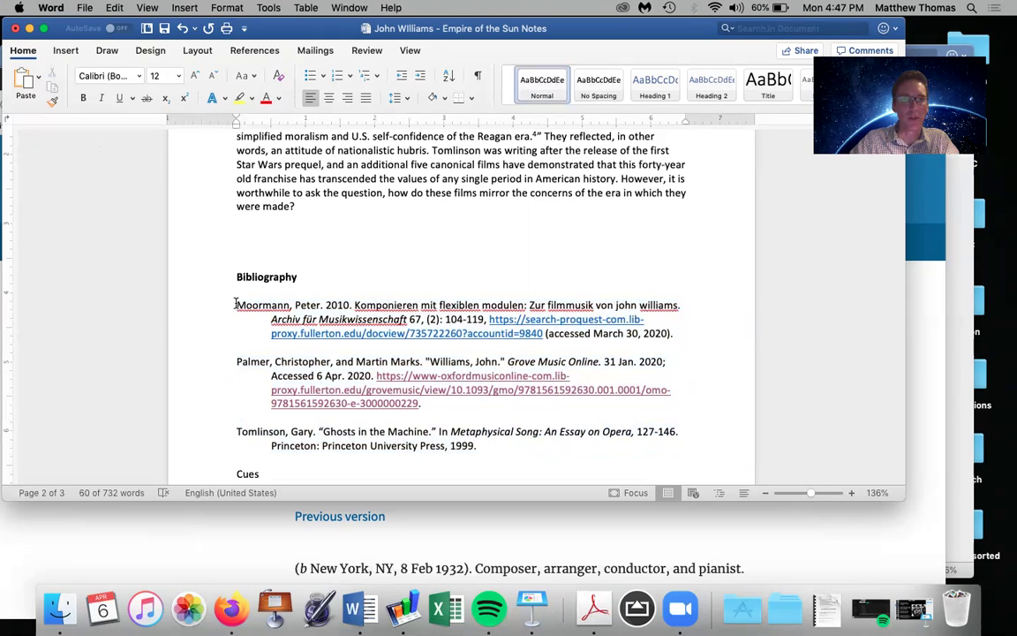
pyautogui.click(274, 326)
pyautogui.click(238, 305)
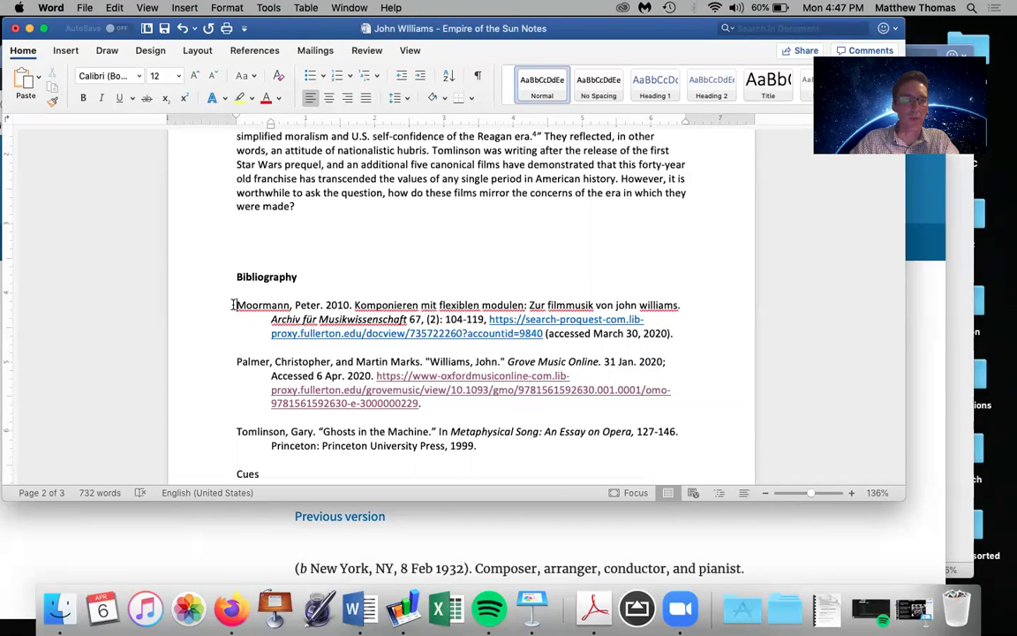
pyautogui.moveTo(233, 305); pyautogui.dragTo(477, 445)
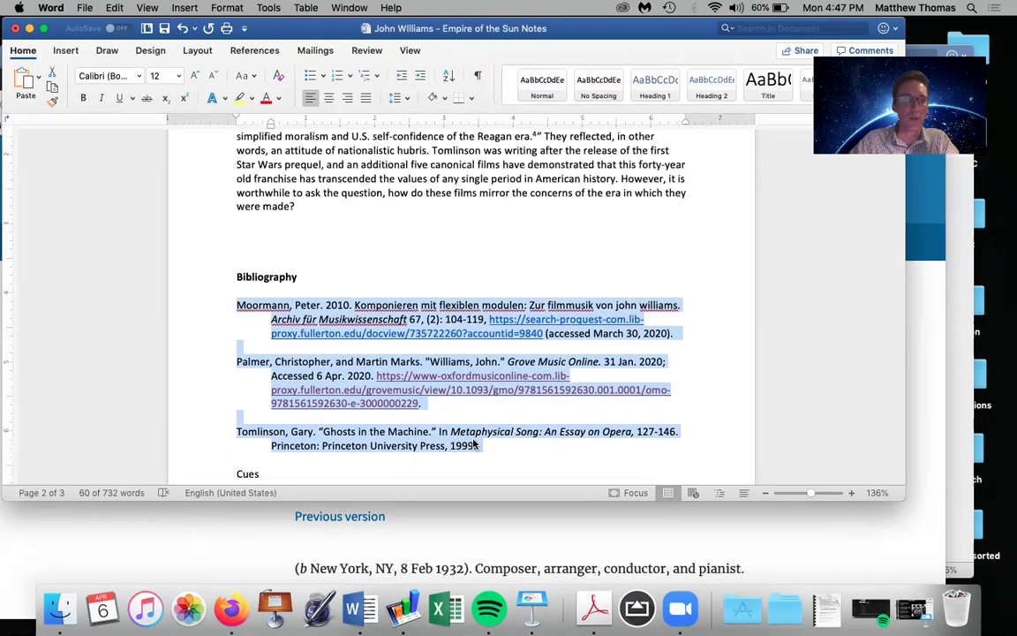
pyautogui.click(351, 278)
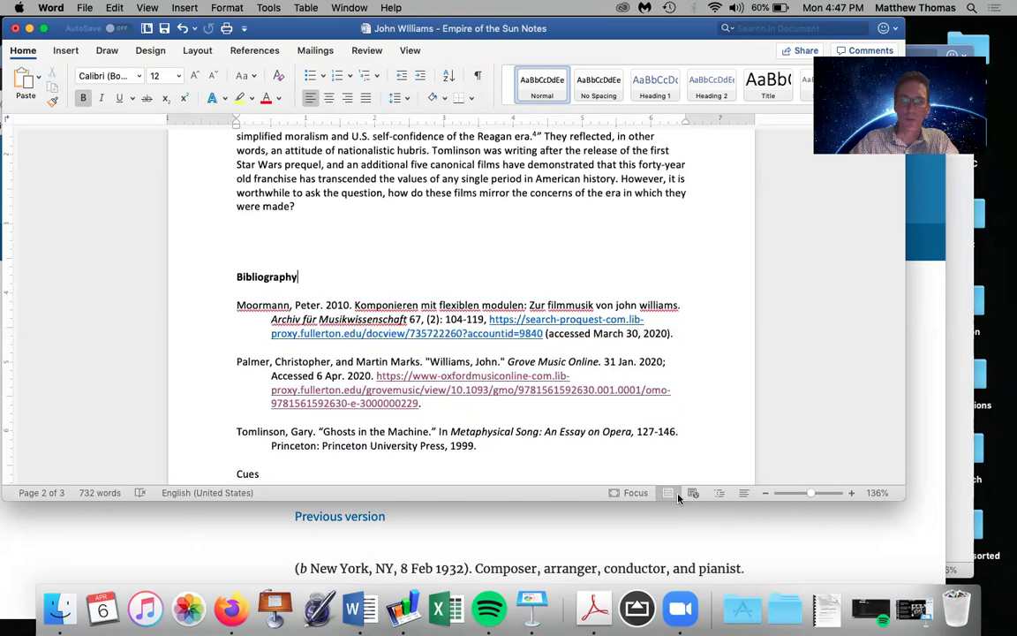
# Step: Switch to Firefox and find the Book examples in the Chicago Manual of Style notes and bibliography sample citations
pyautogui.click(756, 517)
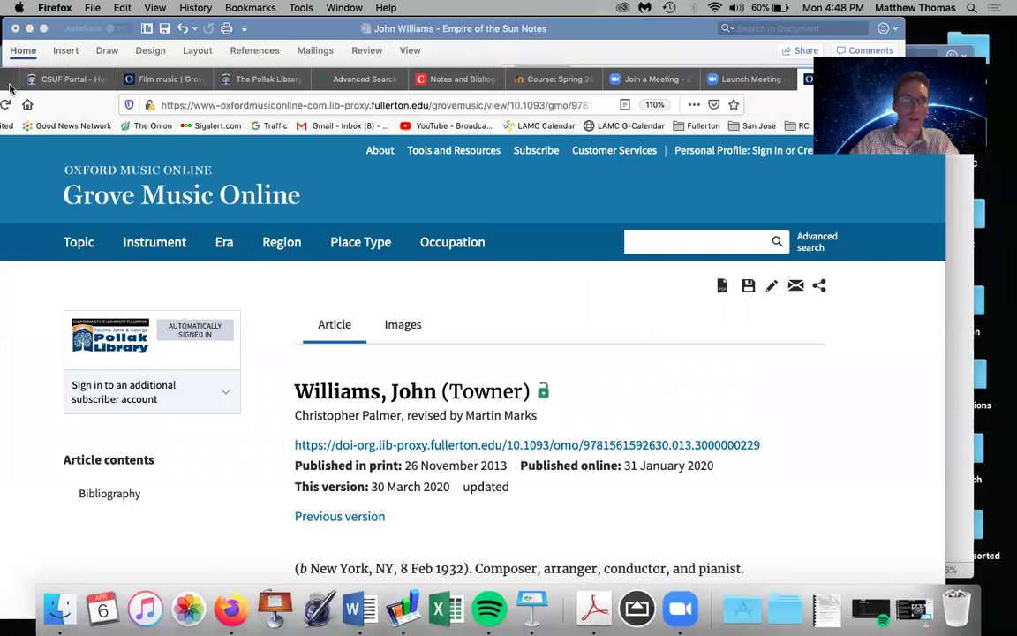
pyautogui.moveTo(12, 79); pyautogui.dragTo(3, 186)
pyautogui.click(449, 187)
pyautogui.moveTo(918, 187); pyautogui.dragTo(1001, 132)
pyautogui.scroll(10, 657, 338)
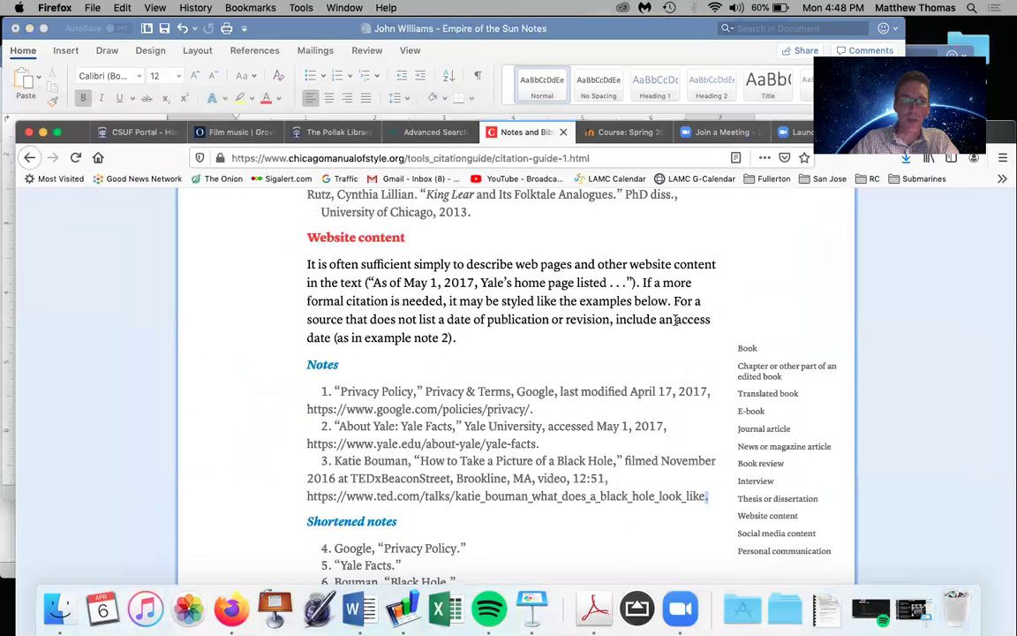
pyautogui.scroll(20, 658, 338)
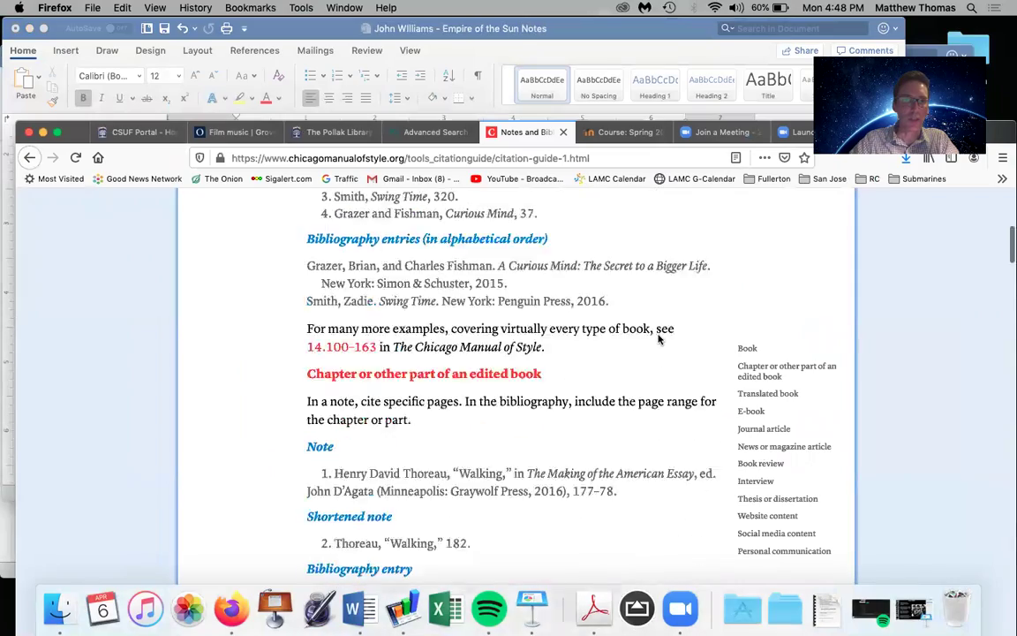
pyautogui.scroll(1, 658, 339)
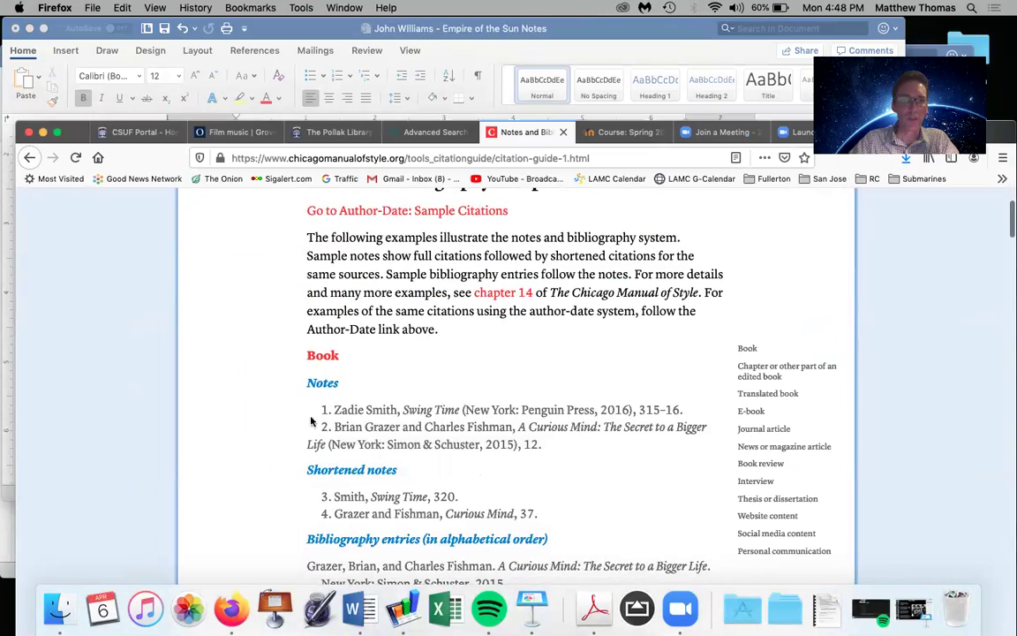
# Step: Highlight the sample note for Swing Time and its matching bibliography entry to compare the two citation formats
pyautogui.moveTo(335, 410); pyautogui.dragTo(685, 408)
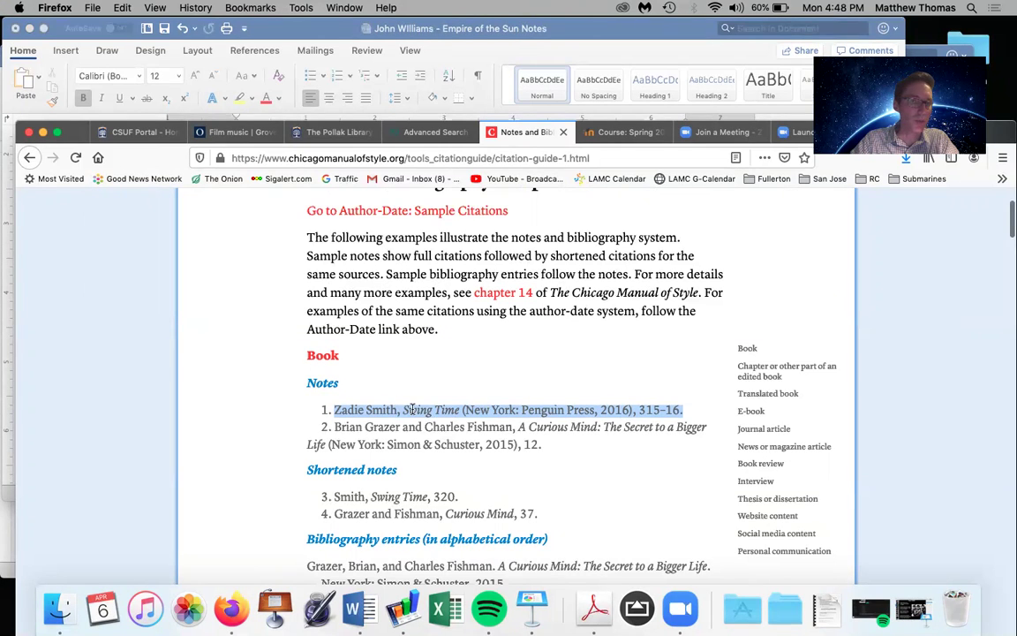
pyautogui.scroll(-3, 375, 482)
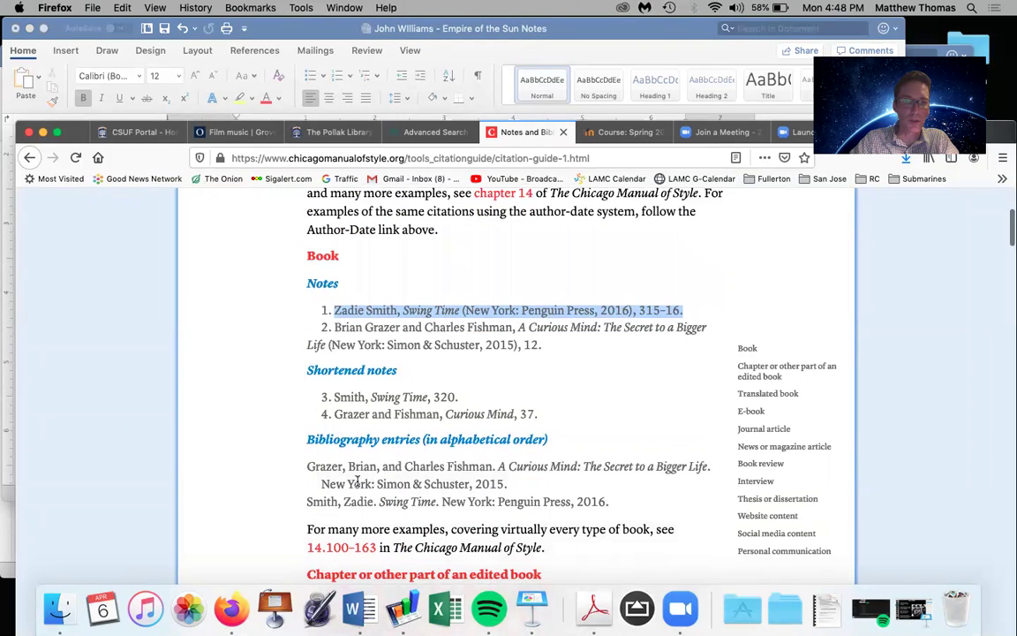
pyautogui.moveTo(308, 501); pyautogui.dragTo(404, 501)
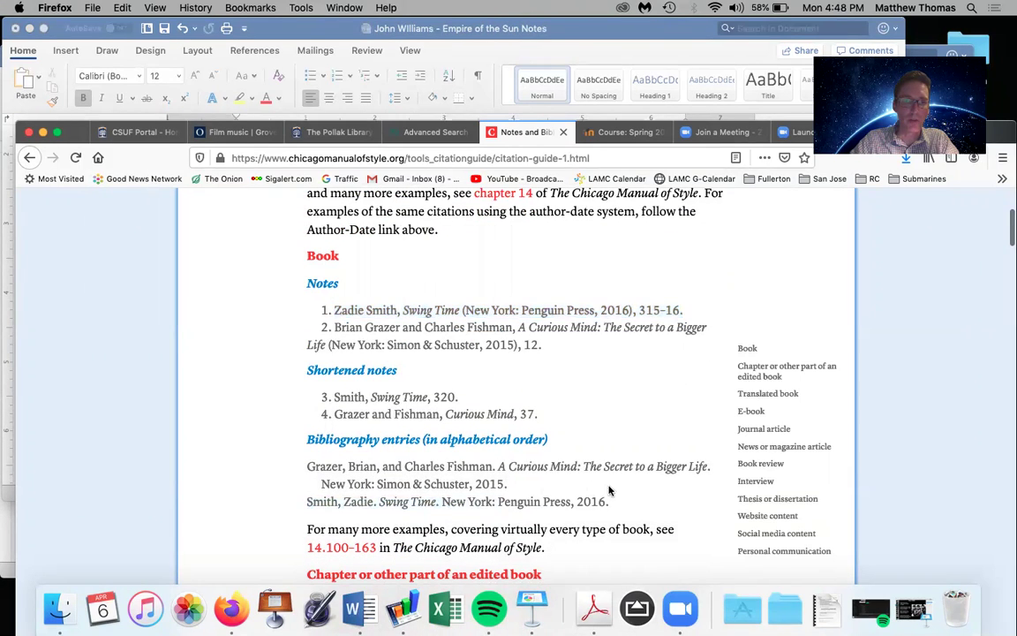
pyautogui.moveTo(308, 501); pyautogui.dragTo(613, 501)
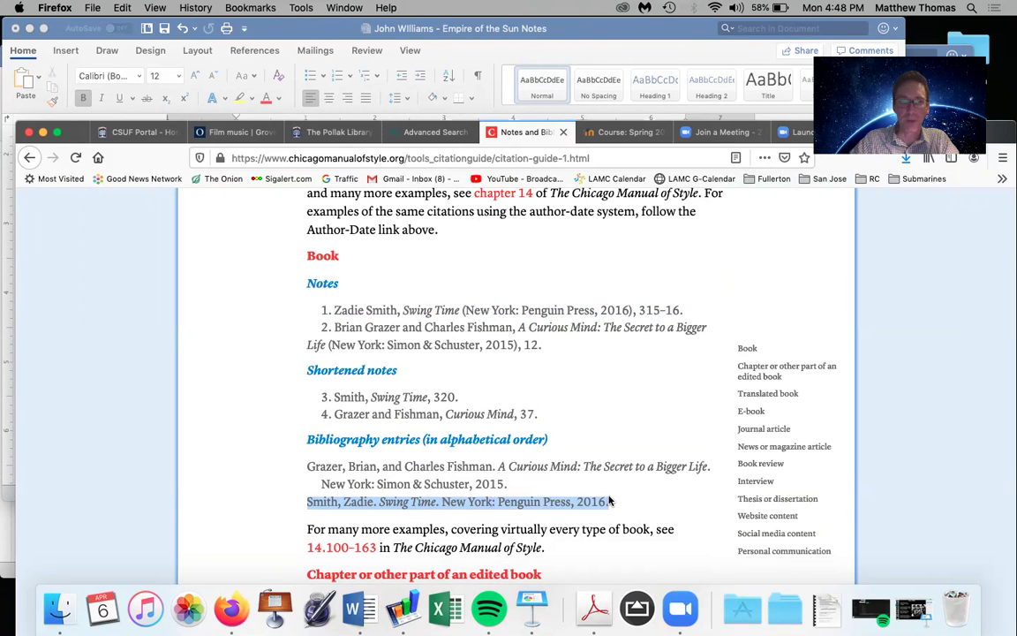
# Step: Switch to the notes in Word to view the finished bibliography, and return to the Chicago citation guide in Firefox
pyautogui.click(259, 33)
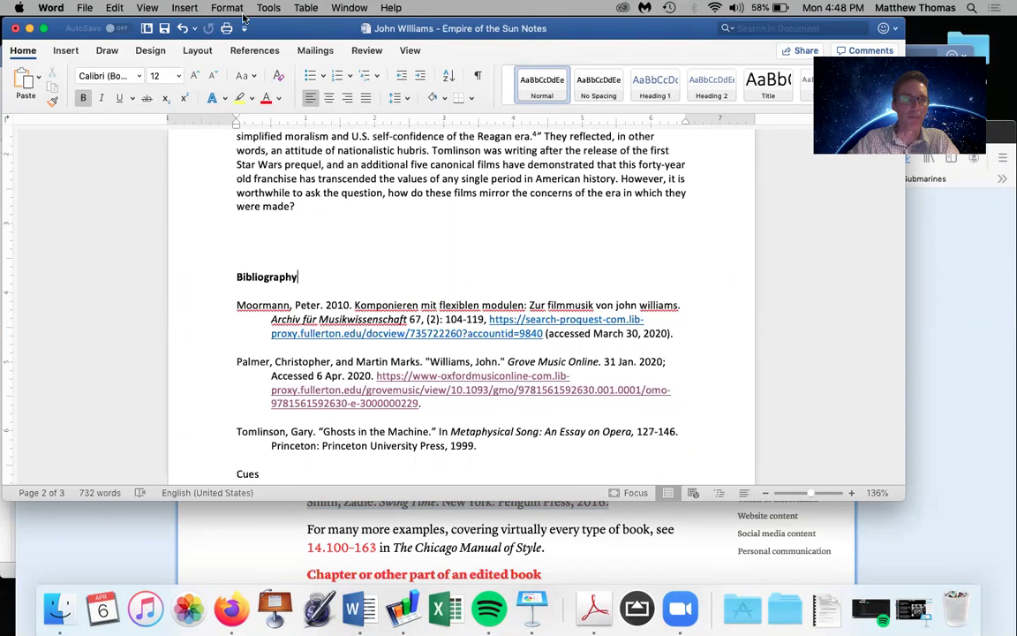
pyautogui.moveTo(264, 28); pyautogui.dragTo(278, 58)
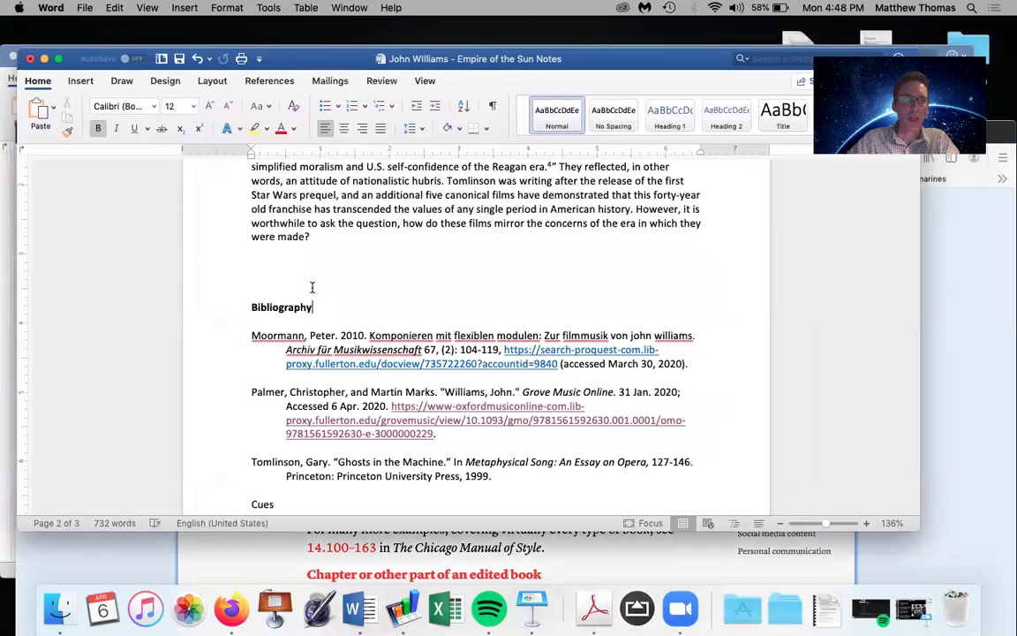
pyautogui.click(143, 541)
pyautogui.moveTo(67, 134); pyautogui.dragTo(54, 133)
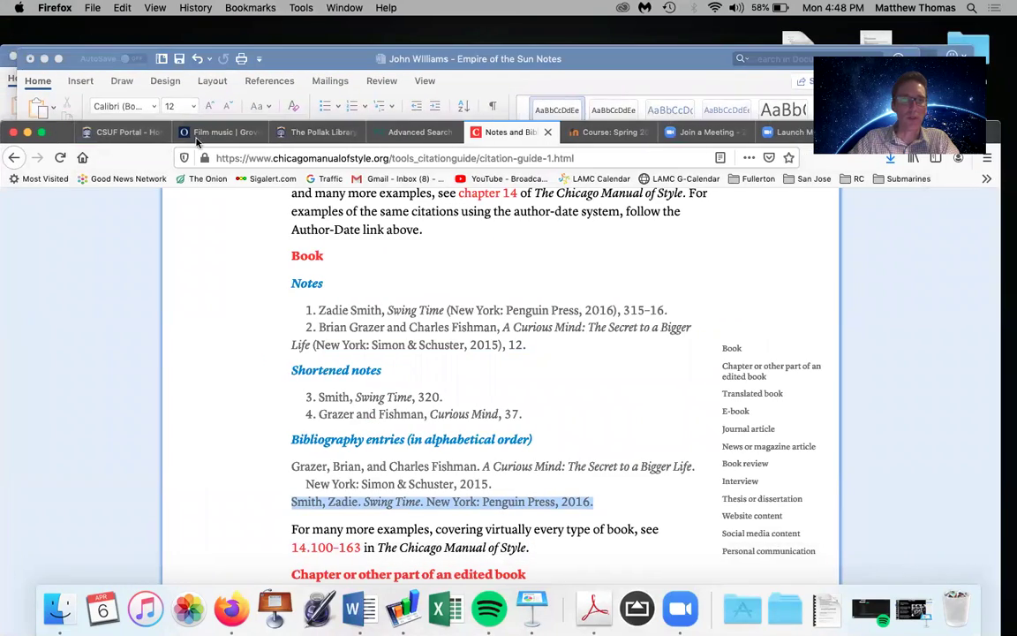
# Step: Close the Grove "Film music" article and open the Pollak Library site from the CSUF Portal
pyautogui.click(309, 132)
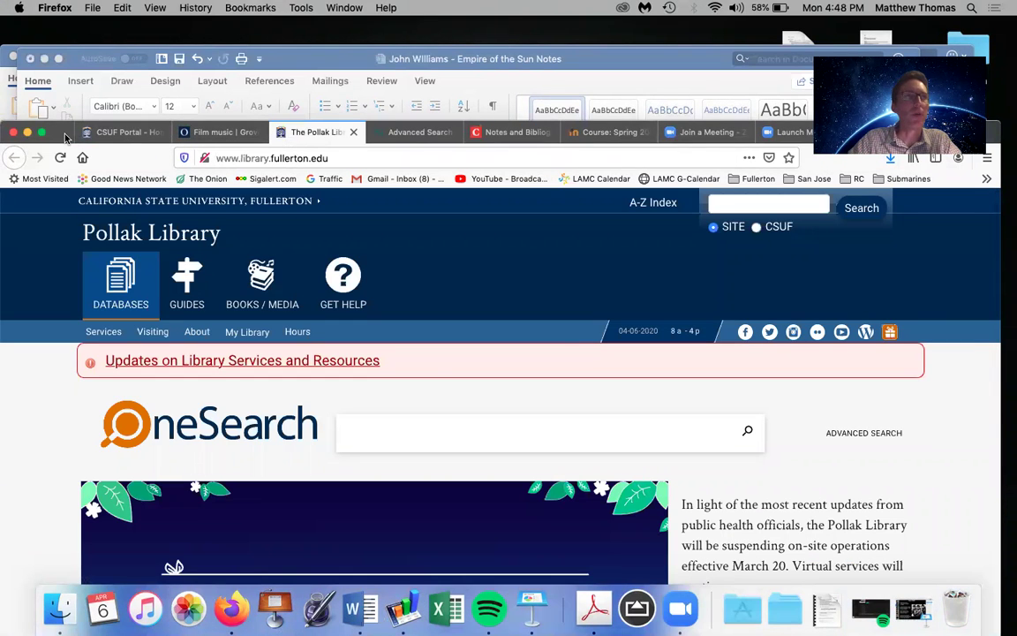
pyautogui.moveTo(66, 137); pyautogui.dragTo(81, 110)
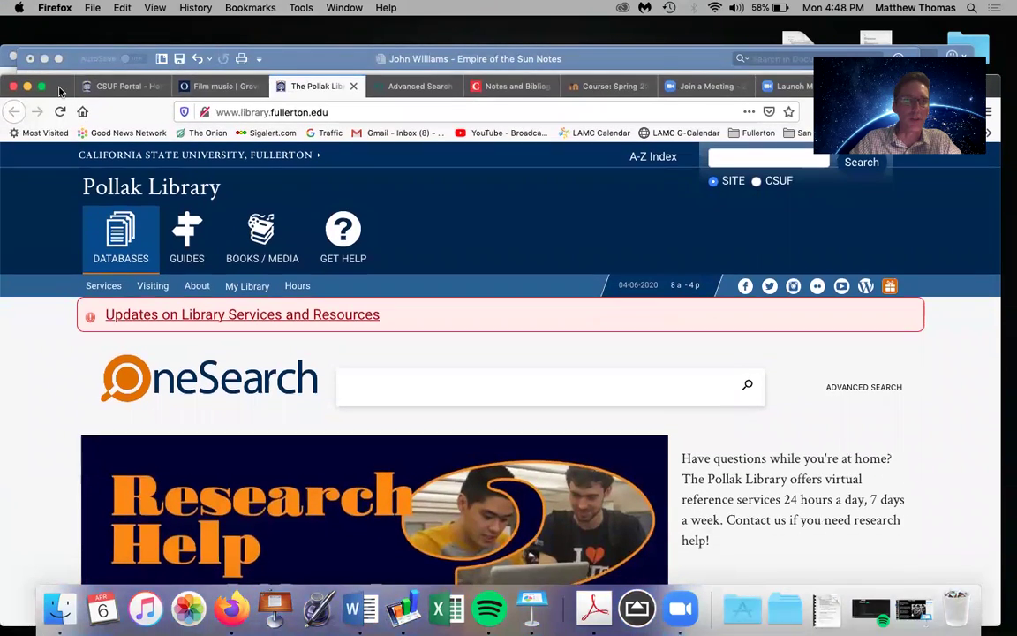
pyautogui.click(243, 86)
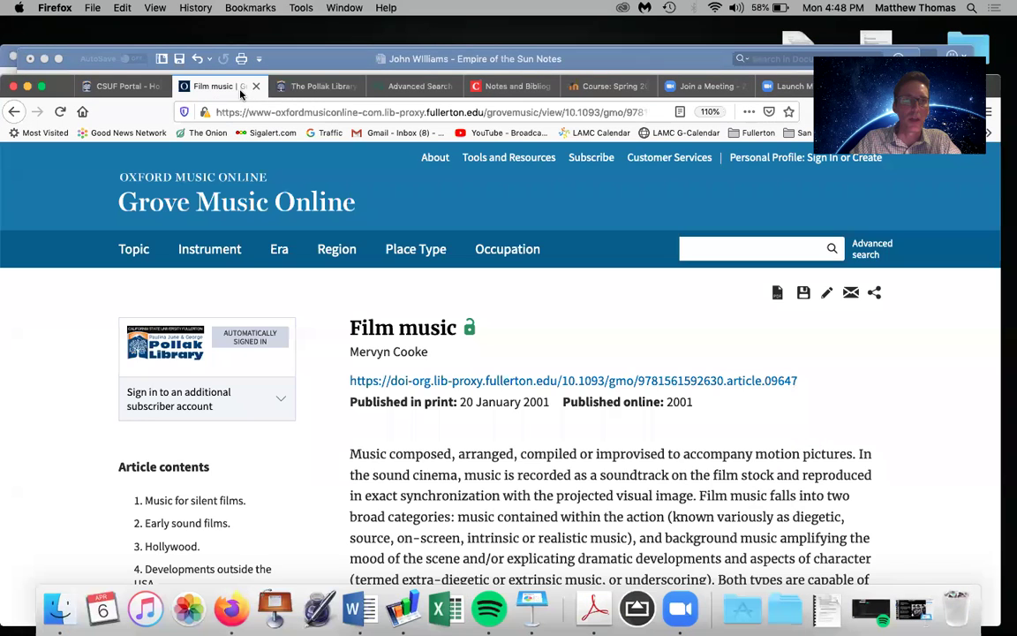
pyautogui.click(255, 86)
pyautogui.click(123, 85)
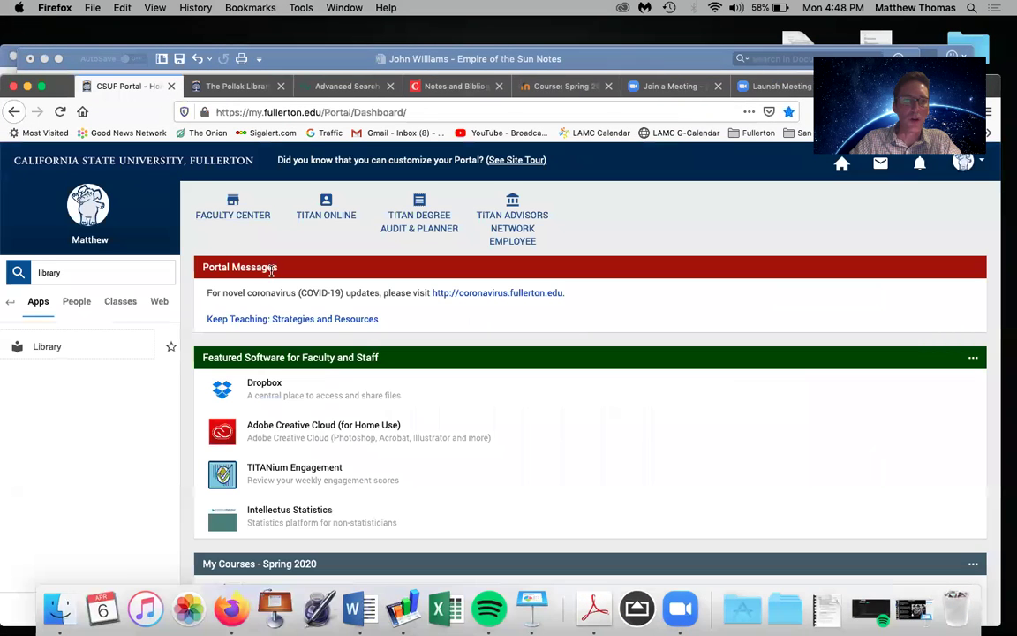
pyautogui.click(48, 347)
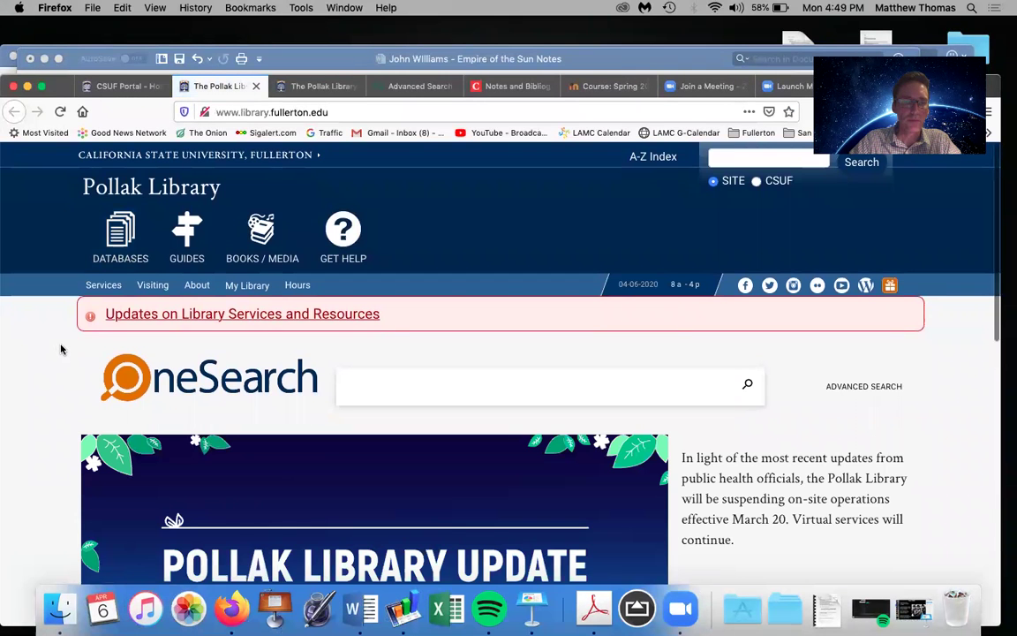
# Step: Open the Music Periodicals Database (ProQuest) from the library's list of Music databases
pyautogui.click(119, 243)
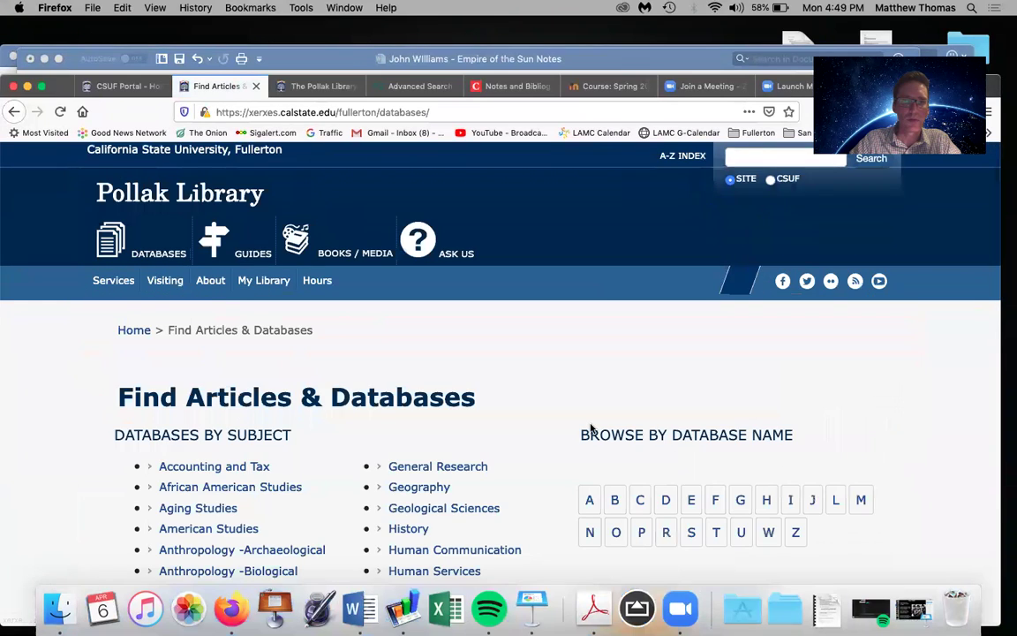
pyautogui.scroll(-5, 592, 428)
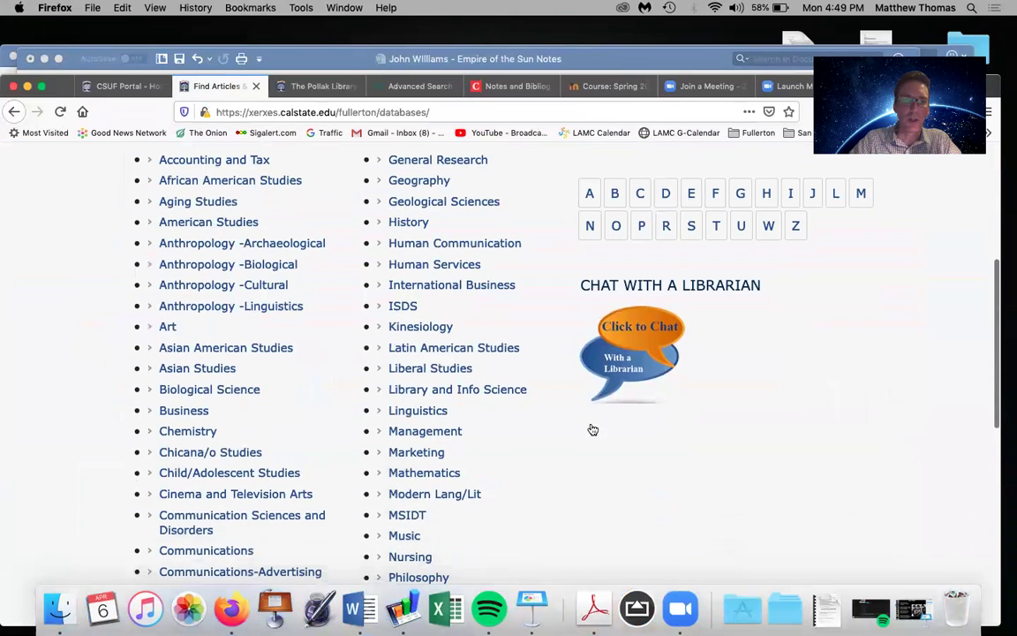
pyautogui.click(418, 536)
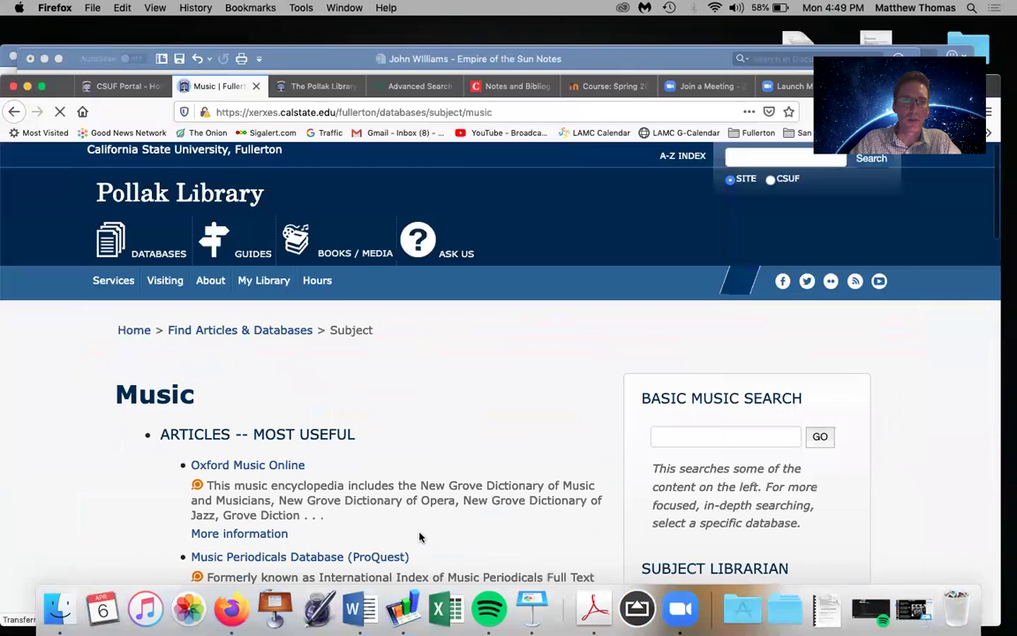
pyautogui.scroll(-3, 415, 536)
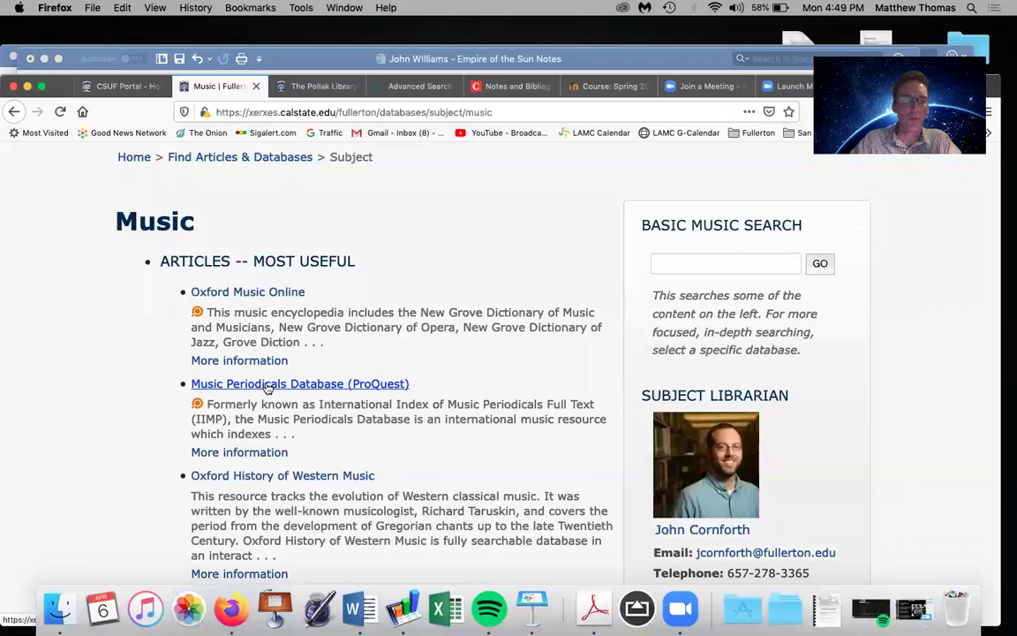
pyautogui.click(274, 384)
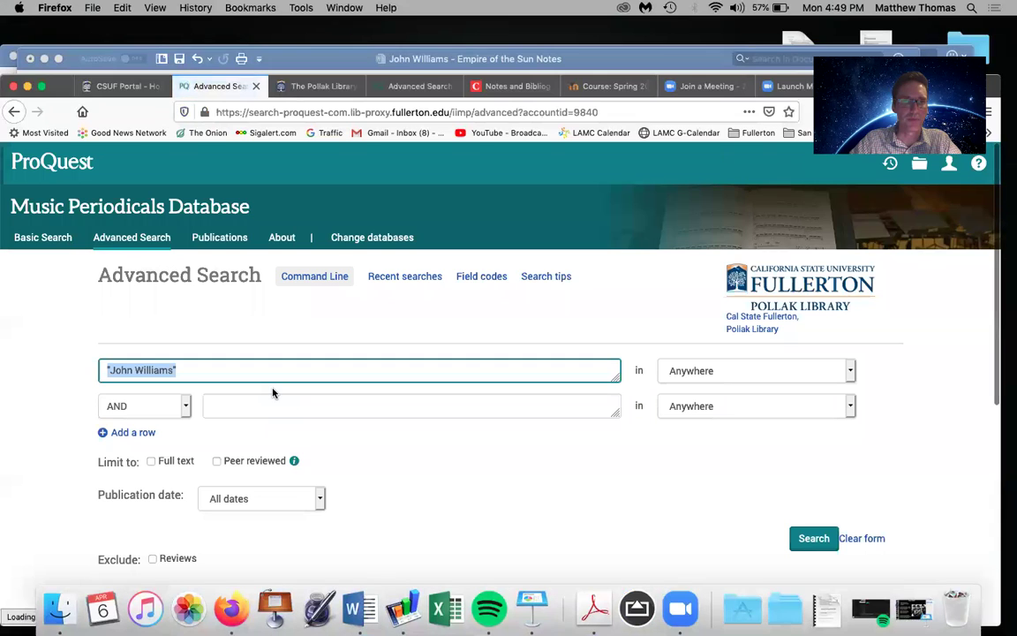
pyautogui.moveTo(66, 92); pyautogui.dragTo(64, 7)
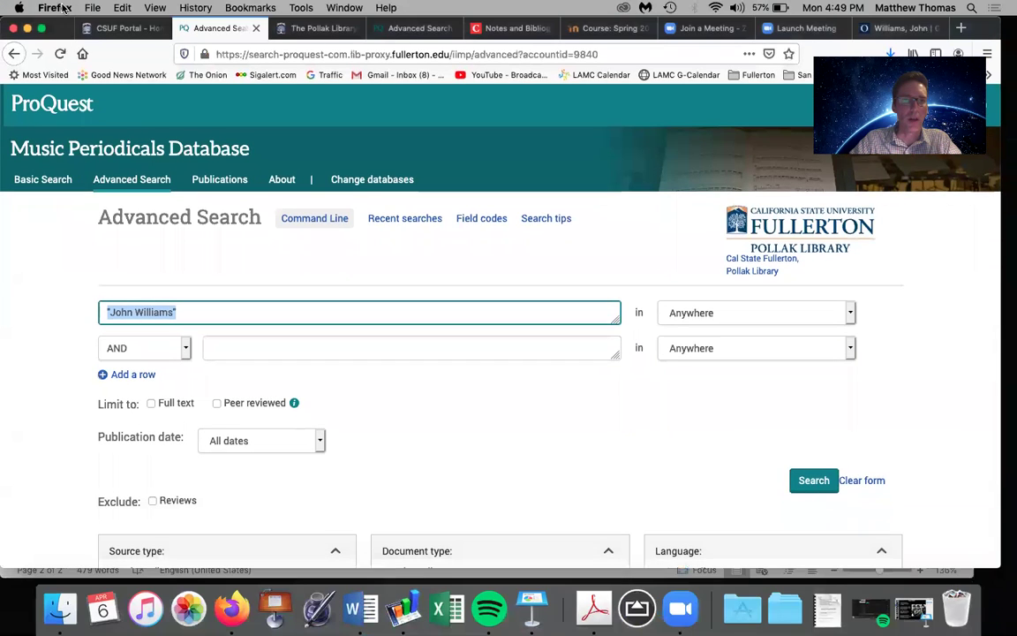
# Step: Search the Music Periodicals Database for "John Williams" in quotation marks, limiting the source type to Books
pyautogui.click(193, 314)
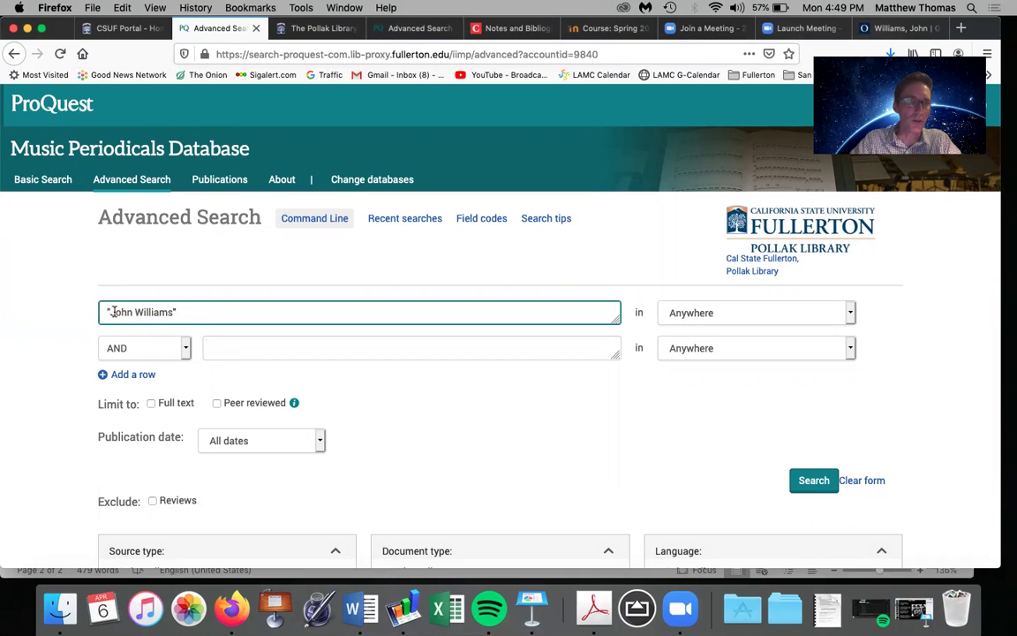
pyautogui.moveTo(110, 312); pyautogui.dragTo(194, 308)
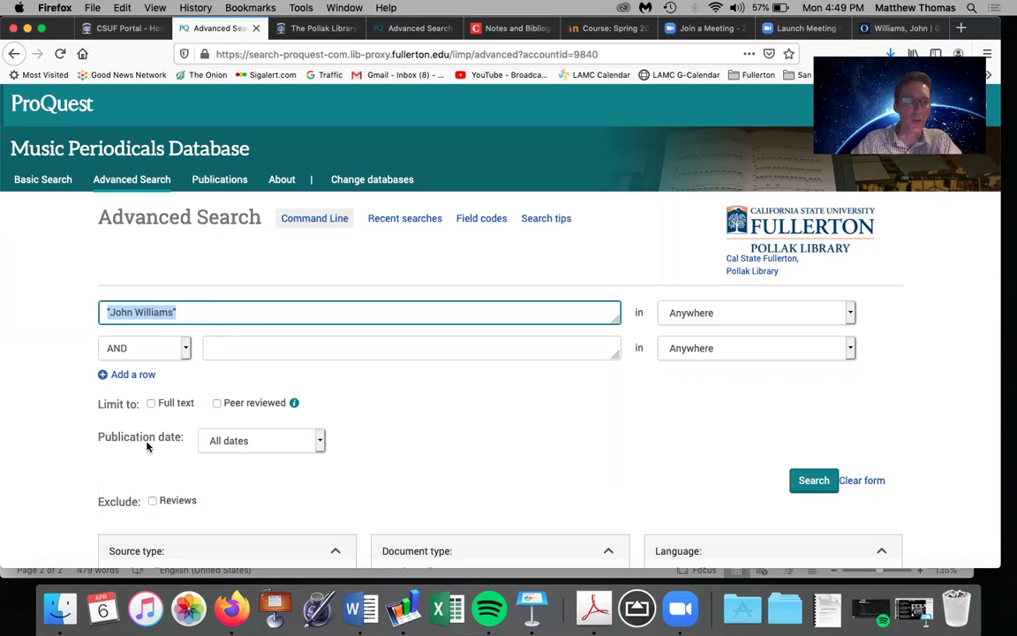
pyautogui.scroll(-4, 141, 446)
pyautogui.click(124, 469)
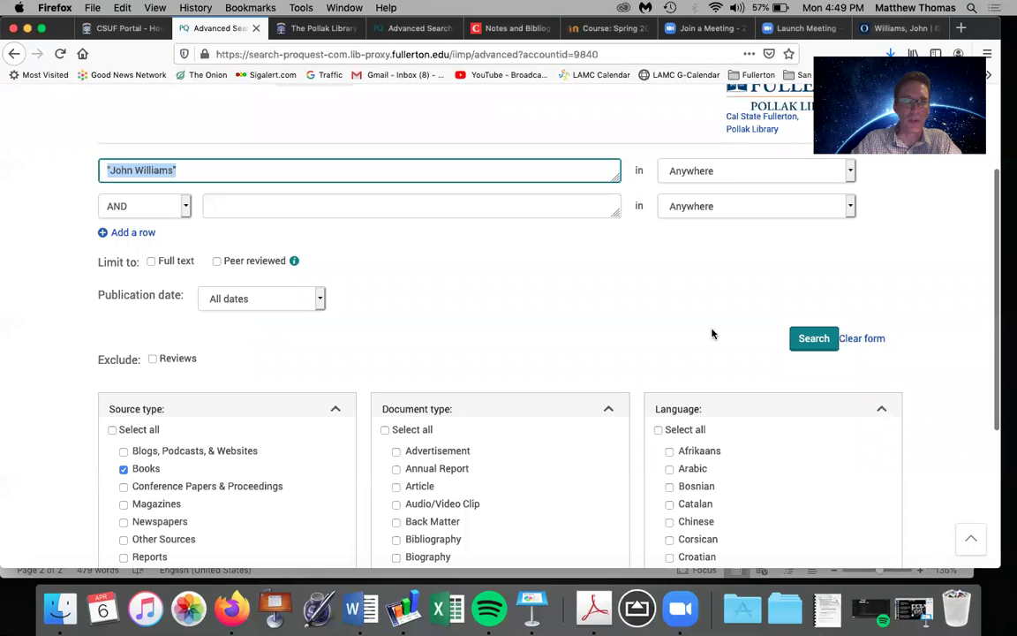
pyautogui.click(810, 339)
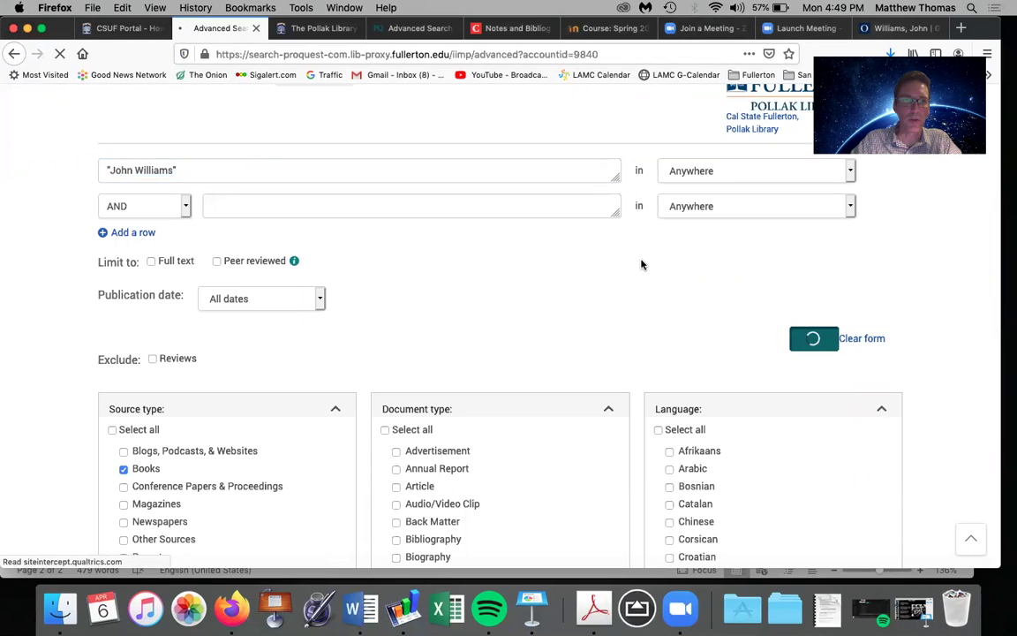
# Step: Open the "Ghosts in the MacineE" search result and highlight the publisher details in its citation line
pyautogui.scroll(-3, 640, 263)
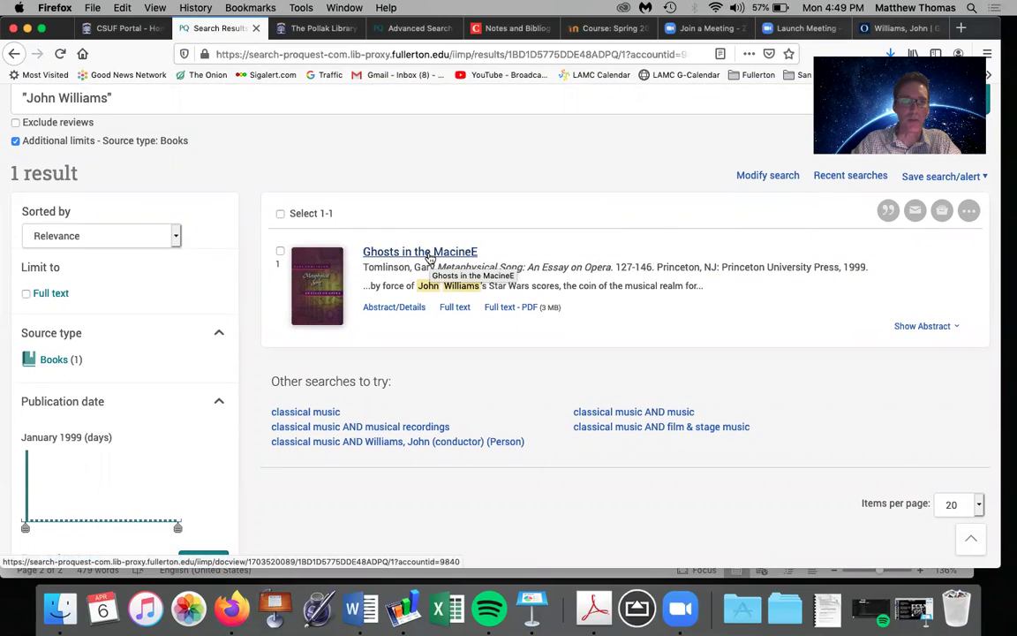
pyautogui.click(429, 253)
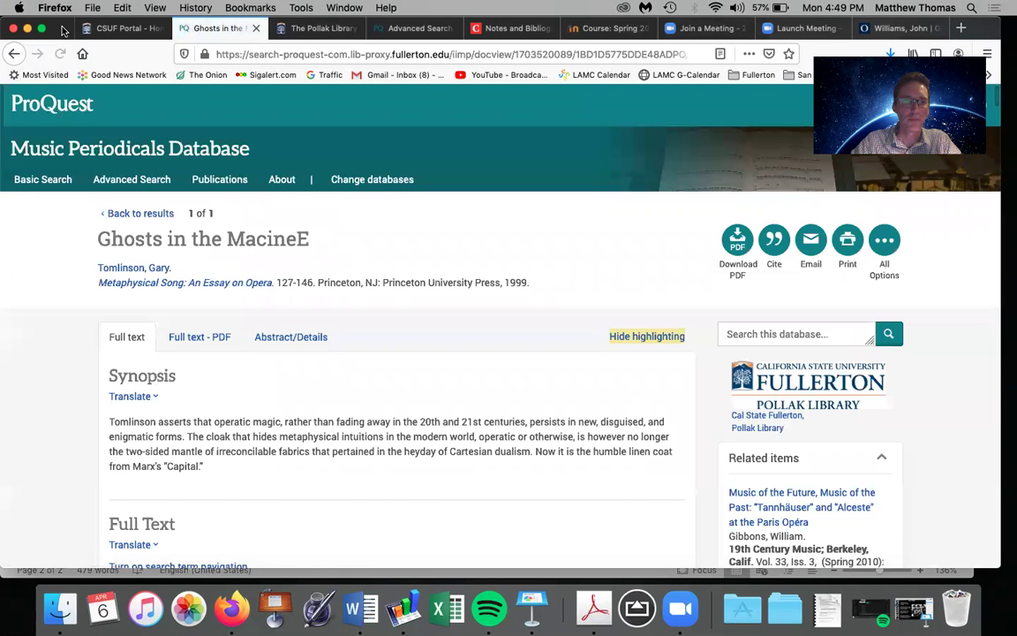
pyautogui.moveTo(64, 31); pyautogui.dragTo(60, 46)
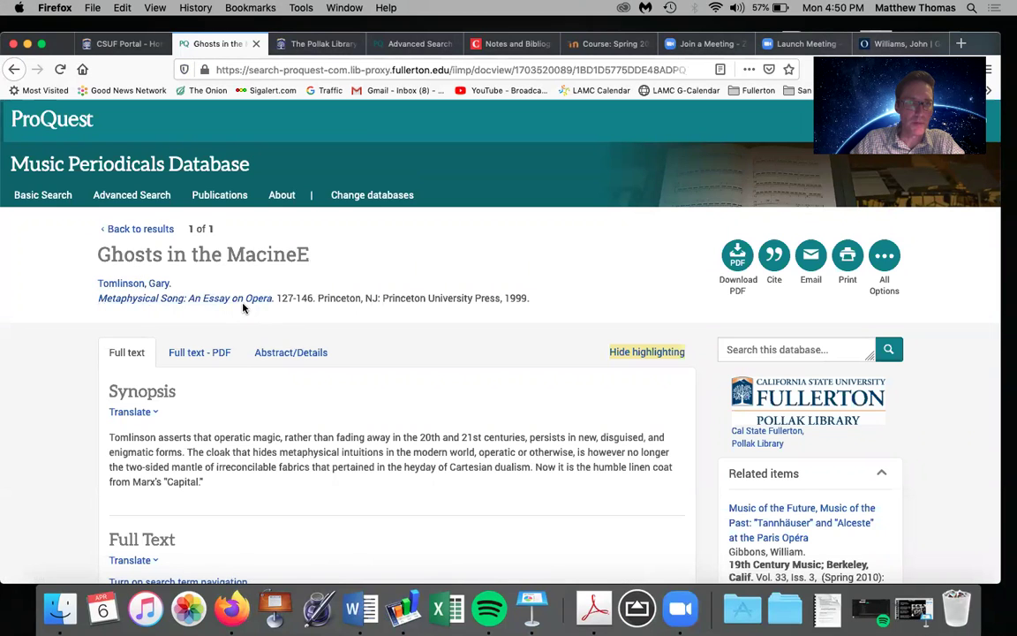
pyautogui.moveTo(277, 298); pyautogui.dragTo(532, 304)
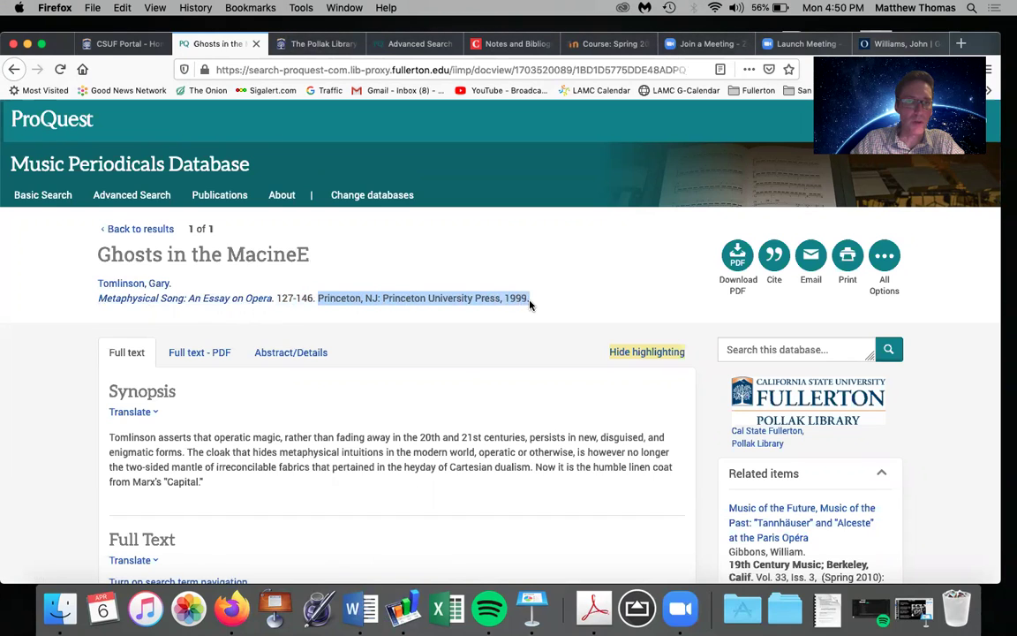
# Step: Skim the full text of the "Ghosts in the MacineE" chapter
pyautogui.scroll(-5, 452, 381)
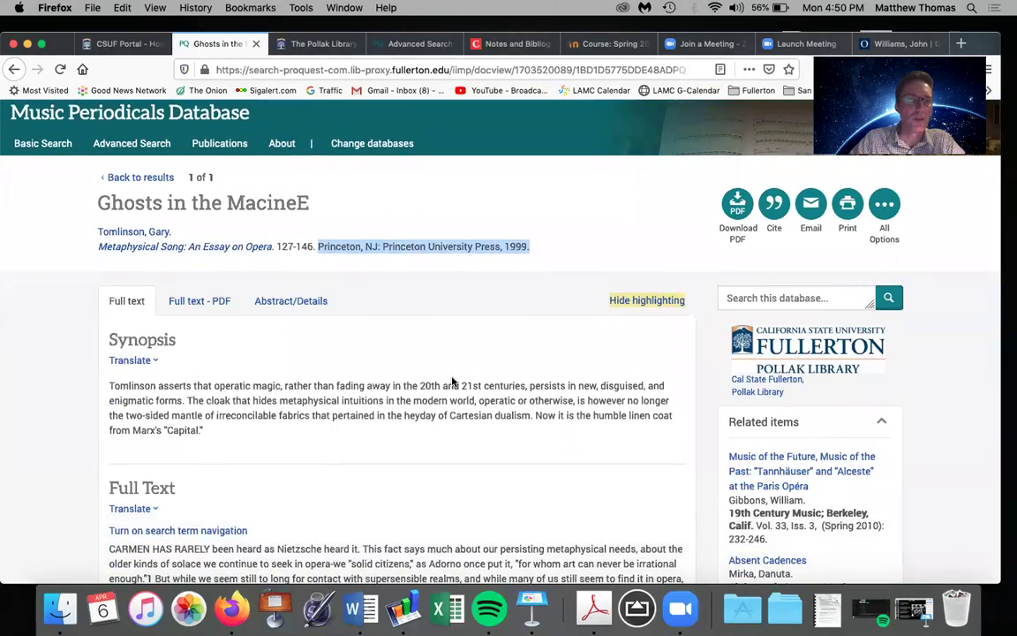
pyautogui.scroll(4, 453, 378)
pyautogui.scroll(-15, 453, 380)
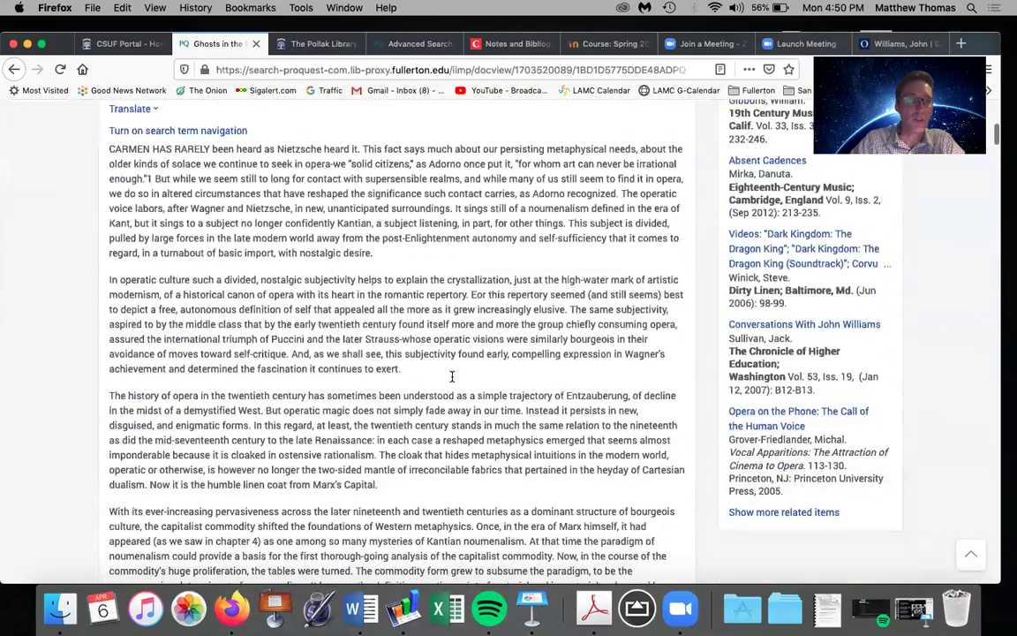
pyautogui.scroll(-20, 452, 380)
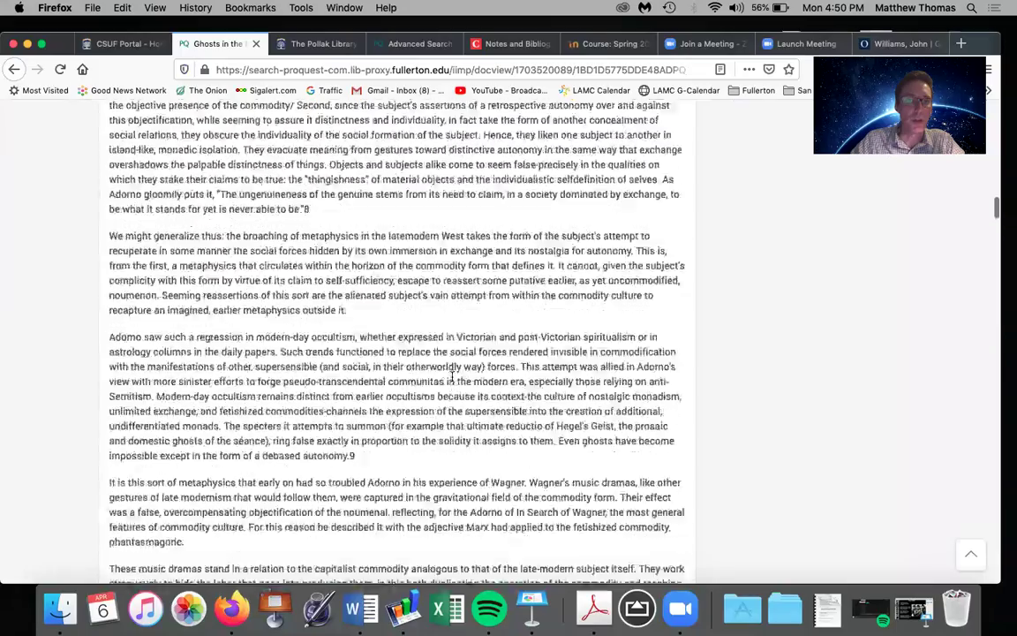
pyautogui.scroll(-20, 452, 378)
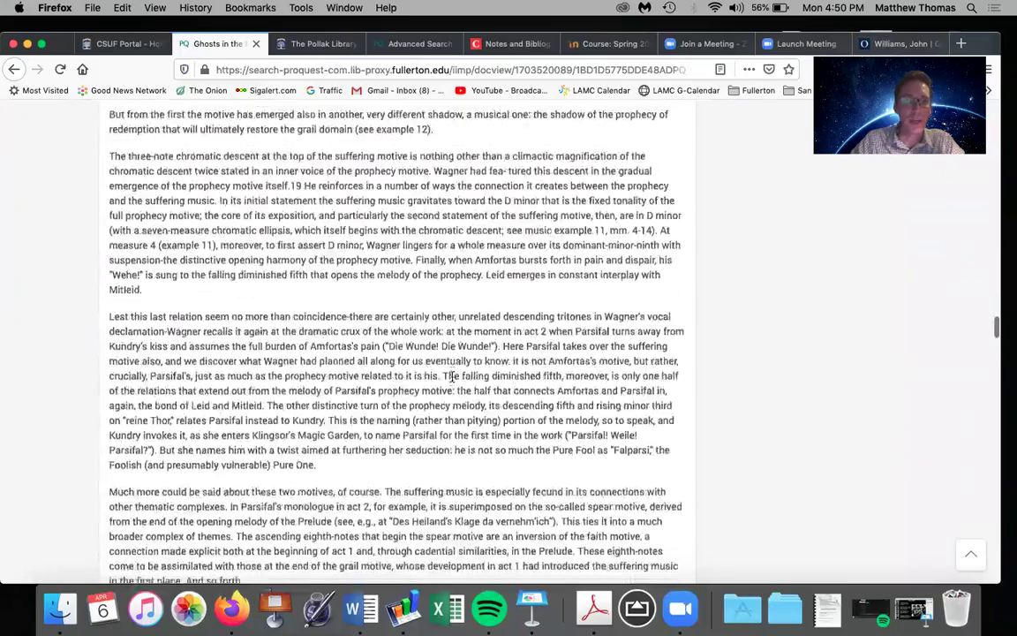
pyautogui.scroll(1, 452, 377)
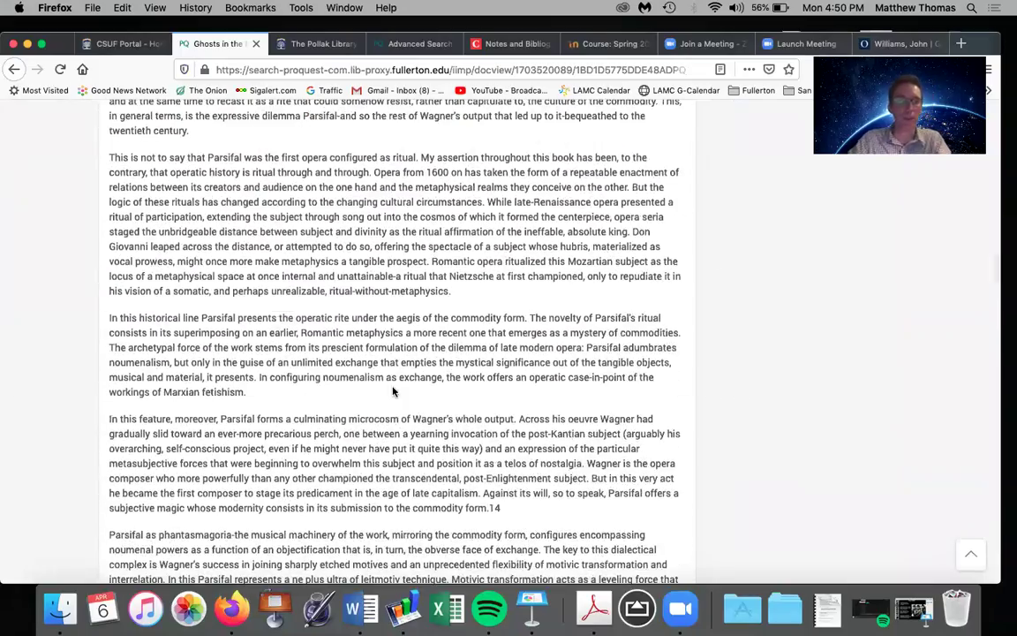
# Step: Find the passage on John Williams's Star Wars scores in the chapter text and highlight the phrase "that conveyed the simplified moralism and U.S. self-confidence of the Reagan era"
pyautogui.scroll(-15, 394, 391)
pyautogui.scroll(-10, 394, 392)
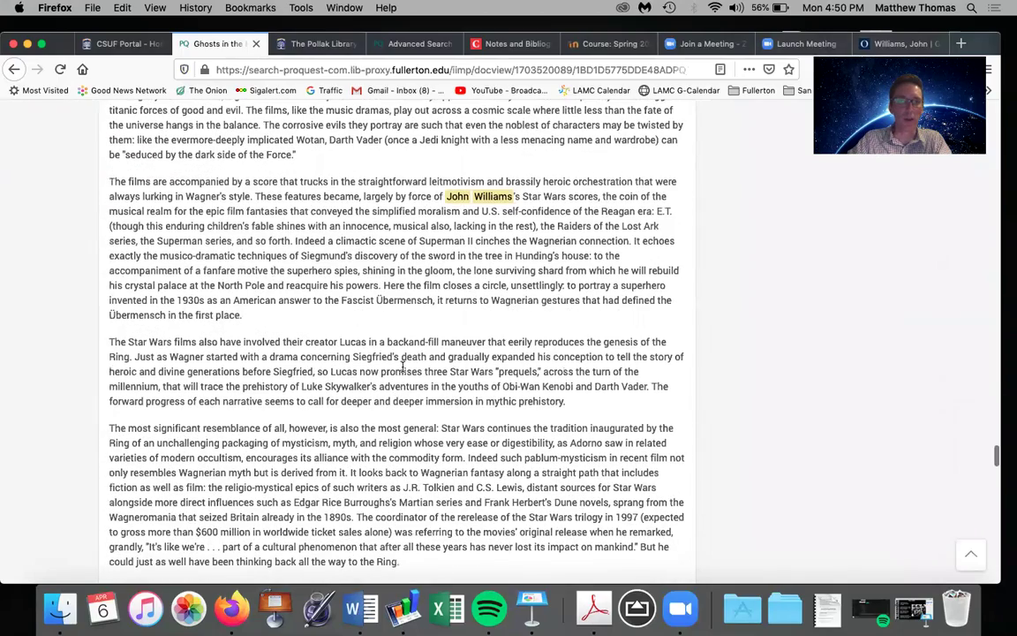
pyautogui.moveTo(446, 196); pyautogui.dragTo(566, 196)
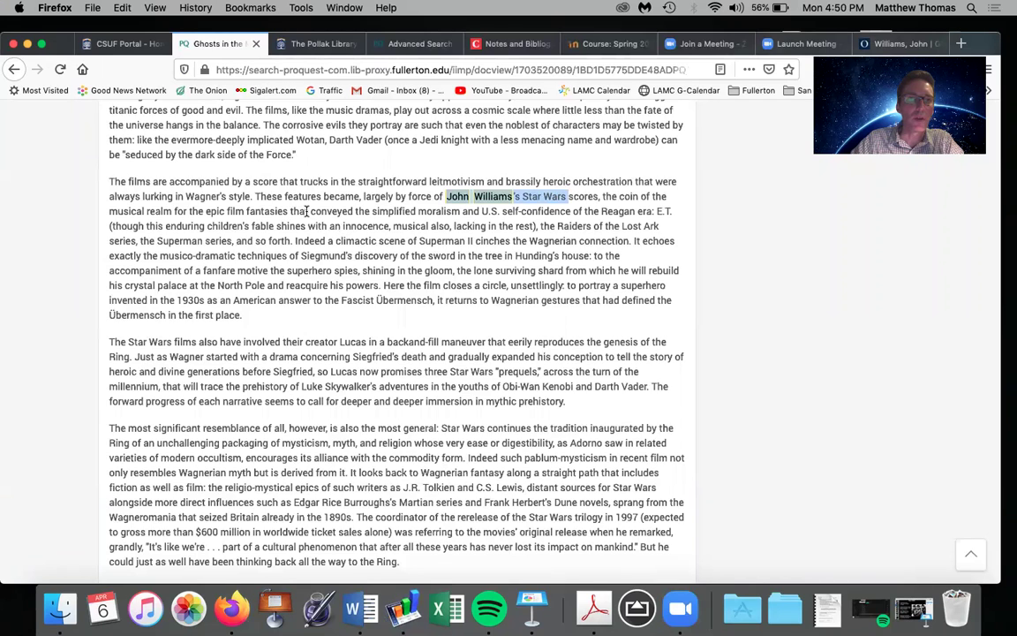
pyautogui.moveTo(288, 210); pyautogui.dragTo(649, 211)
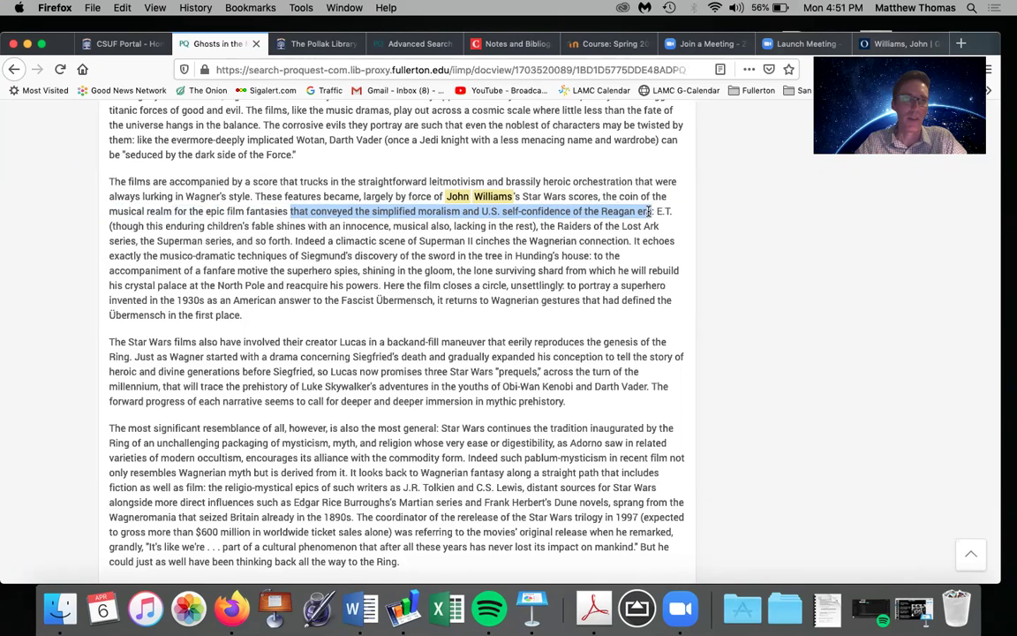
# Step: Switch to the Word notes and highlight the author attribution and the quotation up to footnote mark 4 in the Star Wars paragraph
pyautogui.moveTo(53, 46); pyautogui.dragTo(60, 84)
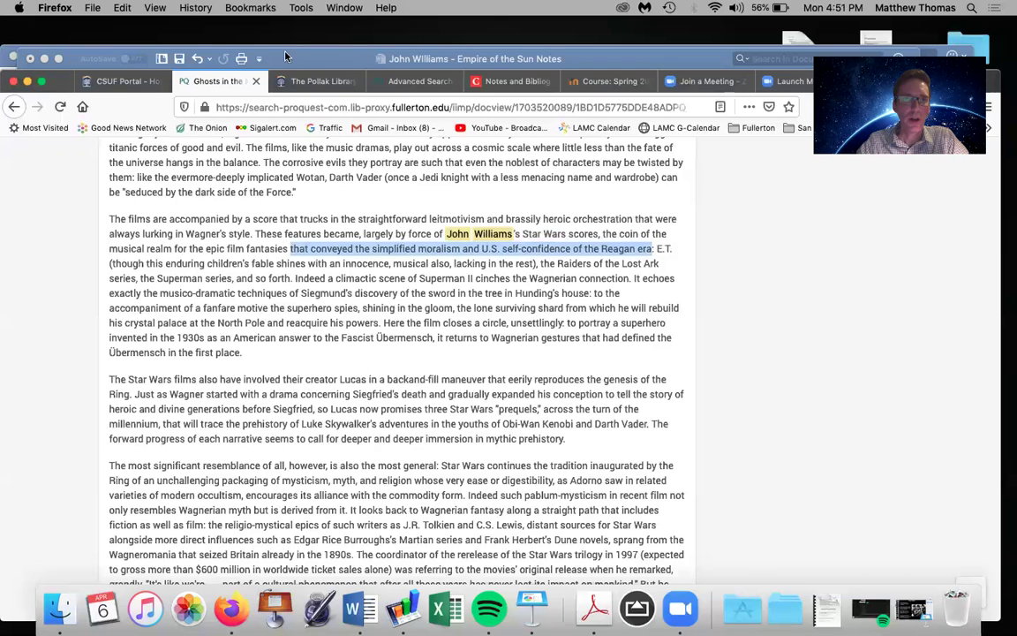
pyautogui.moveTo(284, 57); pyautogui.dragTo(276, 51)
pyautogui.scroll(3, 318, 320)
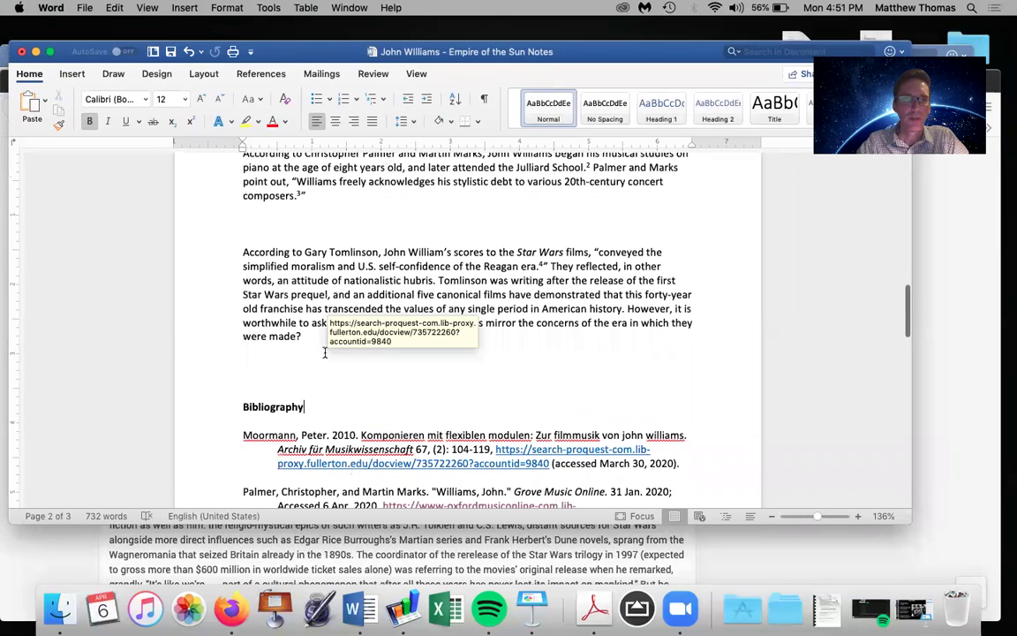
pyautogui.click(243, 248)
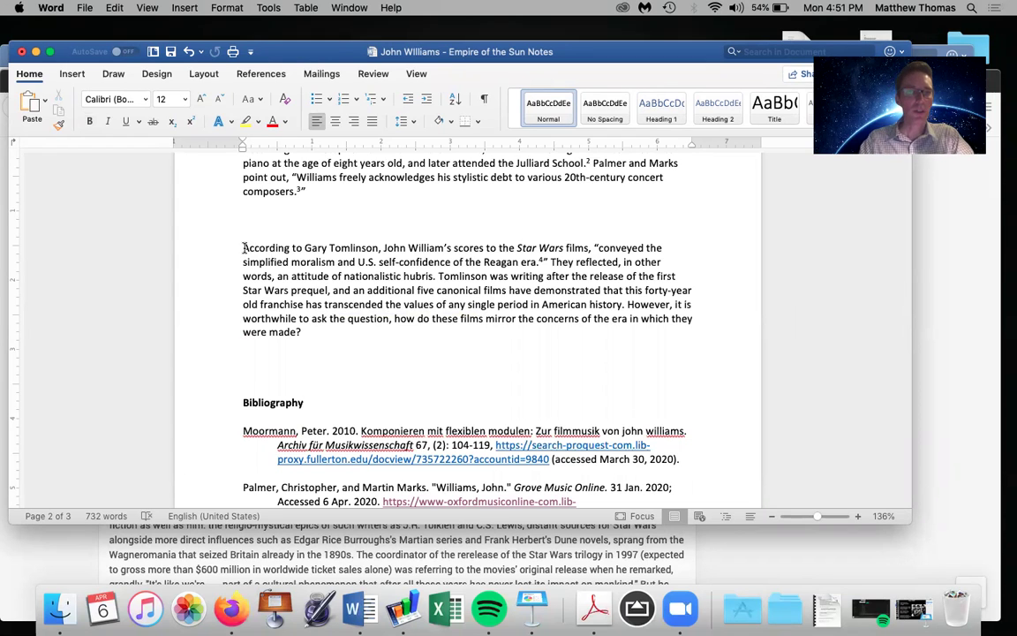
pyautogui.moveTo(244, 248); pyautogui.dragTo(372, 248)
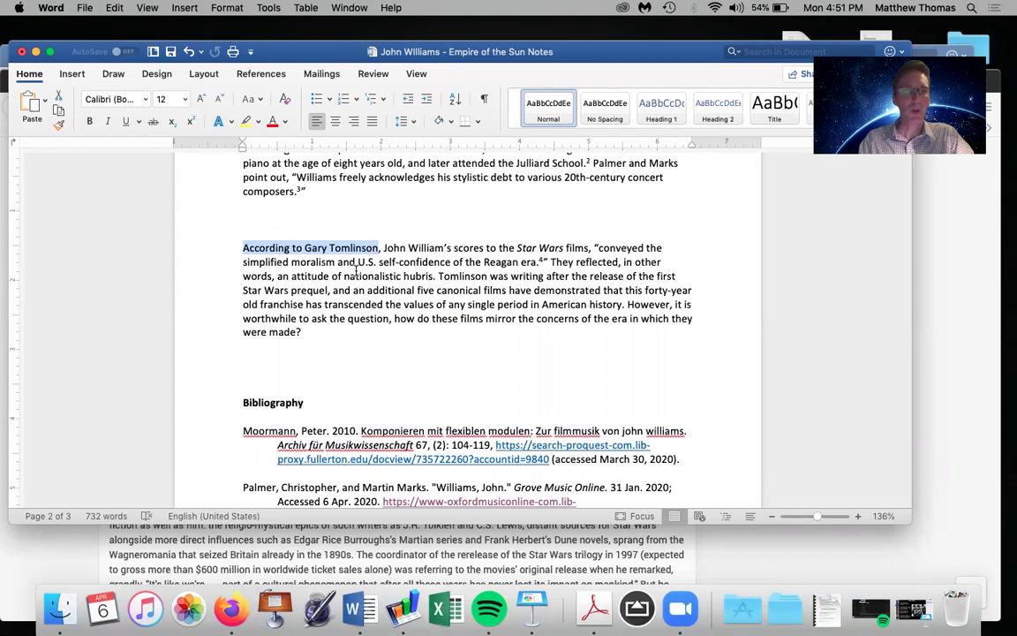
pyautogui.moveTo(383, 248); pyautogui.dragTo(534, 261)
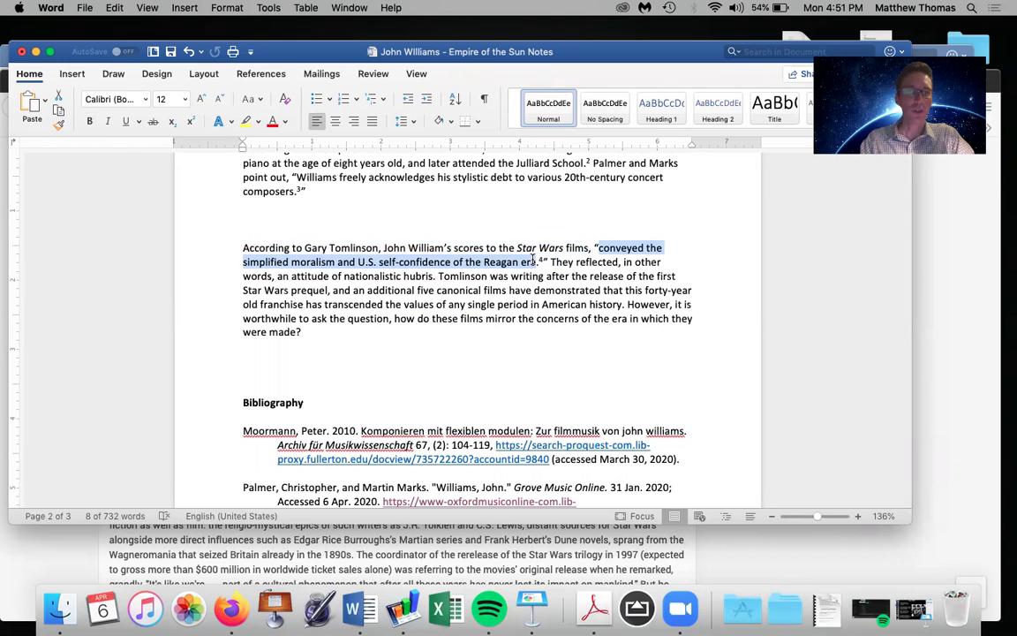
pyautogui.moveTo(533, 259); pyautogui.dragTo(538, 262)
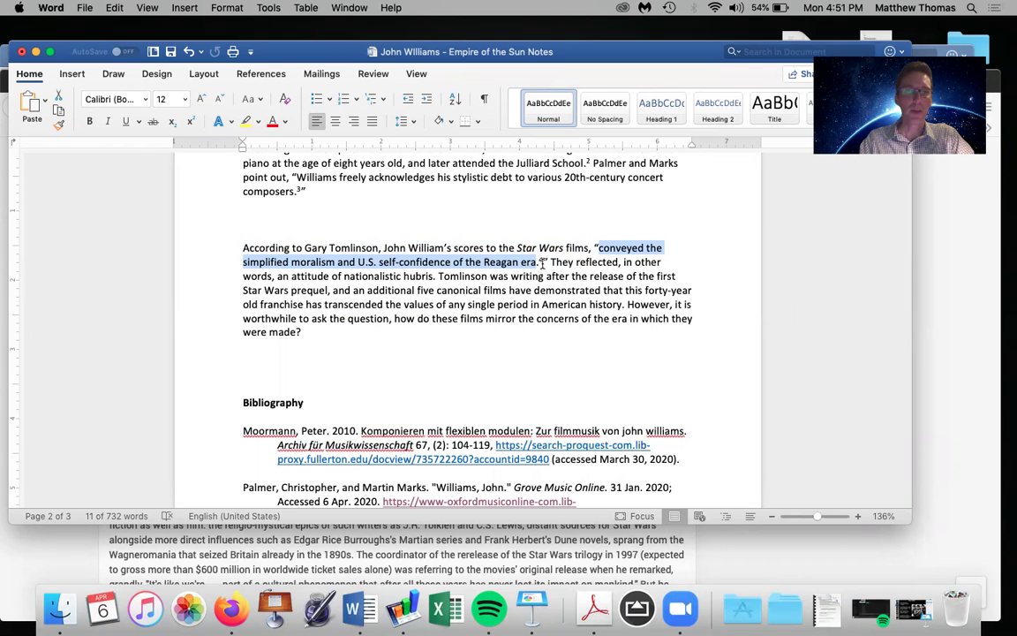
pyautogui.click(540, 262)
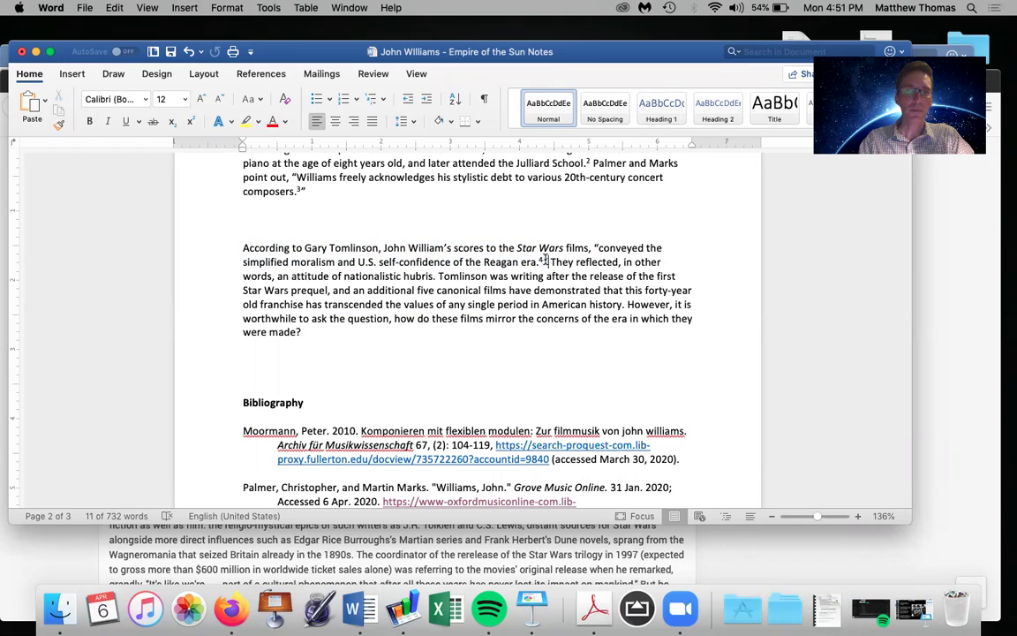
pyautogui.doubleClick(544, 262)
pyautogui.click(555, 271)
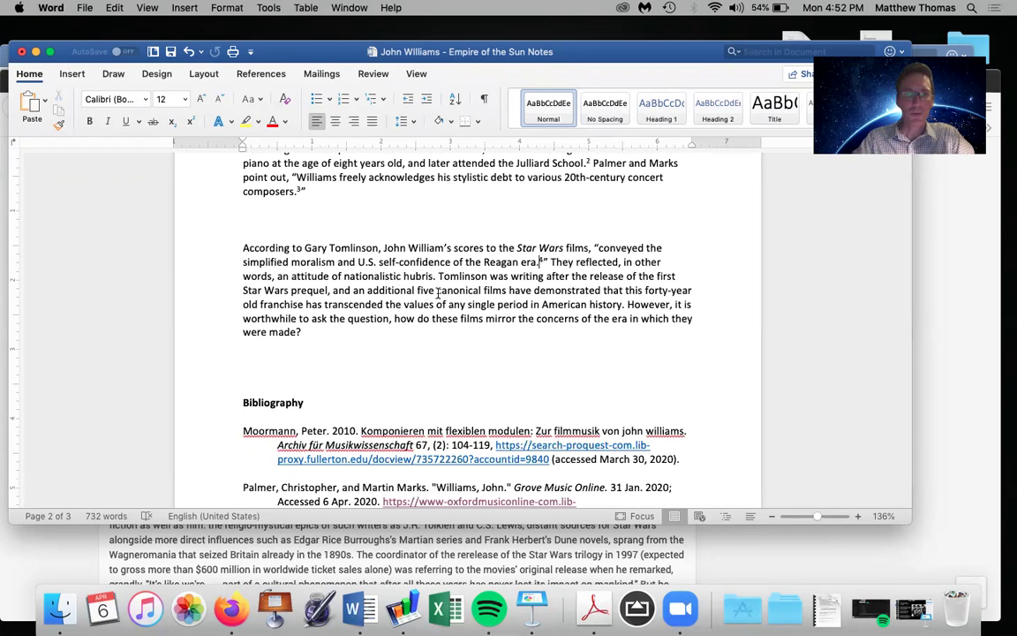
# Step: Highlight the commentary in the Star Wars paragraph about the first prequel's release and the additional five canonical films
pyautogui.scroll(-2, 419, 408)
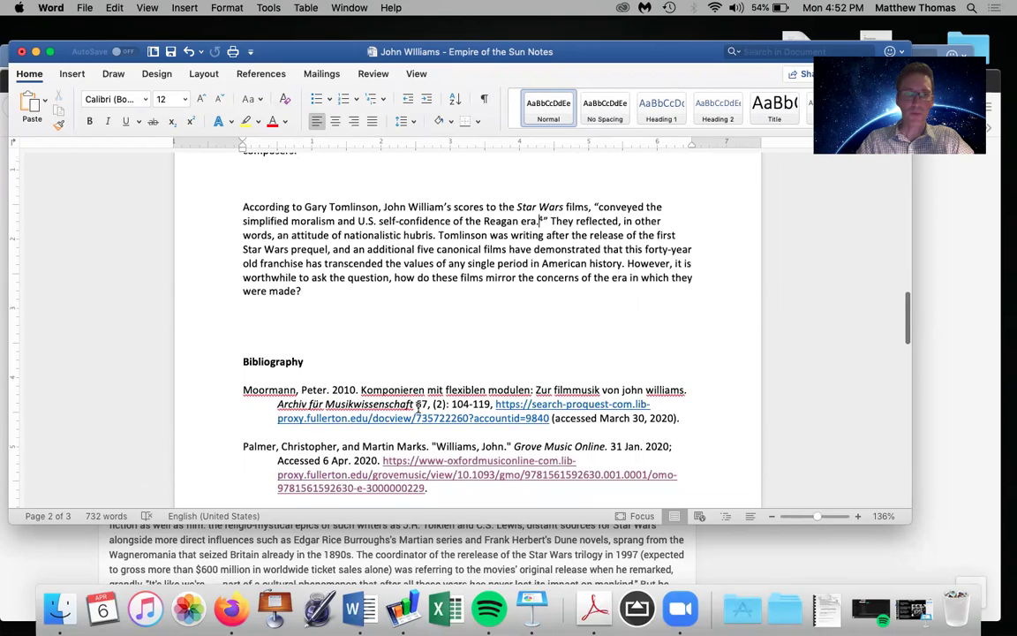
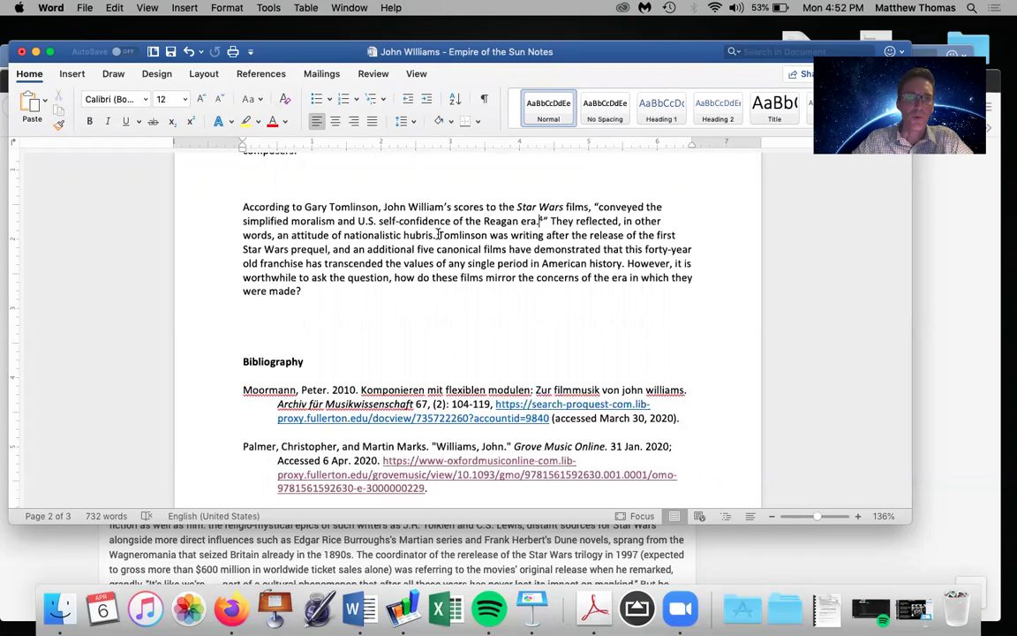
pyautogui.moveTo(447, 234); pyautogui.dragTo(693, 254)
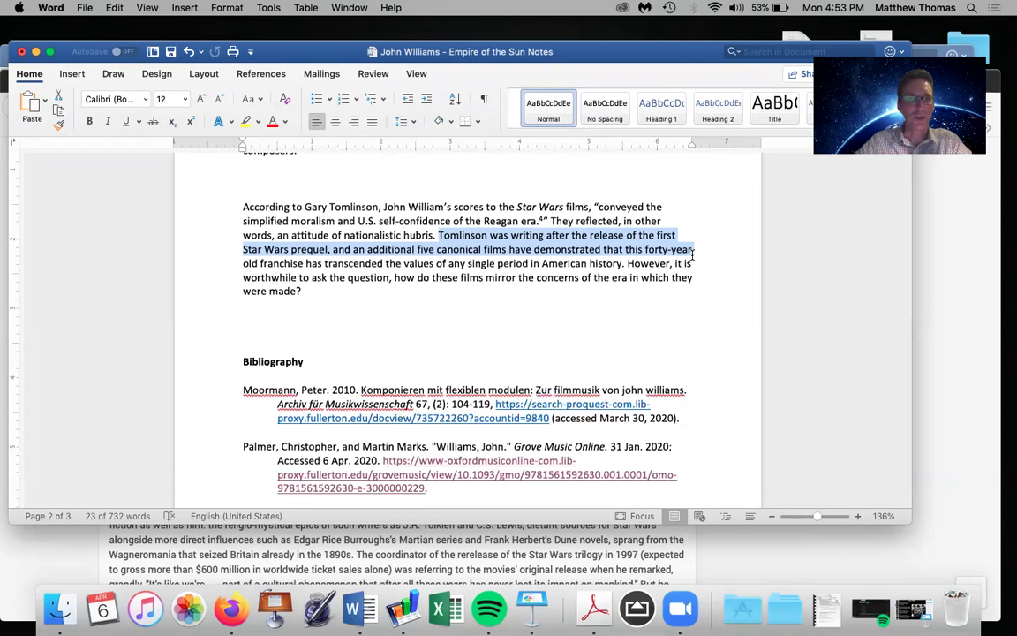
pyautogui.click(631, 263)
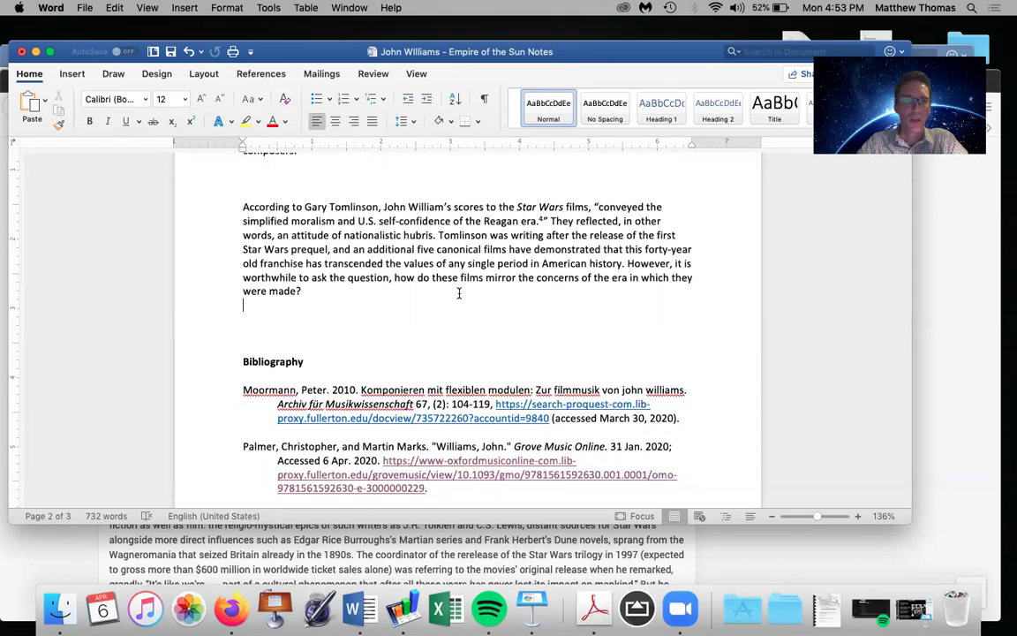
# Step: Review the "Ghosts in the Machine" bibliography entry and footnote 4 on page 2 of the notes
pyautogui.scroll(-5, 361, 315)
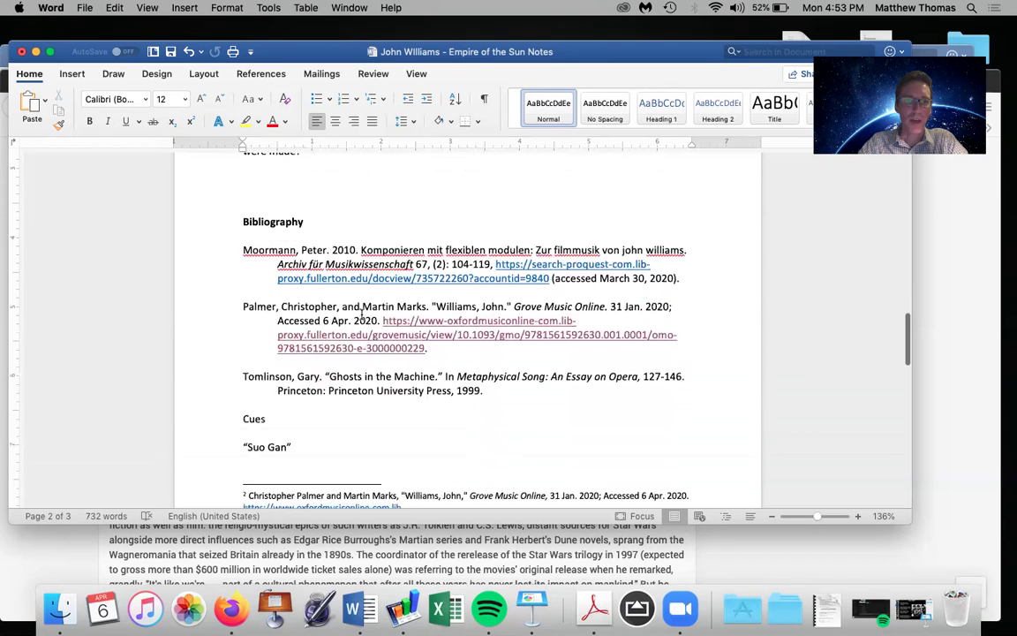
pyautogui.click(267, 463)
pyautogui.press('Return')
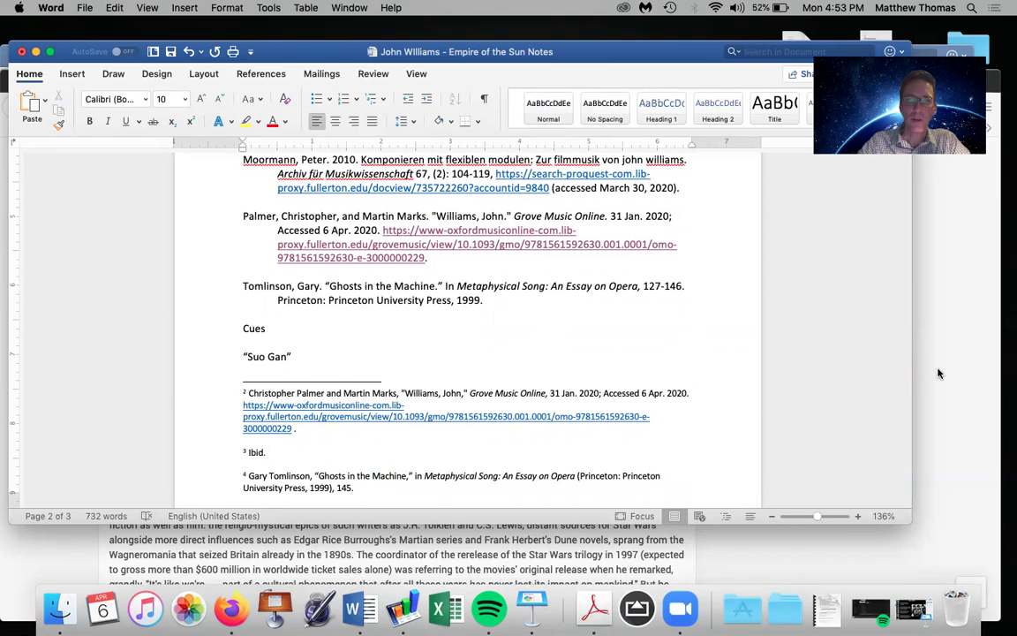
# Step: Highlight the Chicago guide's sample note for a chapter in an edited book, and compare it with footnote 4 in the Word notes
pyautogui.press('super+Tab')
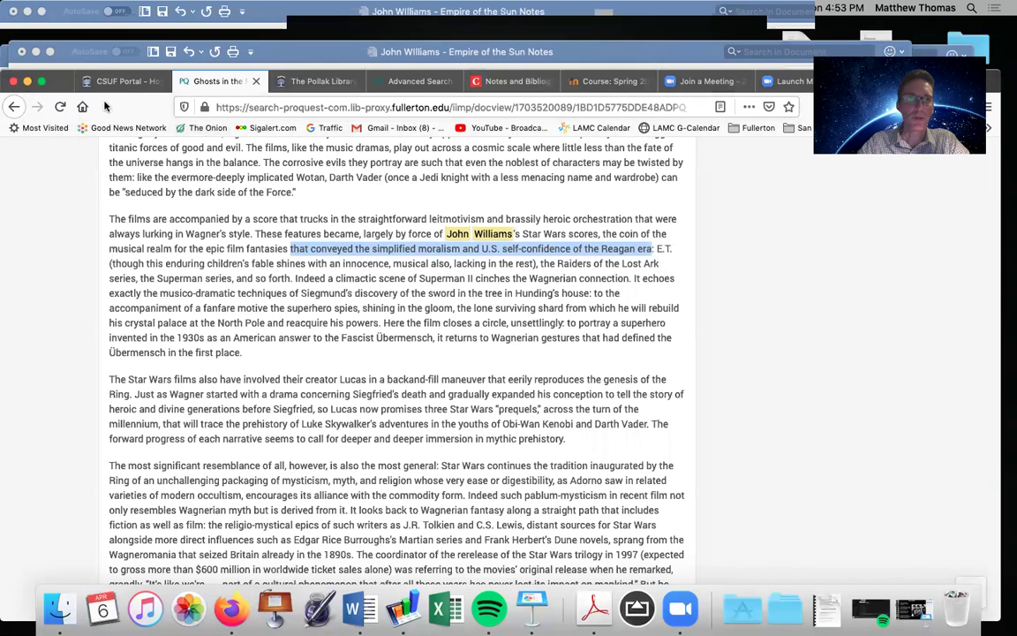
pyautogui.moveTo(59, 83); pyautogui.dragTo(65, 208)
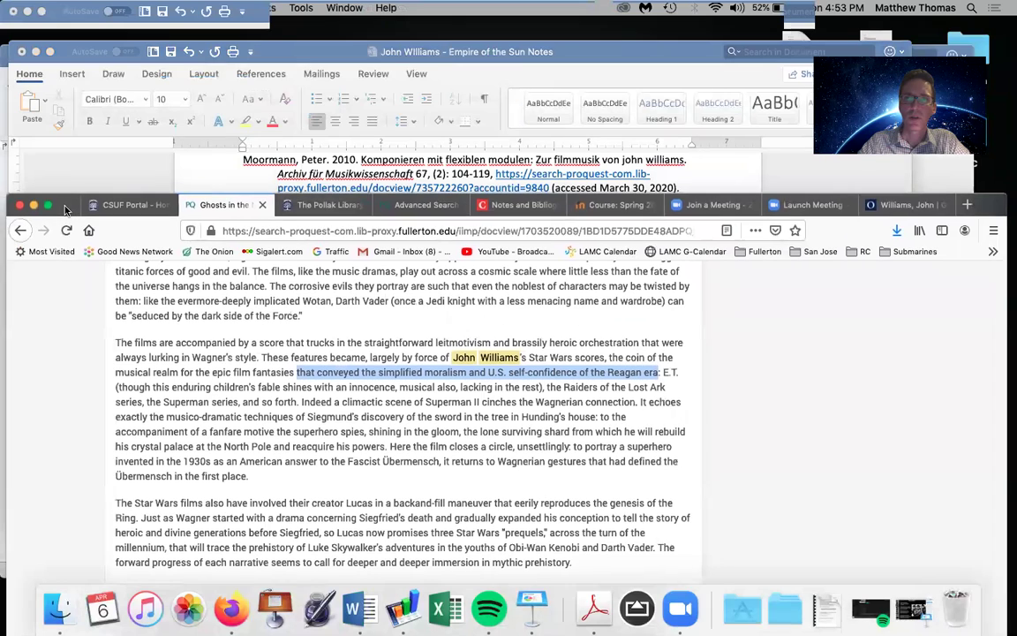
pyautogui.click(523, 207)
pyautogui.scroll(1, 484, 395)
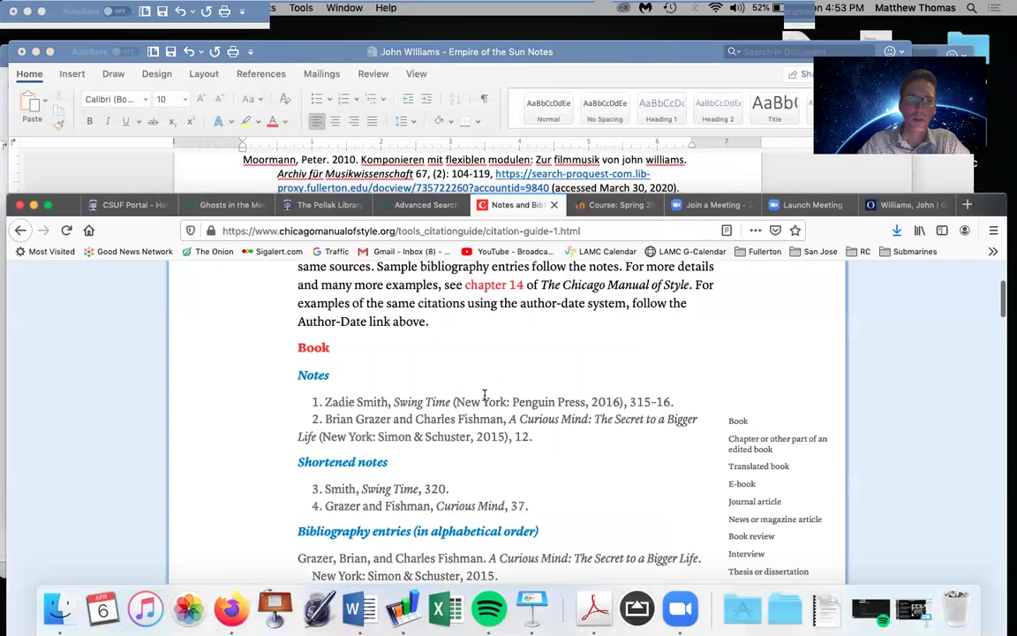
pyautogui.scroll(-3, 484, 395)
pyautogui.scroll(-6, 484, 395)
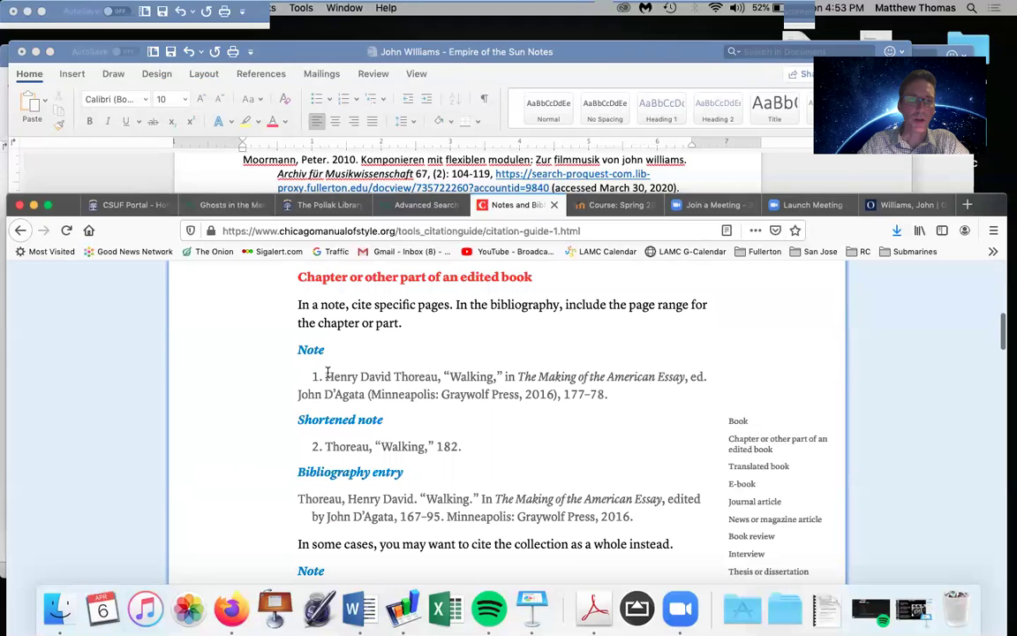
pyautogui.moveTo(326, 375); pyautogui.dragTo(506, 377)
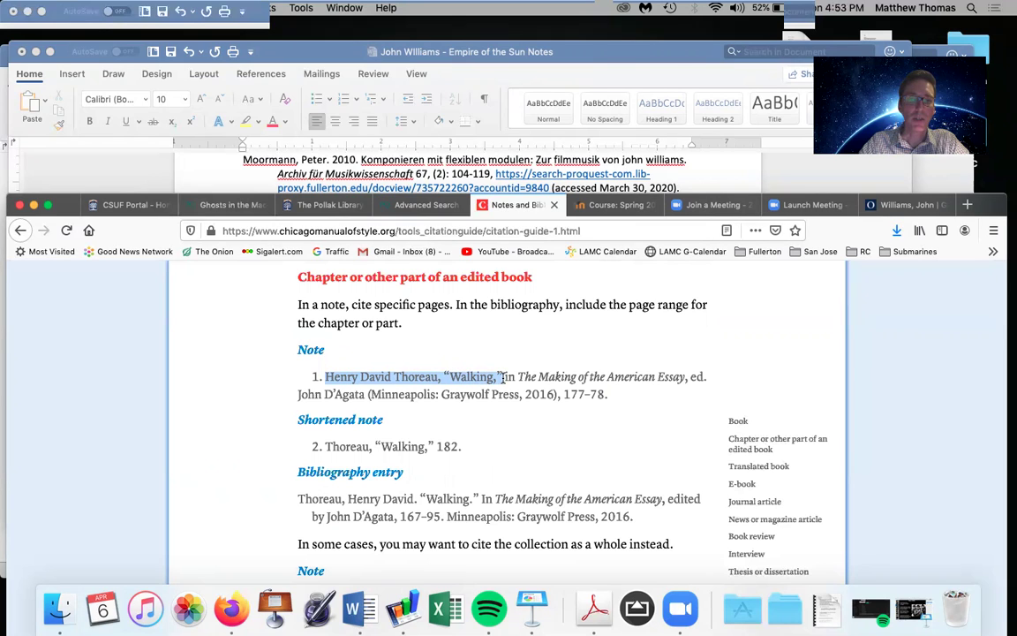
pyautogui.moveTo(504, 377); pyautogui.dragTo(611, 394)
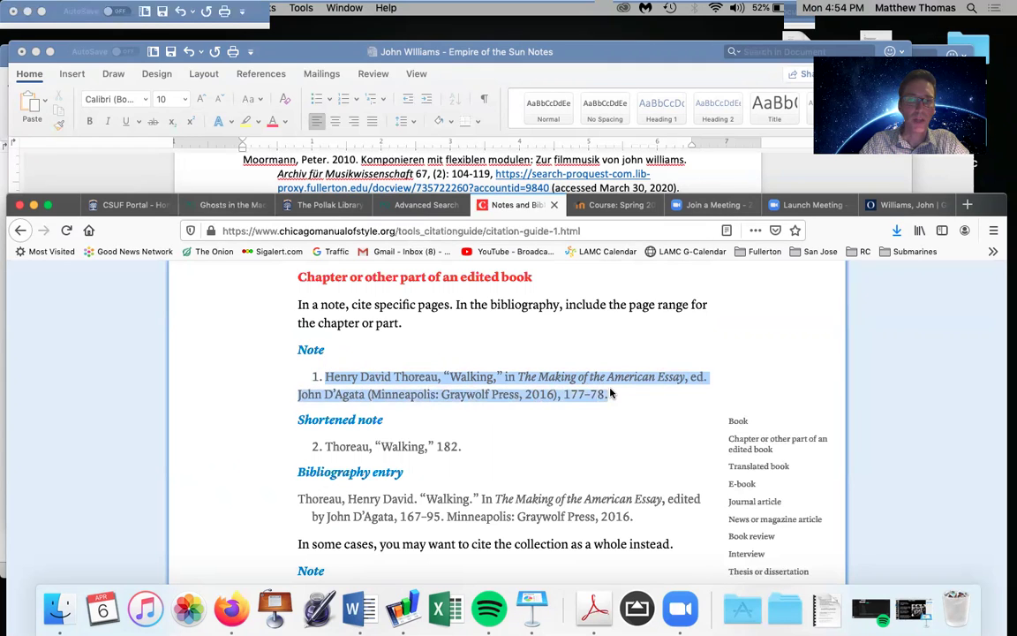
pyautogui.click(699, 170)
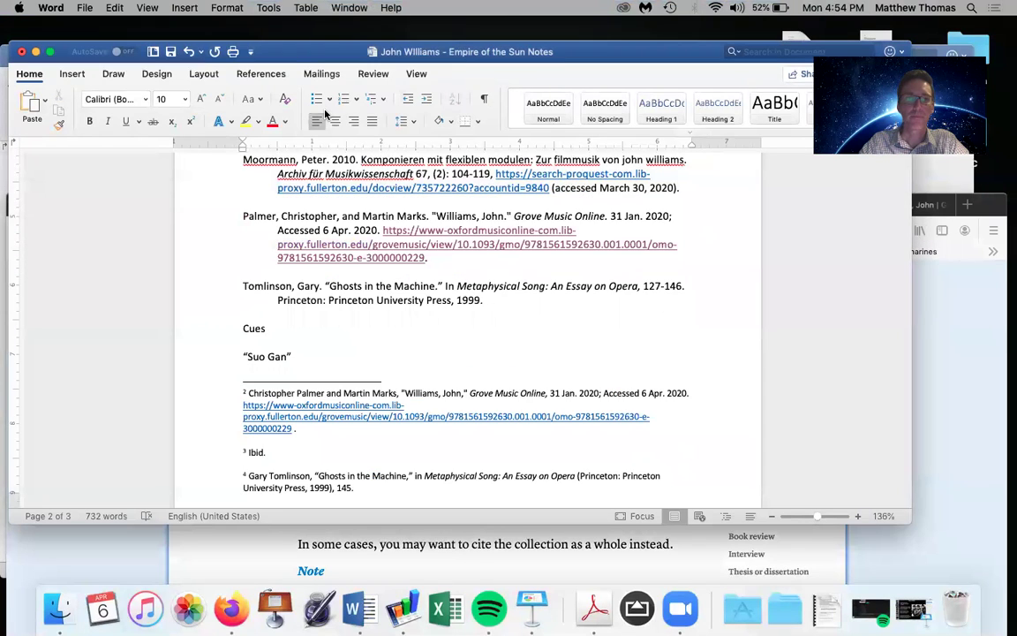
pyautogui.moveTo(248, 475); pyautogui.dragTo(336, 487)
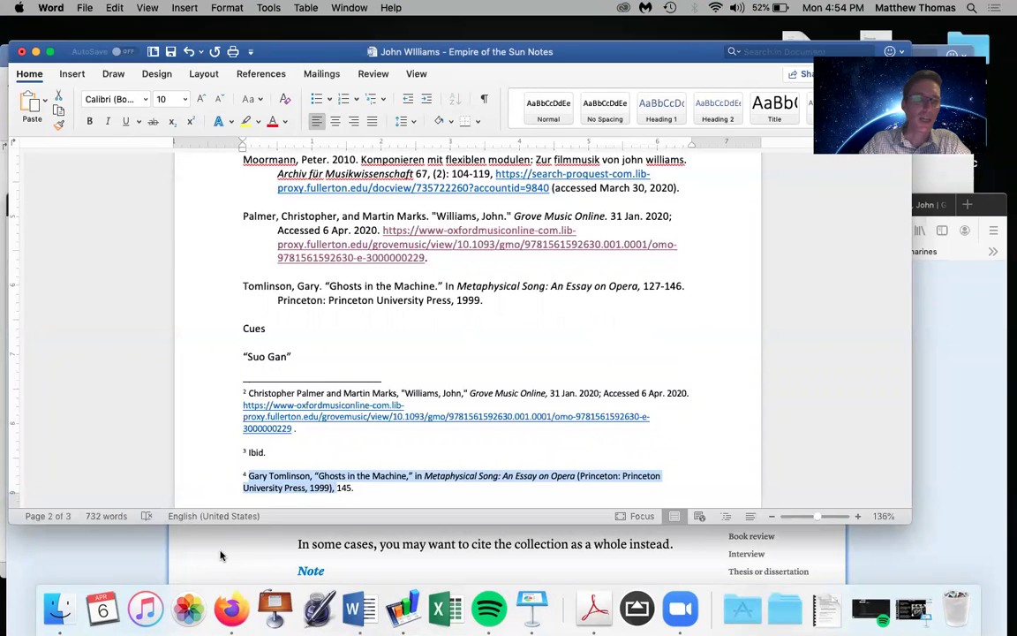
# Step: Return to the "Ghosts in the MacineE" record in the Music Periodicals Database and open its full-text PDF
pyautogui.click(221, 551)
pyautogui.moveTo(55, 166); pyautogui.dragTo(50, 123)
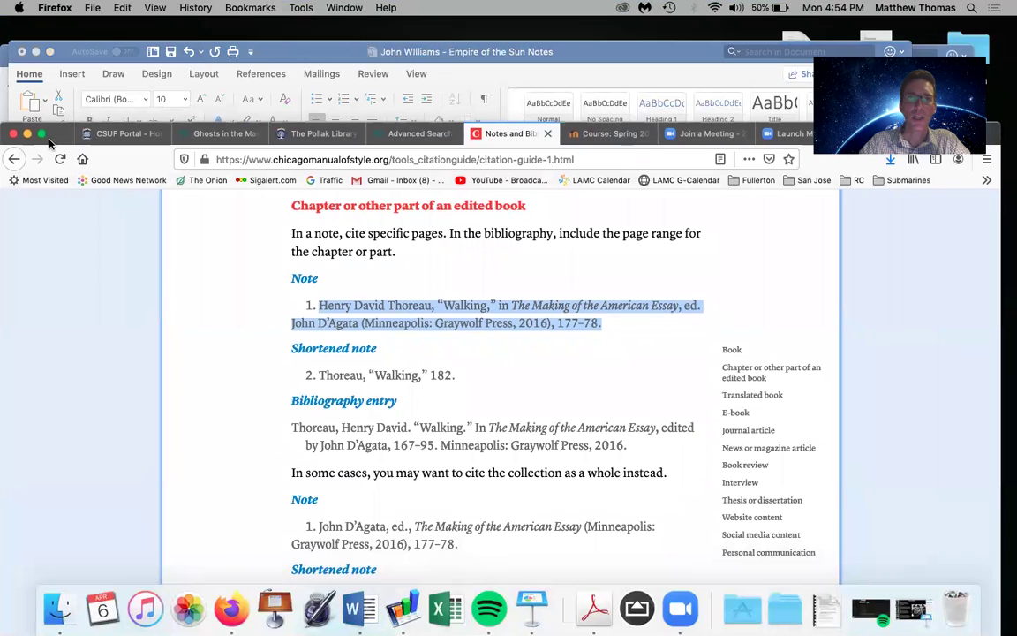
pyautogui.click(398, 137)
pyautogui.click(318, 133)
pyautogui.click(402, 134)
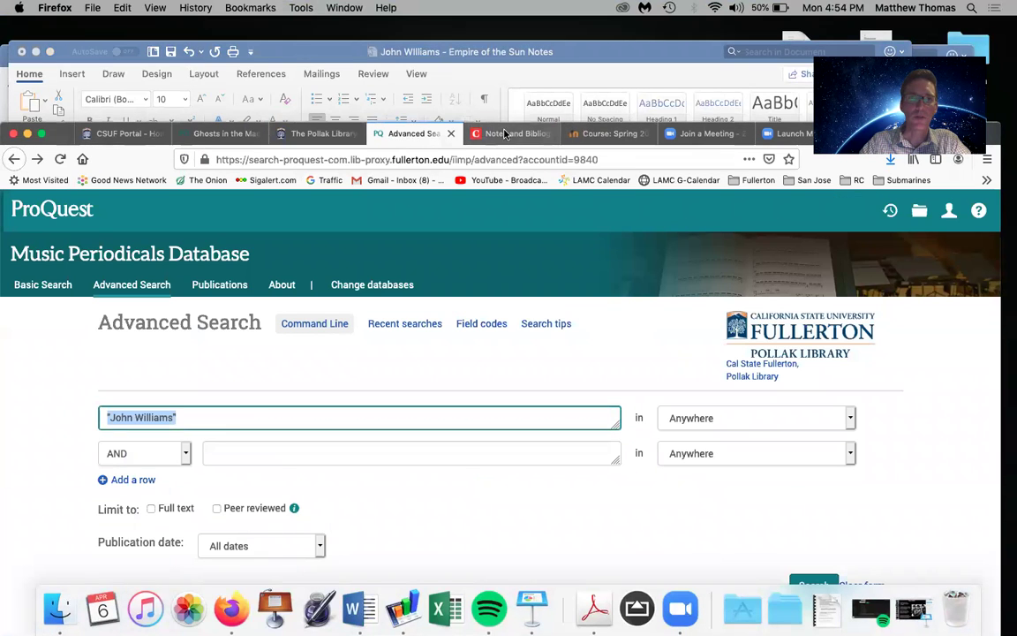
pyautogui.click(216, 134)
pyautogui.scroll(10, 419, 448)
pyautogui.scroll(10, 420, 448)
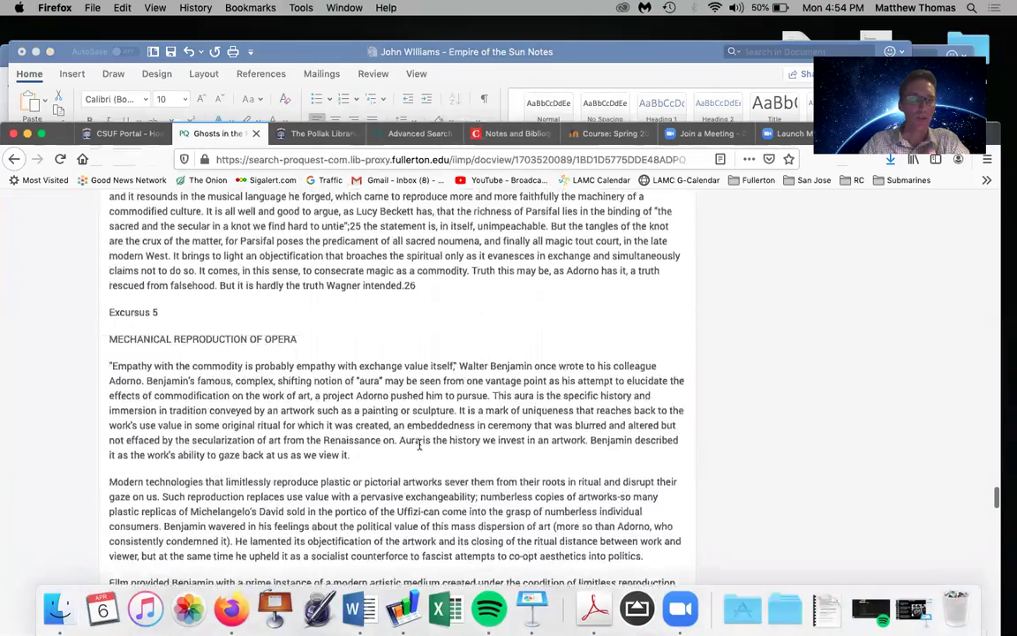
pyautogui.scroll(15, 419, 448)
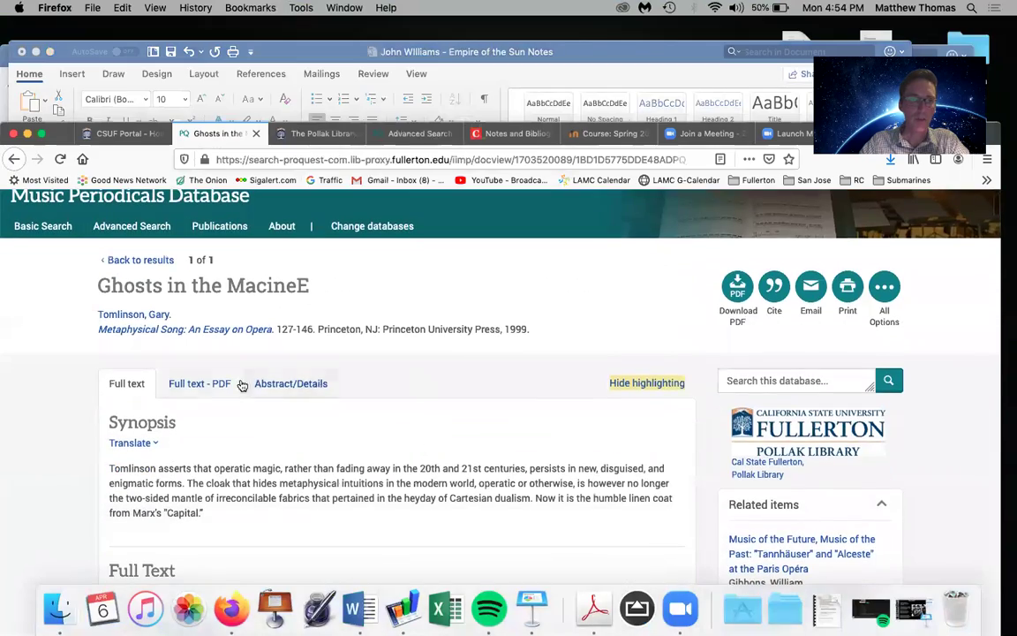
pyautogui.click(216, 381)
# Step: Check footnote 4 in the Word notes, and skim the "Ghosts in the Machine" PDF in Firefox through to its endnotes
pyautogui.moveTo(62, 139); pyautogui.dragTo(194, 57)
pyautogui.click(77, 51)
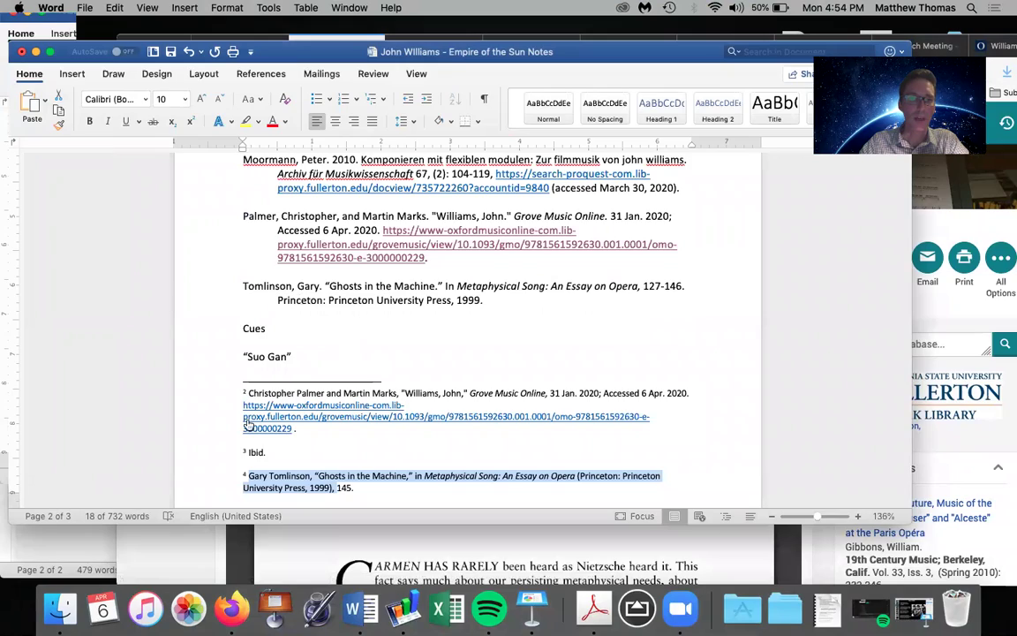
pyautogui.click(309, 539)
pyautogui.moveTo(174, 47); pyautogui.dragTo(103, 30)
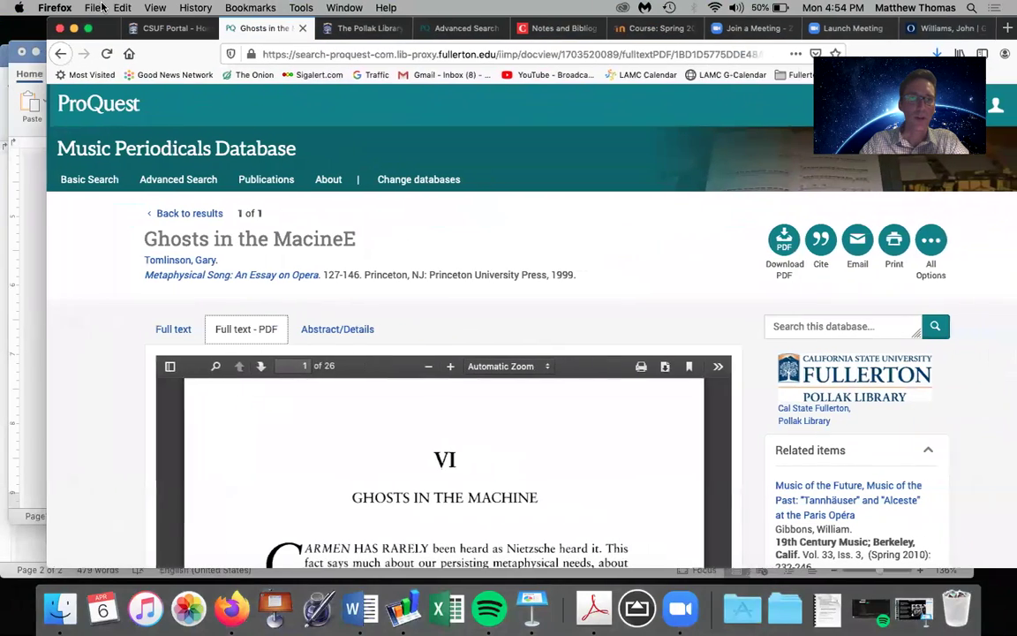
pyautogui.scroll(-10, 313, 402)
pyautogui.scroll(-3, 312, 402)
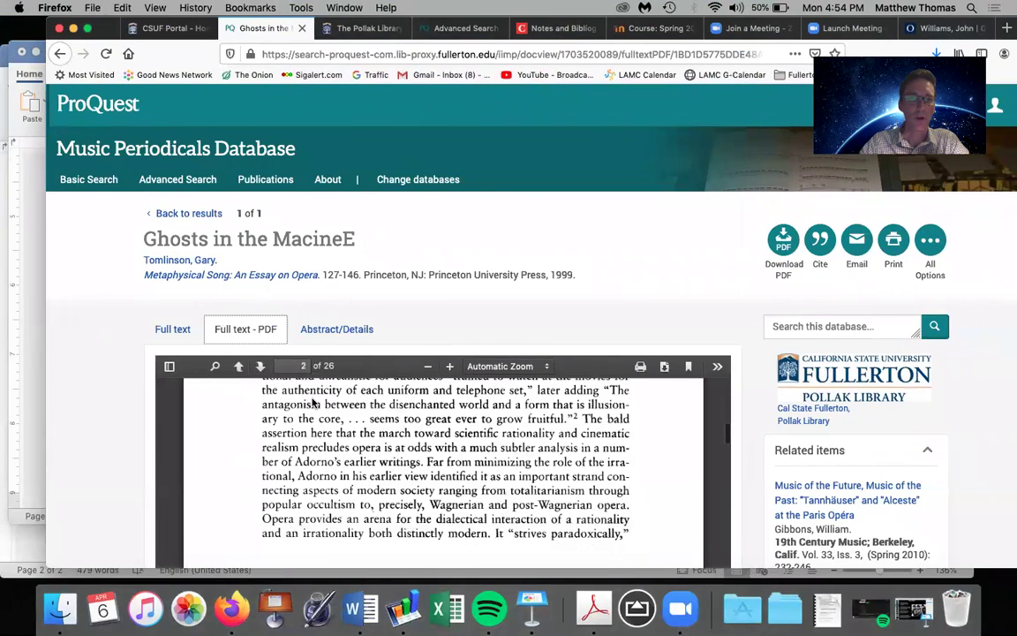
pyautogui.scroll(-5, 80, 350)
pyautogui.scroll(-10, 351, 450)
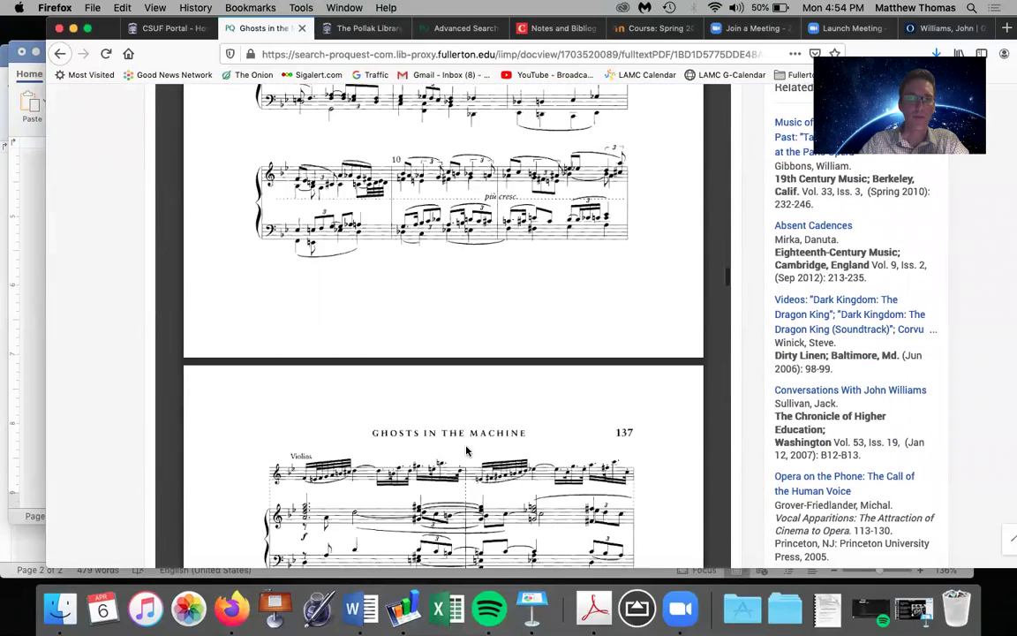
pyautogui.scroll(-10, 465, 451)
pyautogui.scroll(-5, 466, 452)
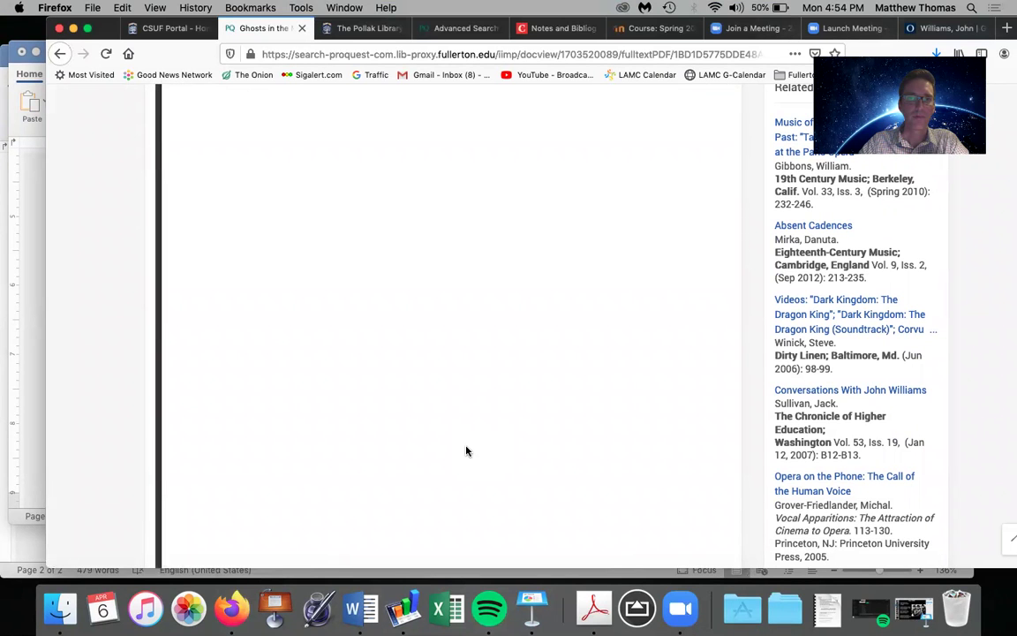
pyautogui.scroll(5, 466, 450)
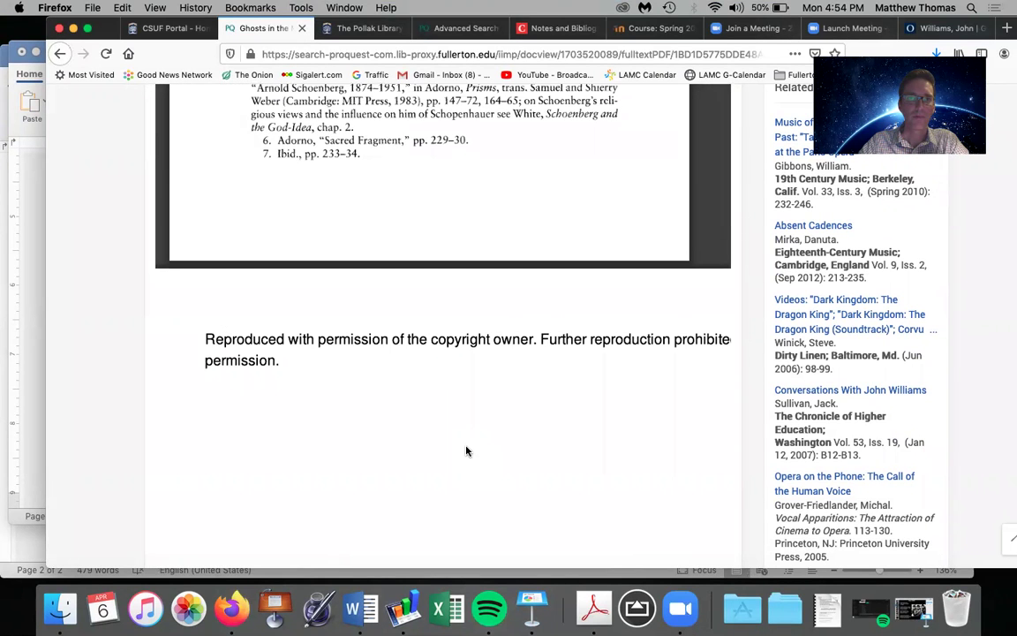
pyautogui.scroll(10, 466, 451)
pyautogui.scroll(15, 466, 451)
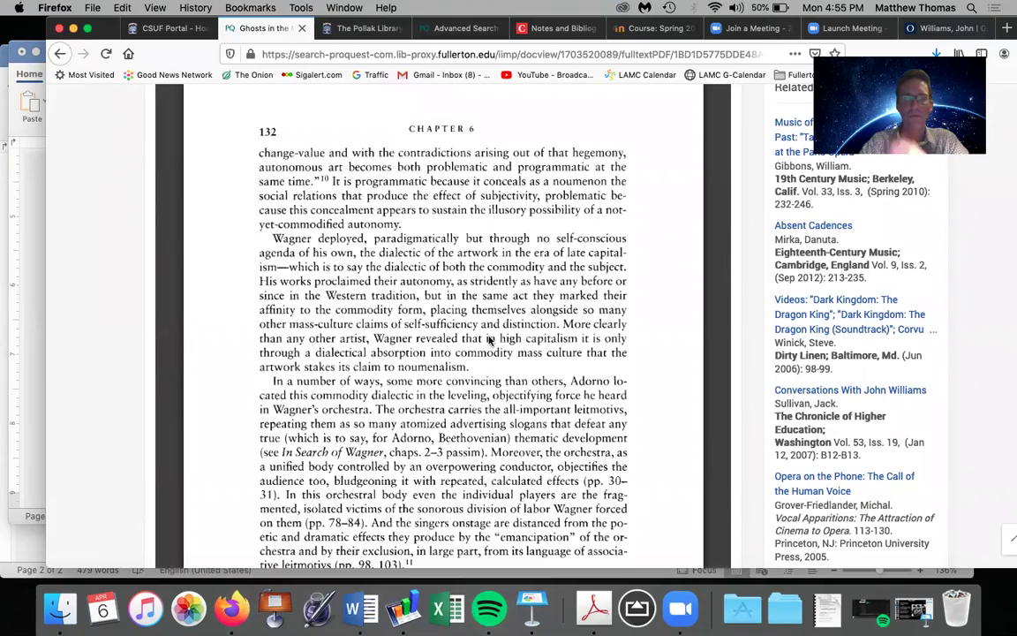
# Step: Locate page 145 of the chapter PDF, where Excursus 6, "Film Fantasy, Endgame of Wagnerism", begins
pyautogui.scroll(-15, 490, 340)
pyautogui.scroll(-15, 491, 340)
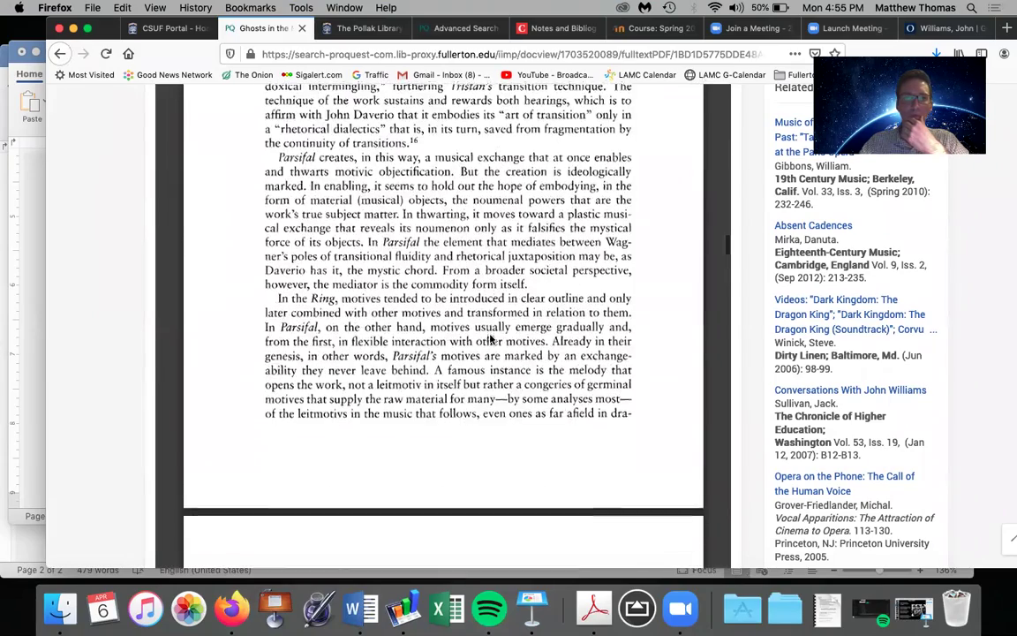
pyautogui.scroll(-15, 490, 340)
pyautogui.scroll(-15, 490, 340)
pyautogui.scroll(-15, 490, 339)
pyautogui.scroll(-15, 490, 339)
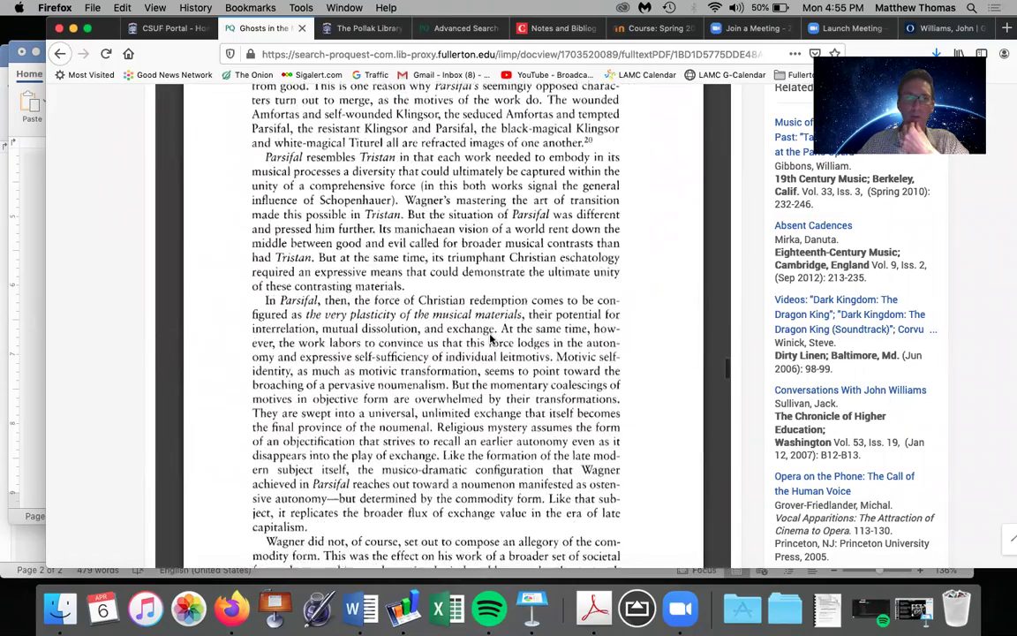
pyautogui.scroll(-15, 490, 339)
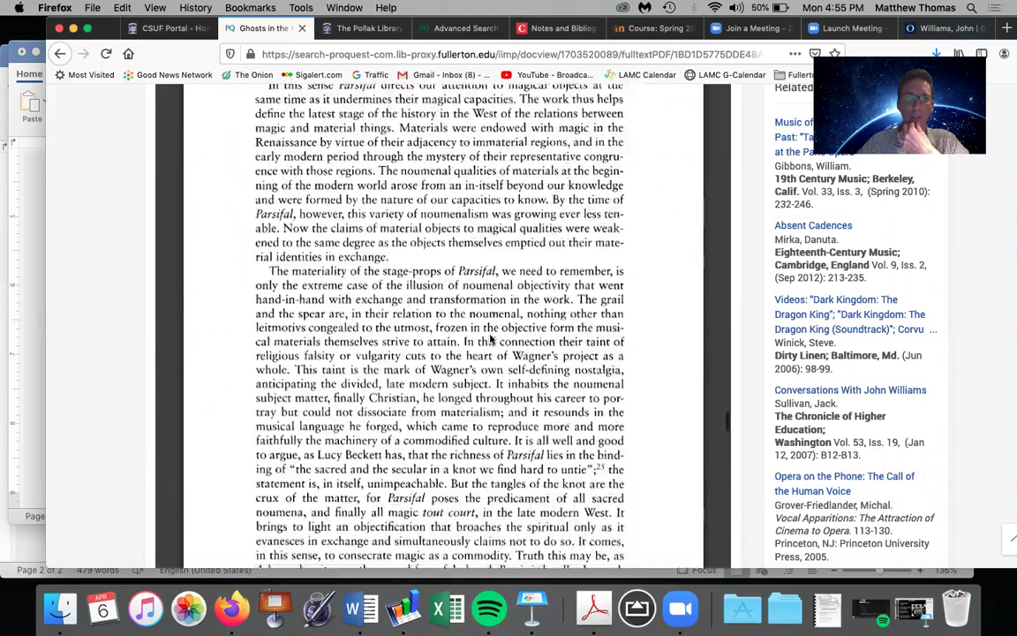
pyautogui.scroll(-5, 490, 339)
pyautogui.scroll(-10, 490, 339)
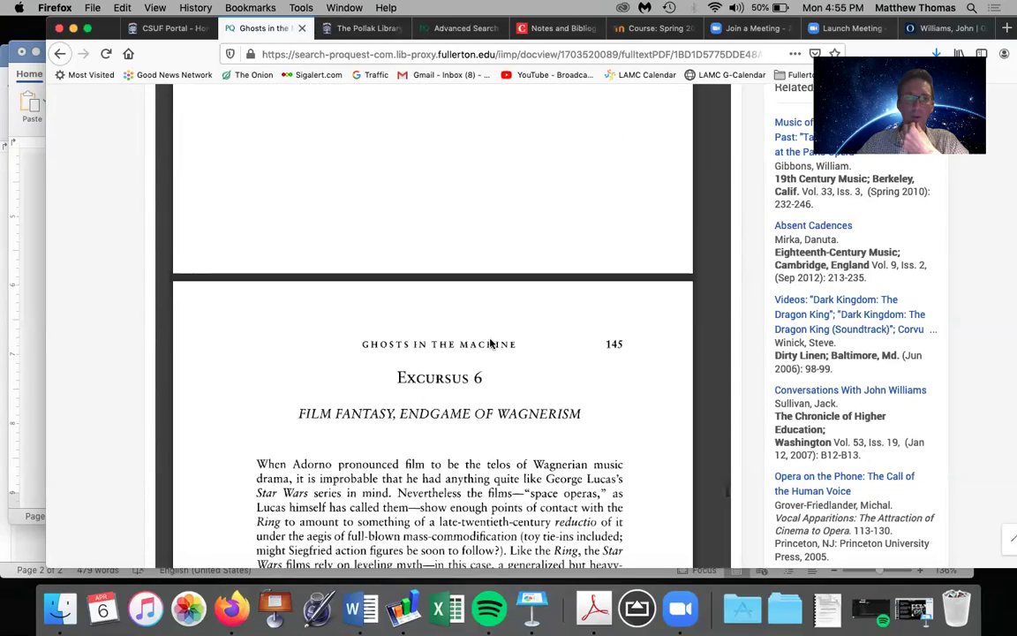
# Step: Read the discussion of Star Wars and Wagner's Ring on pages 145 and 146 of the chapter PDF
pyautogui.scroll(15, 491, 344)
pyautogui.scroll(1, 491, 344)
pyautogui.scroll(-10, 491, 344)
pyautogui.scroll(-15, 491, 343)
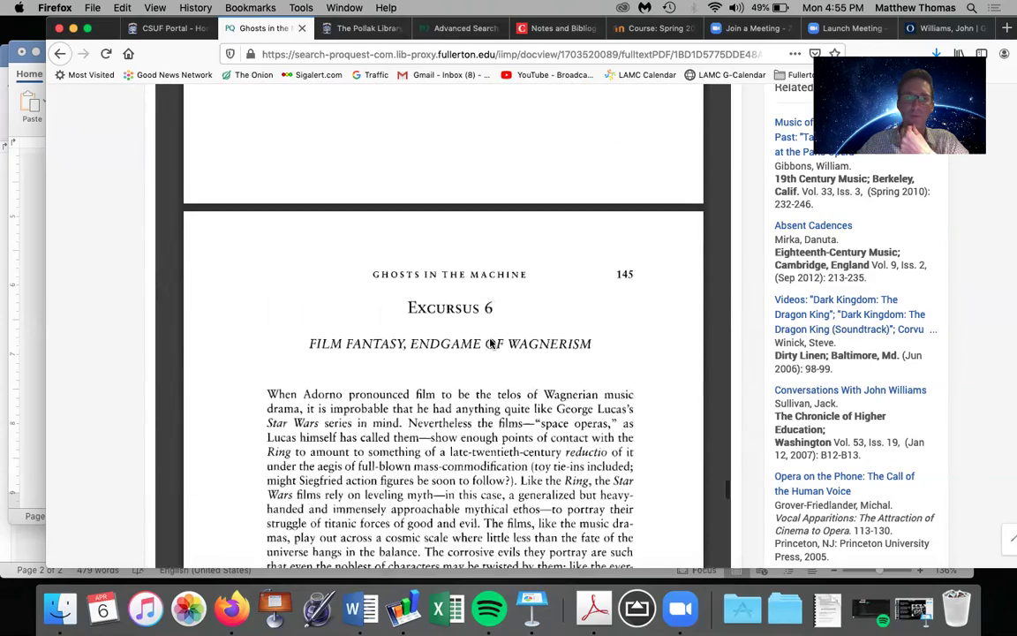
pyautogui.scroll(-5, 491, 343)
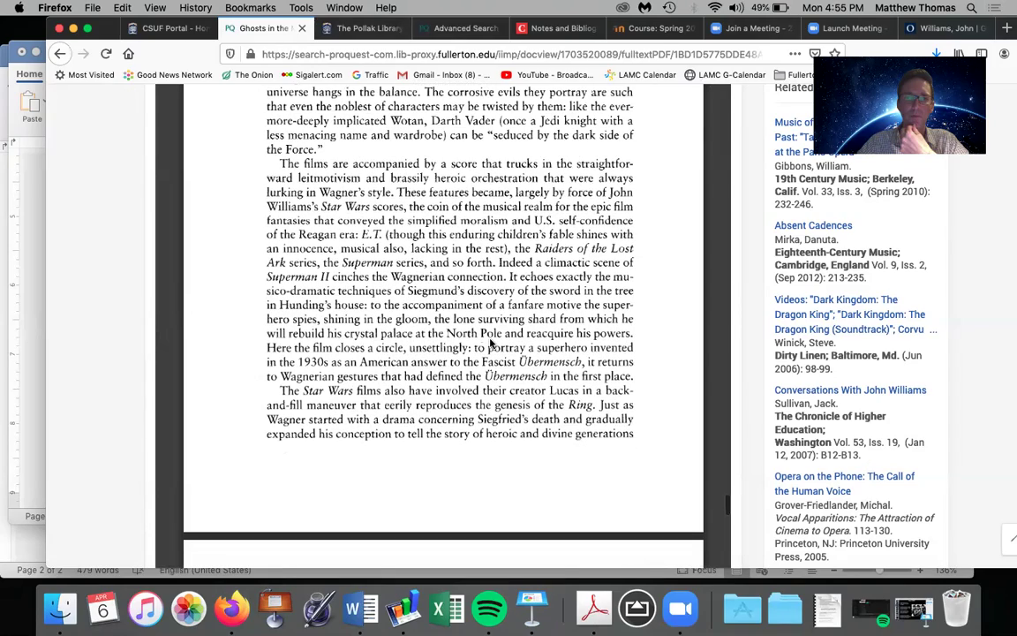
pyautogui.scroll(-10, 491, 343)
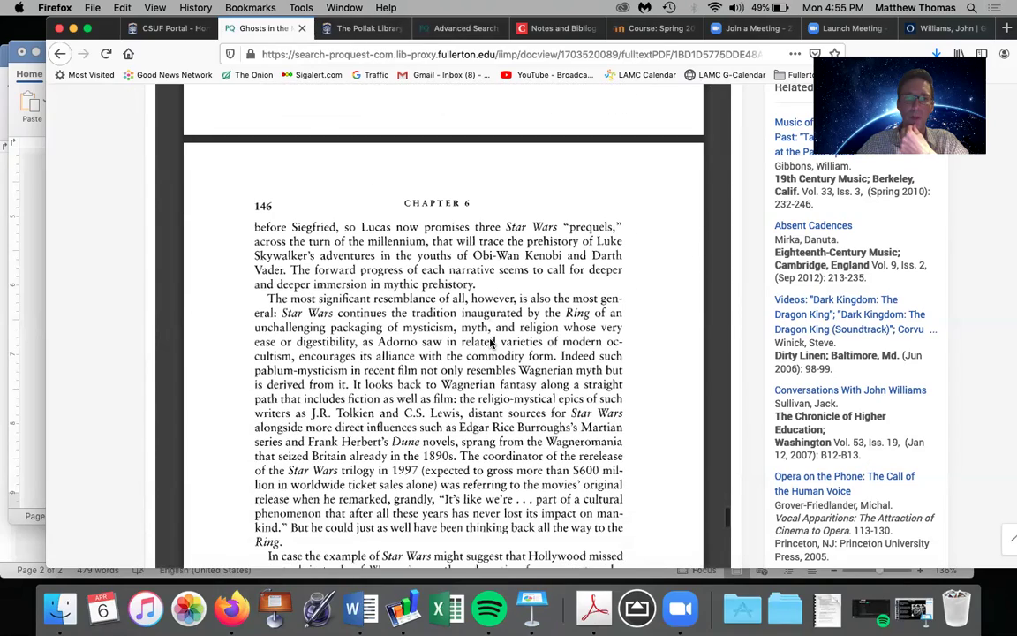
pyautogui.scroll(9, 491, 344)
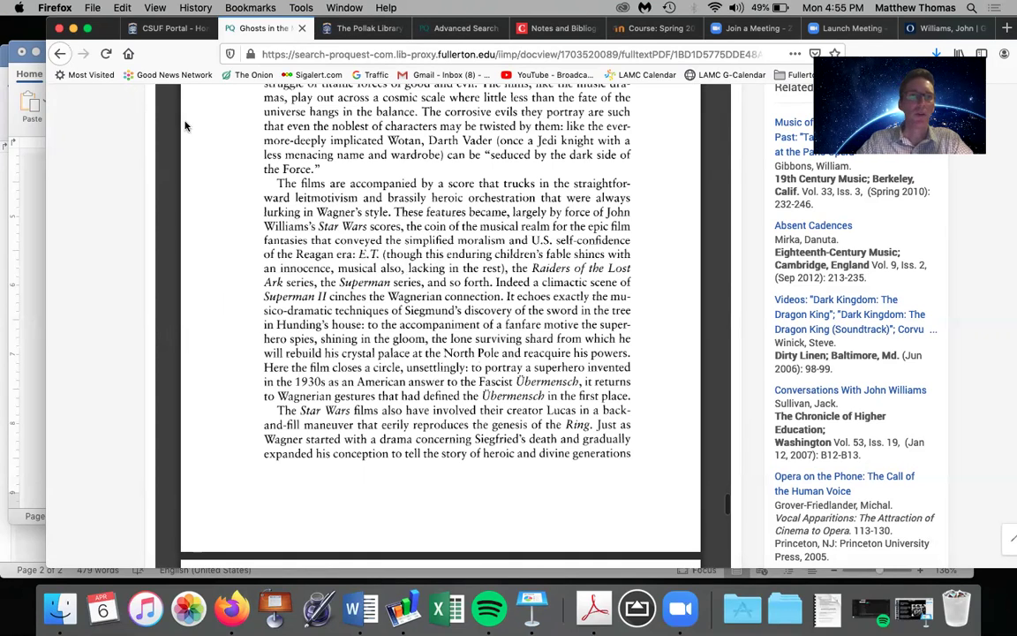
# Step: Switch to the Word notes and highlight the cited page number 145 at the end of footnote 4
pyautogui.moveTo(62, 33); pyautogui.dragTo(92, 33)
pyautogui.click(58, 50)
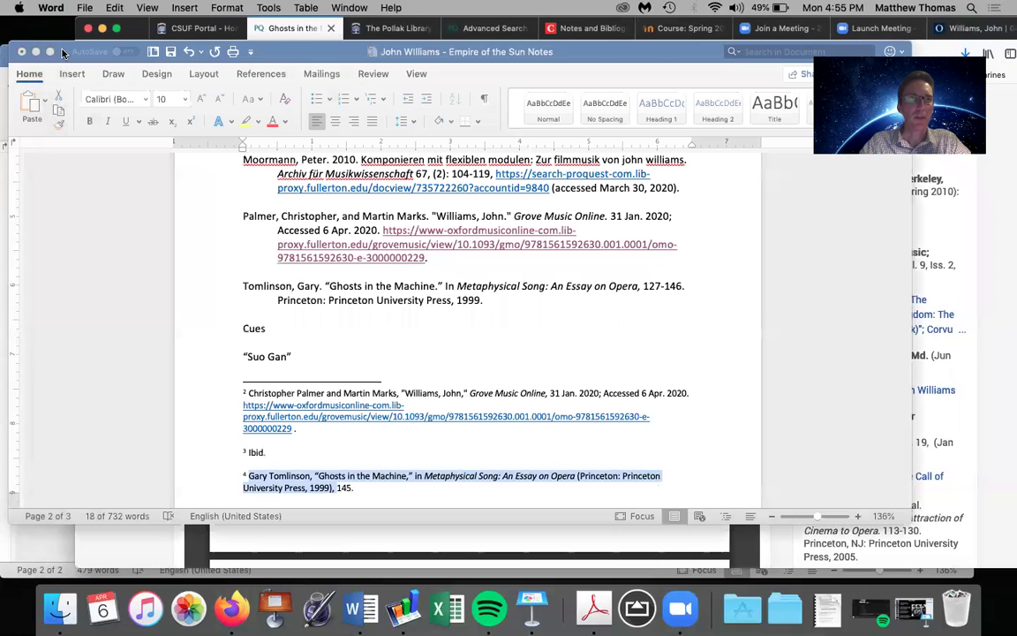
pyautogui.click(357, 488)
pyautogui.moveTo(334, 488); pyautogui.dragTo(355, 488)
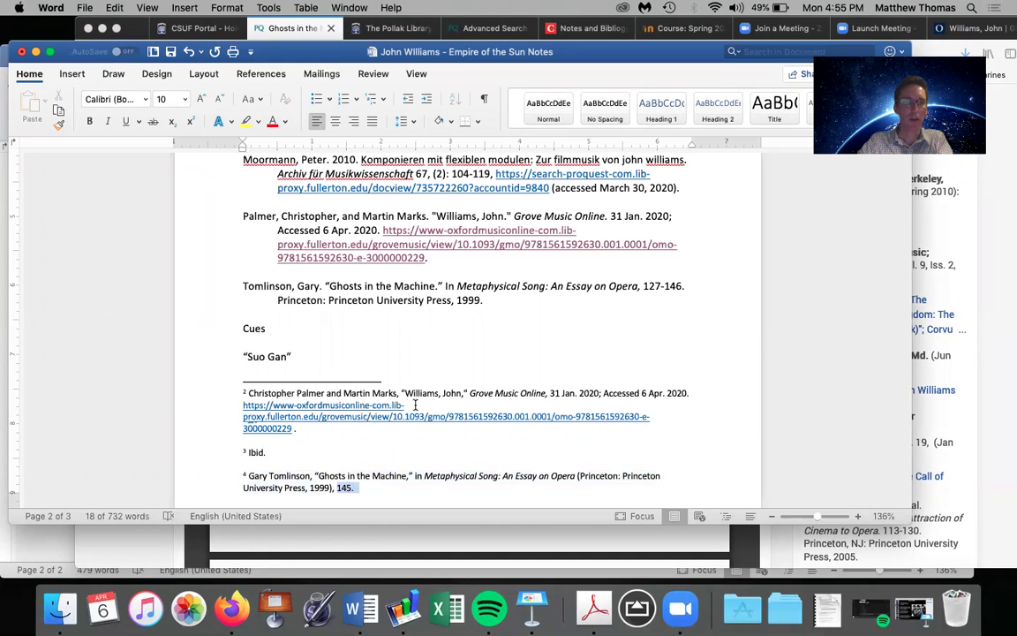
# Step: Highlight the complete "Ghosts in the Machine" entry in the notes' bibliography
pyautogui.scroll(-2, 415, 404)
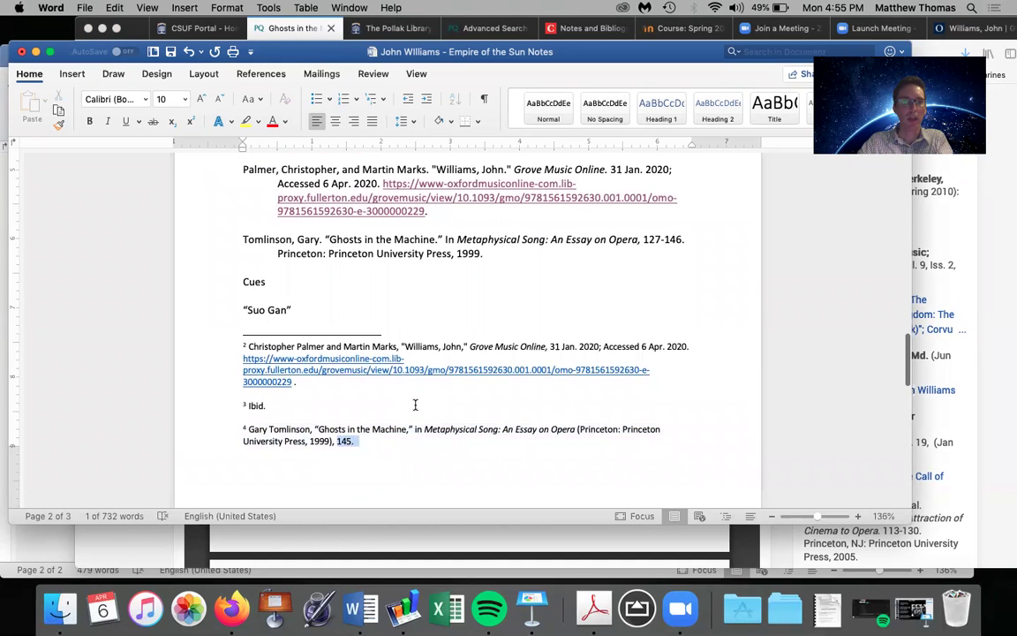
pyautogui.scroll(3, 415, 404)
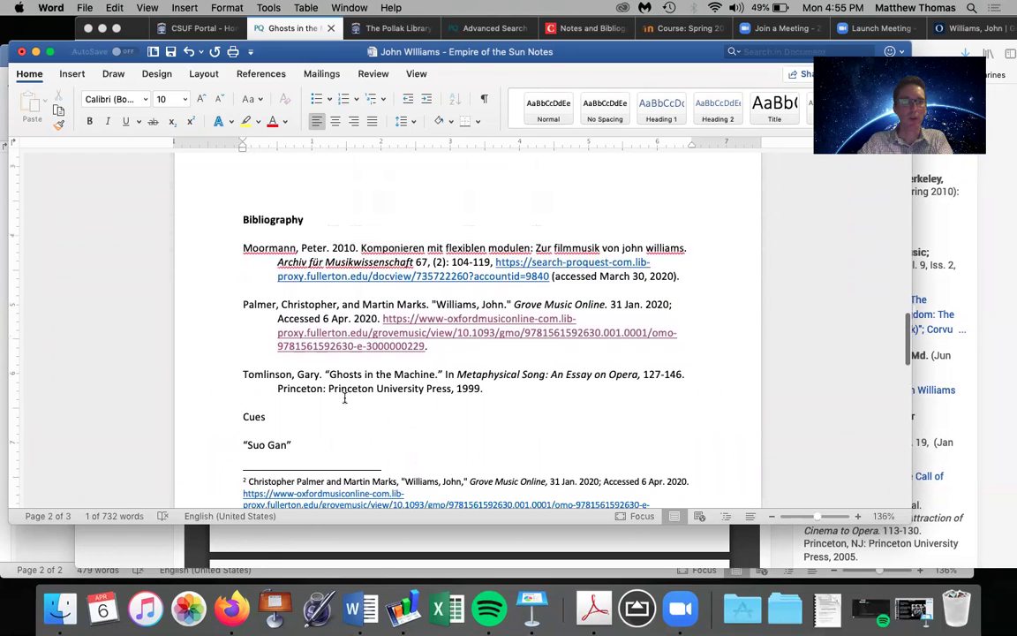
pyautogui.tripleClick(244, 374)
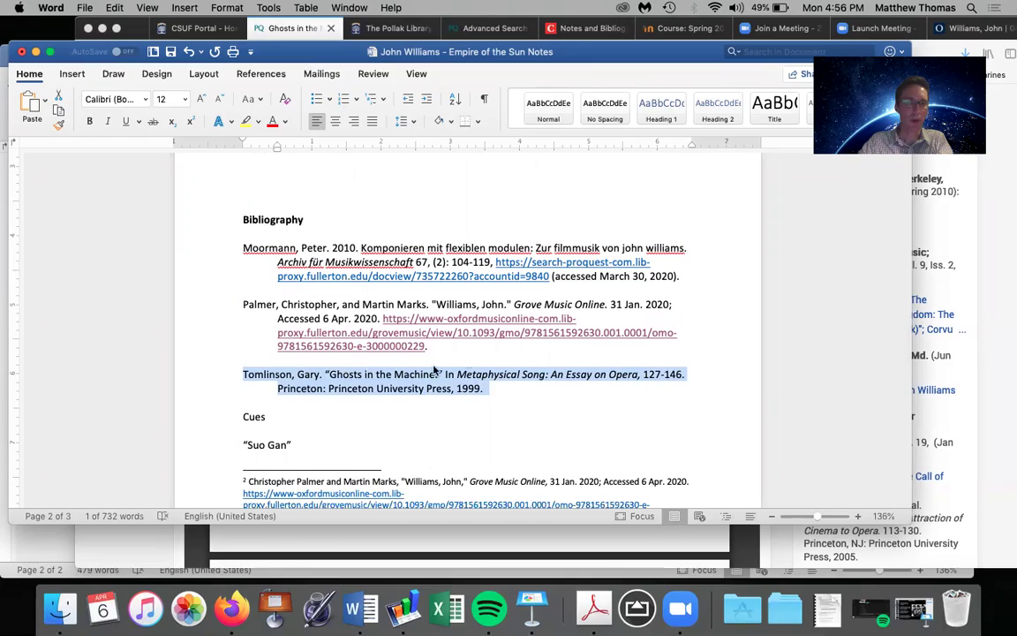
# Step: Switch to the Chicago citation guide in Firefox and highlight the sample bibliography entry for "Walking" through its page range
pyautogui.press('super+Tab')
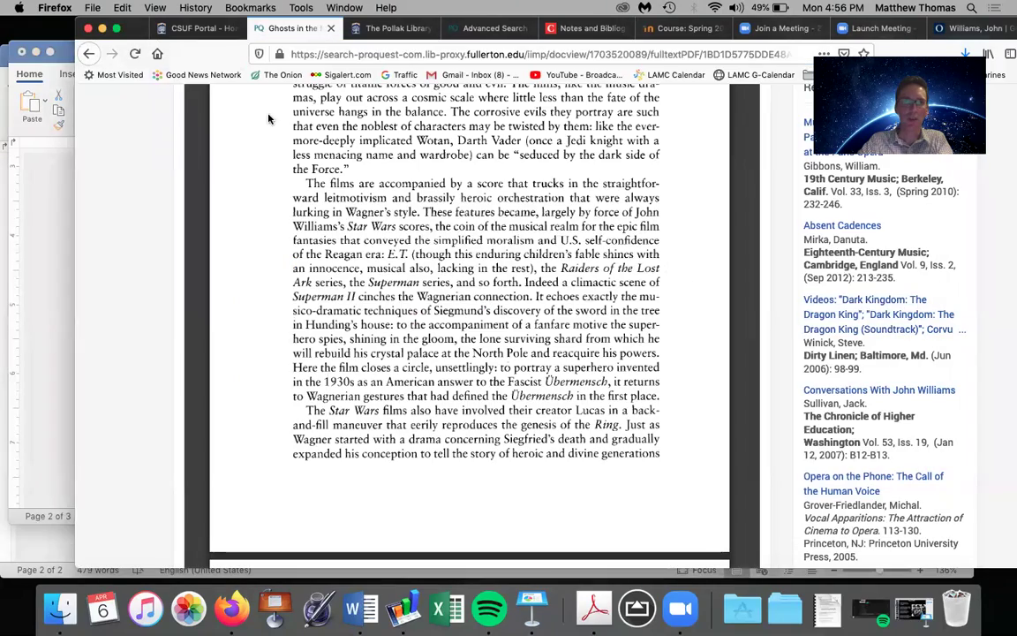
pyautogui.moveTo(123, 27); pyautogui.dragTo(61, 247)
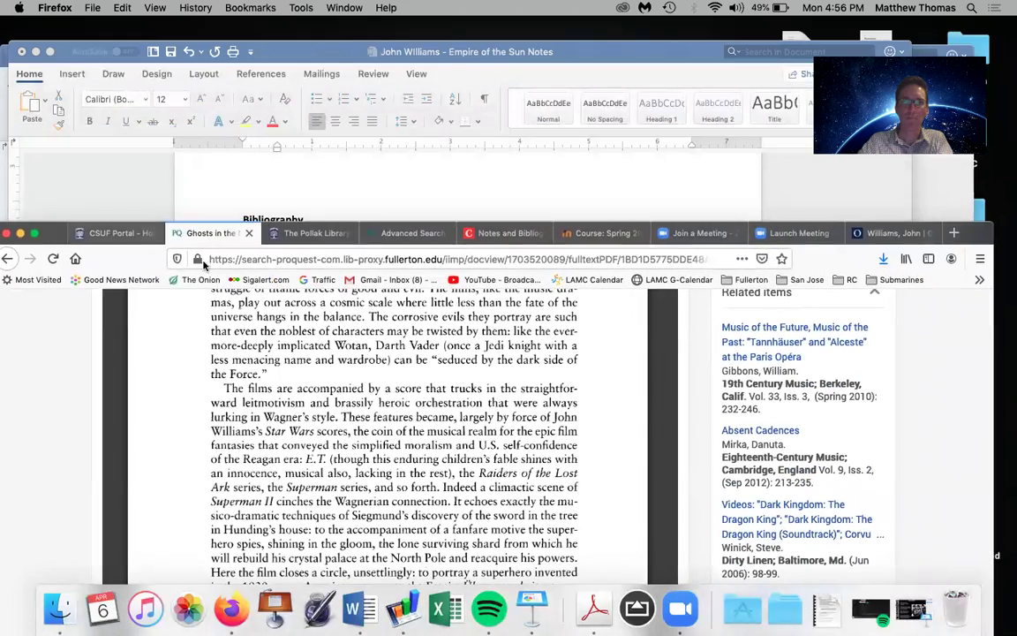
pyautogui.click(503, 232)
pyautogui.scroll(-2, 371, 473)
pyautogui.scroll(2, 371, 473)
pyautogui.scroll(-4, 371, 472)
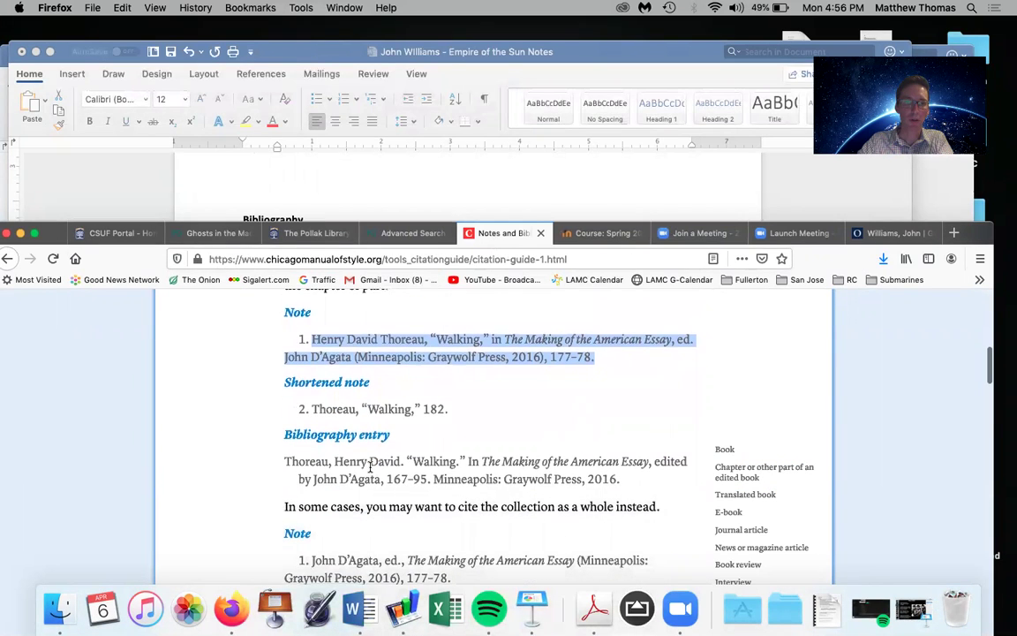
pyautogui.moveTo(284, 447); pyautogui.dragTo(430, 465)
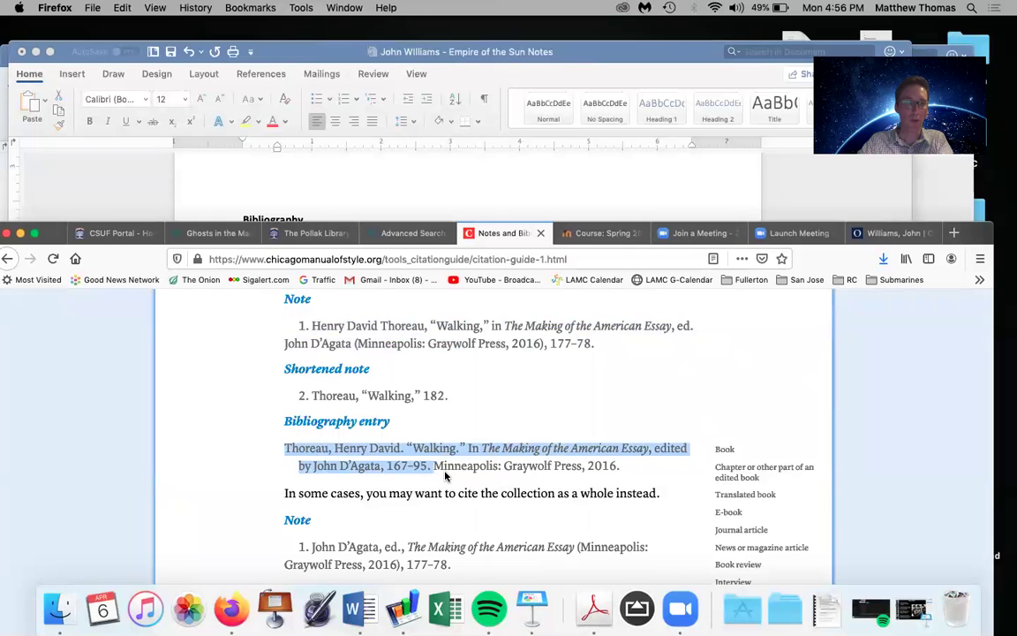
# Step: Return to the Word notes and examine the "Ghosts in the Machine" entry, highlighting the capital I of "In" and the page range 127-146
pyautogui.click(431, 181)
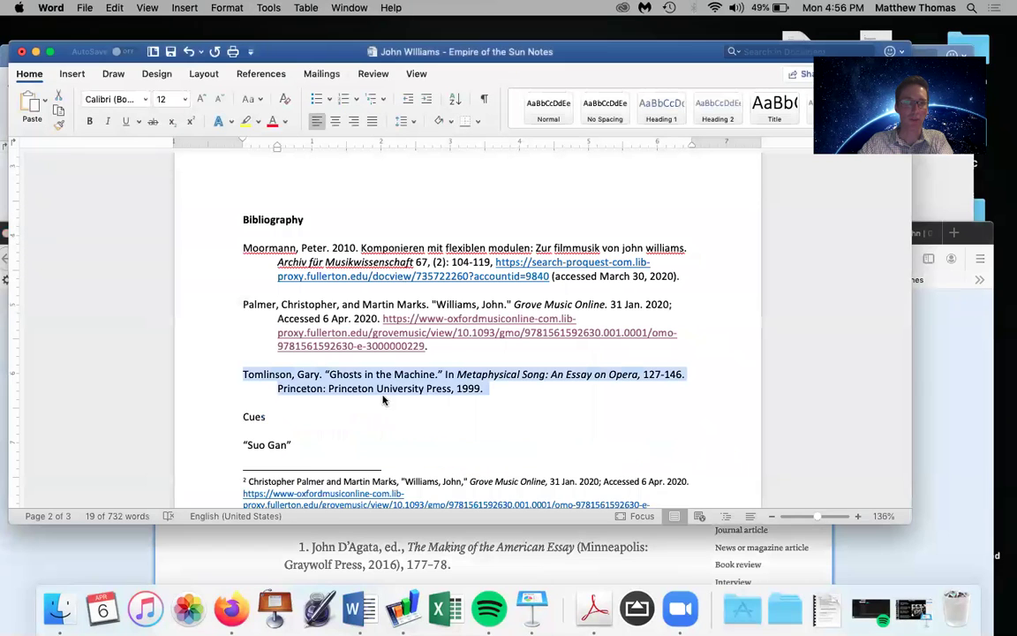
pyautogui.scroll(-2, 375, 450)
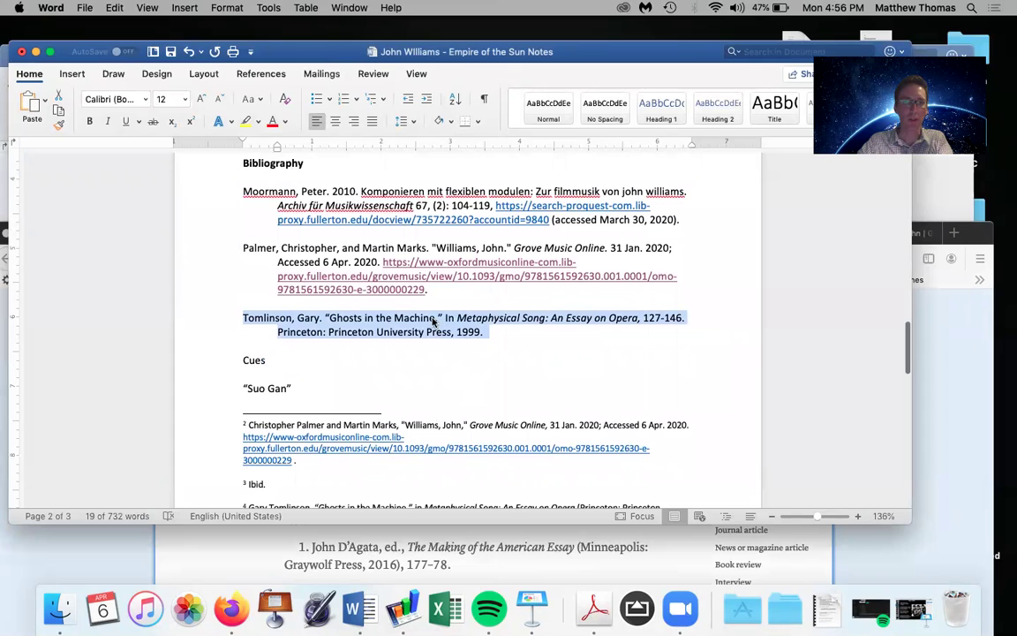
pyautogui.click(323, 318)
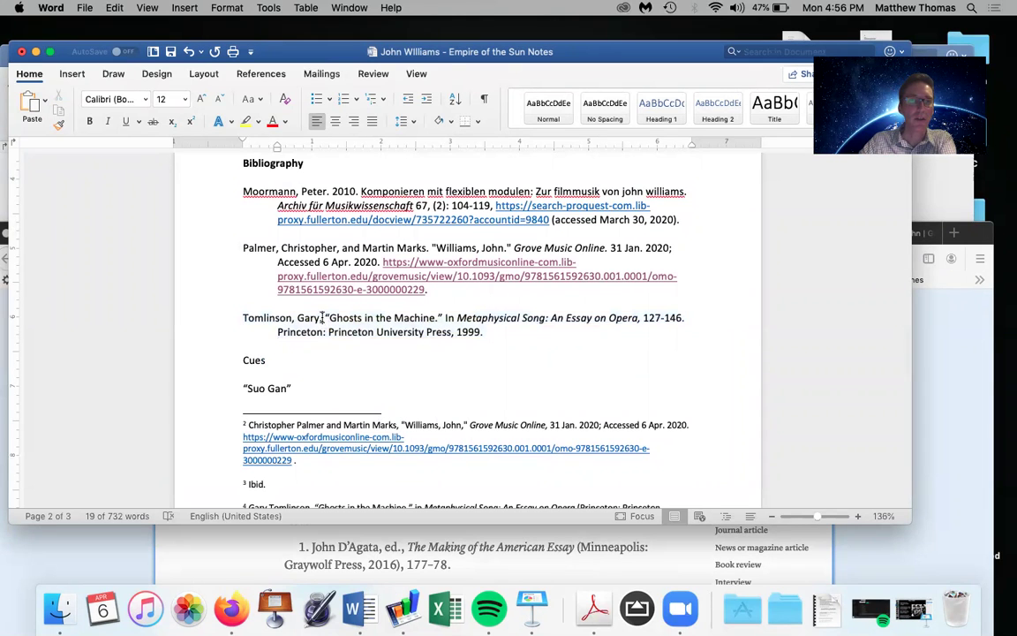
pyautogui.hotkey('shift', 'Left')
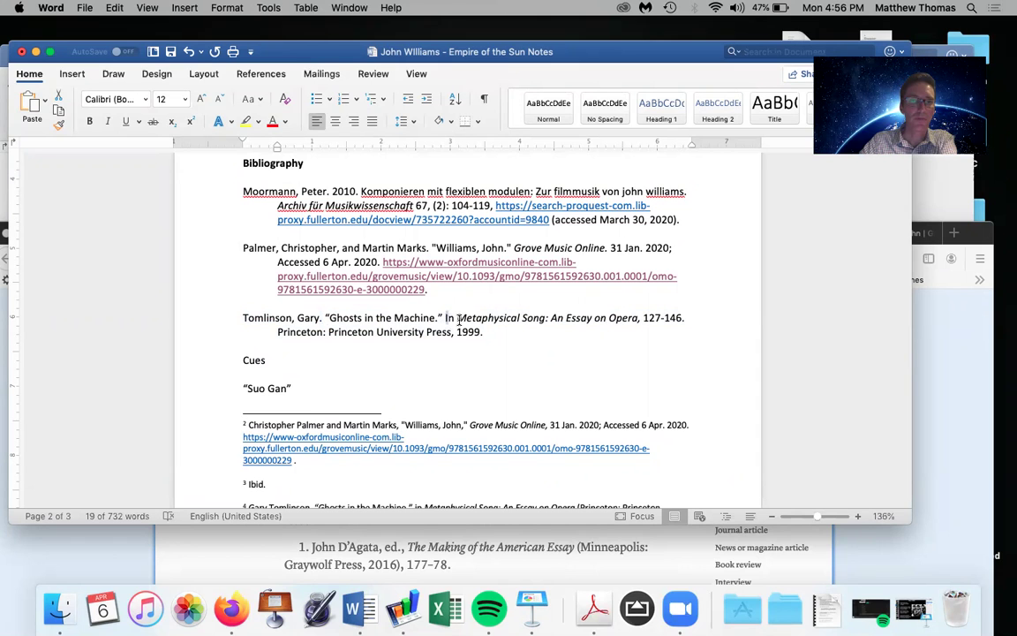
pyautogui.doubleClick(449, 318)
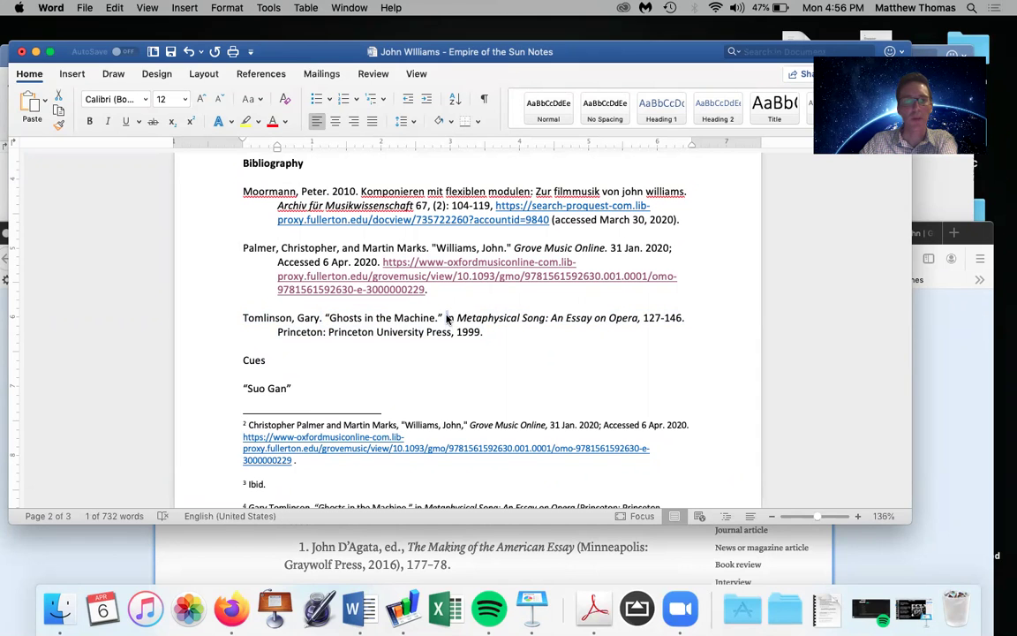
pyautogui.scroll(-3, 464, 323)
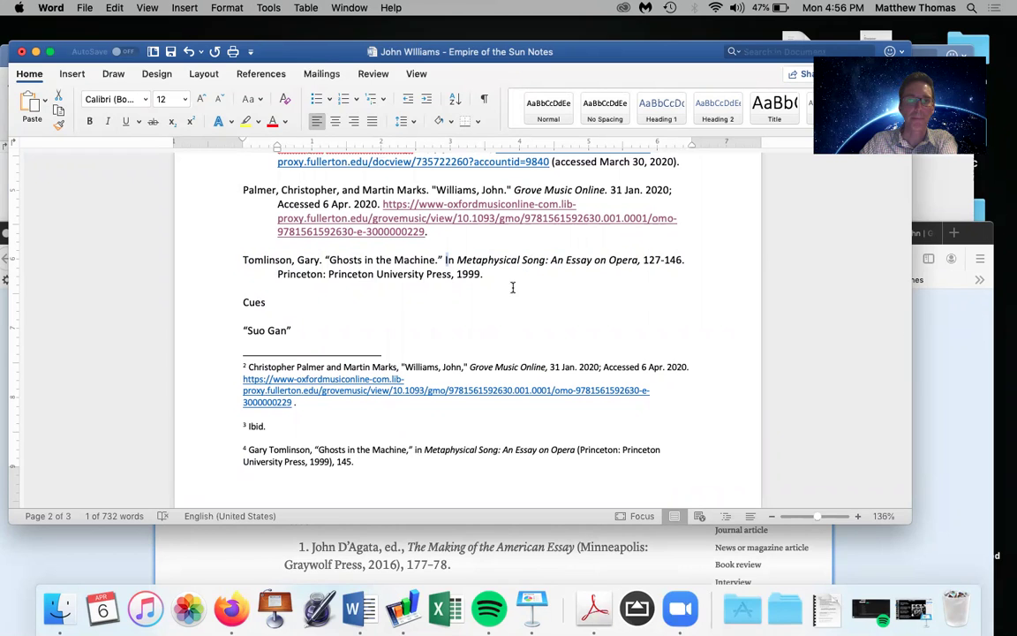
pyautogui.moveTo(643, 260); pyautogui.dragTo(681, 259)
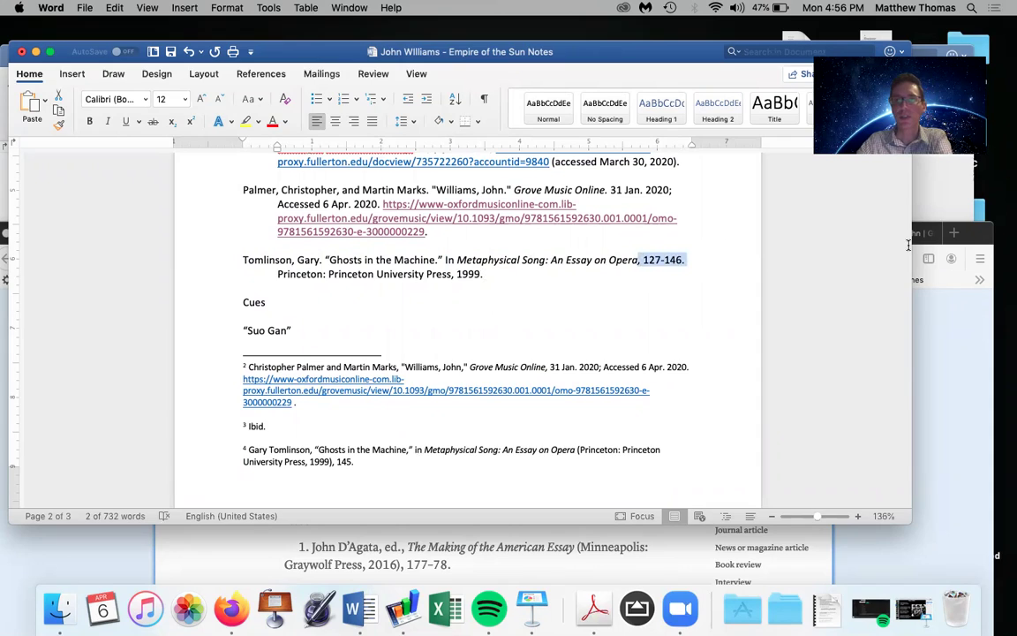
# Step: Return to the top of the Chicago guide's "Notes and Bibliography: Sample Citations" page, and start ending the Zoom meeting
pyautogui.click(976, 224)
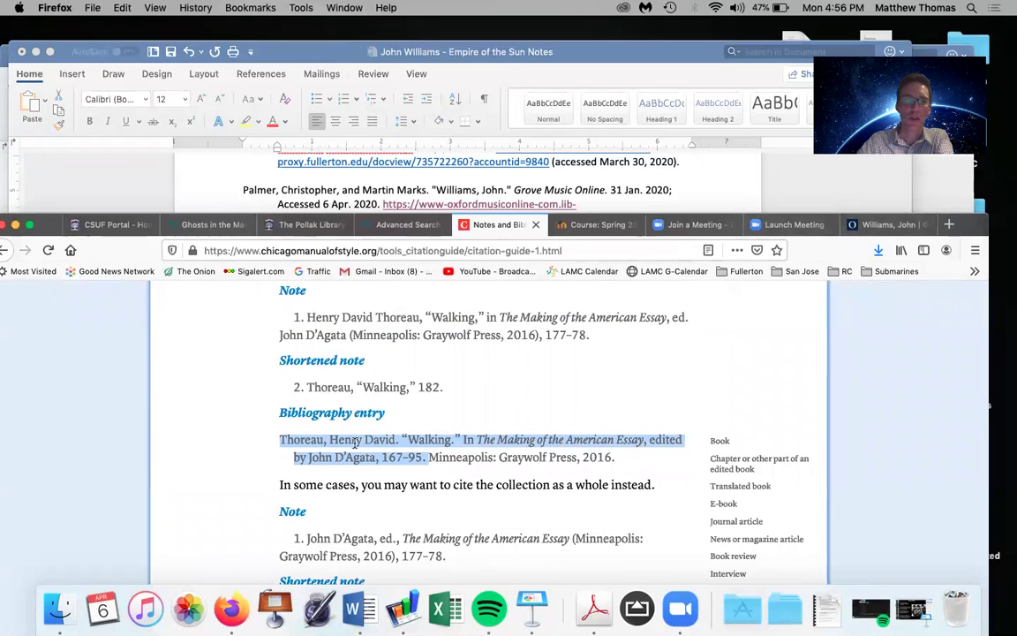
pyautogui.scroll(-2, 355, 446)
pyautogui.scroll(15, 355, 447)
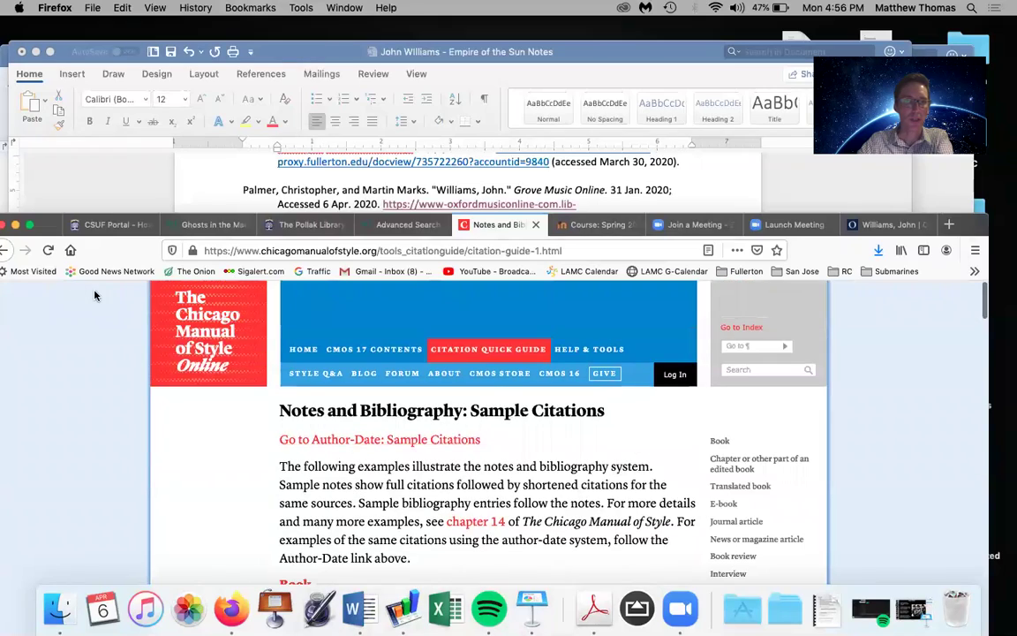
pyautogui.moveTo(50, 232); pyautogui.dragTo(65, 159)
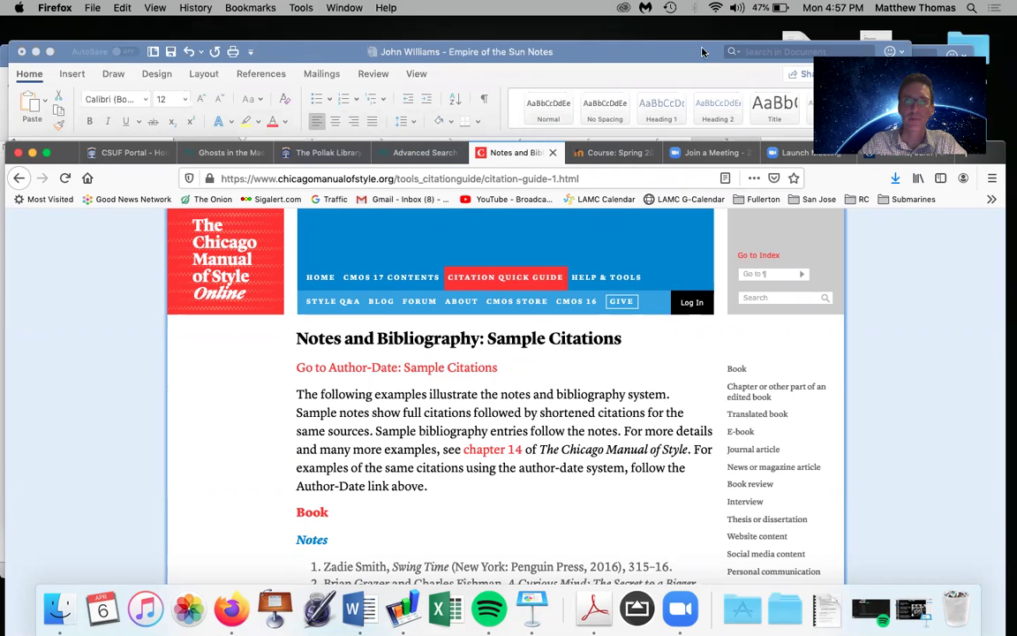
pyautogui.press('super+w')
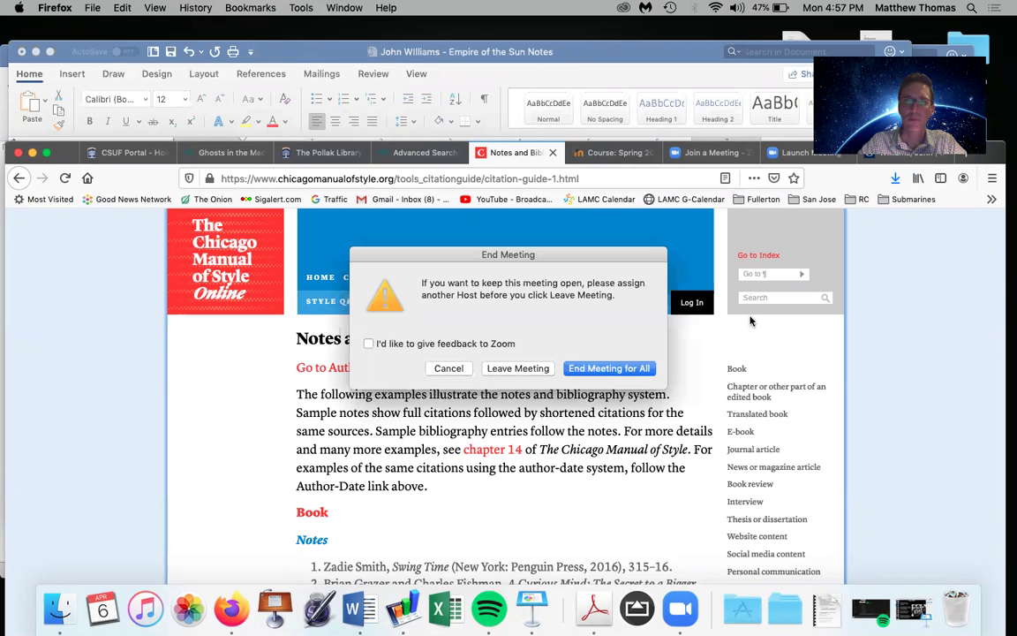